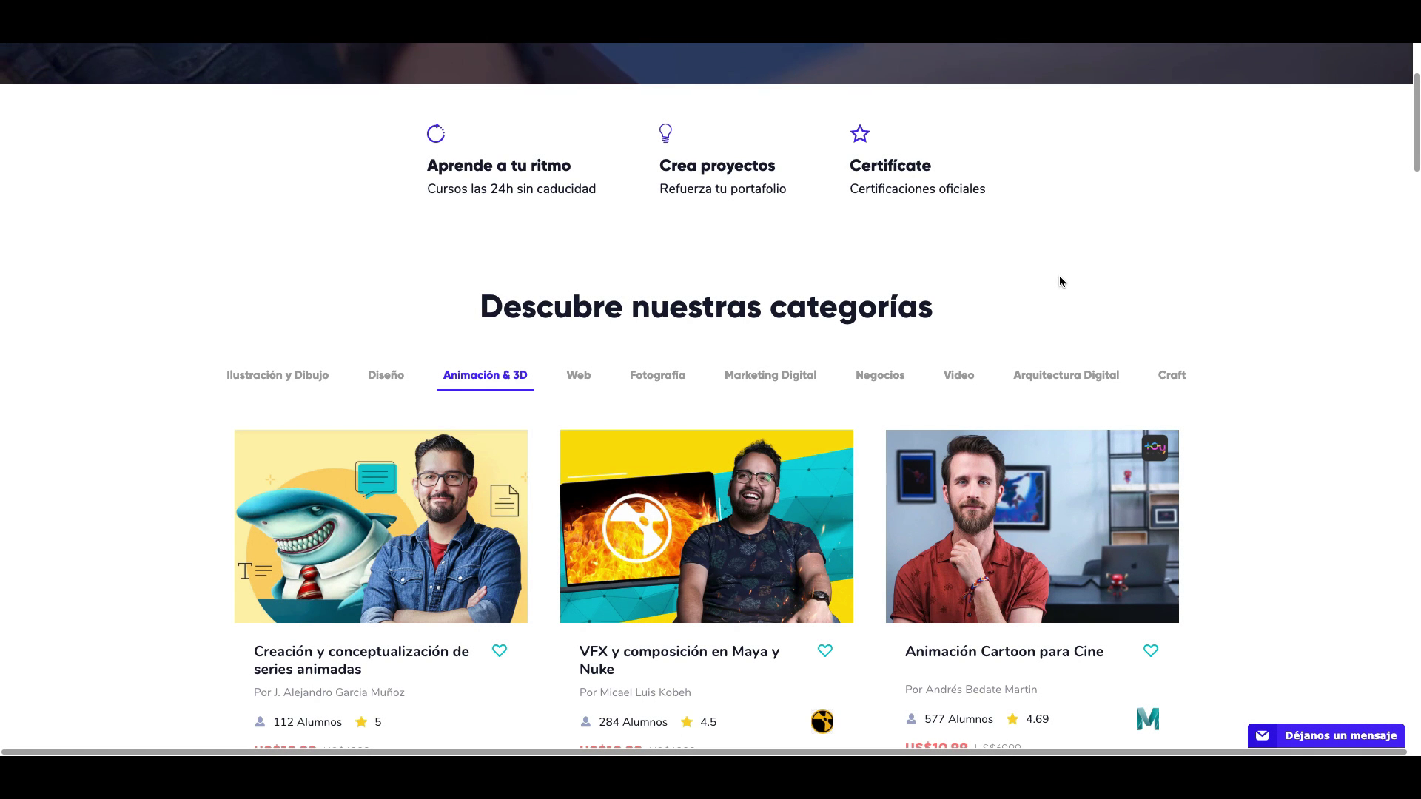
Scroll down through Crehana's Animación & 3D course cards and back up
scroll(1027, 280, "down", 1)
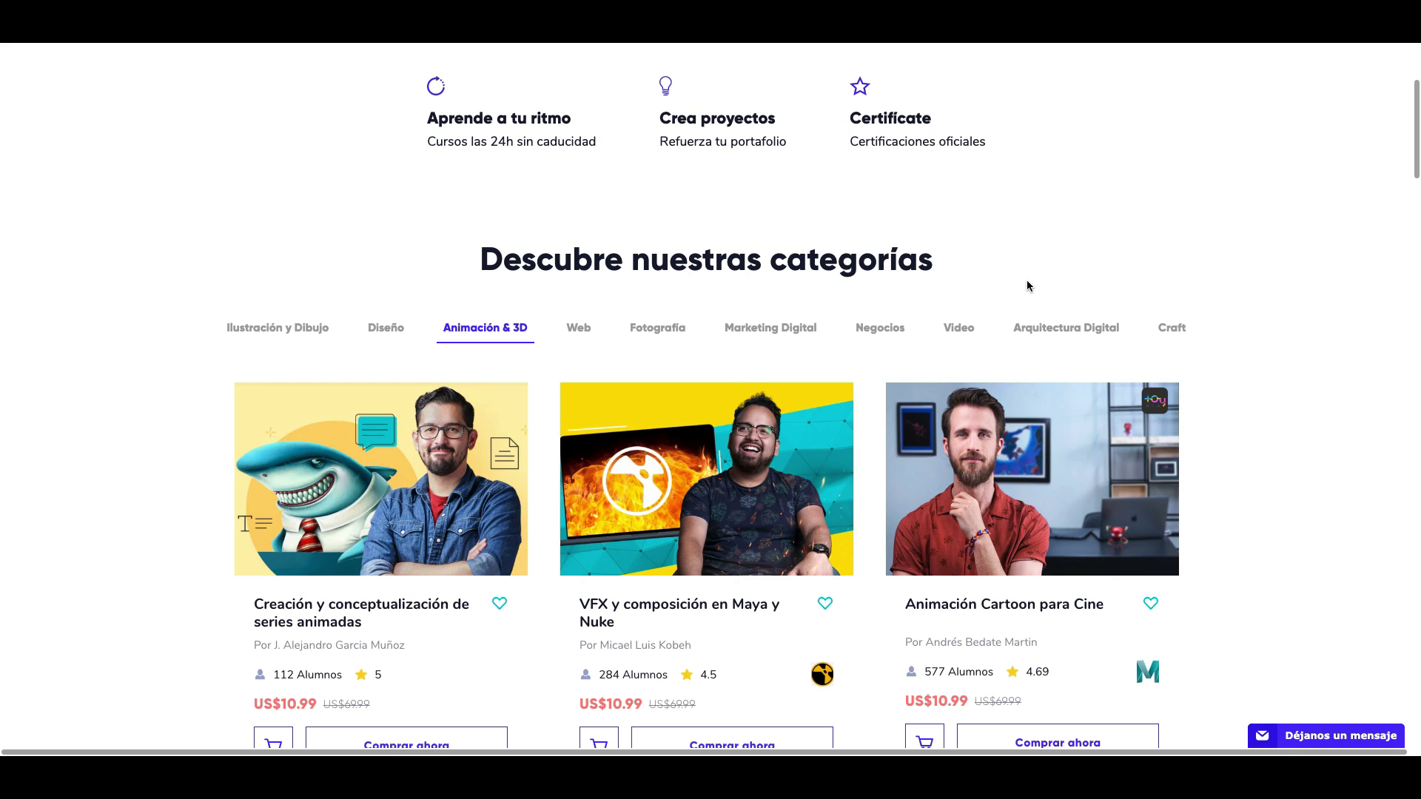
scroll(1025, 287, "down", 2)
scroll(1014, 289, "down", 1)
scroll(1013, 289, "down", 1)
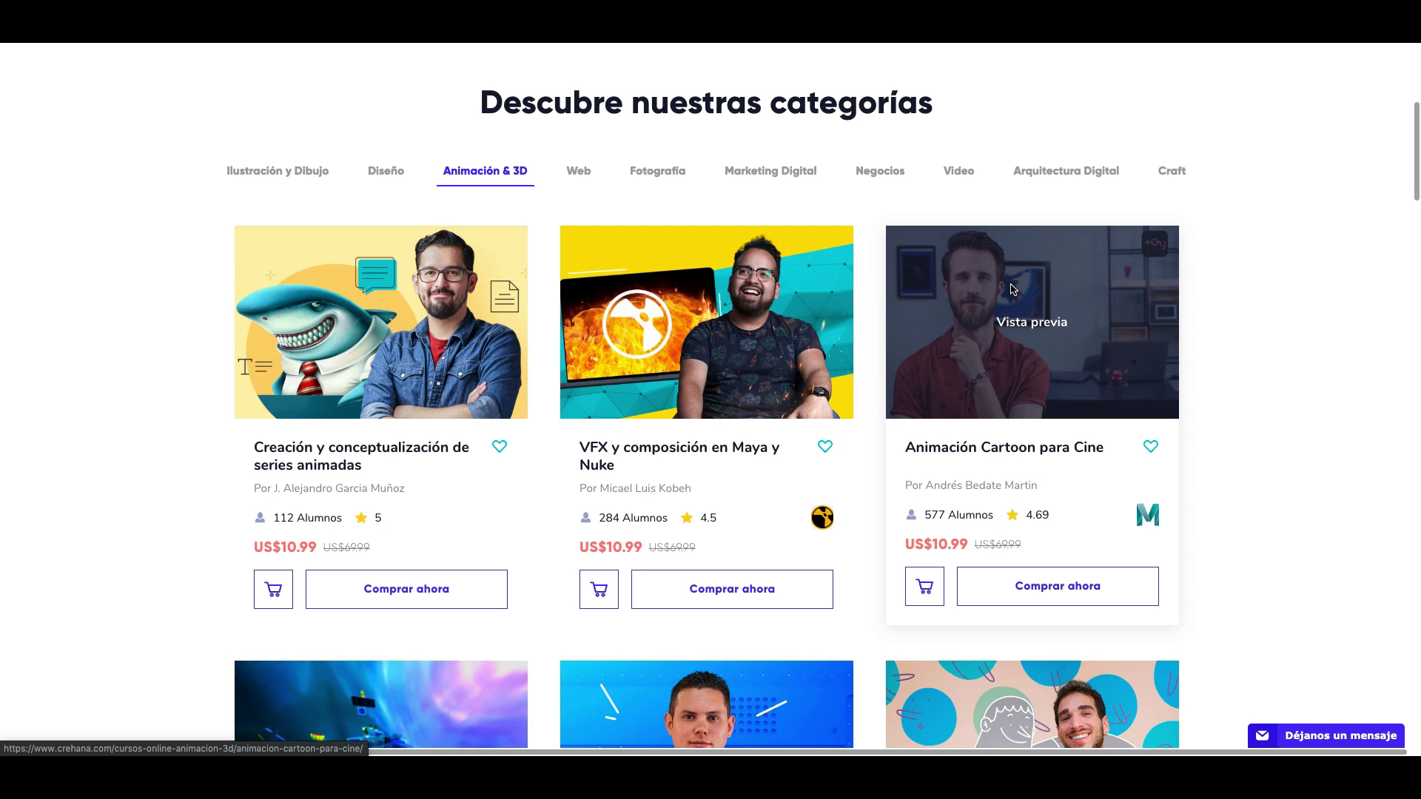
scroll(1013, 288, "down", 2)
scroll(1013, 288, "down", 3)
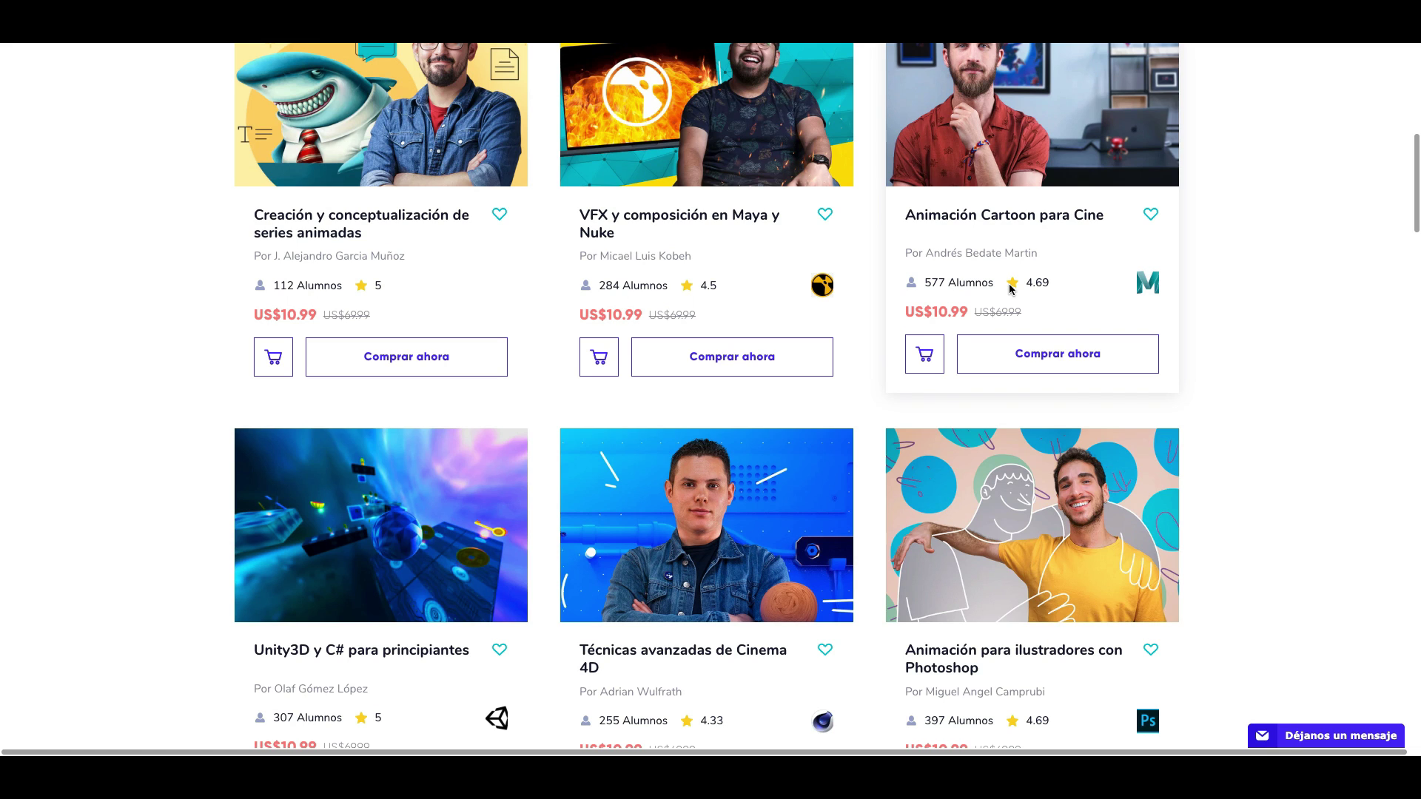
scroll(1009, 287, "down", 2)
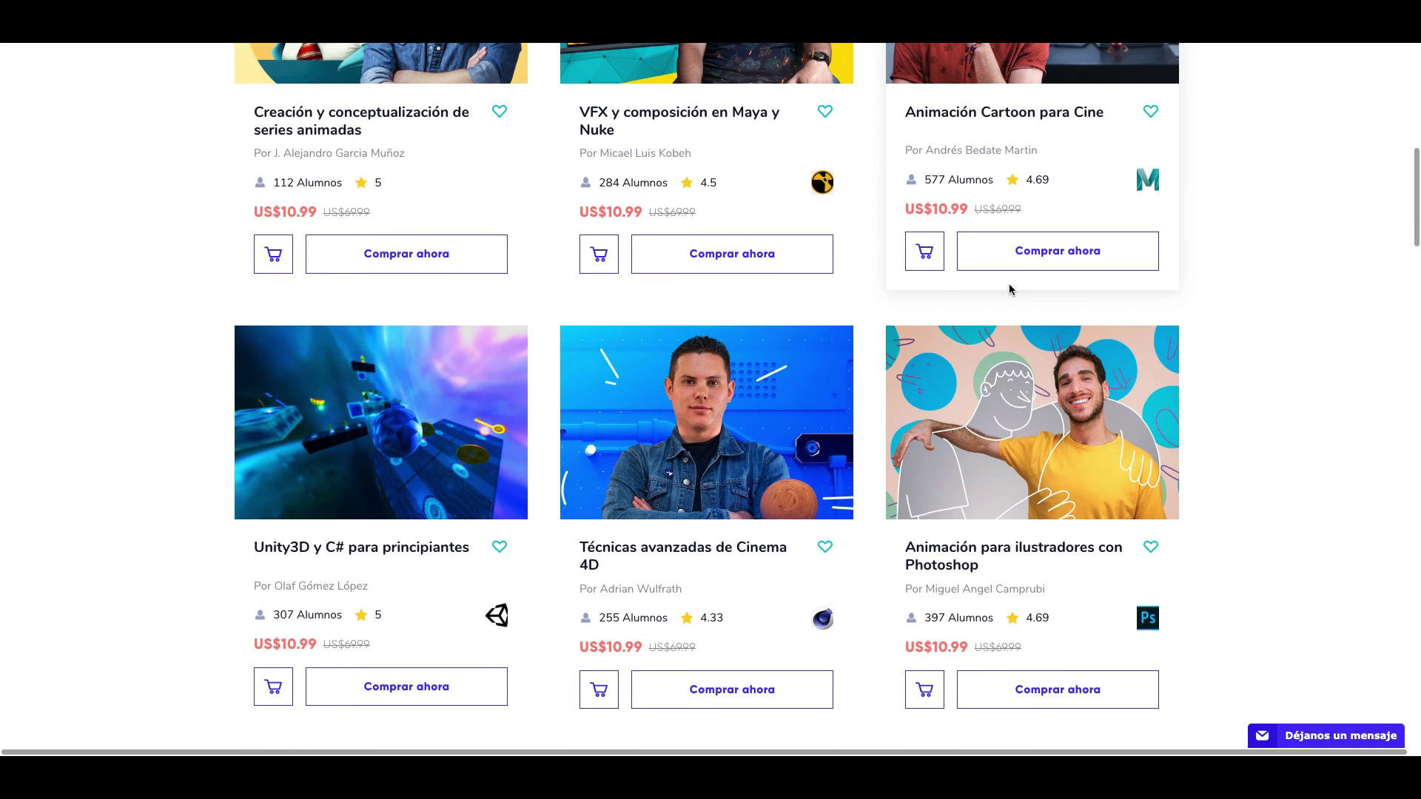
scroll(1010, 289, "down", 1)
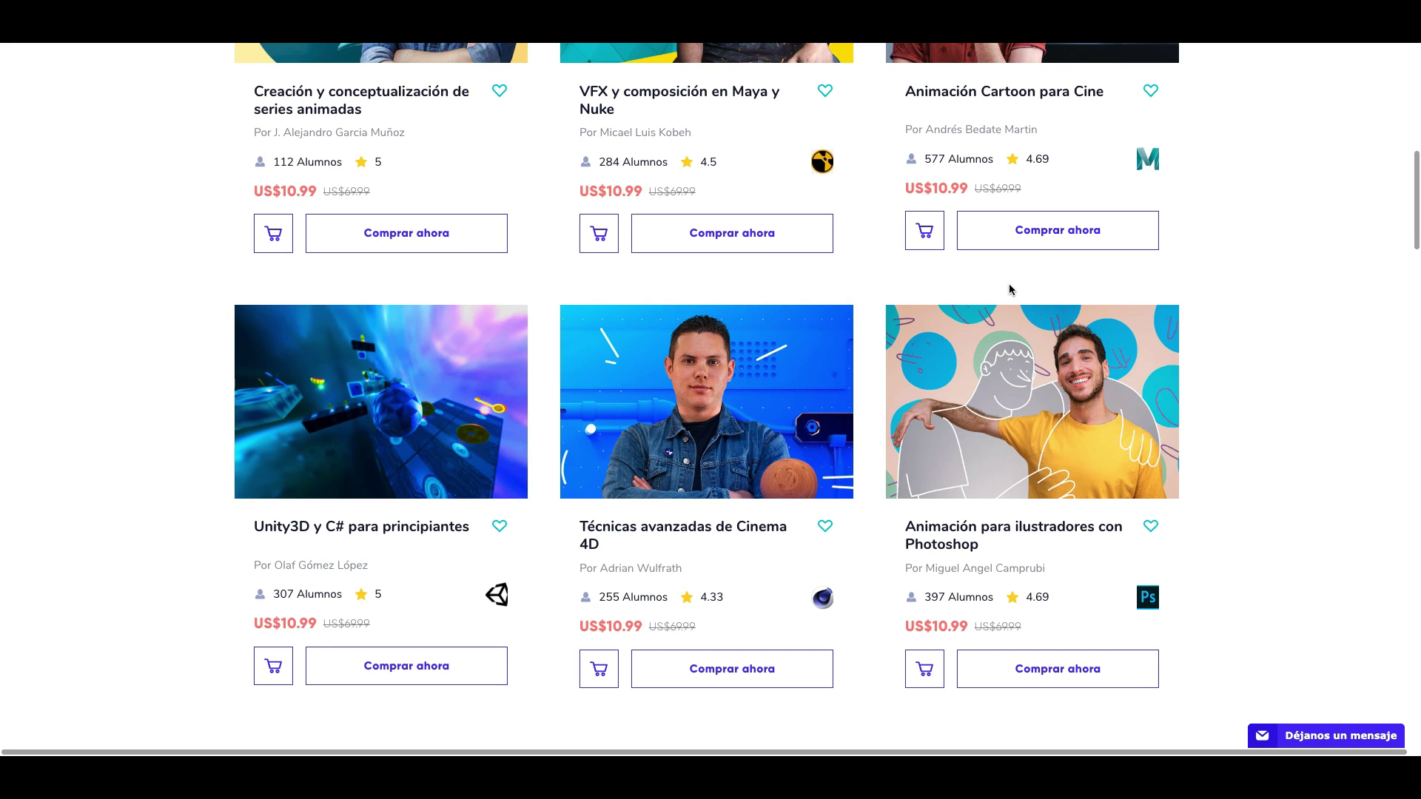
scroll(1010, 289, "down", 2)
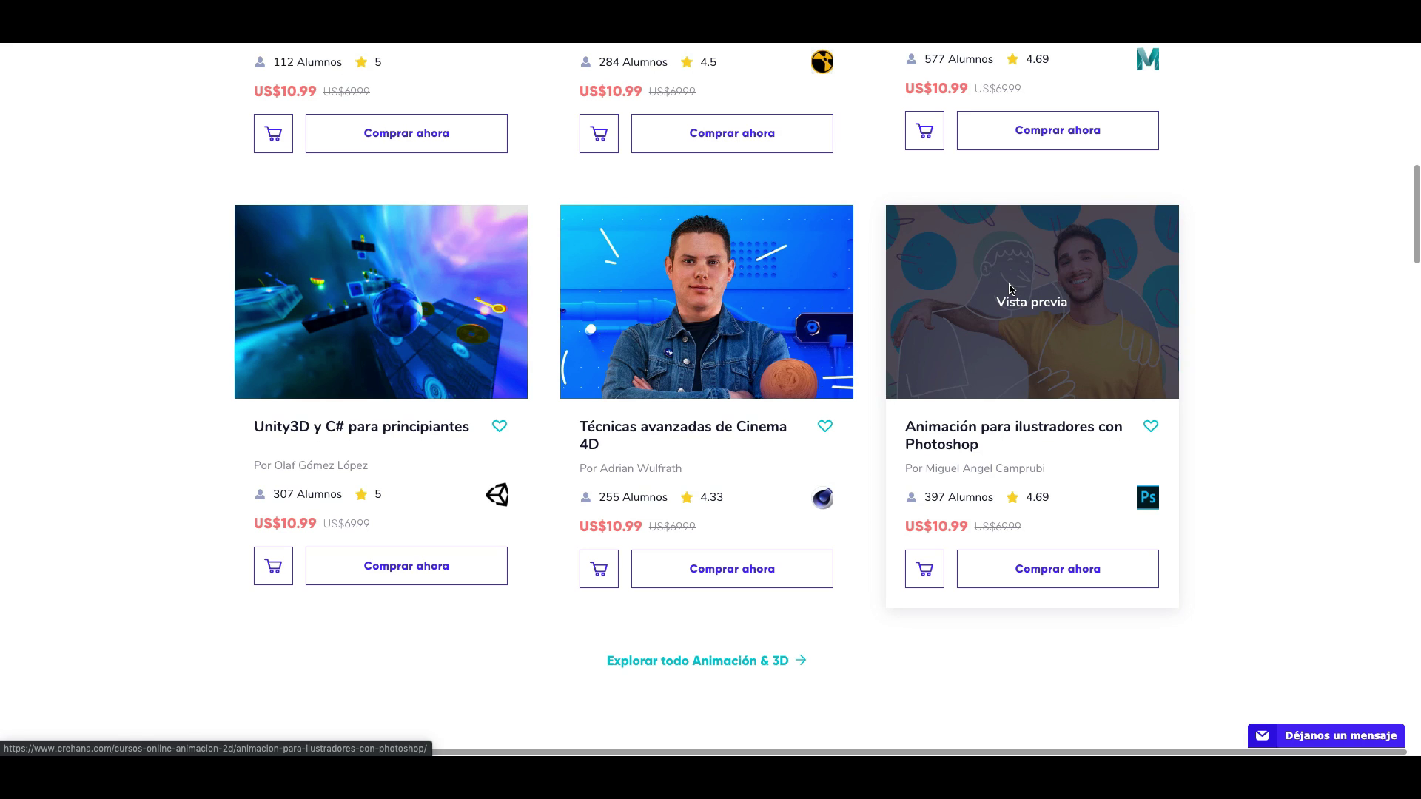
scroll(1010, 289, "down", 1)
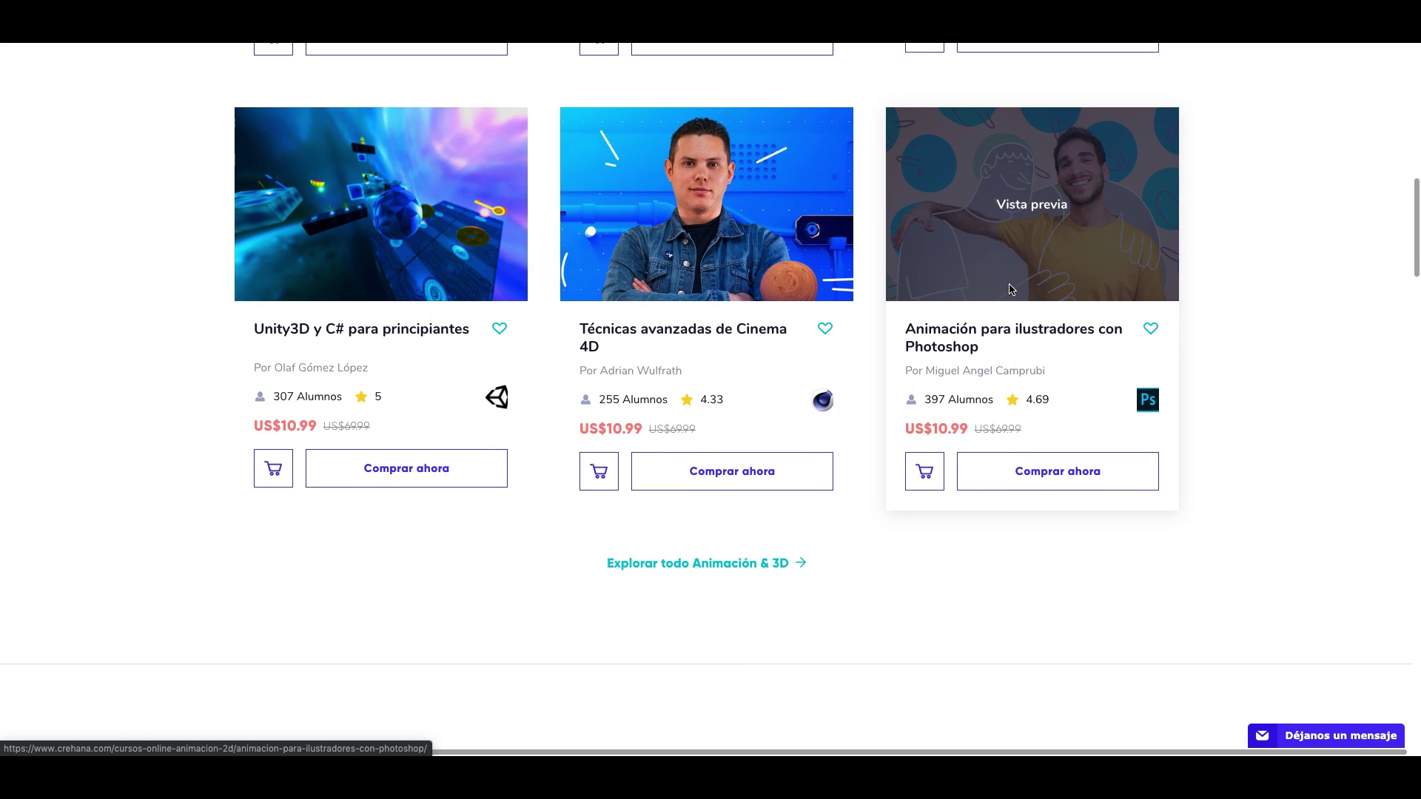
scroll(1010, 289, "up", 2)
scroll(1009, 290, "up", 1)
scroll(1010, 289, "up", 1)
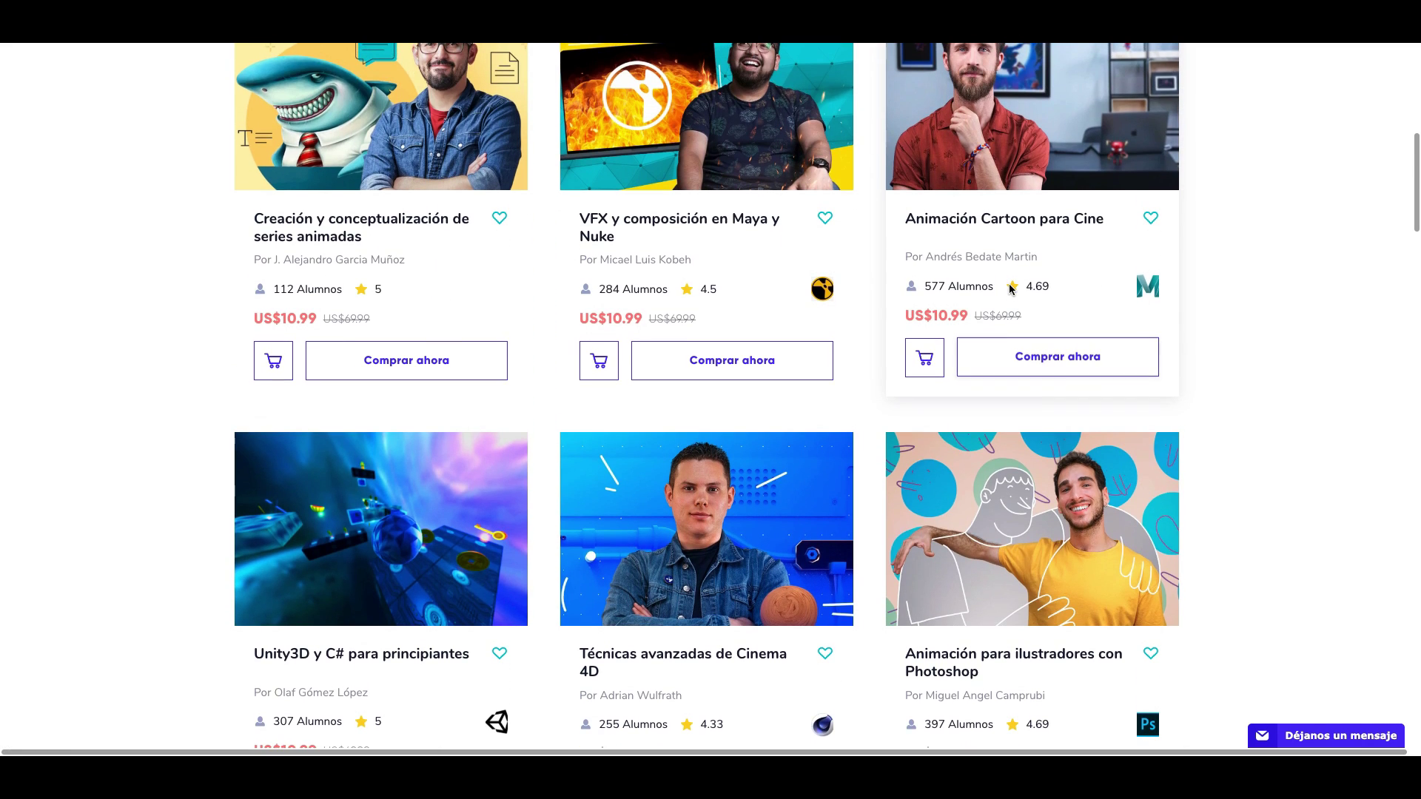
scroll(1009, 289, "down", 1)
scroll(1010, 289, "up", 1)
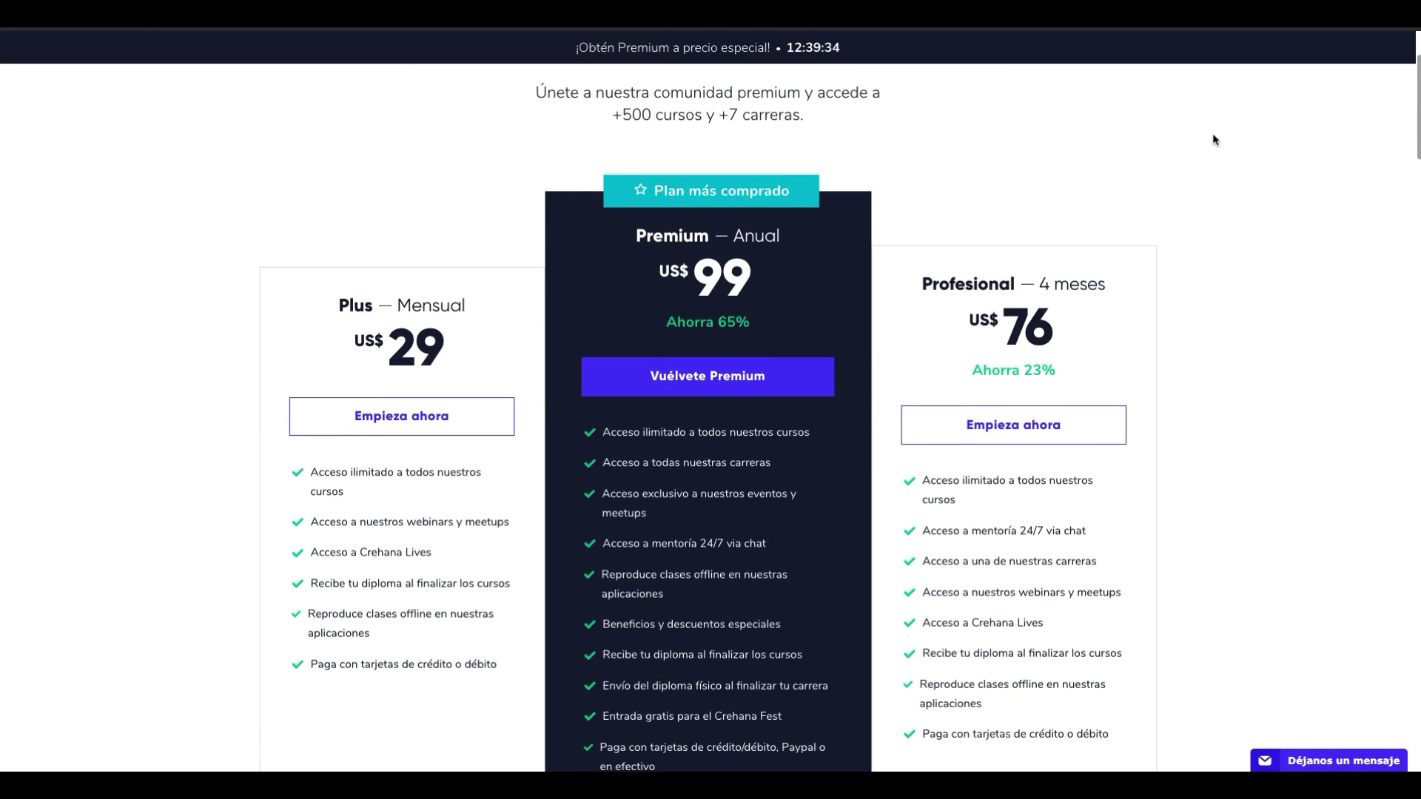
Scroll through the Plus, Premium and Profesional membership plan details
scroll(1213, 139, "down", 1)
scroll(1213, 139, "down", 1)
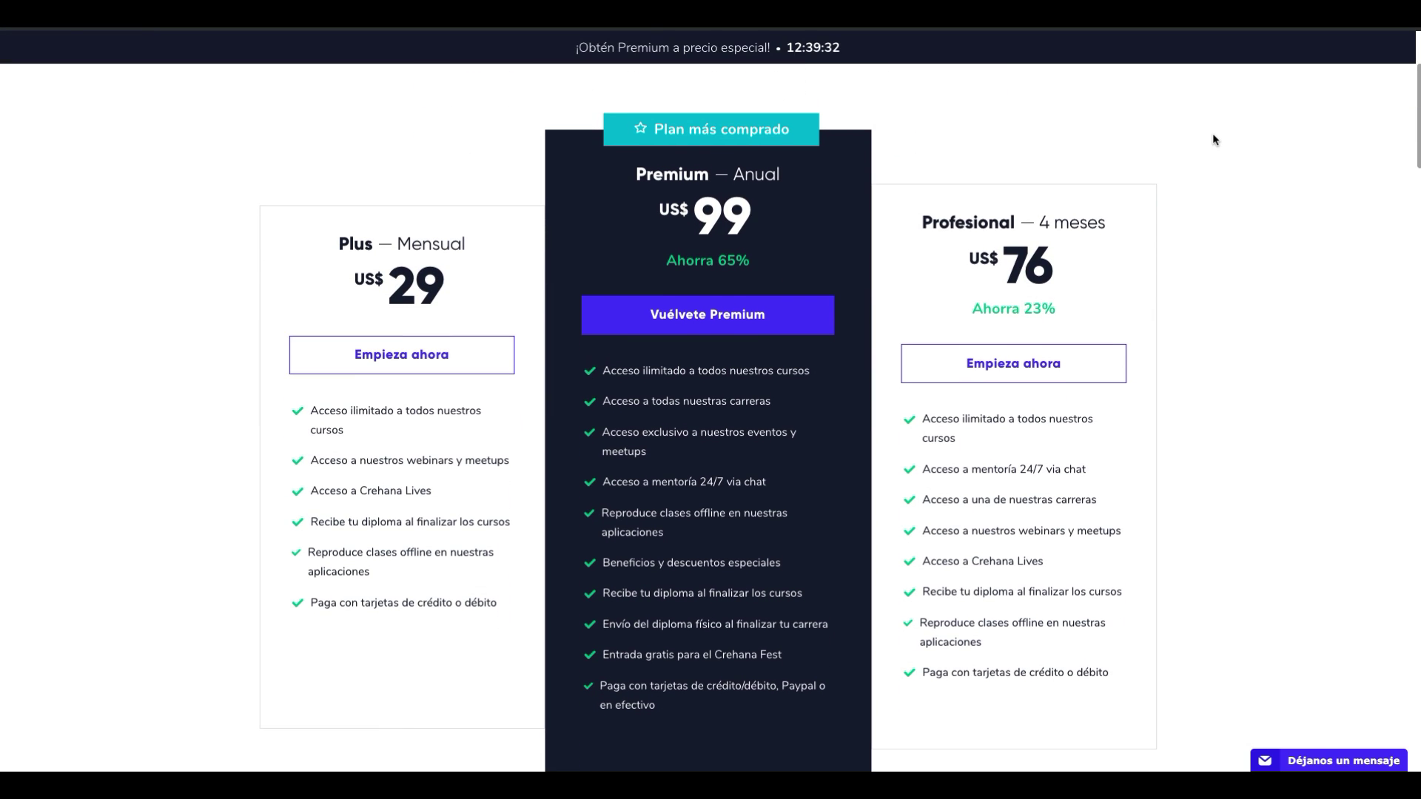
scroll(1213, 139, "down", 1)
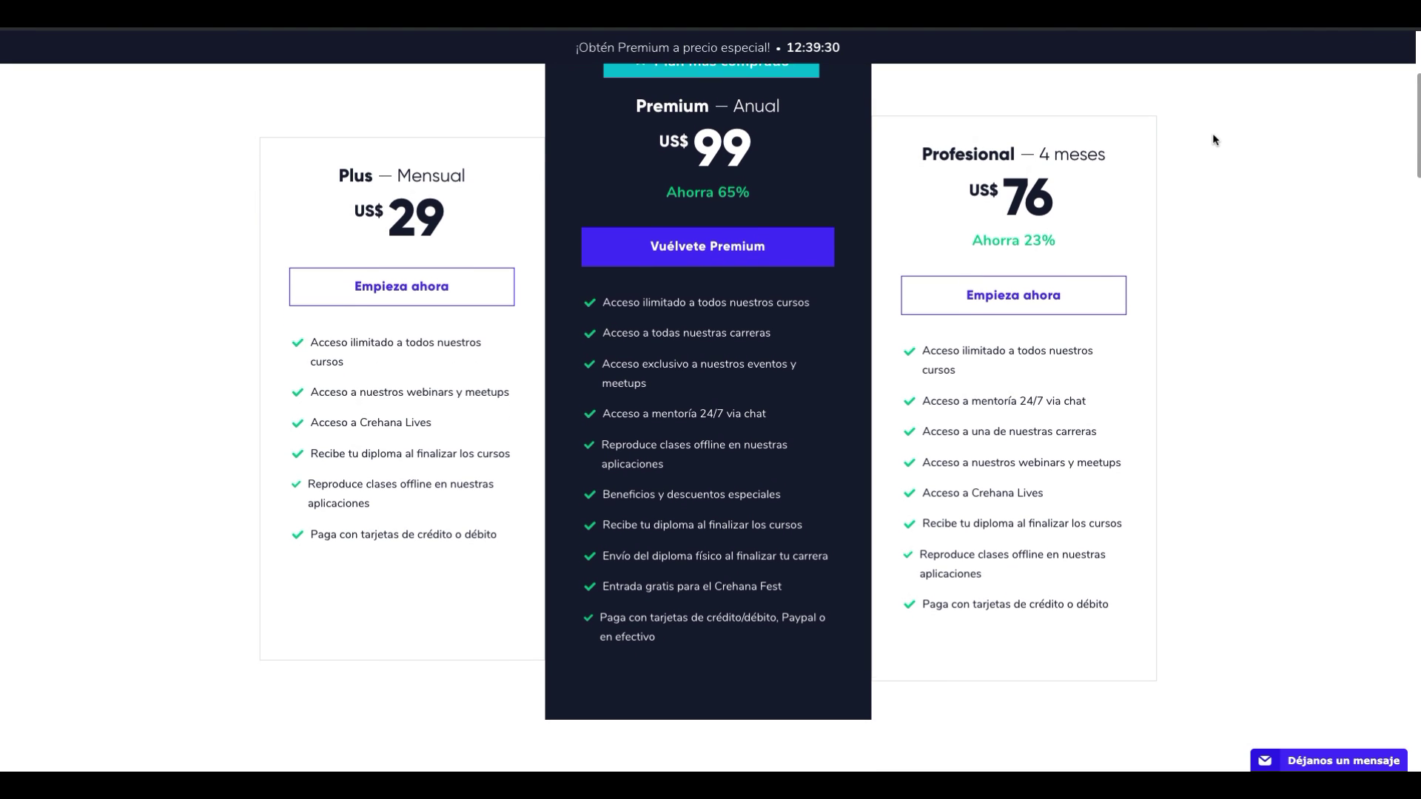
scroll(1213, 139, "down", 1)
scroll(1214, 139, "down", 1)
scroll(1214, 139, "up", 1)
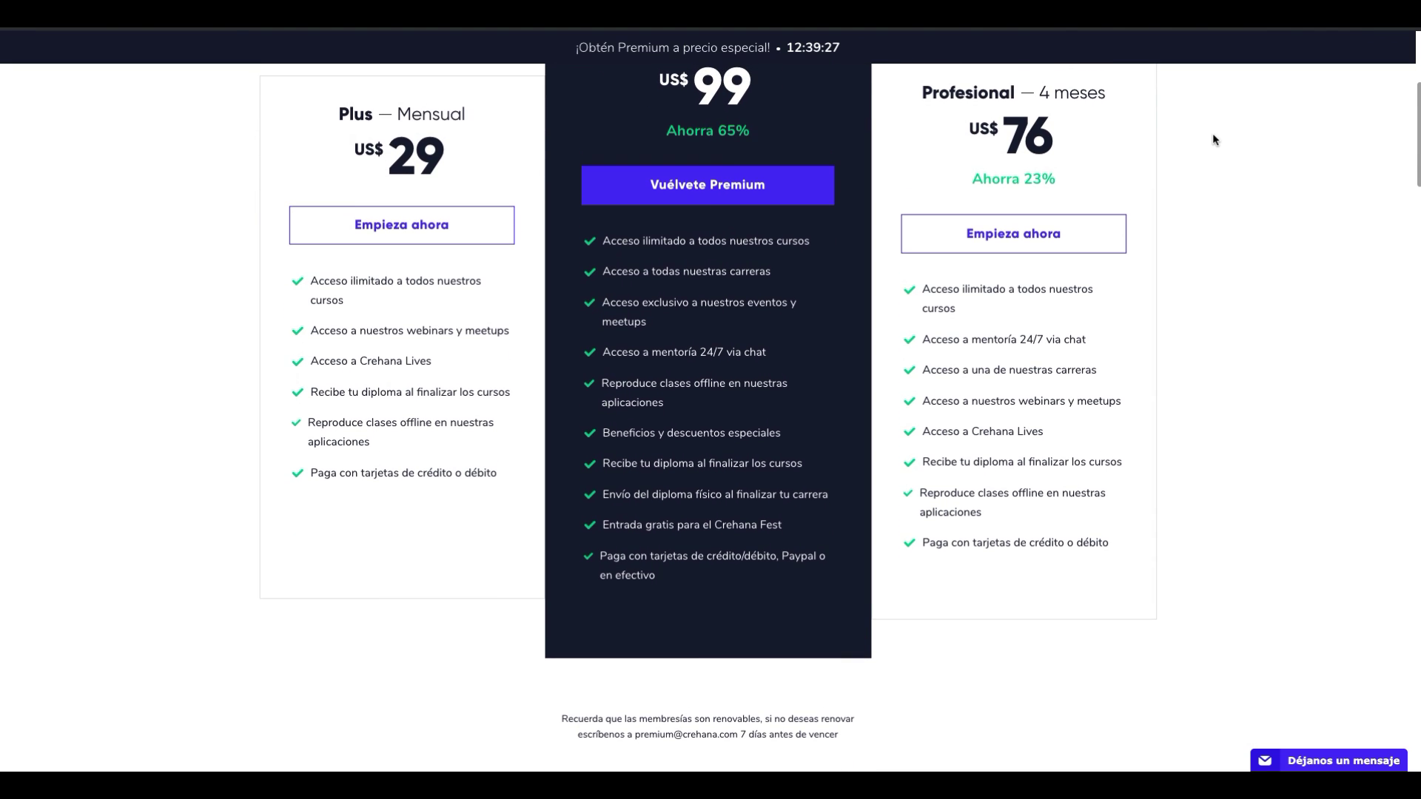
scroll(1213, 139, "up", 1)
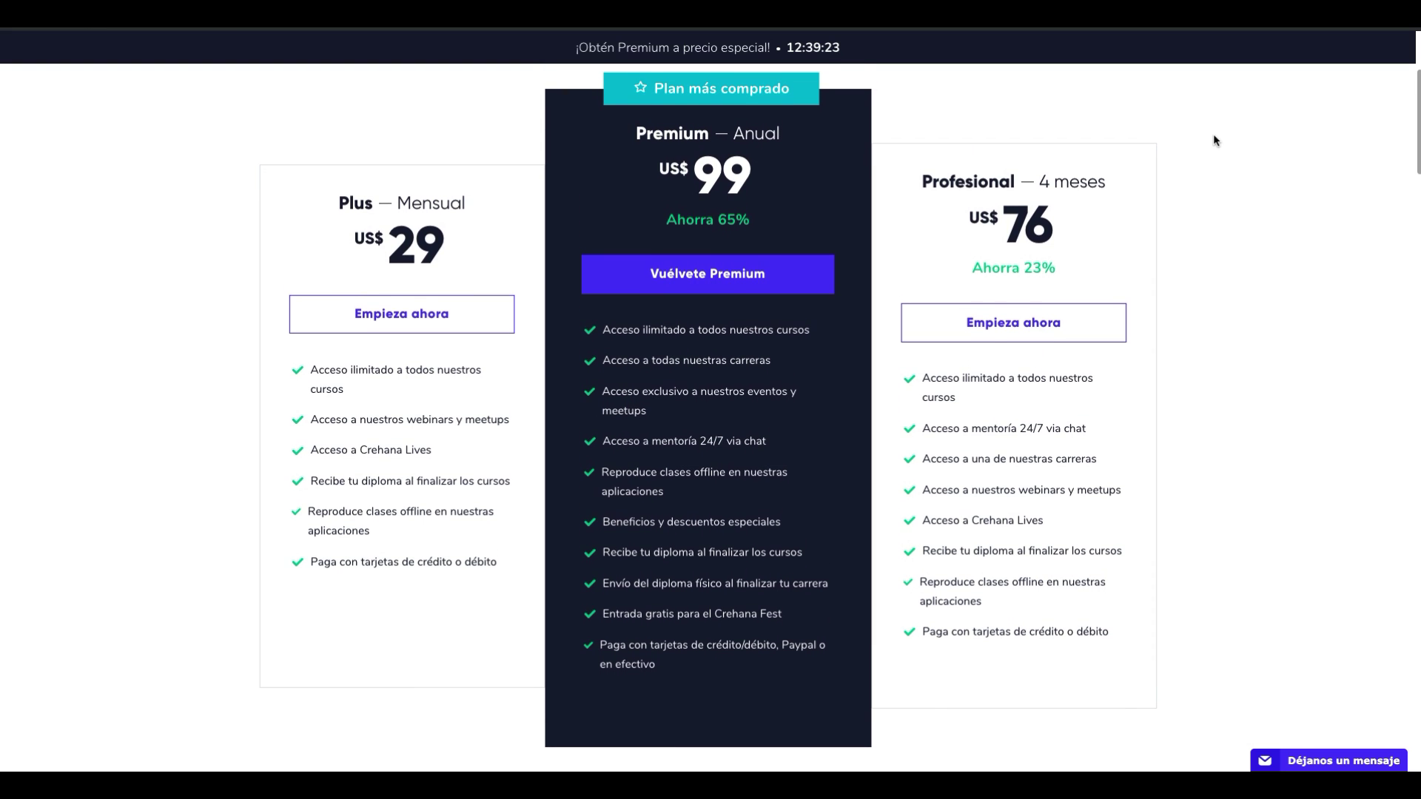
scroll(1214, 139, "up", 1)
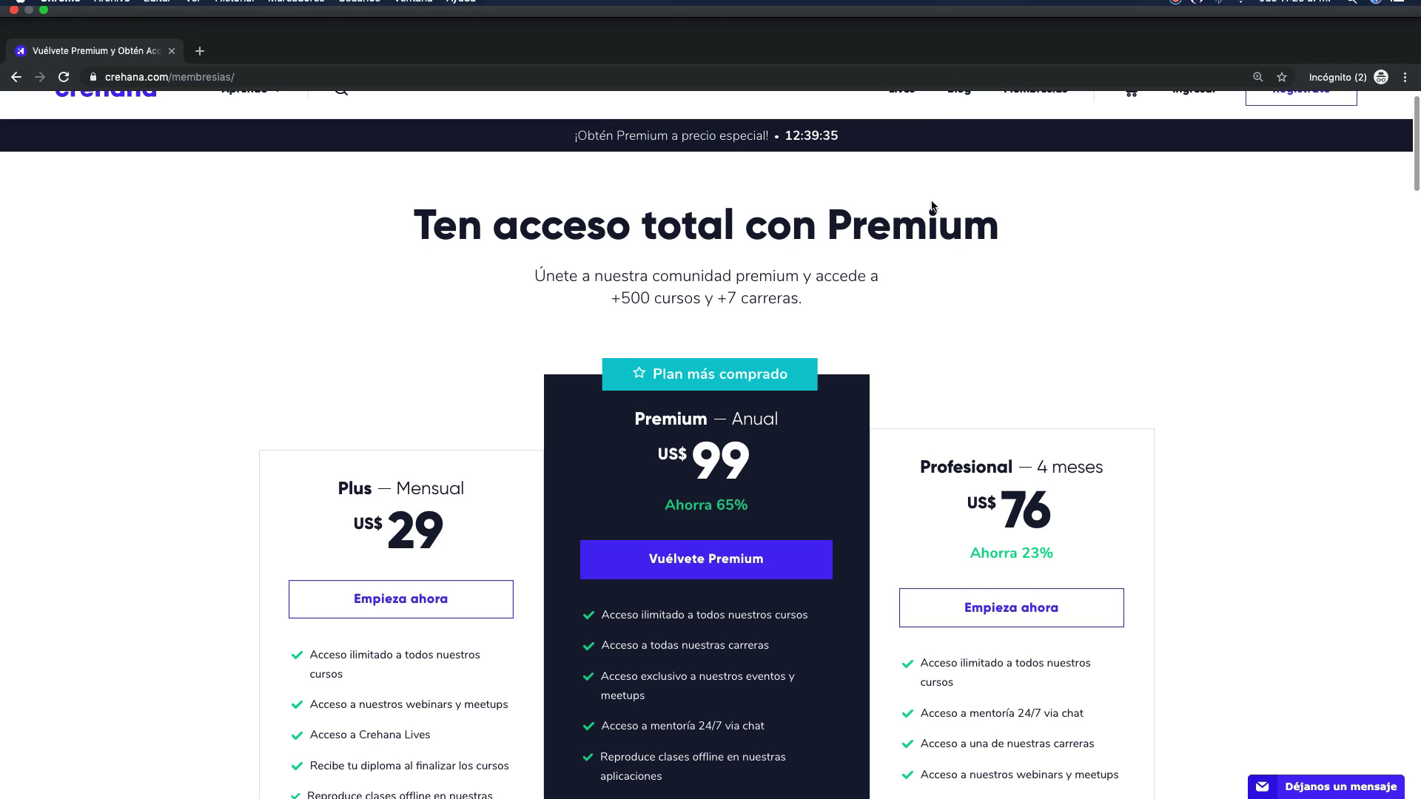
scroll(972, 194, "down", 2)
scroll(1210, 164, "down", 1)
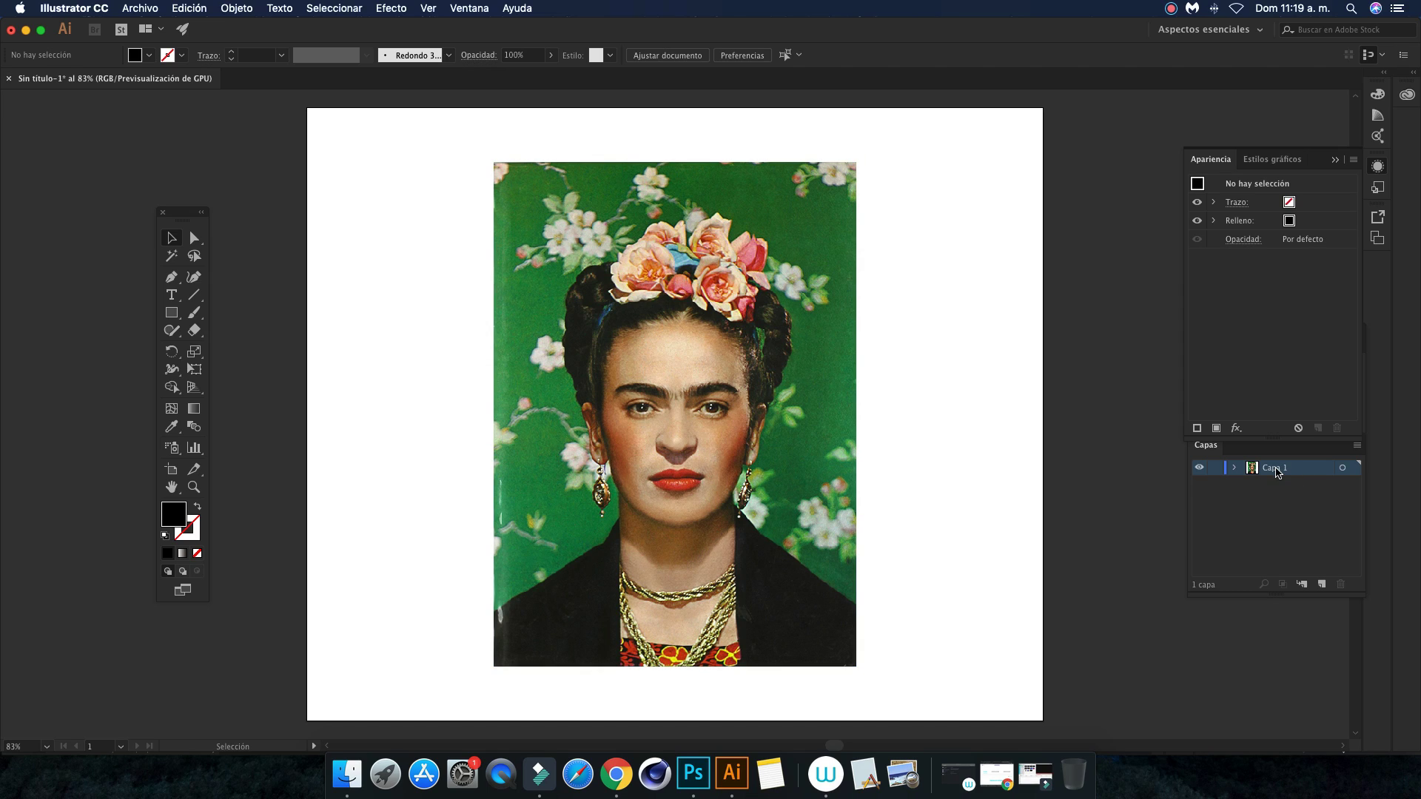
Rename the Capa 1 layer to Base
double_click(1276, 468)
key("BackSpace")
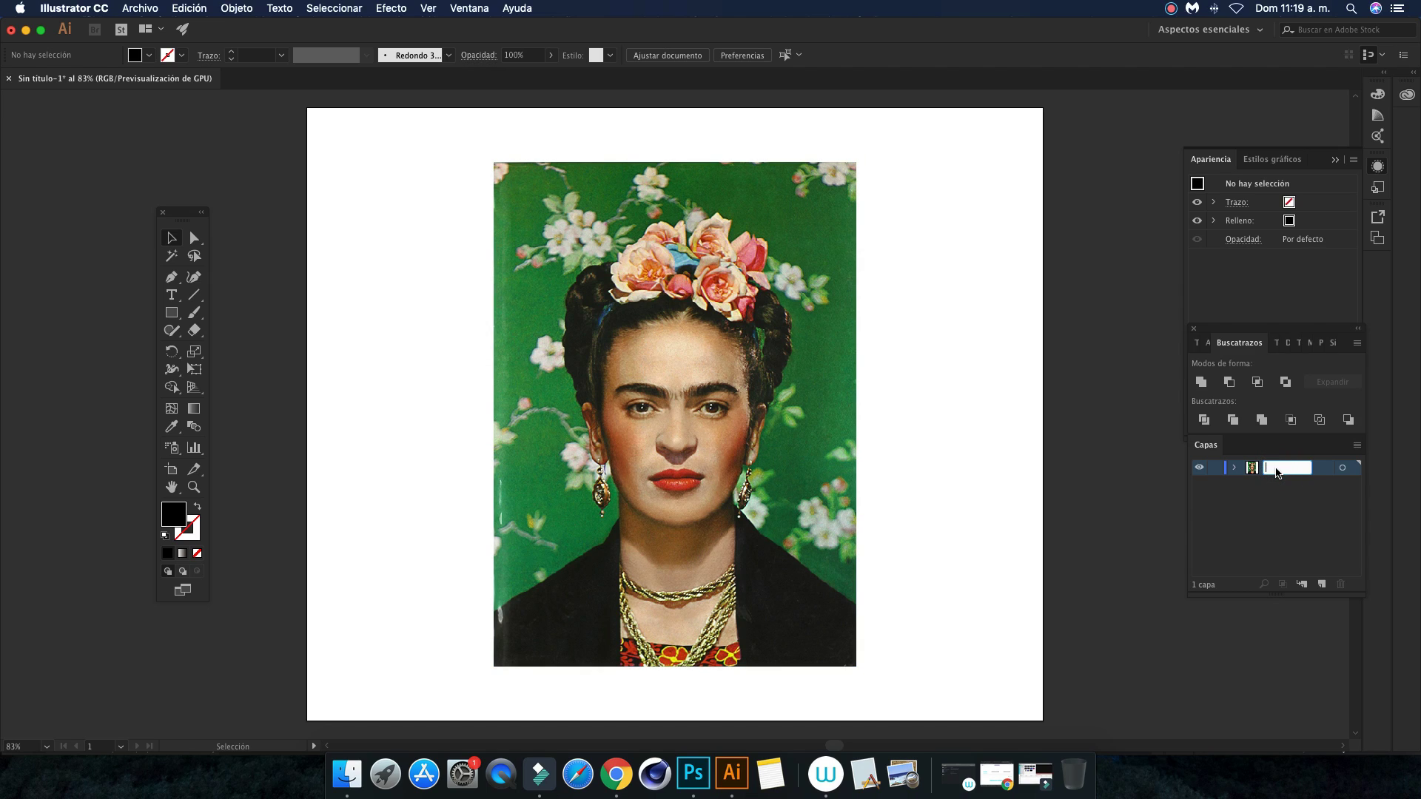
type("se")
key("Return")
Fade the Frida photo to 61% opacity
left_click(766, 398)
left_click(650, 55)
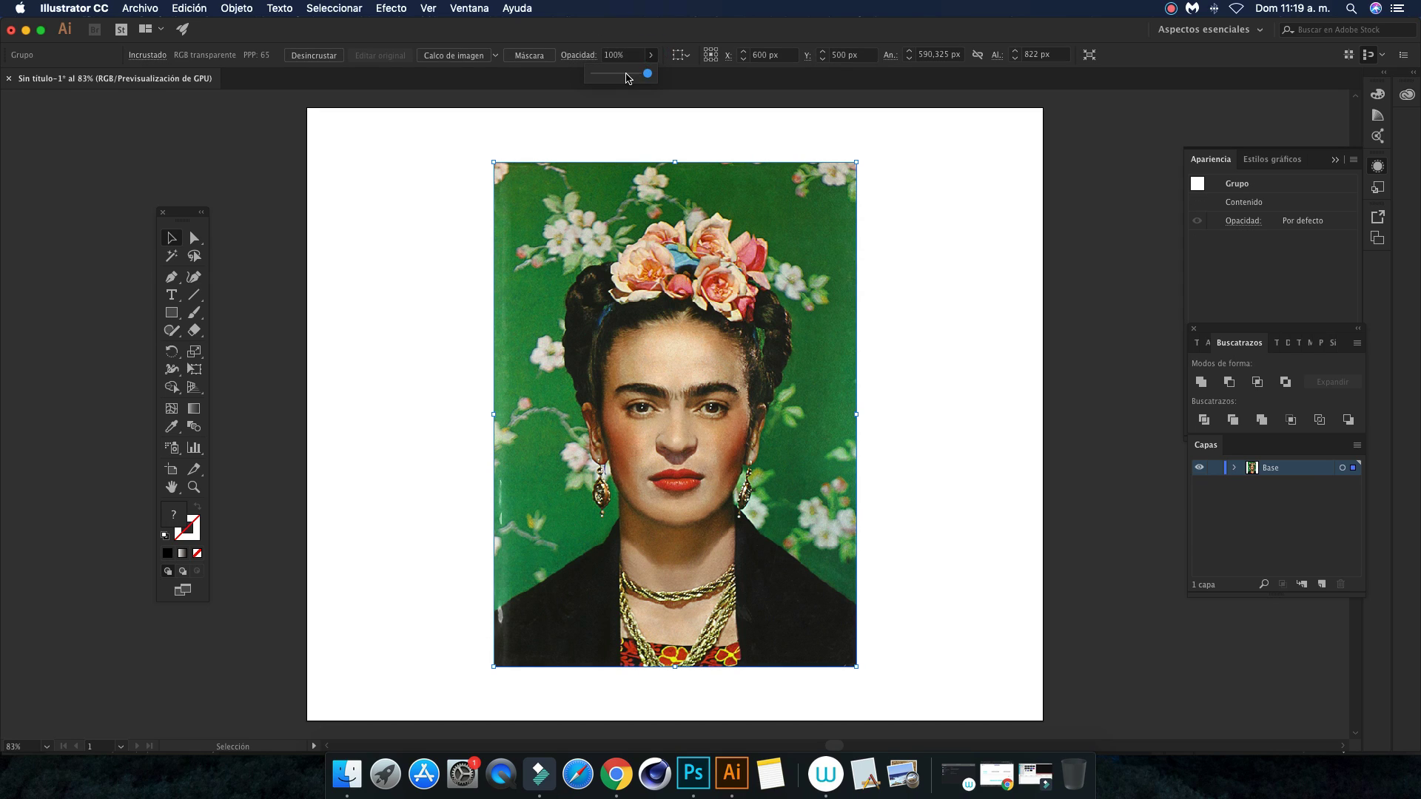
left_click_drag(650, 73, 627, 73)
left_click(903, 321)
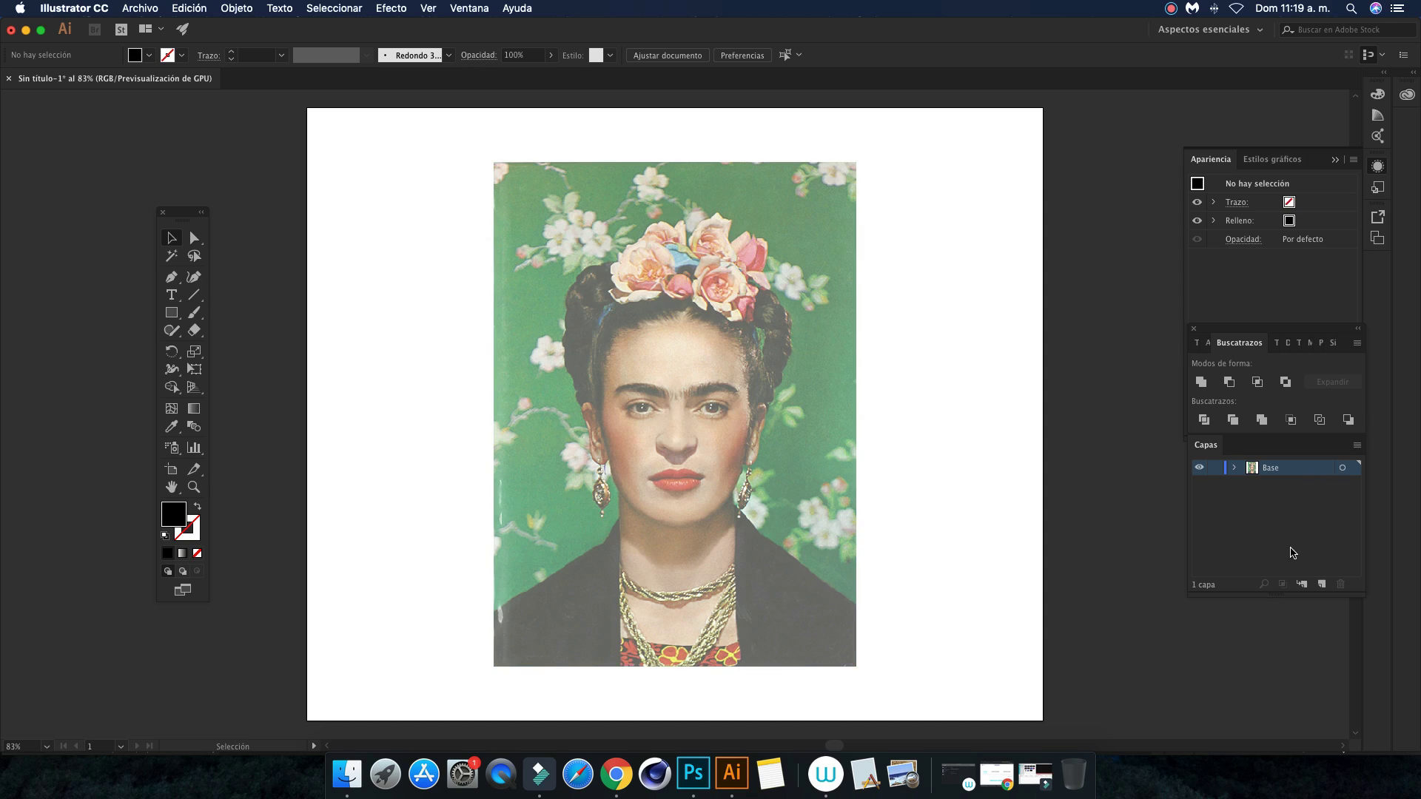
Add a new layer named Trazados above a locked Base layer
left_click(1322, 585)
left_click(1214, 483)
double_click(1271, 468)
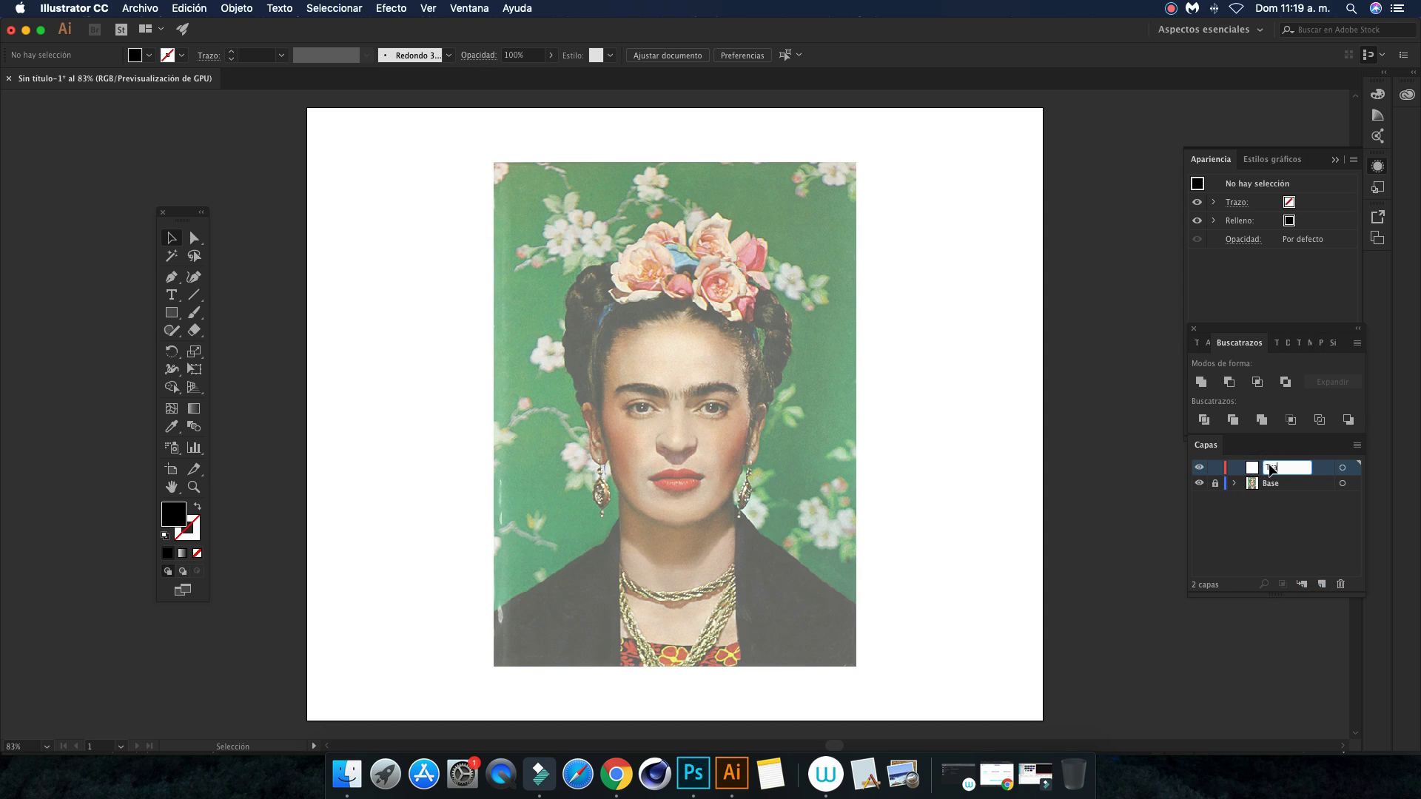
type("Trazados")
key("Return")
Turn off Snap to Pixel in the View menu and confirm it is off
left_click(430, 8)
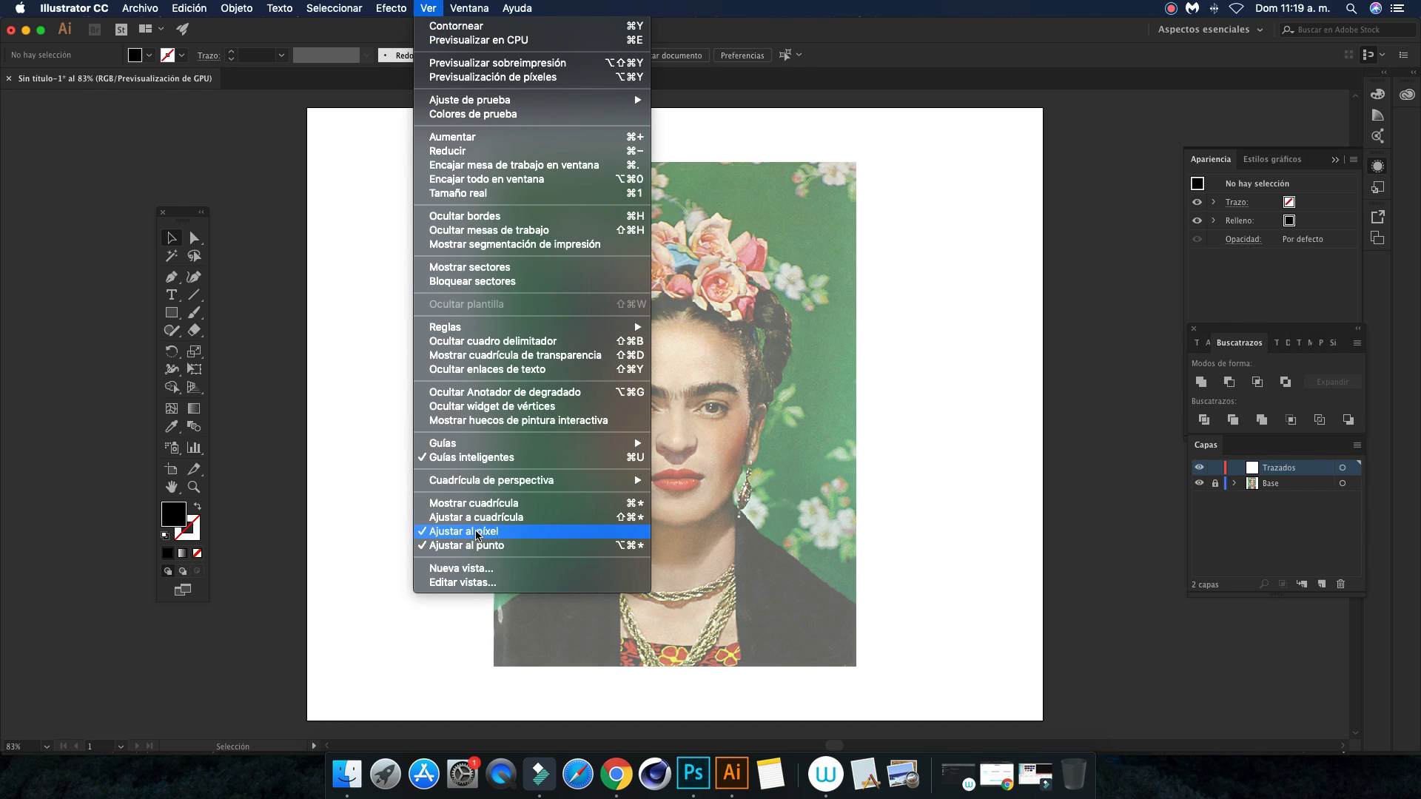
left_click(424, 534)
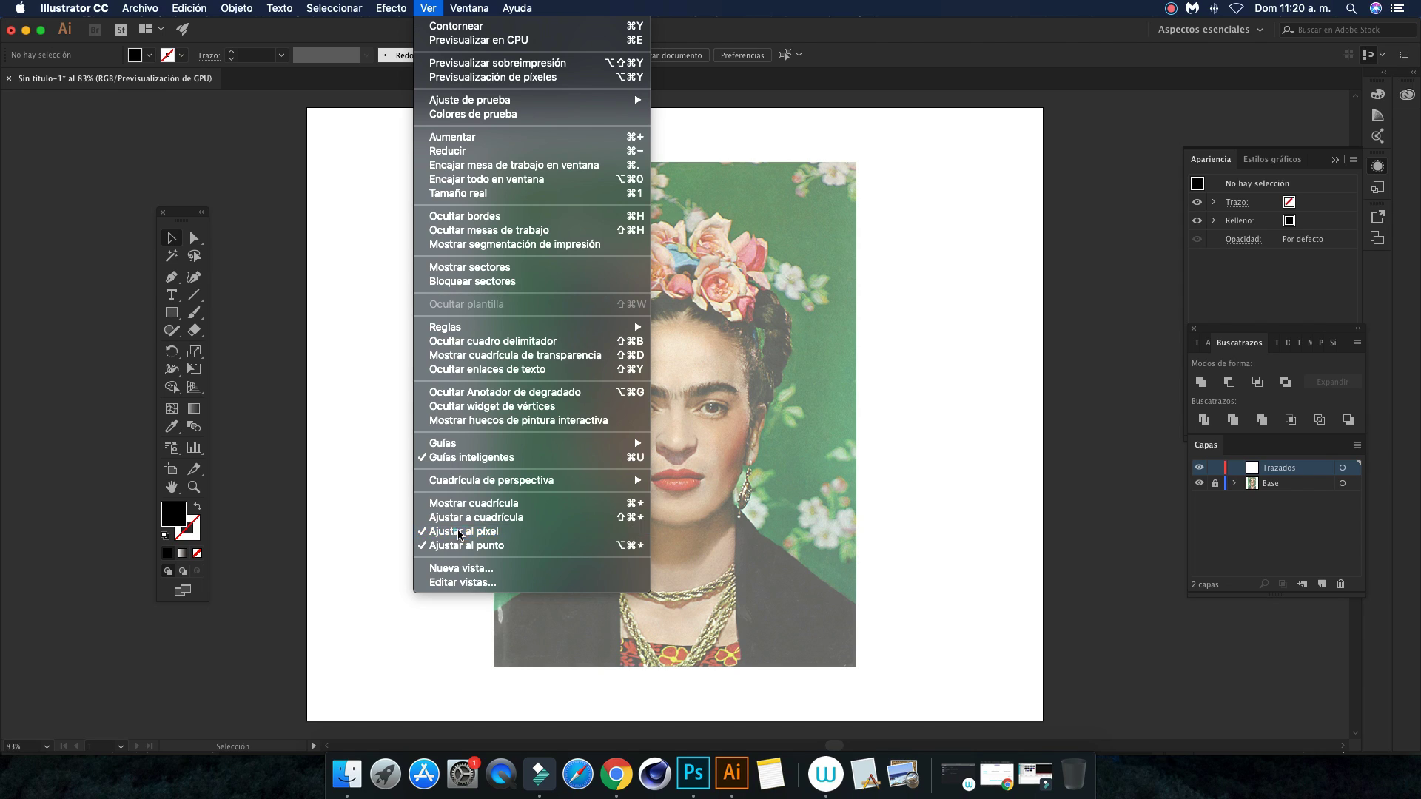
left_click(428, 8)
left_click(368, 403)
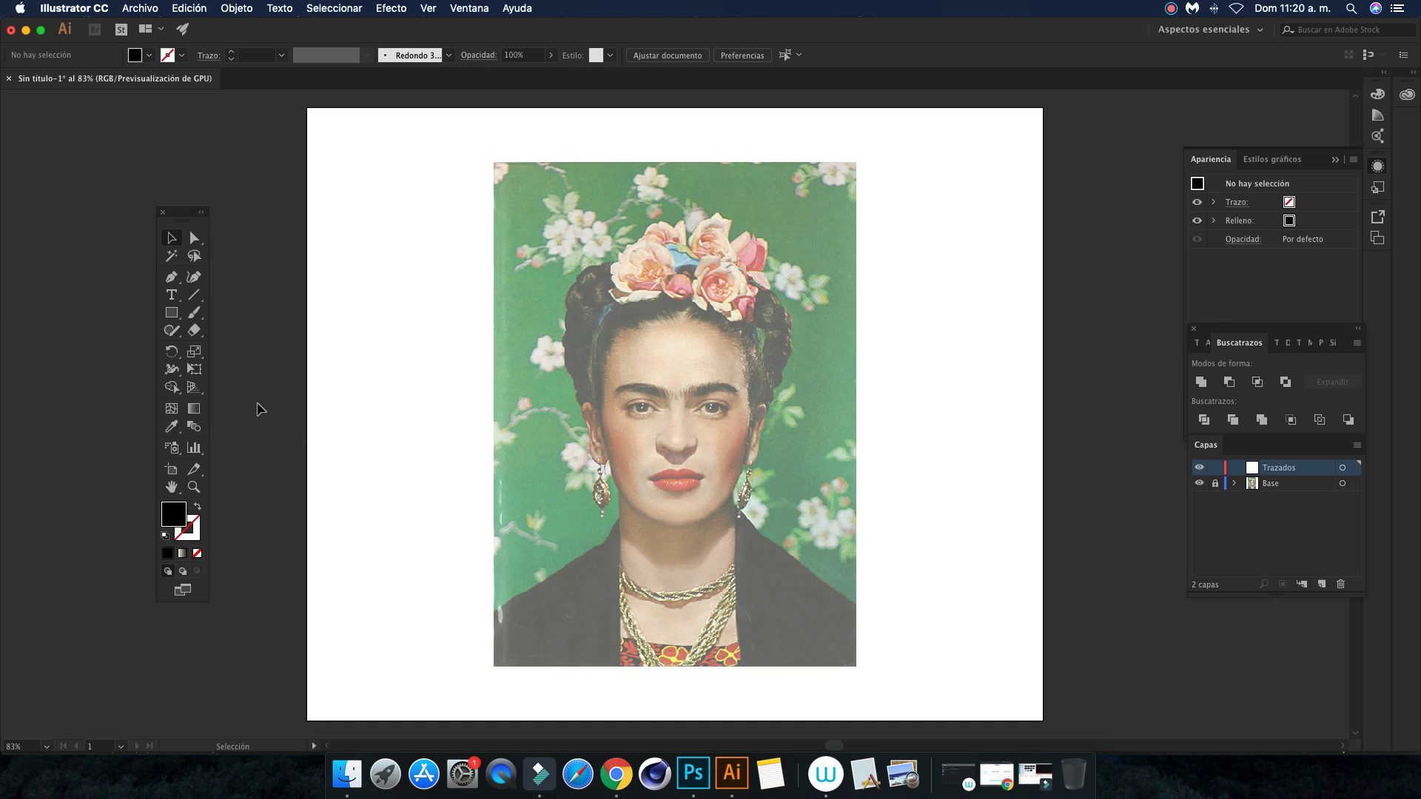
left_click(171, 312)
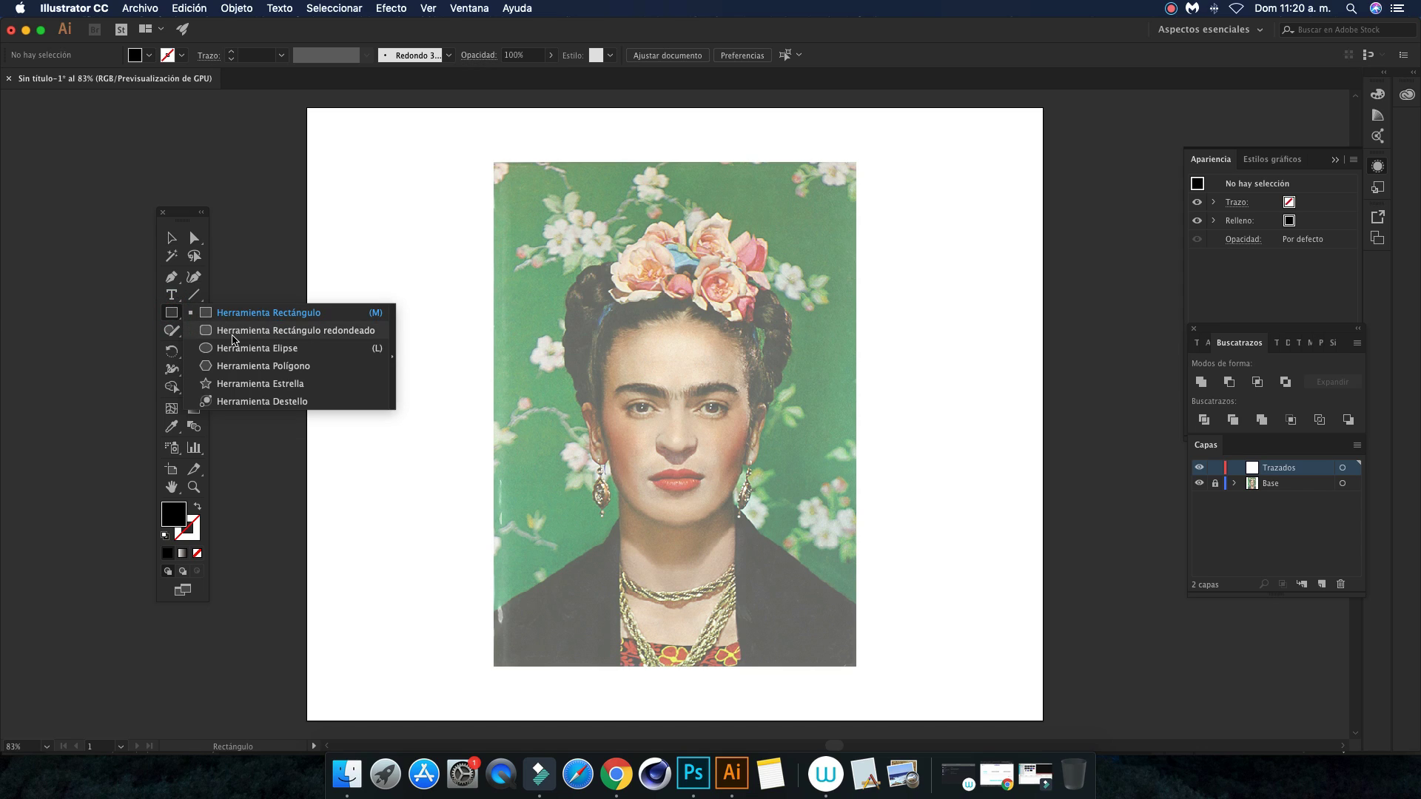
Draw a small black circle above the photo and zoom in on it
left_click(296, 347)
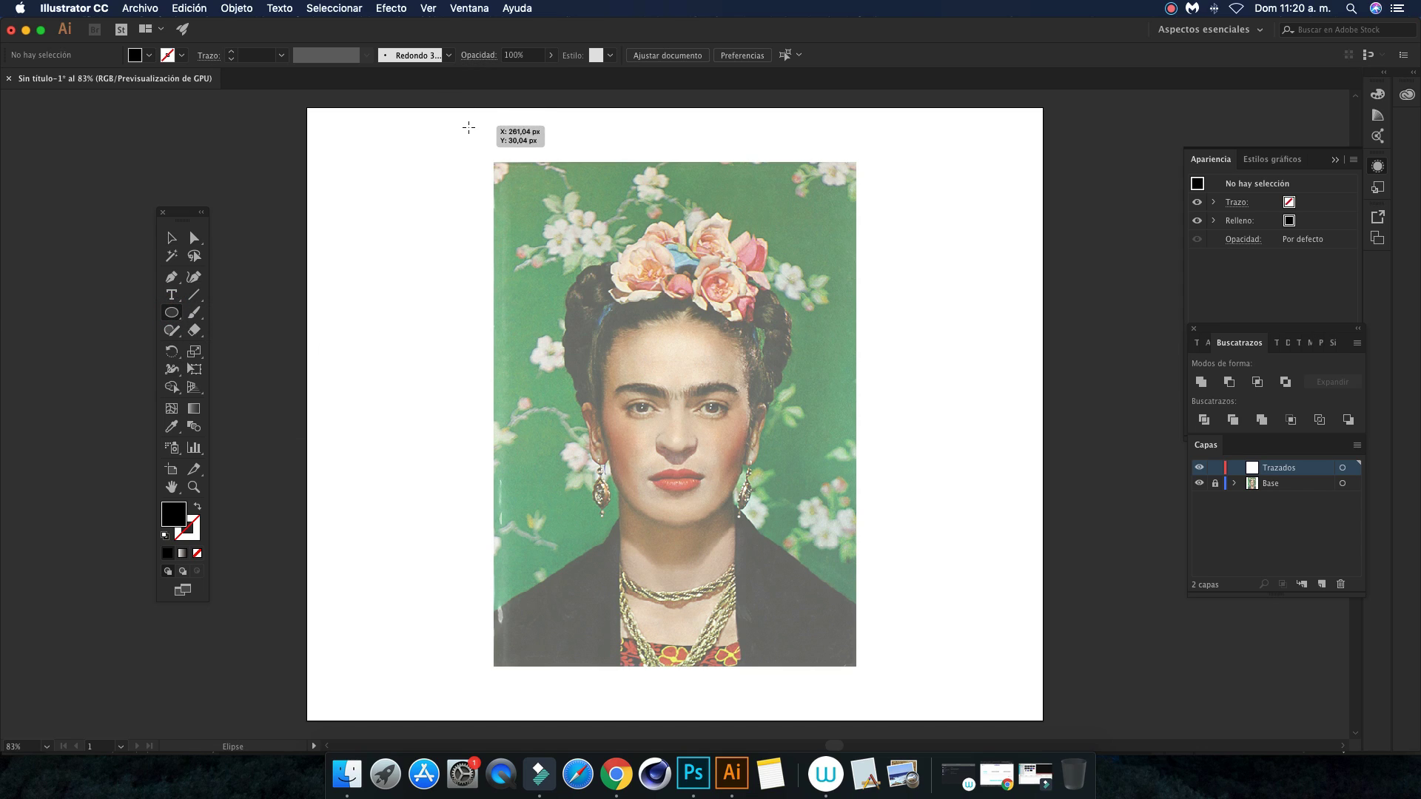
left_click_drag(468, 127, 487, 145)
key("v")
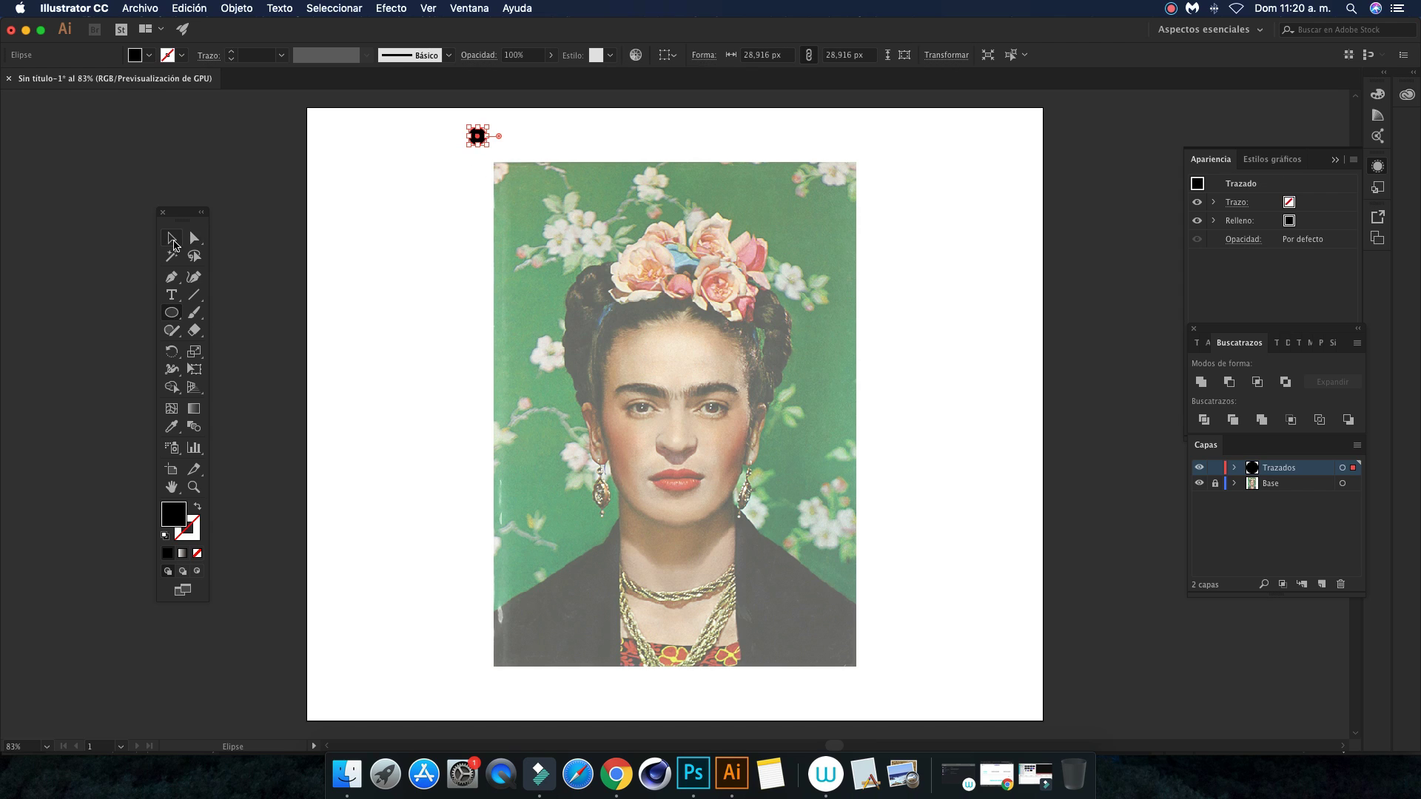
left_click(367, 218)
left_click(194, 486)
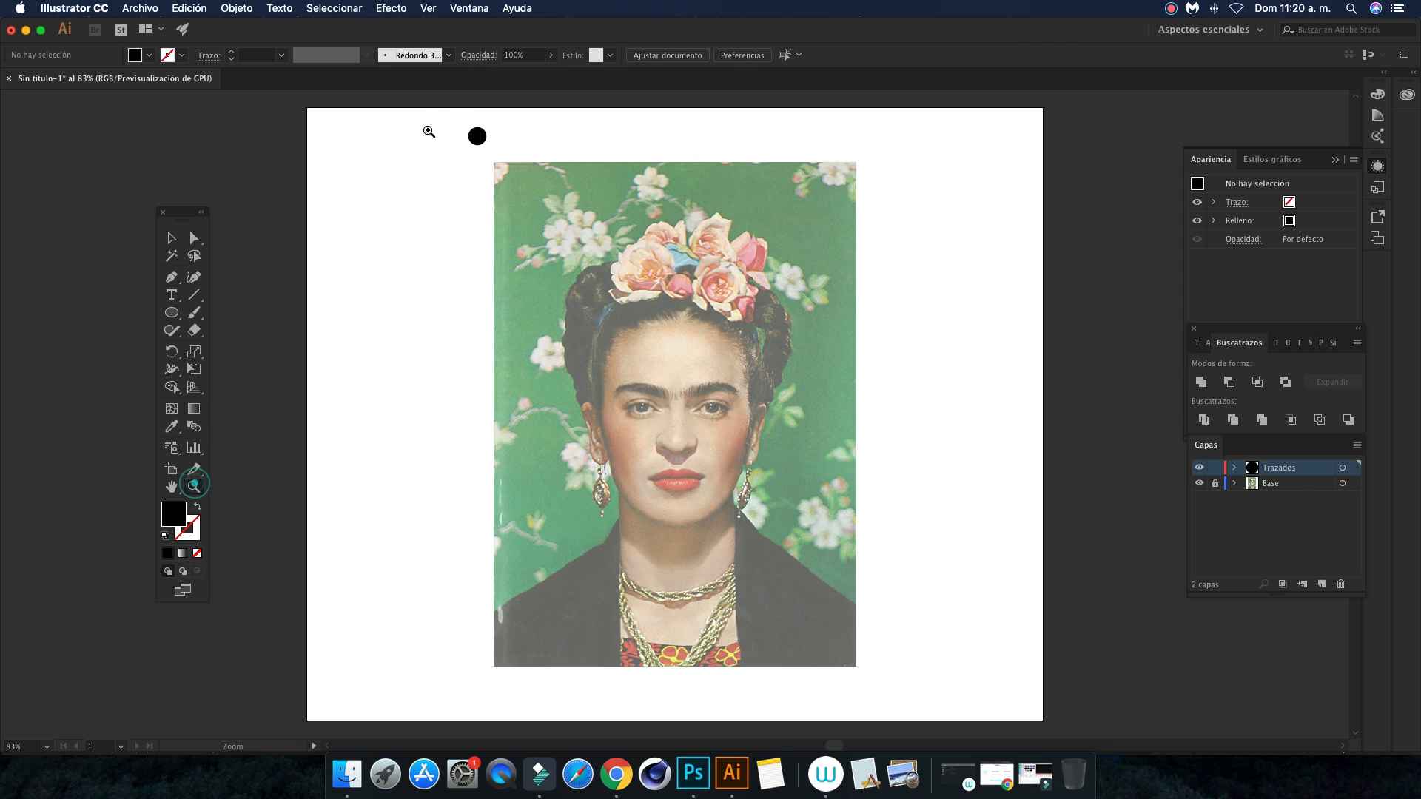
left_click(428, 115)
Convert the circle's left and right anchors to corners and squash it into a thin sliver
left_click(194, 237)
left_click(671, 251)
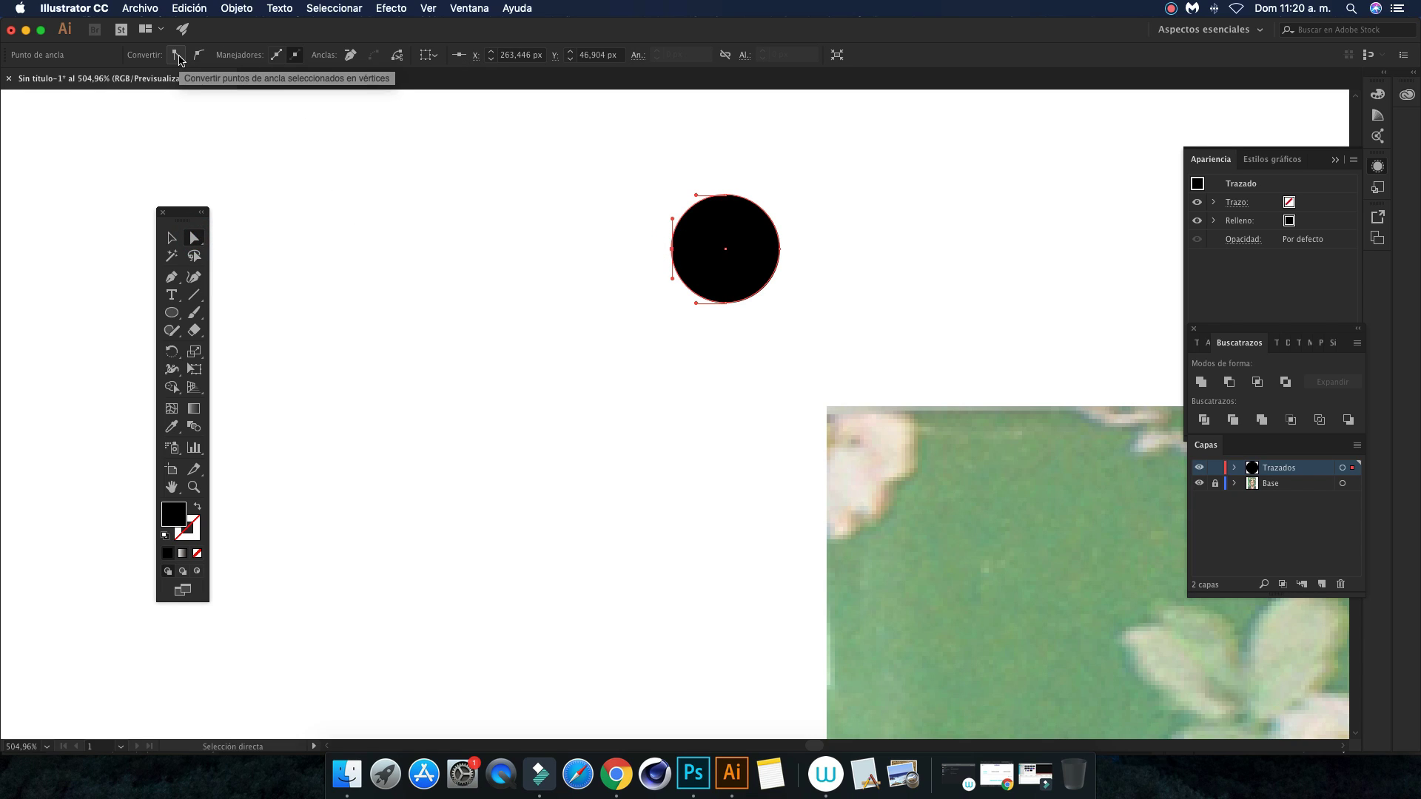
left_click(176, 55)
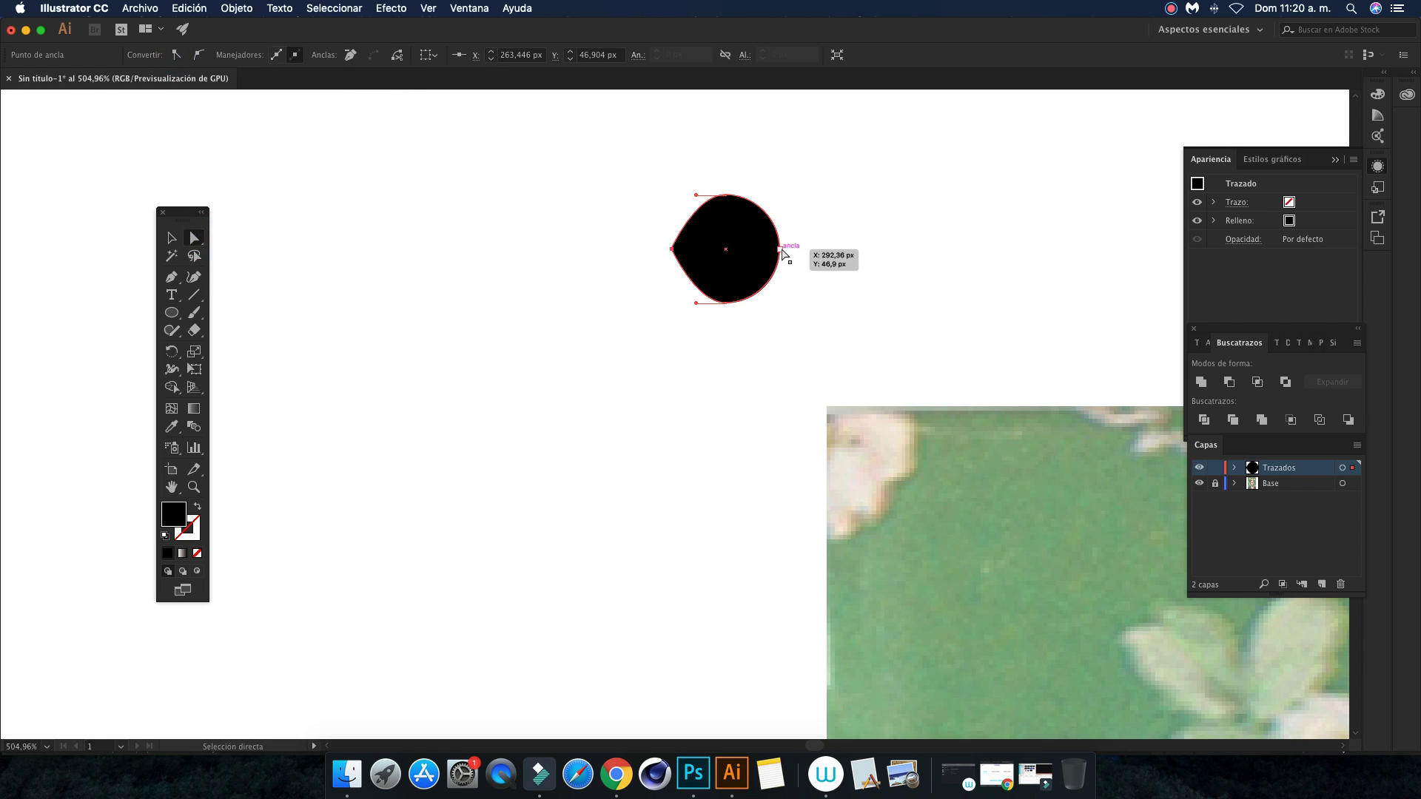
left_click(780, 250)
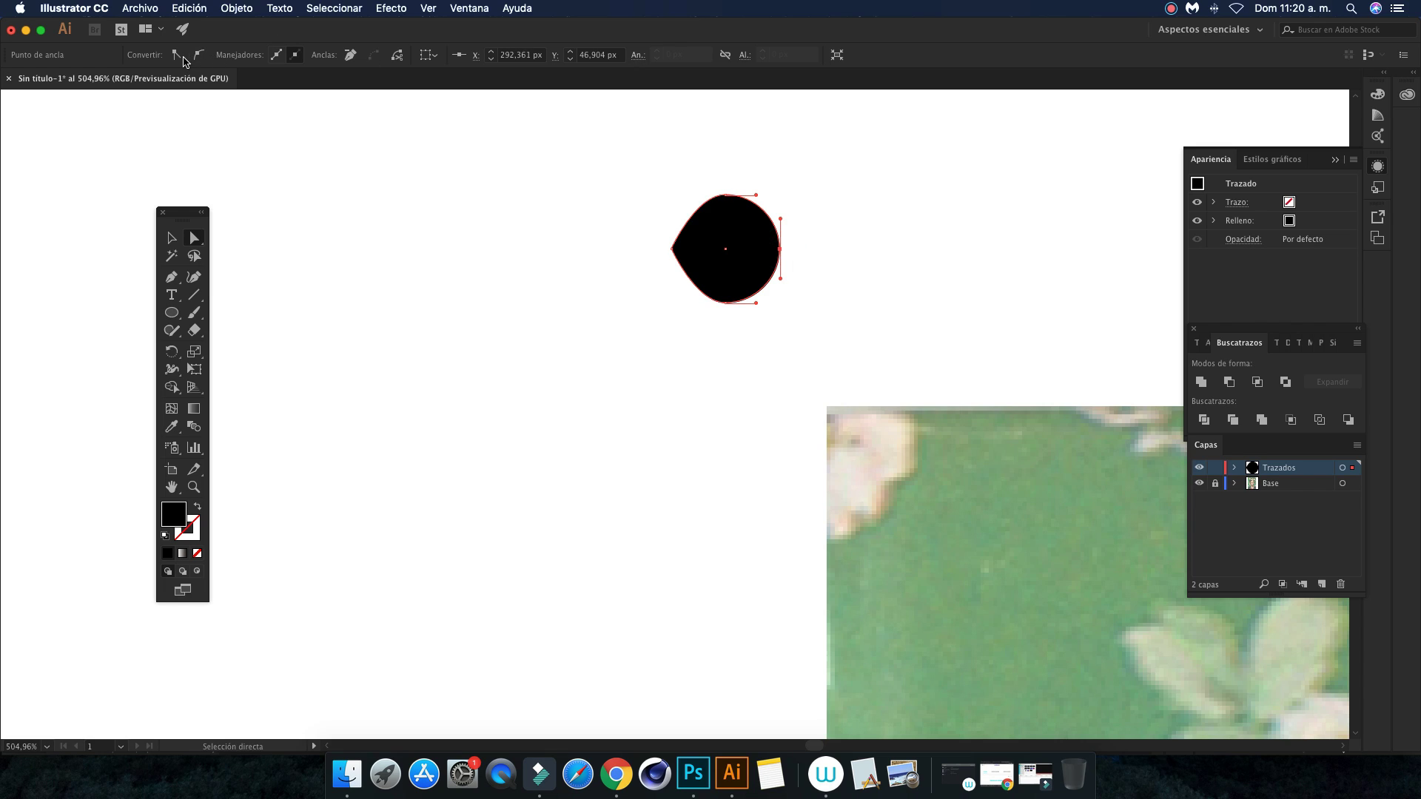
left_click(176, 56)
key("v")
left_click_drag(726, 303, 726, 200)
left_click(712, 244)
Zoom out, select the tapered sliver above the portrait, and show the Brushes panel
key("super+minus")
key("super+minus")
key("super+minus")
mouse_move(651, 316)
left_mouse_down()
mouse_move(716, 342)
mouse_move(1073, 331)
left_mouse_up()
left_click(973, 384)
key("super+minus")
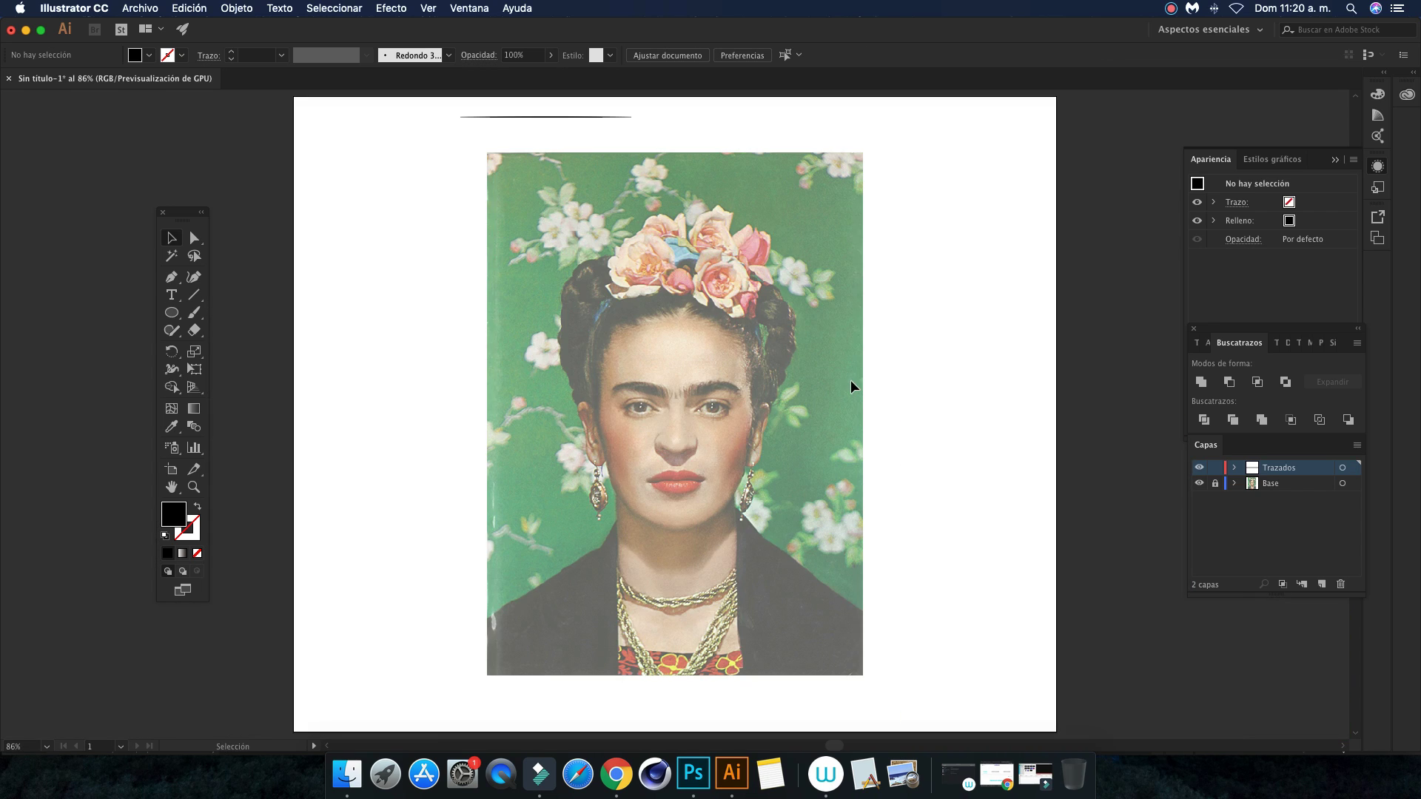
left_click_drag(854, 386, 674, 313)
scroll(674, 312, "up", 5)
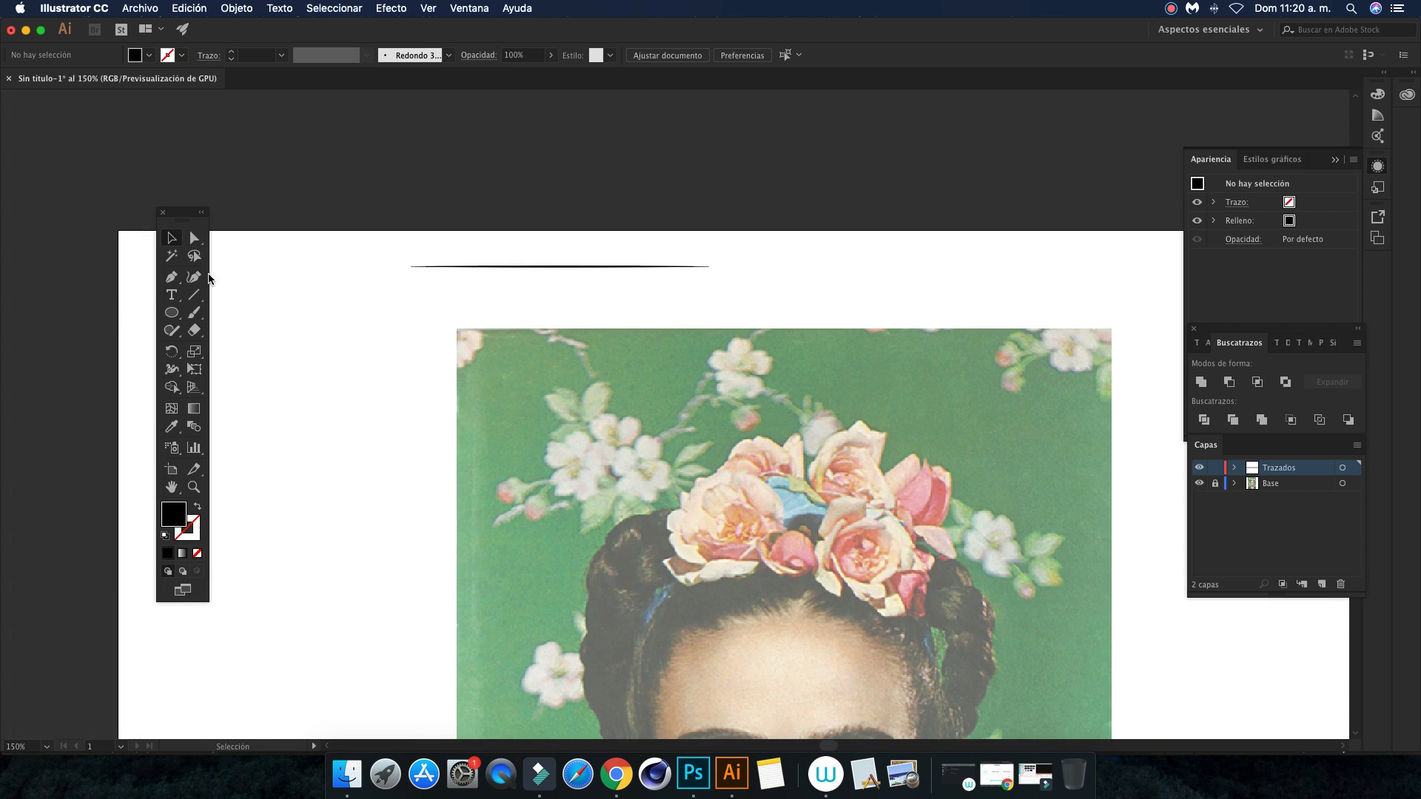
left_click_drag(415, 227, 547, 338)
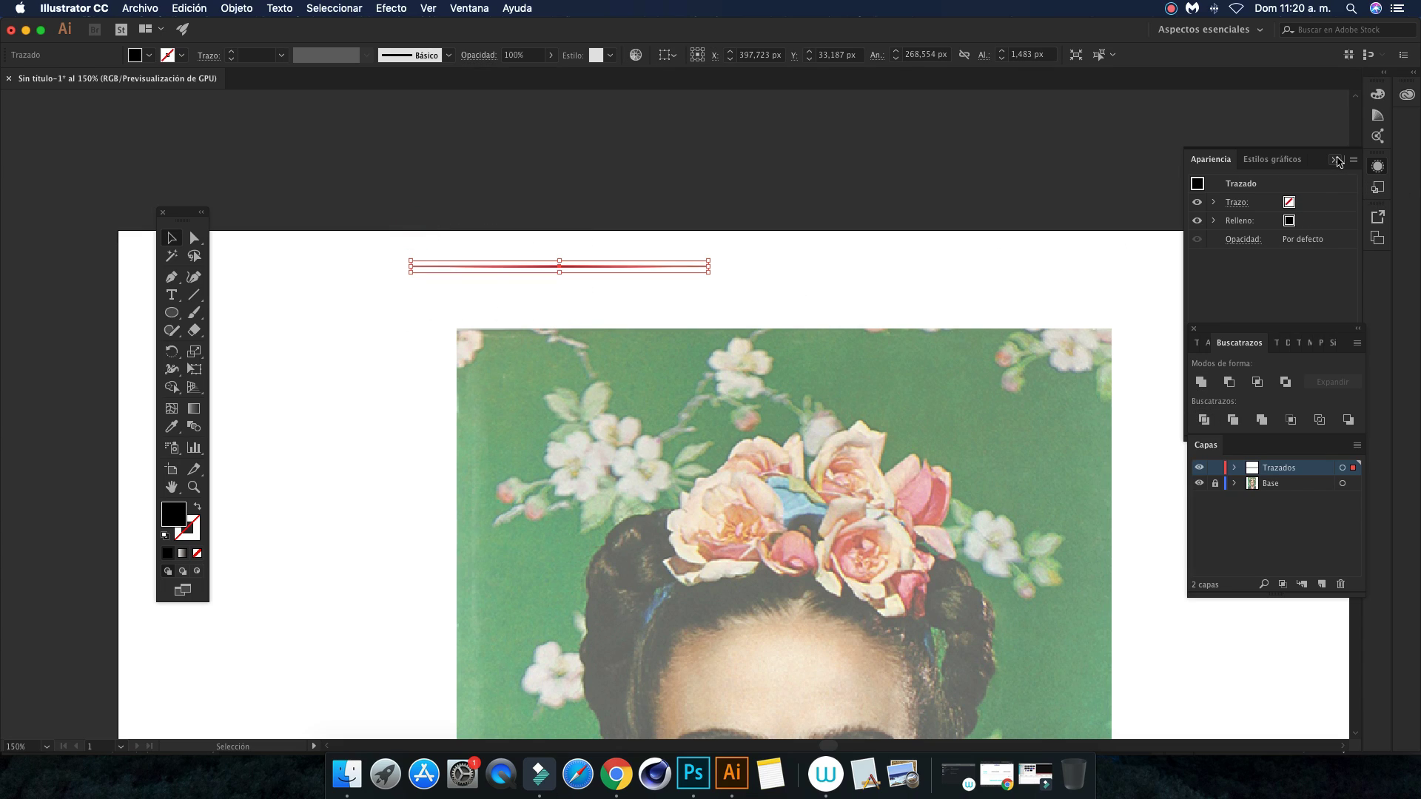
left_click(1336, 159)
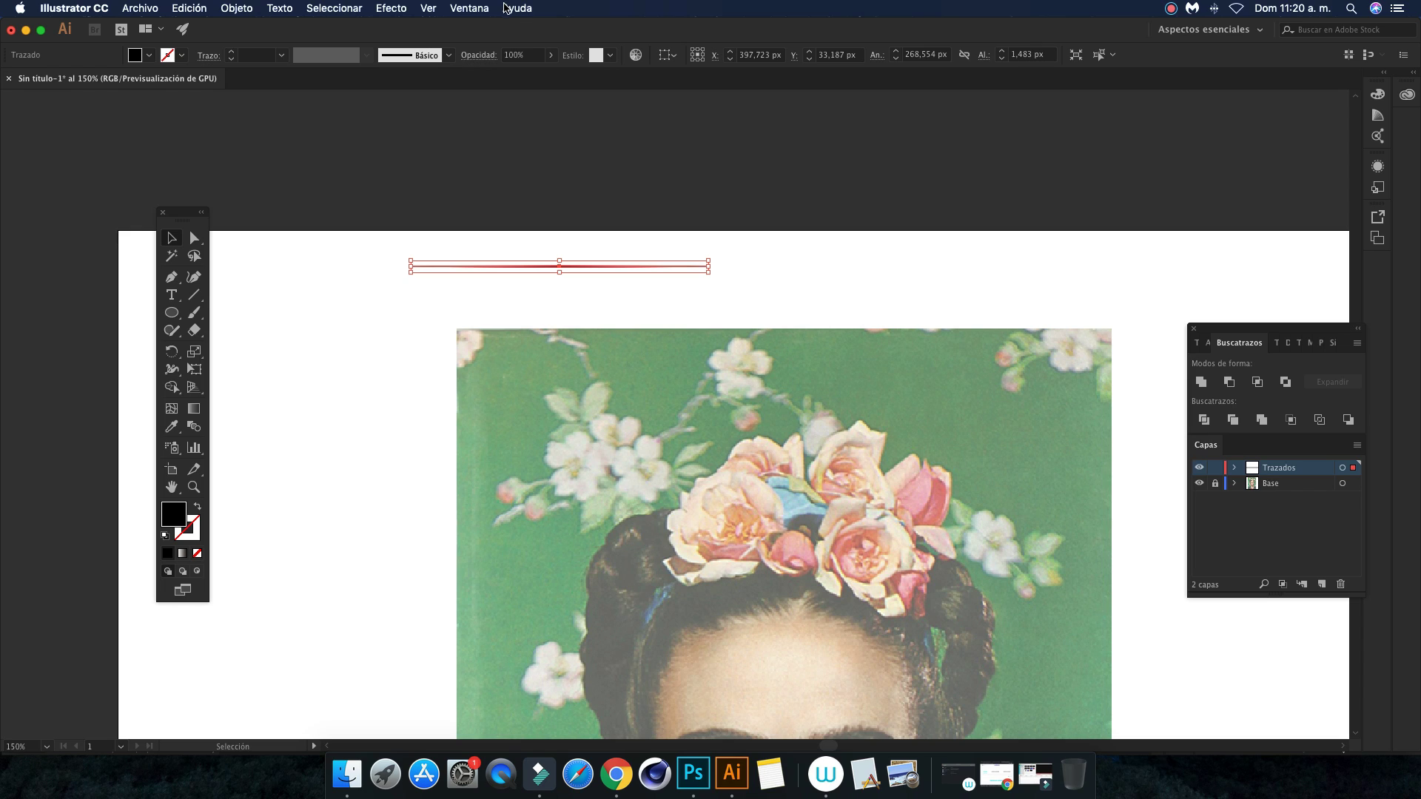
left_click(484, 8)
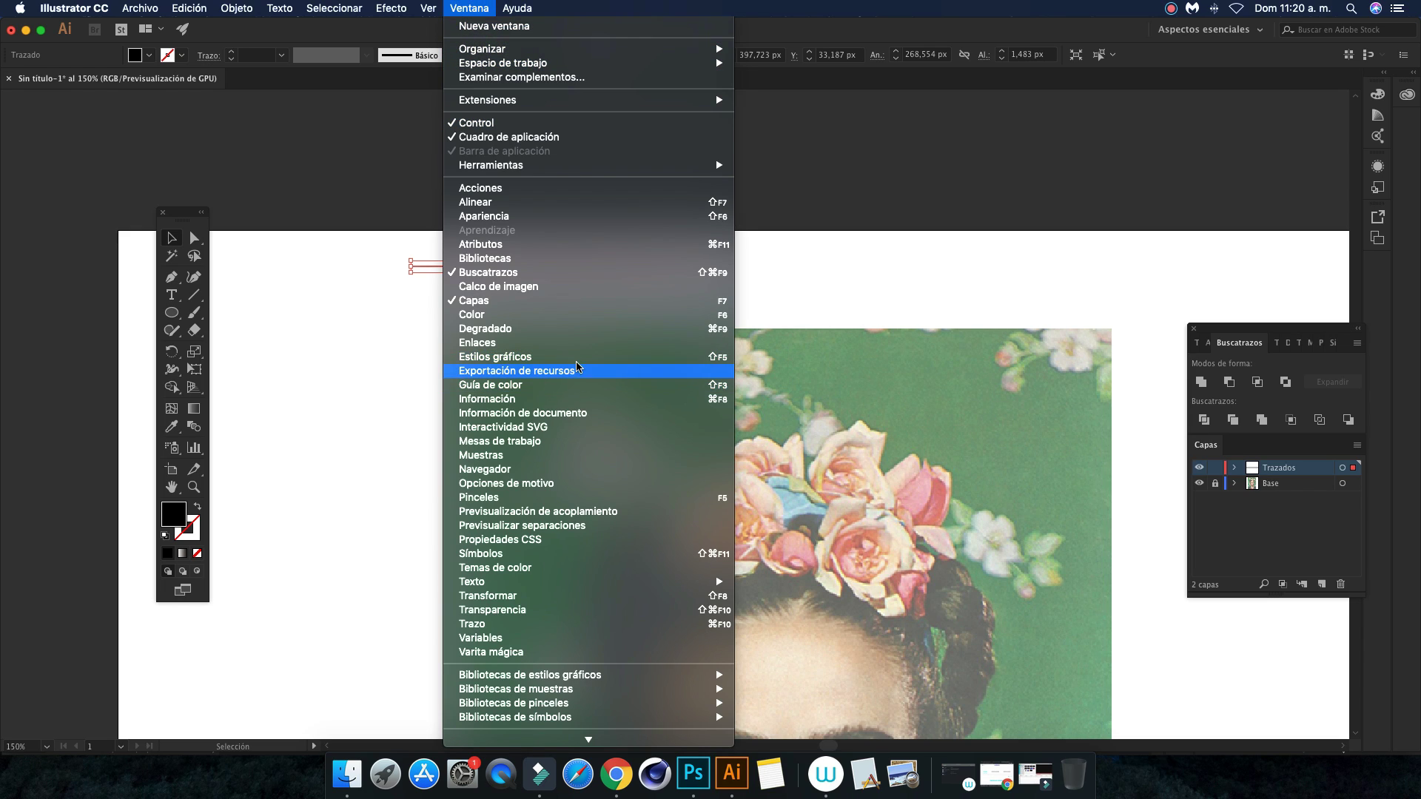
left_click(500, 497)
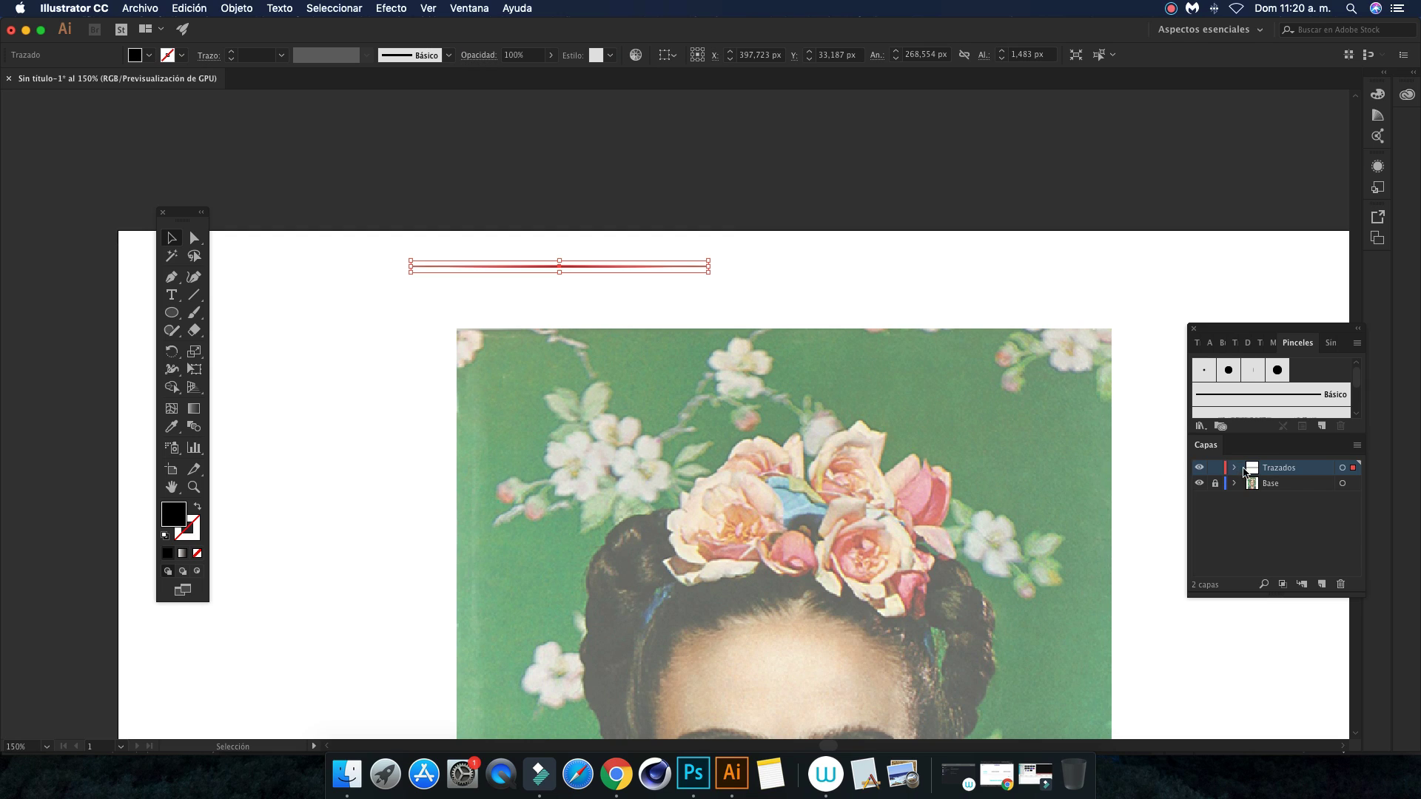
Make the sliver an art brush named Trazos with Matices (Tints) colorization
left_click(1321, 426)
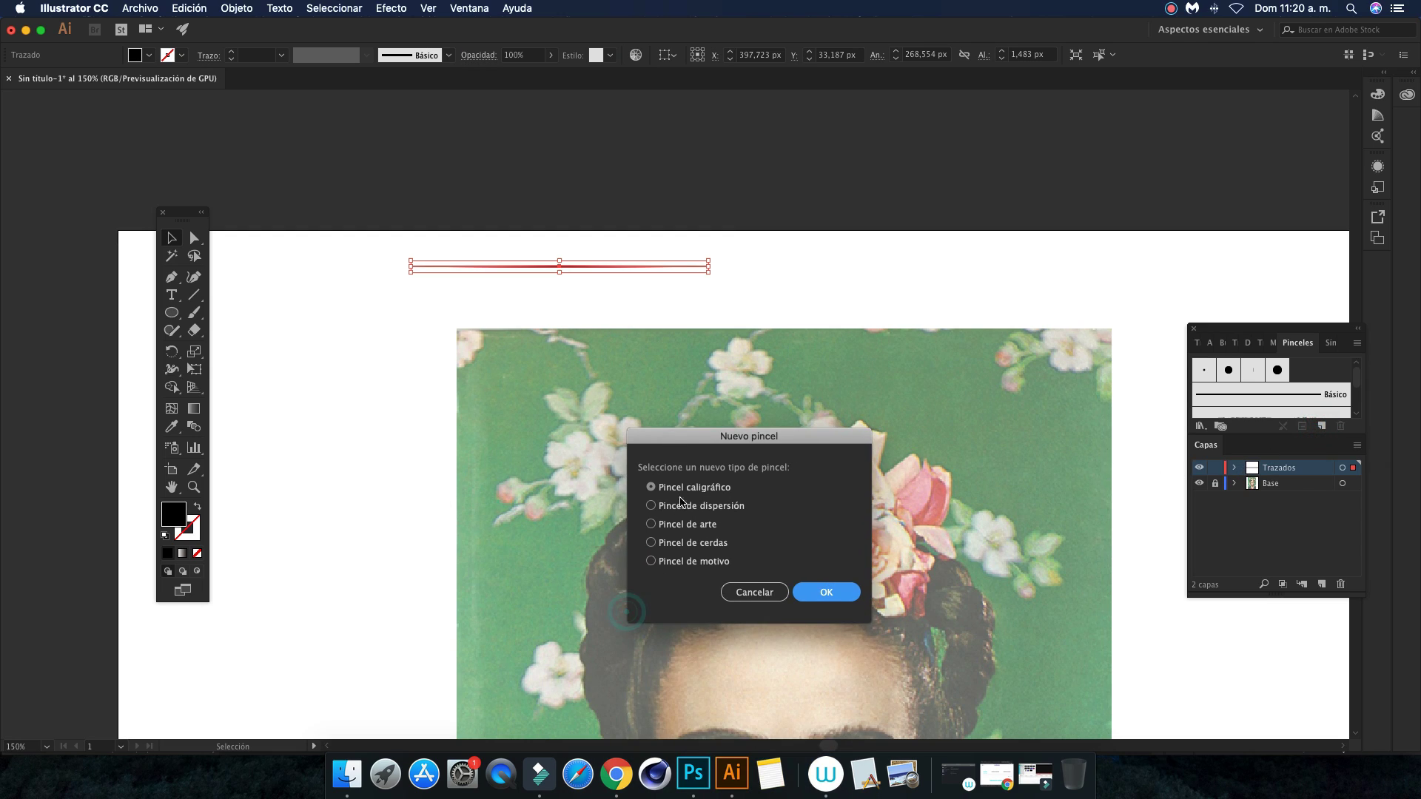
left_click(651, 524)
left_click(826, 592)
key("BackSpace")
type("s")
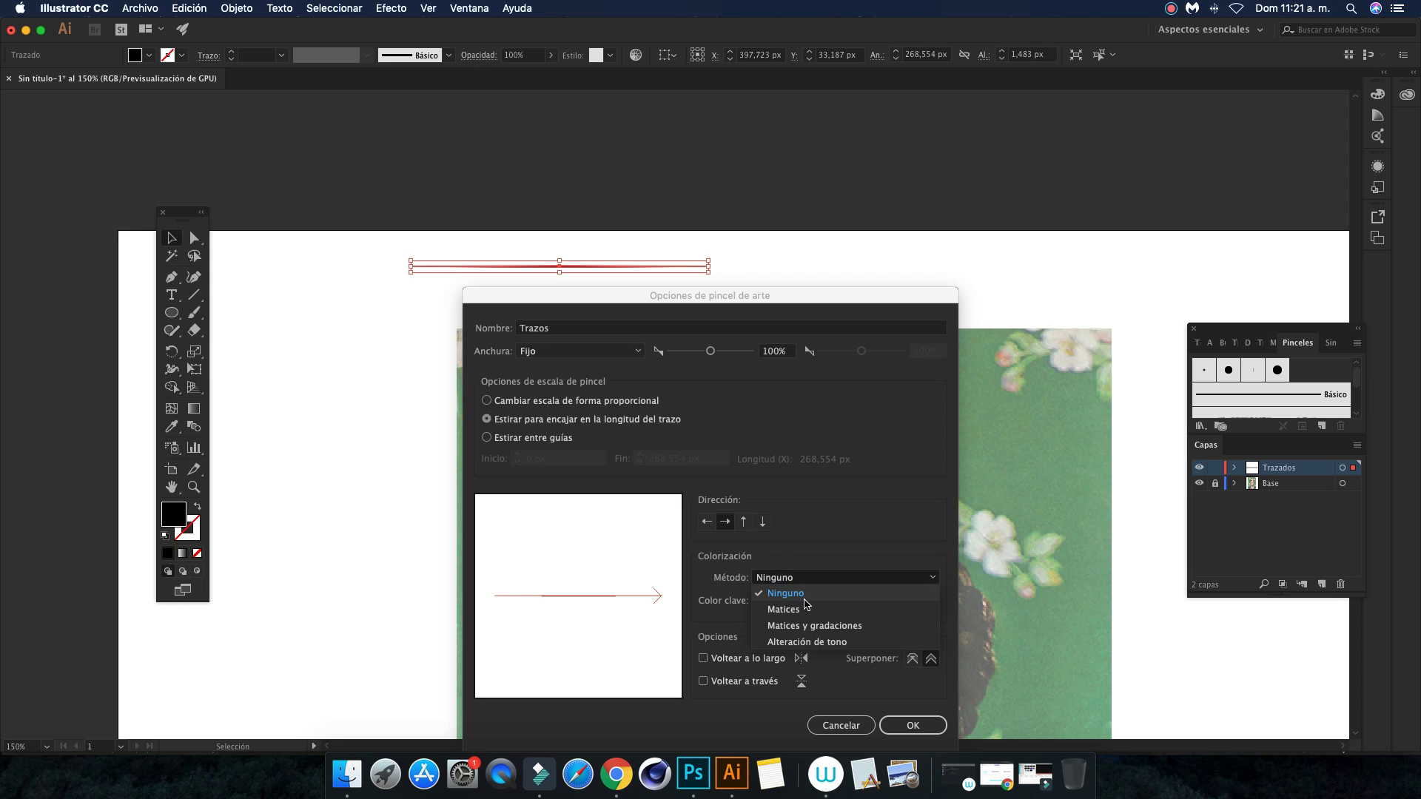
left_click(801, 608)
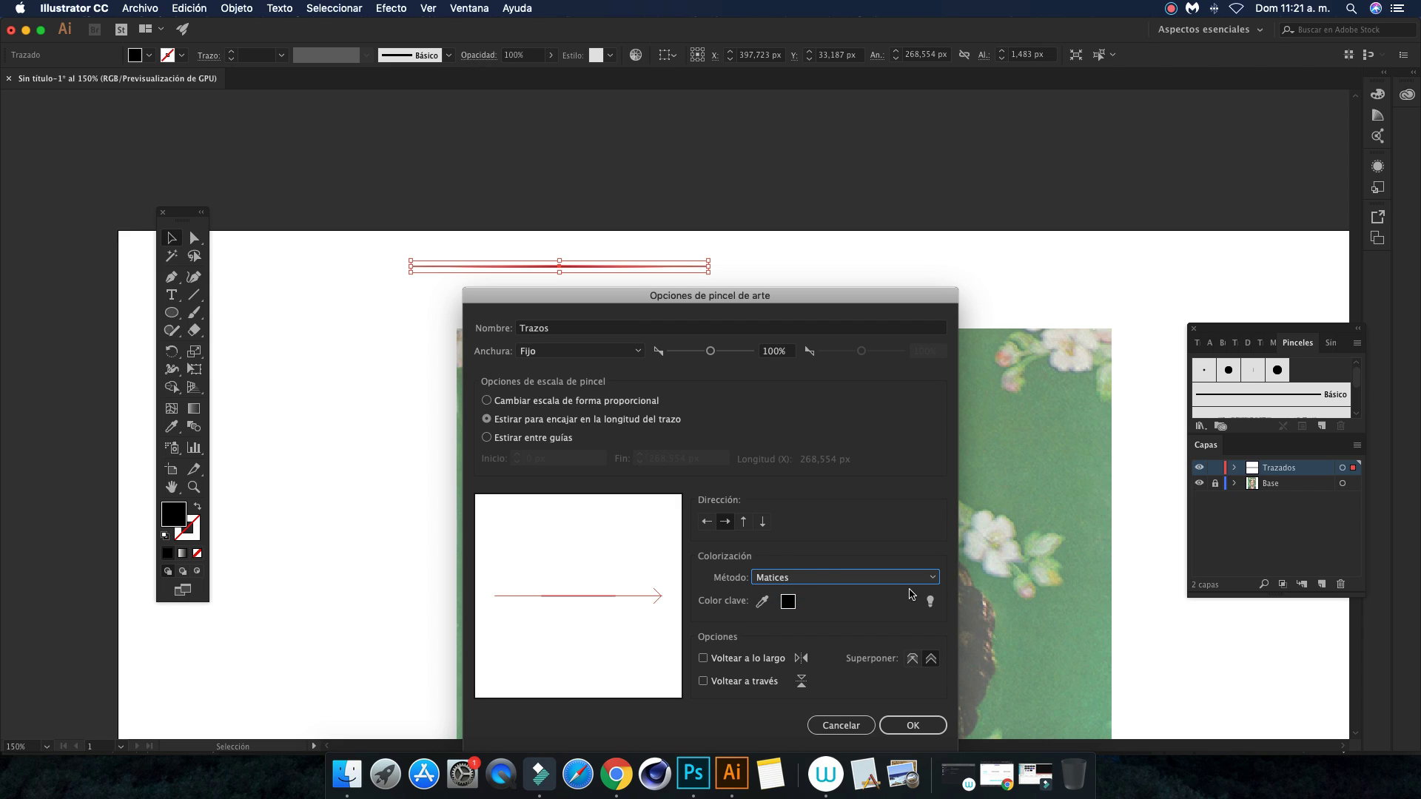
left_click(922, 721)
left_click(922, 721)
left_click(1147, 608)
scroll(487, 509, "down", 2)
left_click(194, 313)
Set no fill with a black stroke, paint some test strokes, then undo them
left_click(196, 508)
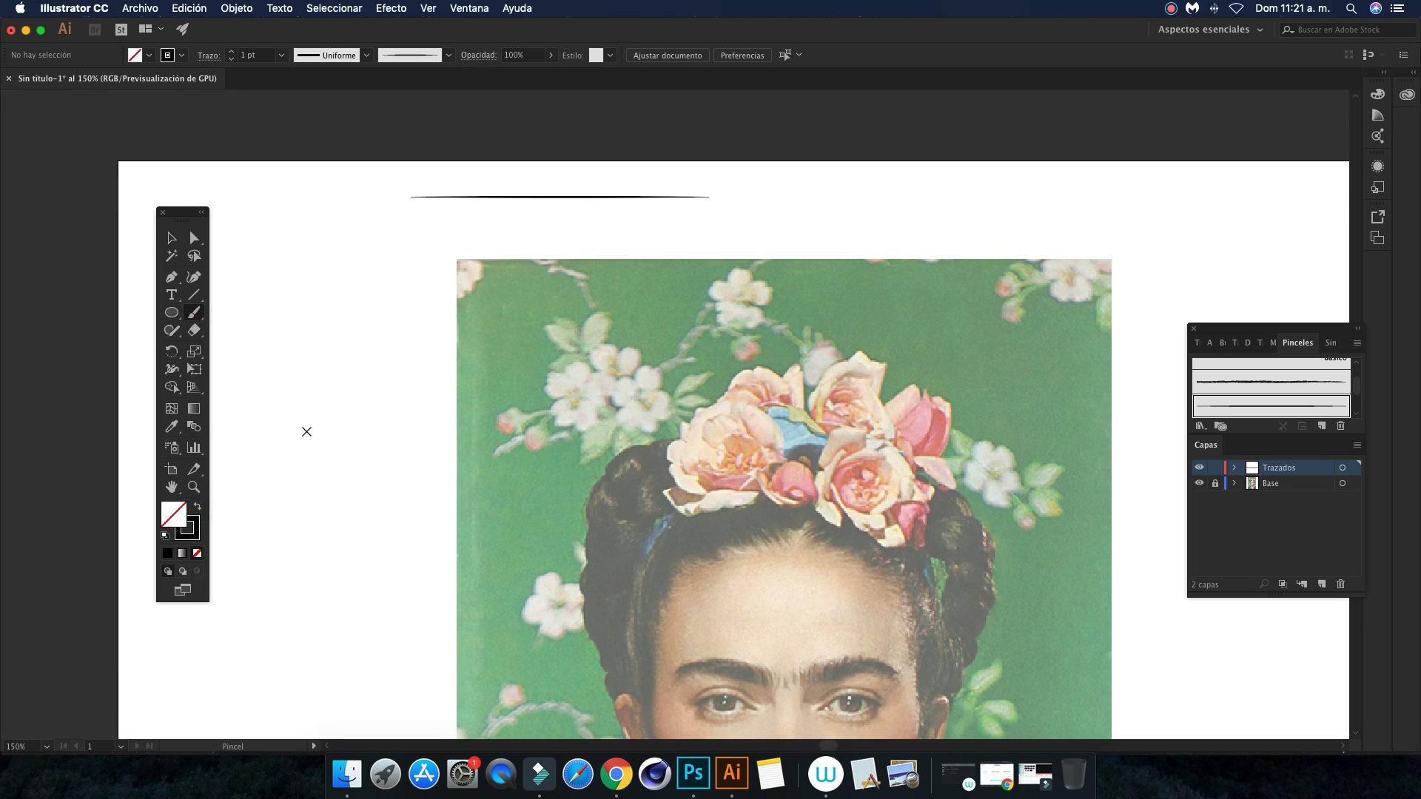
left_click_drag(293, 451, 368, 326)
left_click_drag(335, 466, 426, 495)
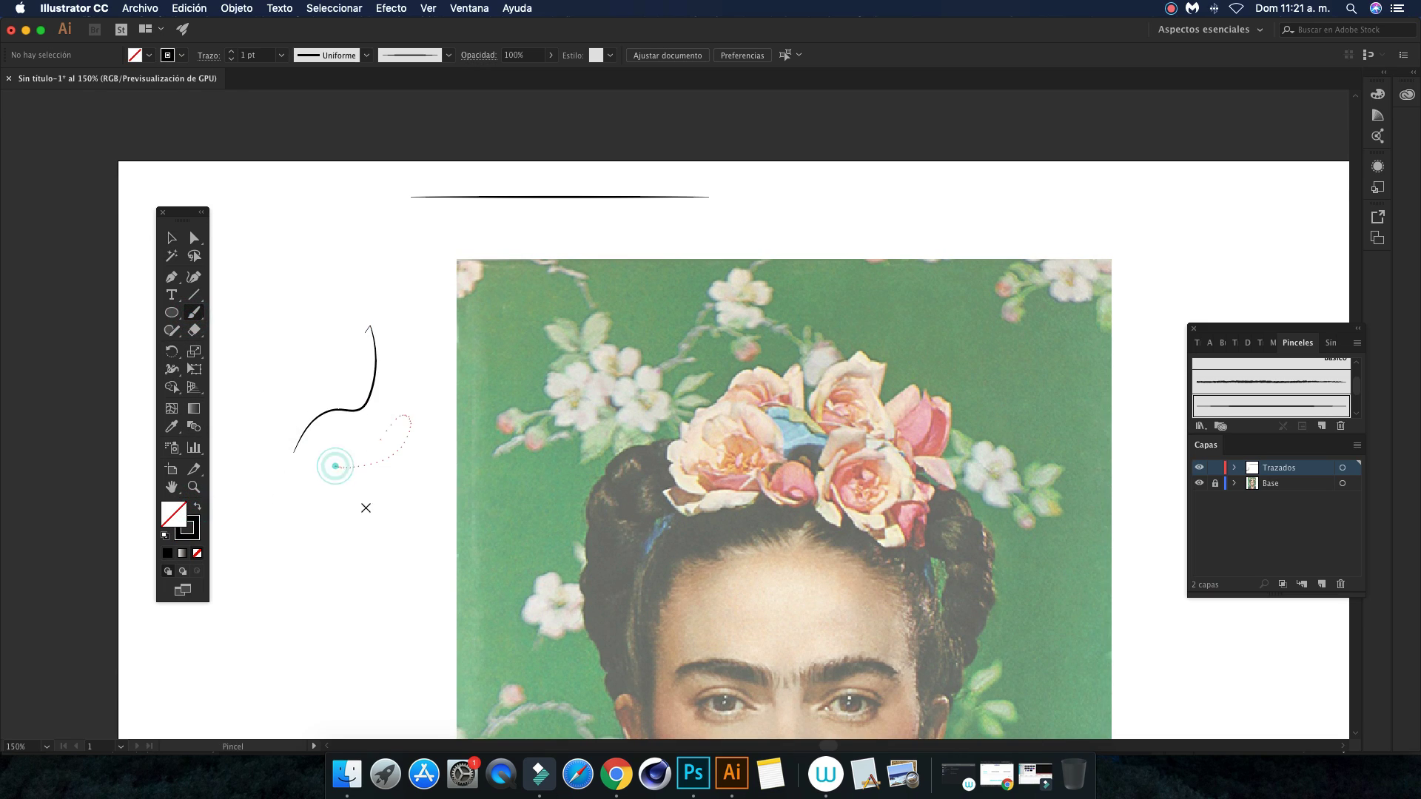
left_click_drag(306, 305, 435, 323)
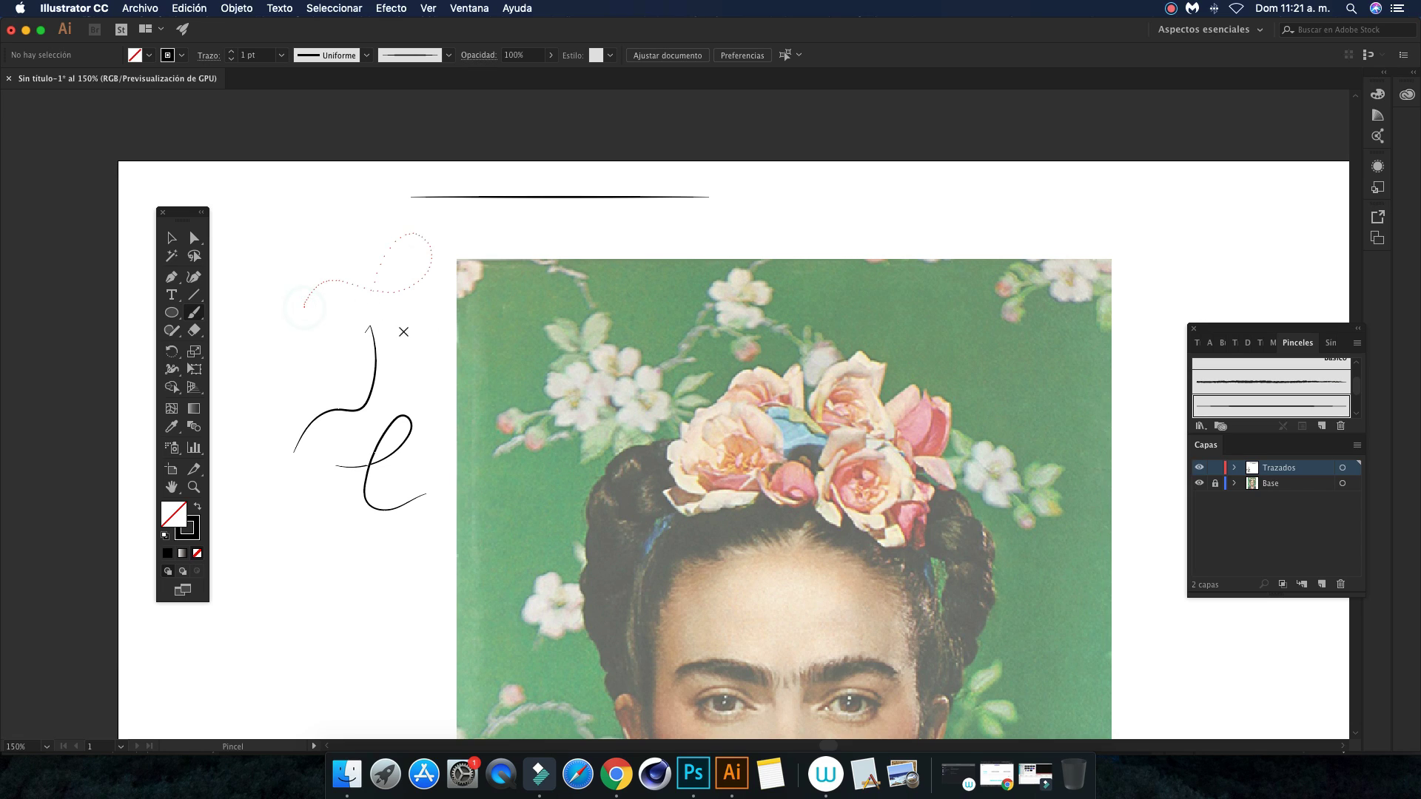
key("super+z")
key("super+z")
key("super+z")
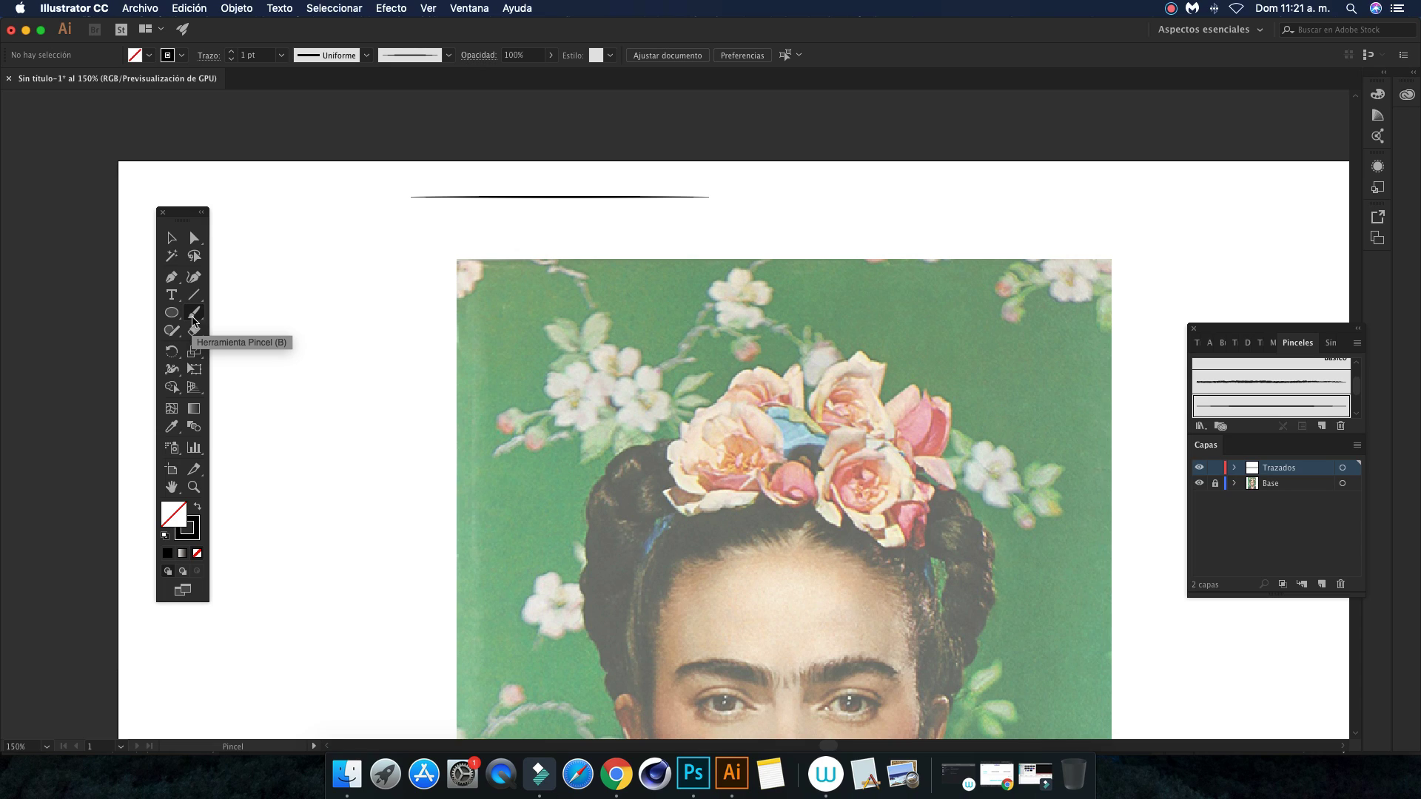
Check the Paintbrush options and try a test stroke over the face, then undo it
double_click(193, 320)
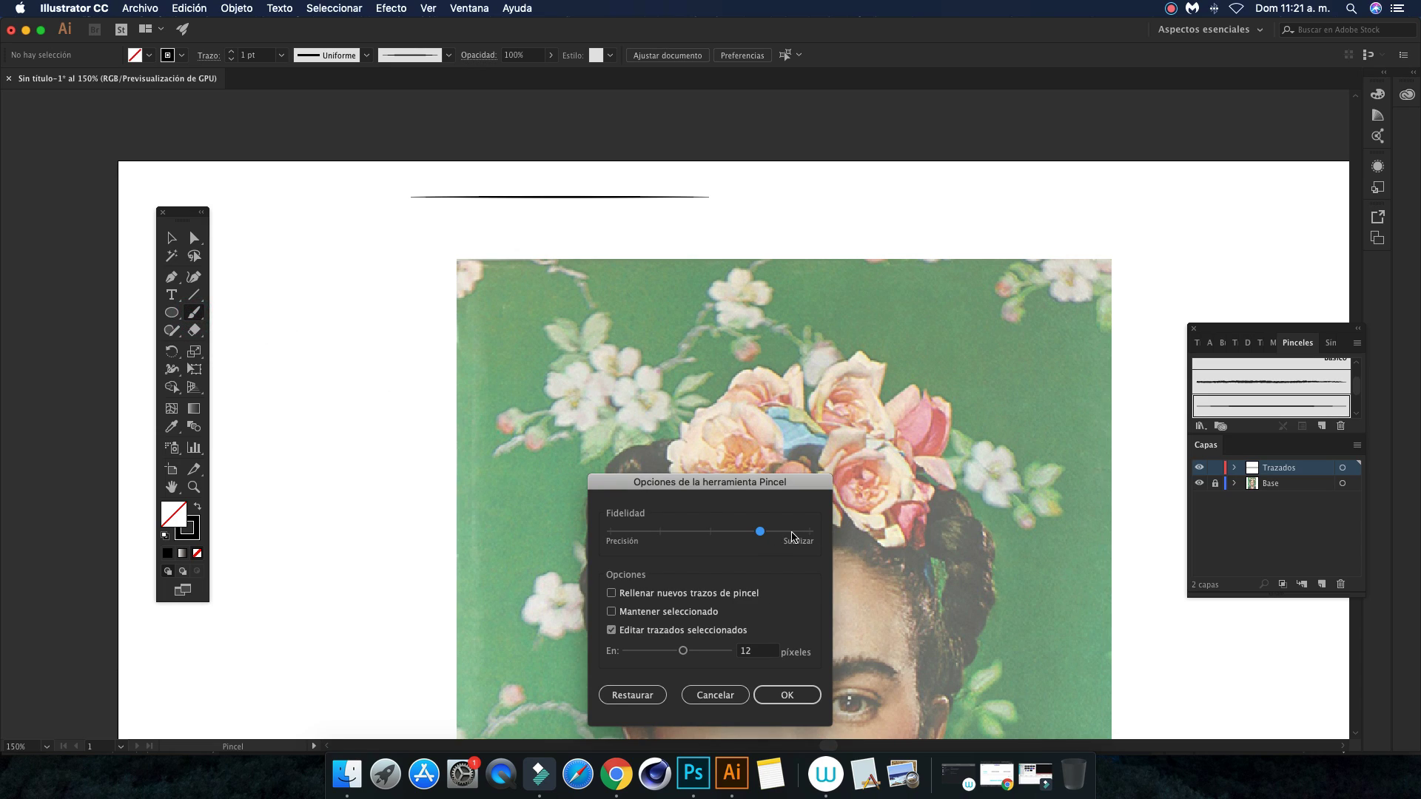
left_click(789, 695)
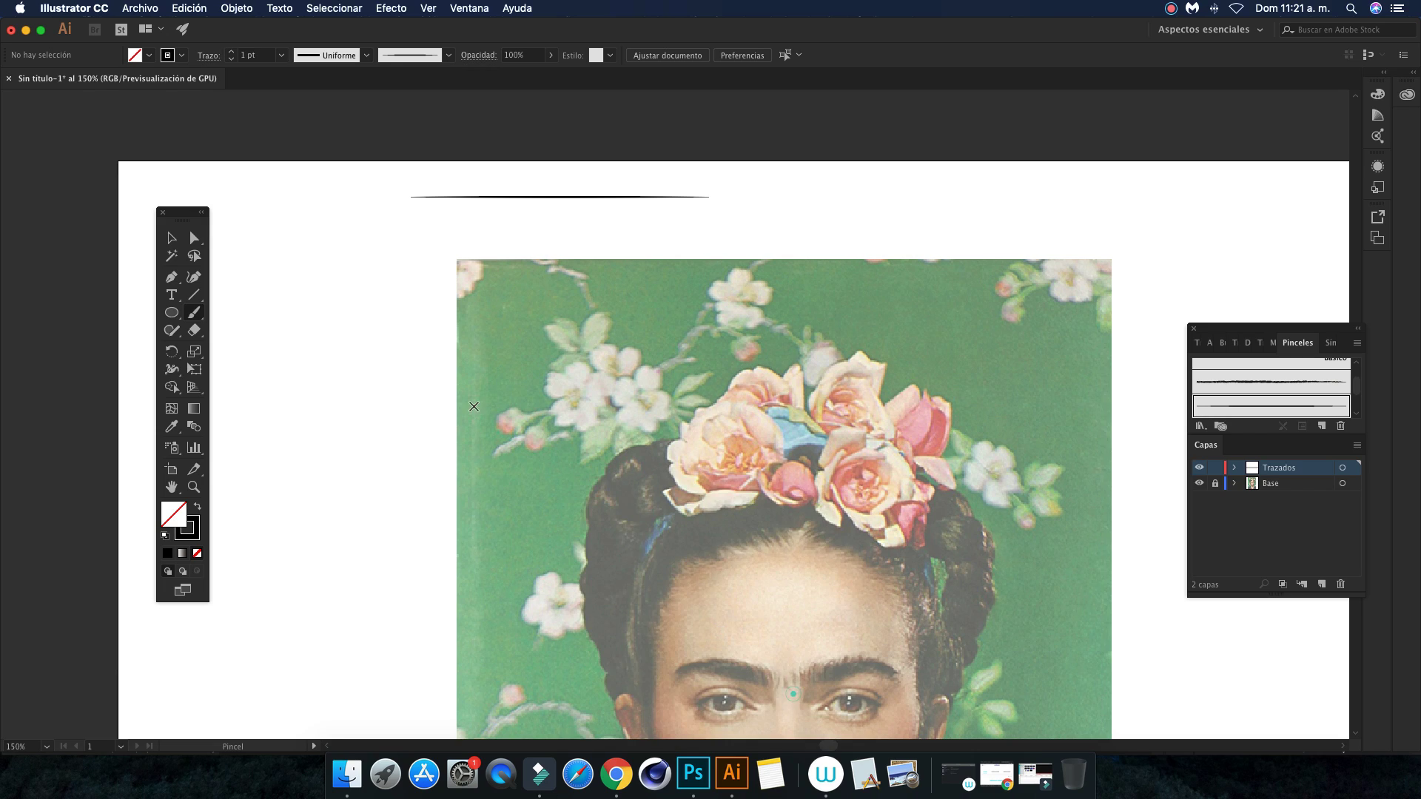
left_click_drag(358, 374, 408, 339)
key("ctrl+z")
Move the Paintbrush fidelity slider toward Accurate and apply the options
double_click(188, 313)
left_click_drag(809, 531, 759, 533)
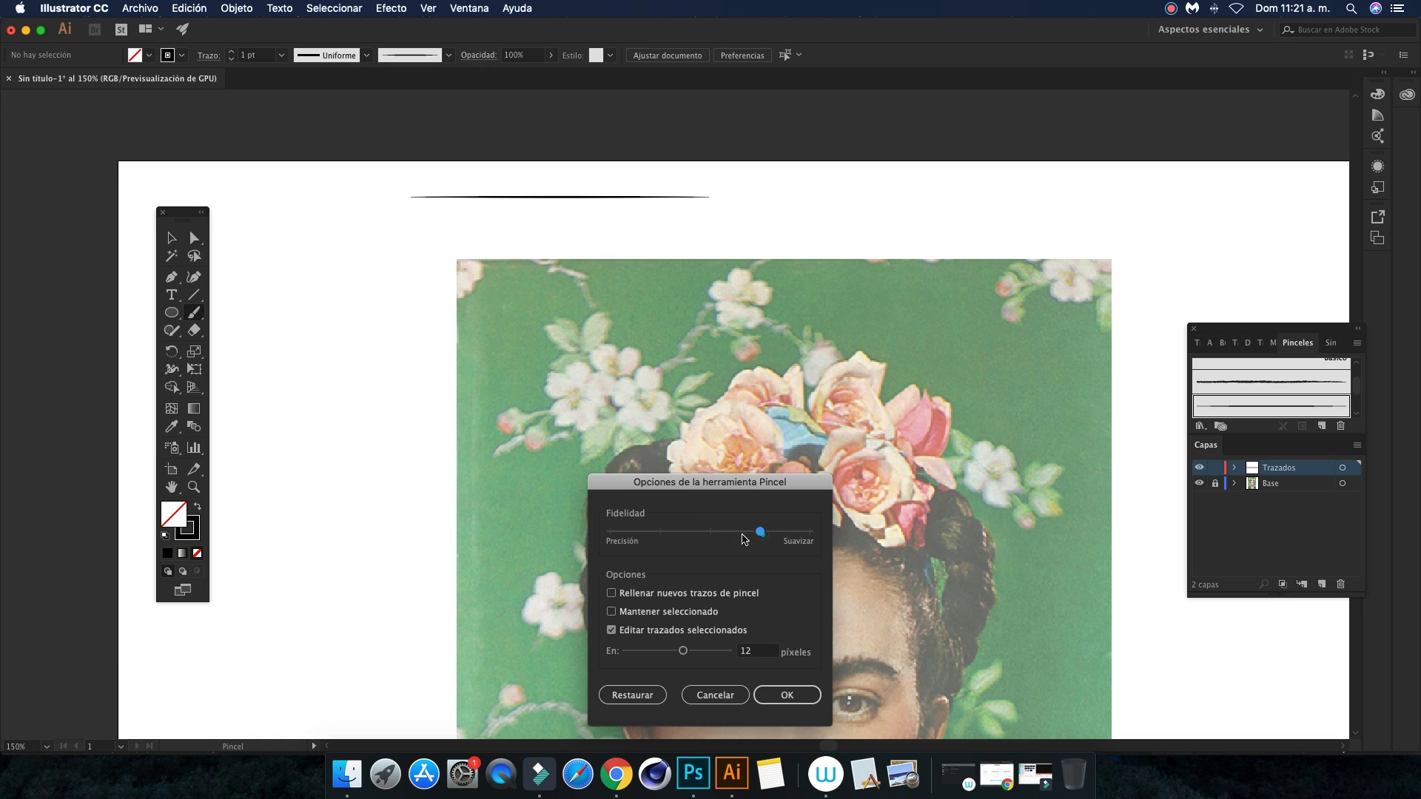
left_click(787, 695)
scroll(719, 535, "down", 10)
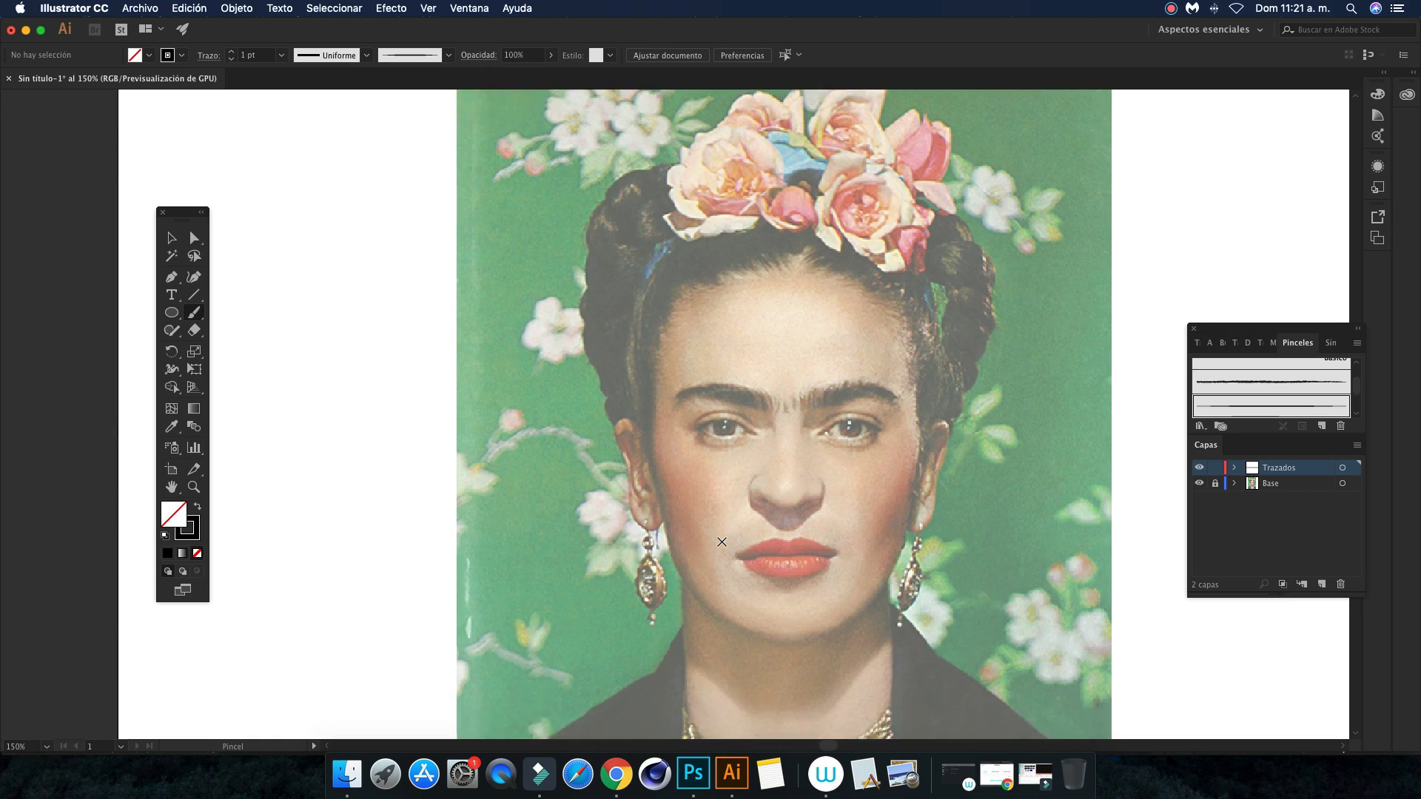
scroll(718, 535, "right", 5)
scroll(719, 535, "right", 3)
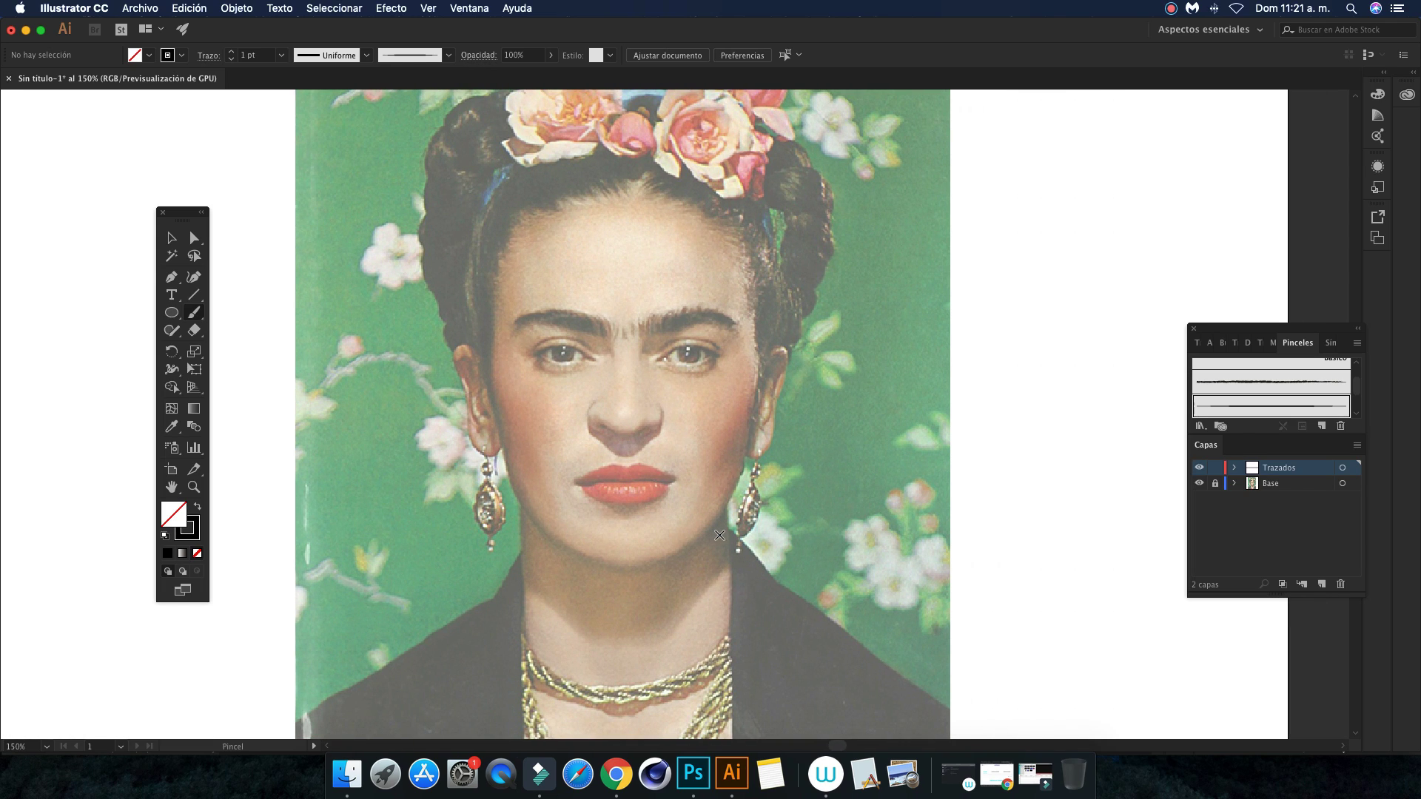
Zoom in on the eyes and try an upper-lid stroke on the right eye, then undo it
key("super+plus")
key("super+plus")
key("super+plus")
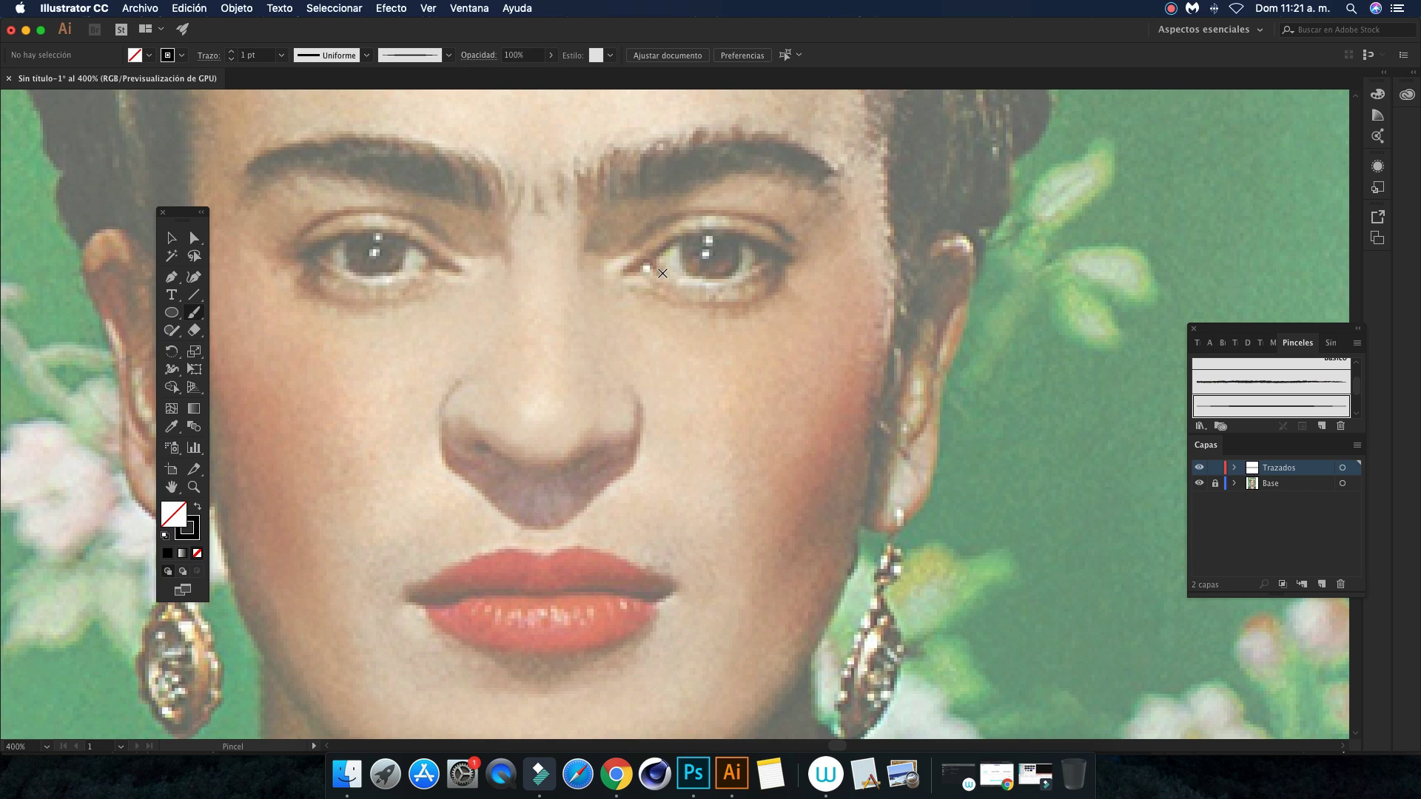
mouse_move(662, 274)
left_mouse_down()
mouse_move(632, 274)
mouse_move(661, 249)
left_mouse_up()
left_click_drag(796, 261, 796, 263)
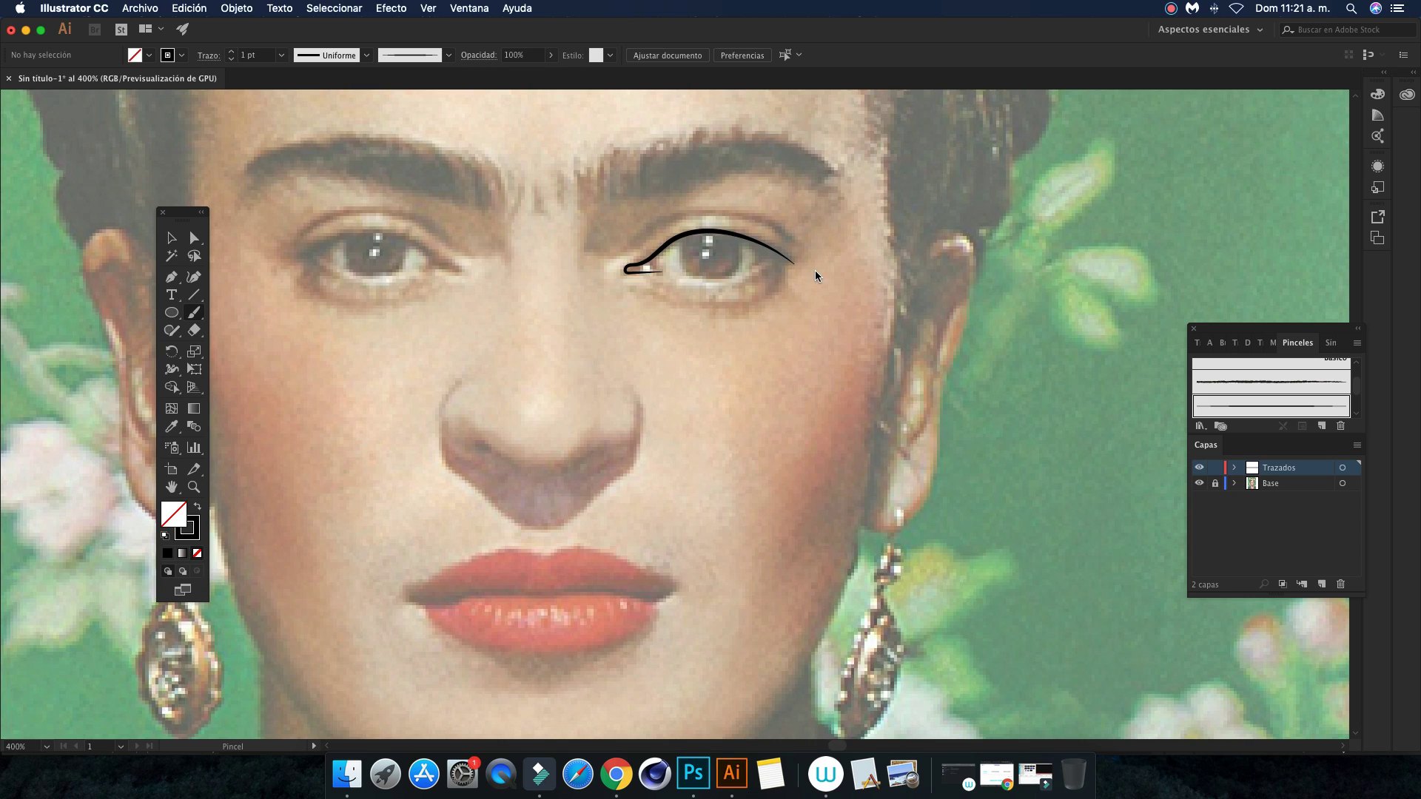
scroll(580, 326, "up", 3)
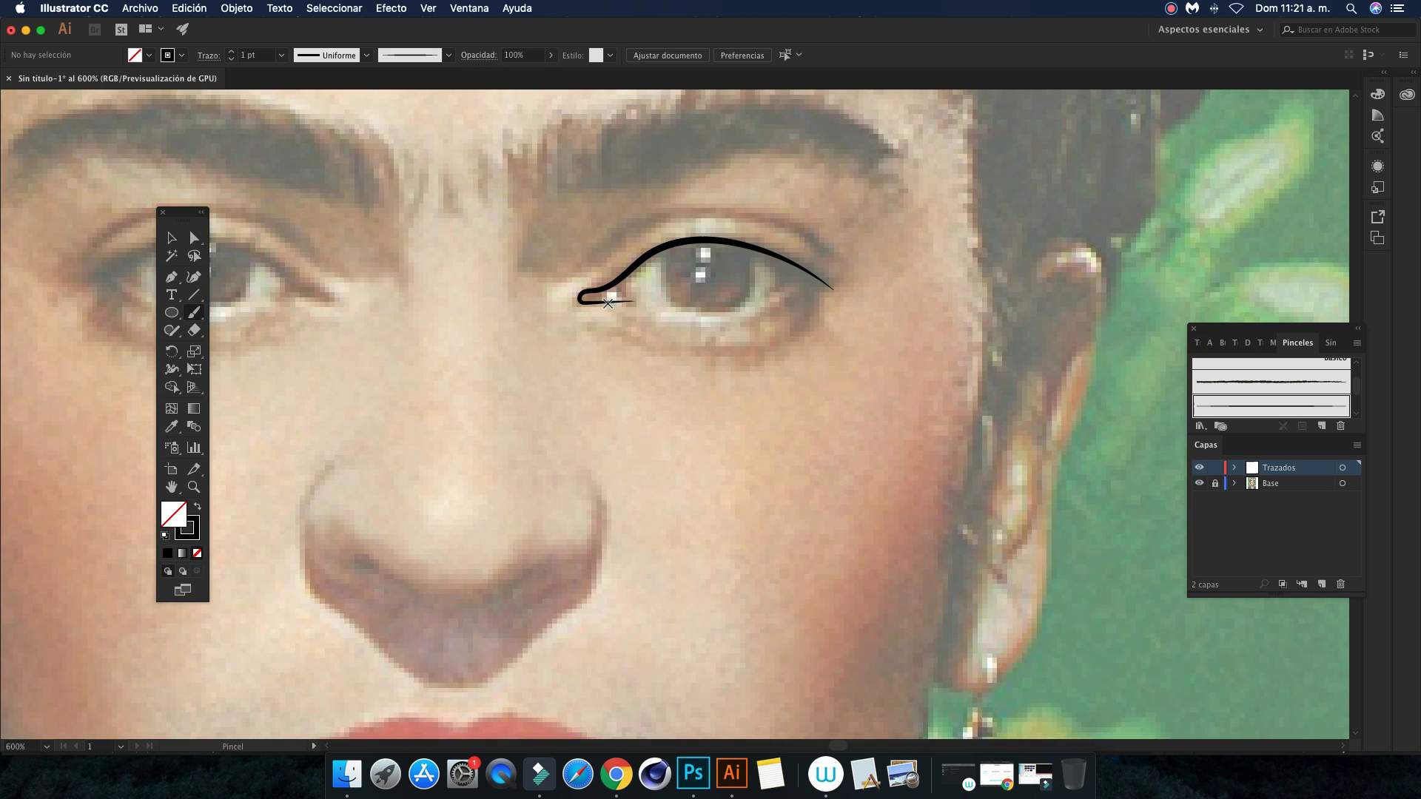
left_click(193, 237)
key("ctrl+z")
Lower Paintbrush fidelity further and paint the right eye's upper and lower lids
double_click(194, 312)
left_click_drag(762, 530, 713, 530)
left_click(796, 692)
mouse_move(637, 307)
left_mouse_down()
mouse_move(586, 304)
mouse_move(704, 245)
mouse_move(742, 247)
mouse_move(829, 296)
left_mouse_up()
mouse_move(601, 303)
left_mouse_down()
mouse_move(740, 311)
mouse_move(796, 270)
left_mouse_up()
scroll(564, 337, "up", 1)
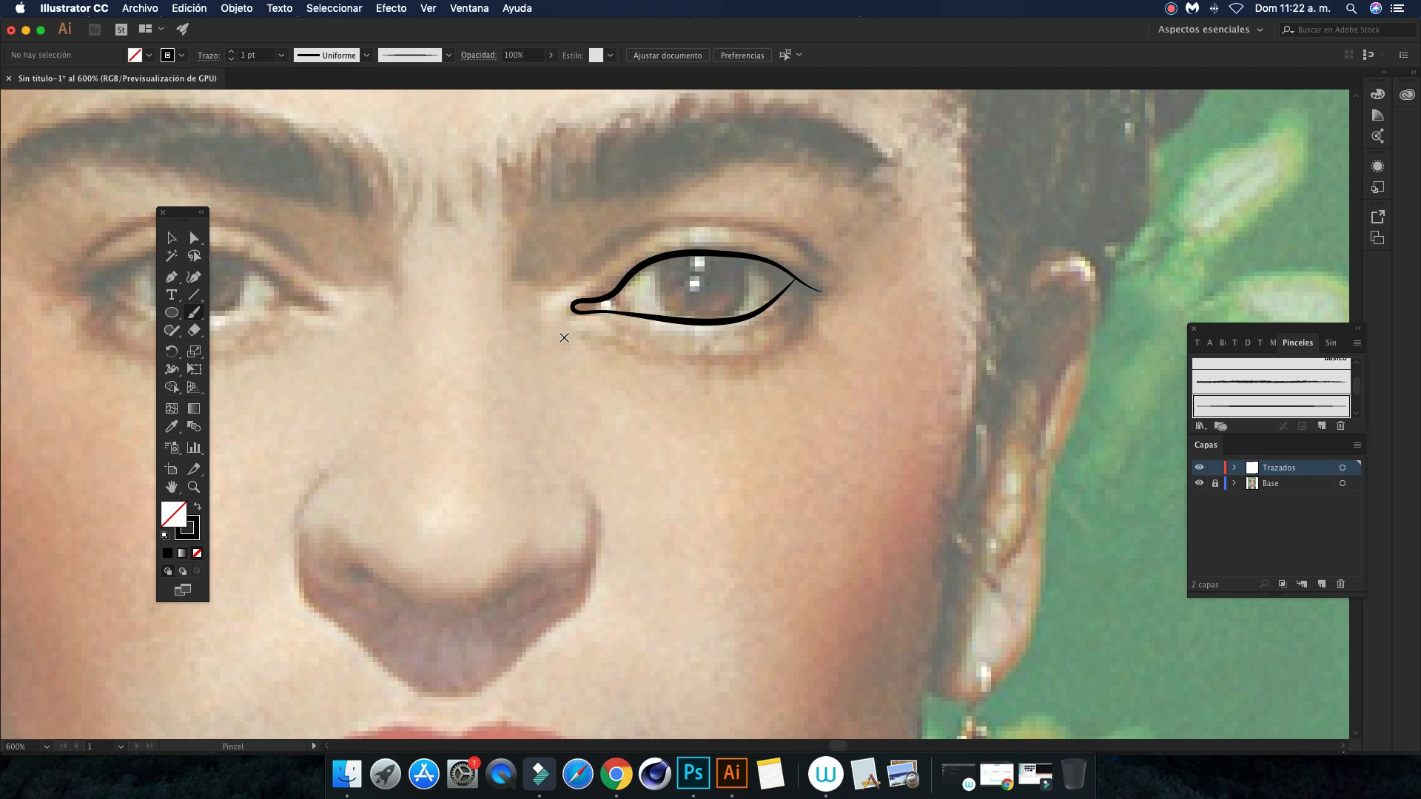
Paint a 0.5 pt crease line above the right-hand eye
scroll(636, 332, "down", 3)
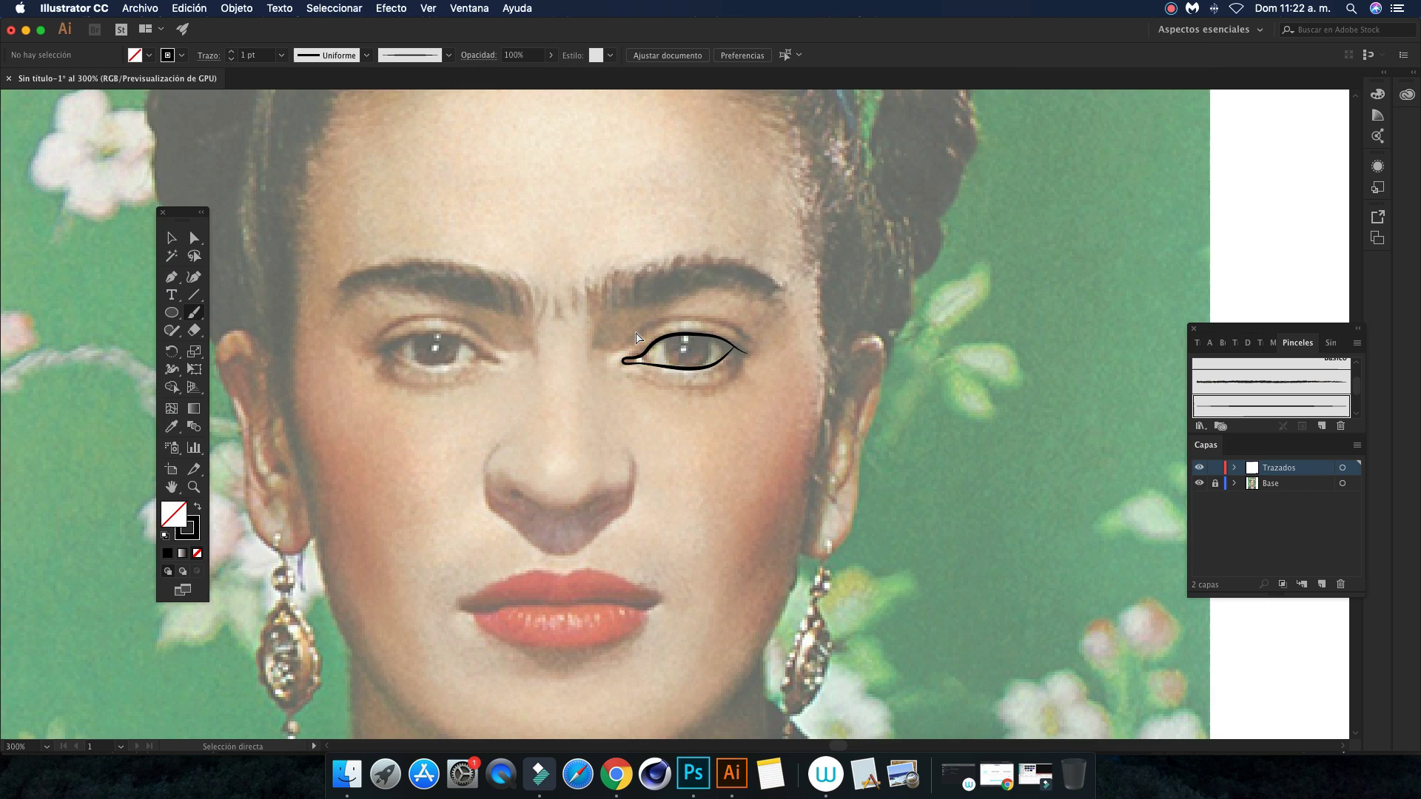
scroll(635, 333, "down", 2)
scroll(636, 332, "up", 3)
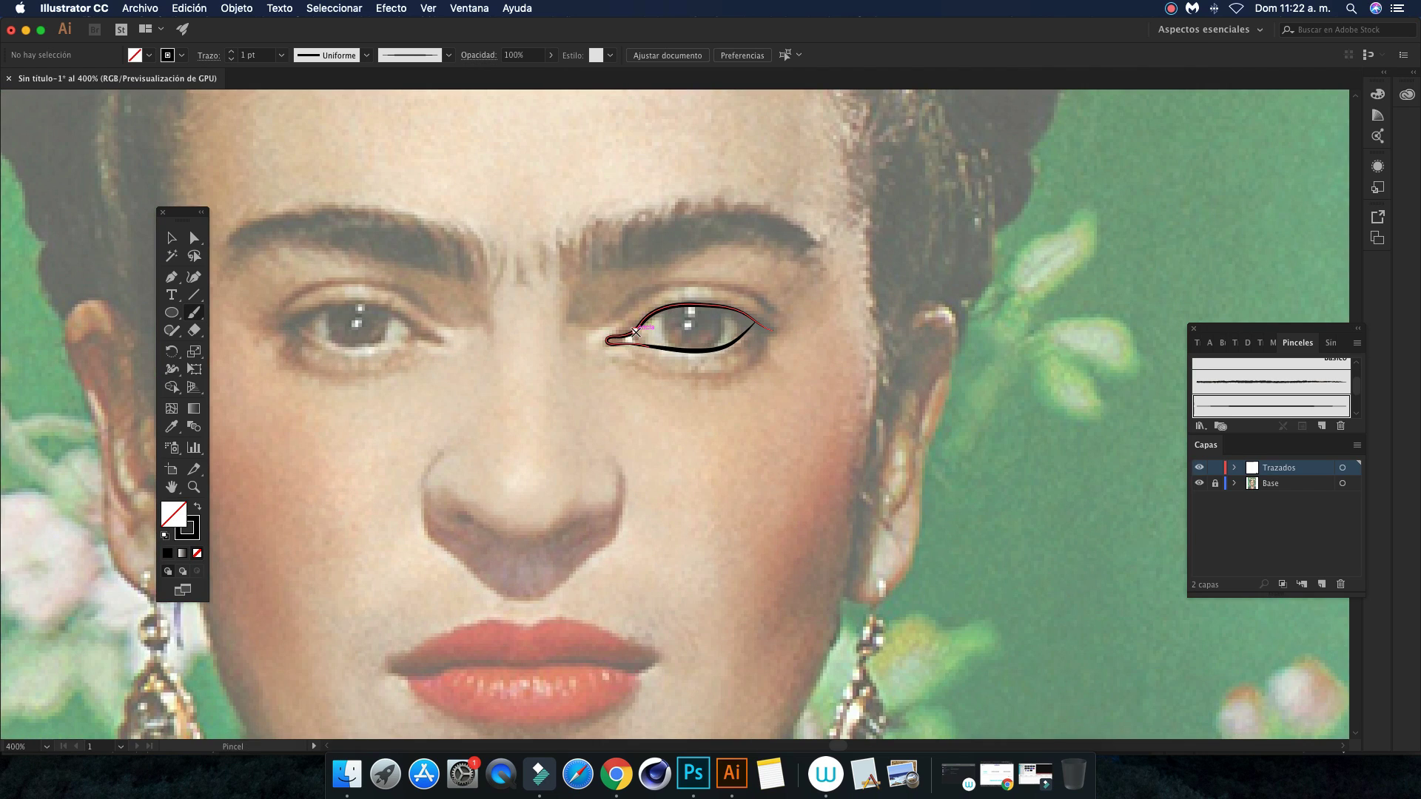
left_click(231, 58)
mouse_move(605, 323)
left_mouse_down()
mouse_move(692, 286)
mouse_move(775, 307)
left_mouse_up()
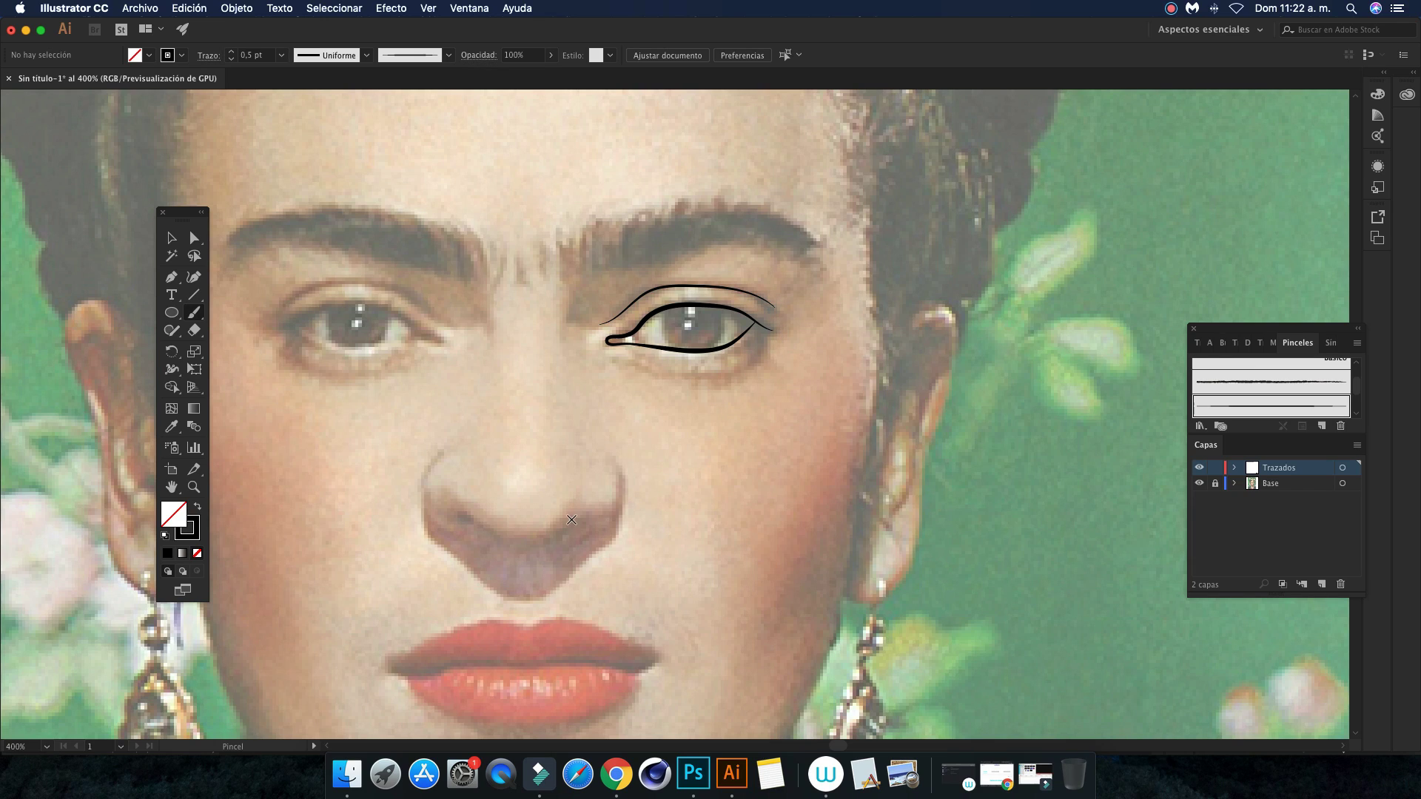
At 1 pt stroke weight, paint the upper and lower lids of the left-hand eye
left_click_drag(592, 390, 670, 461)
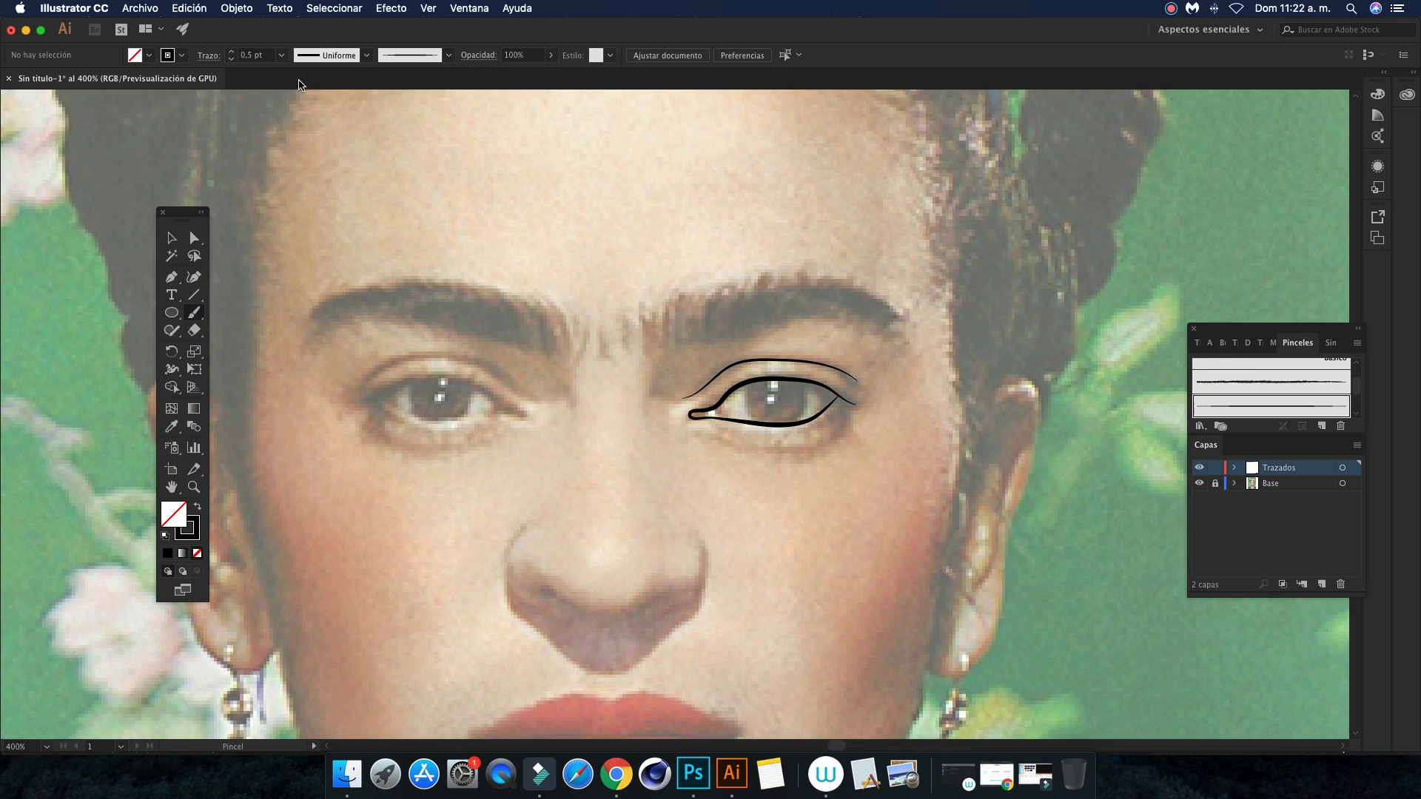
left_click(230, 52)
left_click(231, 52)
key("ctrl+plus")
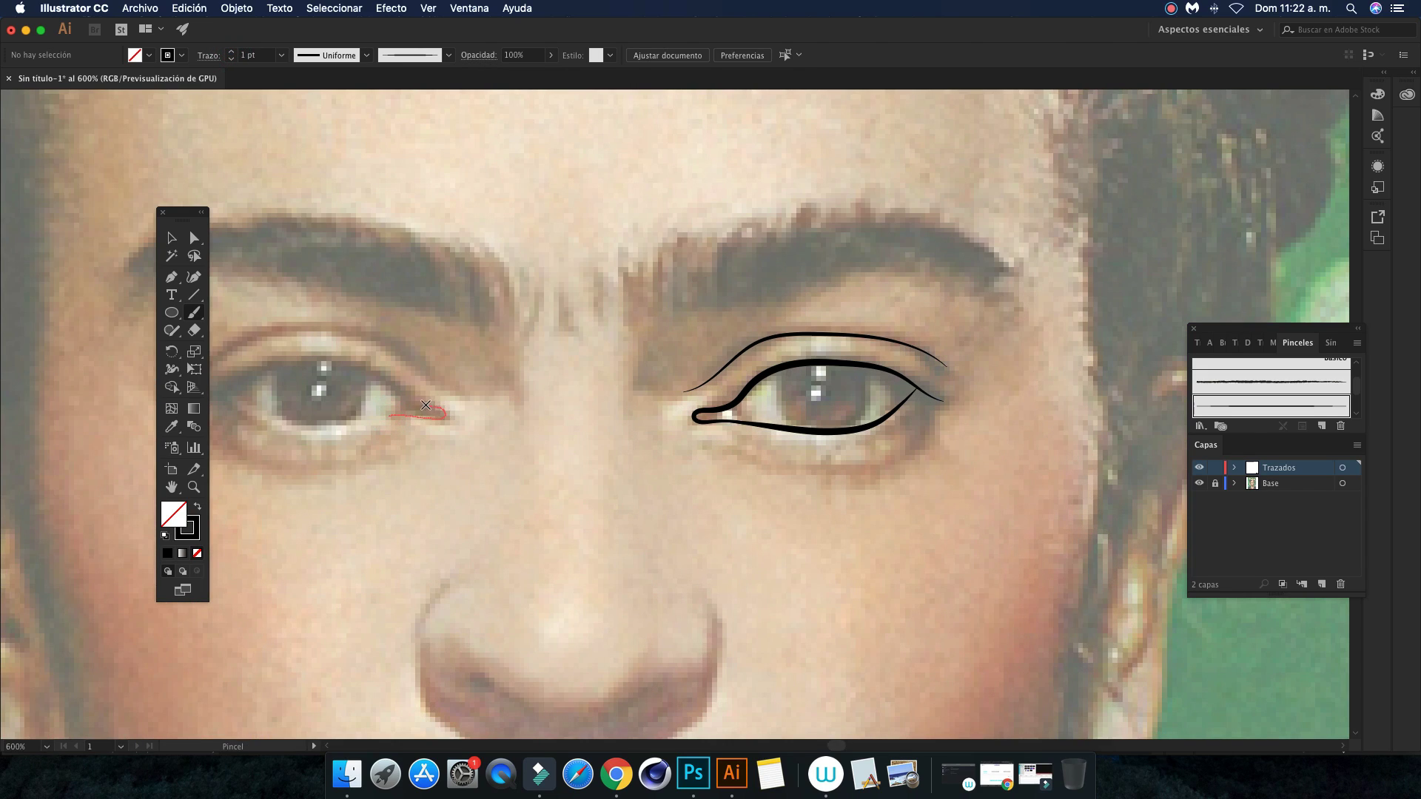
mouse_move(382, 380)
left_mouse_down()
mouse_move(283, 362)
mouse_move(218, 396)
left_mouse_up()
mouse_move(425, 417)
left_mouse_down()
mouse_move(316, 424)
mouse_move(231, 391)
left_mouse_up()
scroll(545, 454, "down", 3)
scroll(654, 463, "left", 3)
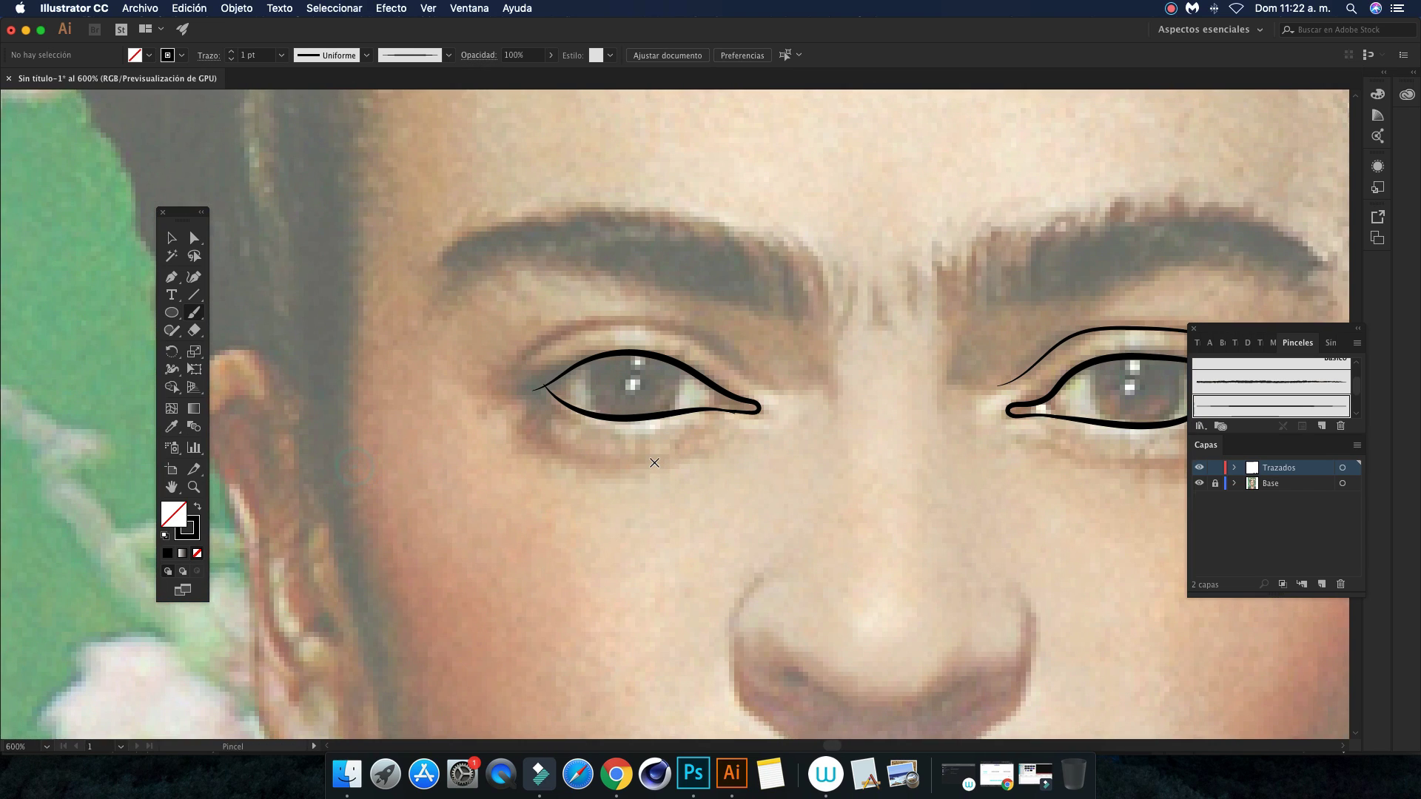
scroll(655, 462, "up", 5)
scroll(654, 462, "up", 3)
scroll(654, 462, "left", 5)
scroll(654, 463, "up", 2)
Adjust the eye outline's anchors to smooth the lower lid at the inner corner
left_click(194, 238)
left_click(273, 349)
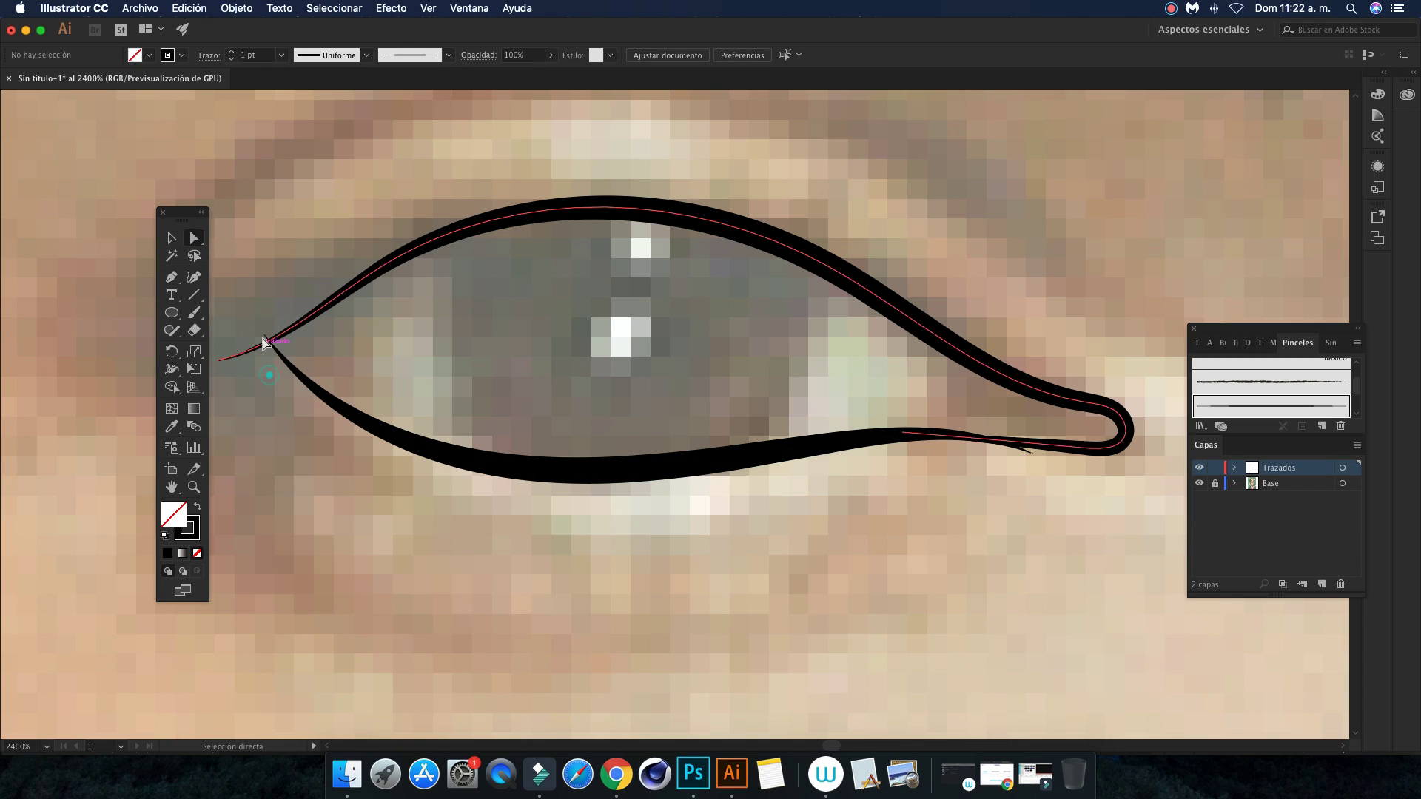
left_click(267, 340)
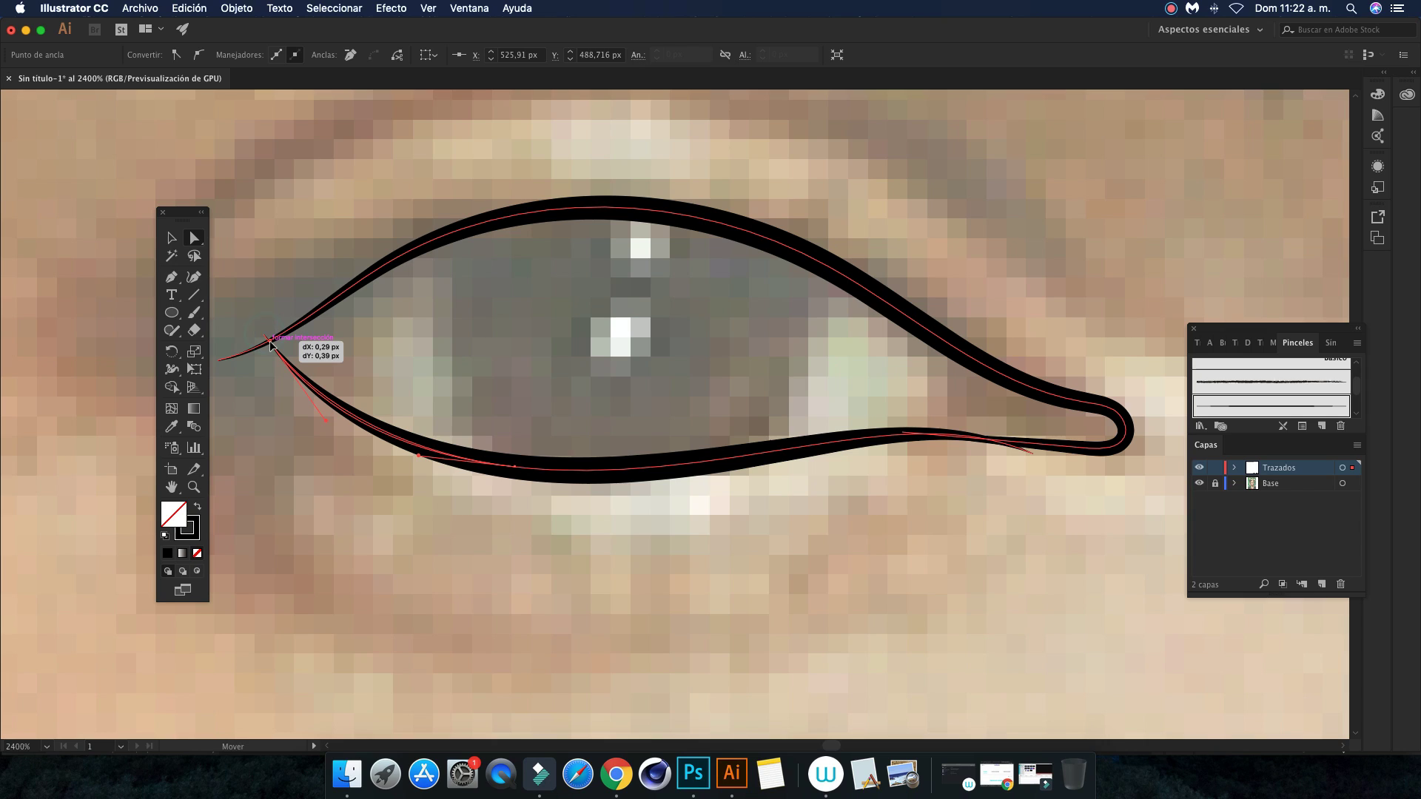
left_click(278, 380)
scroll(698, 561, "right", 5)
left_click(668, 428)
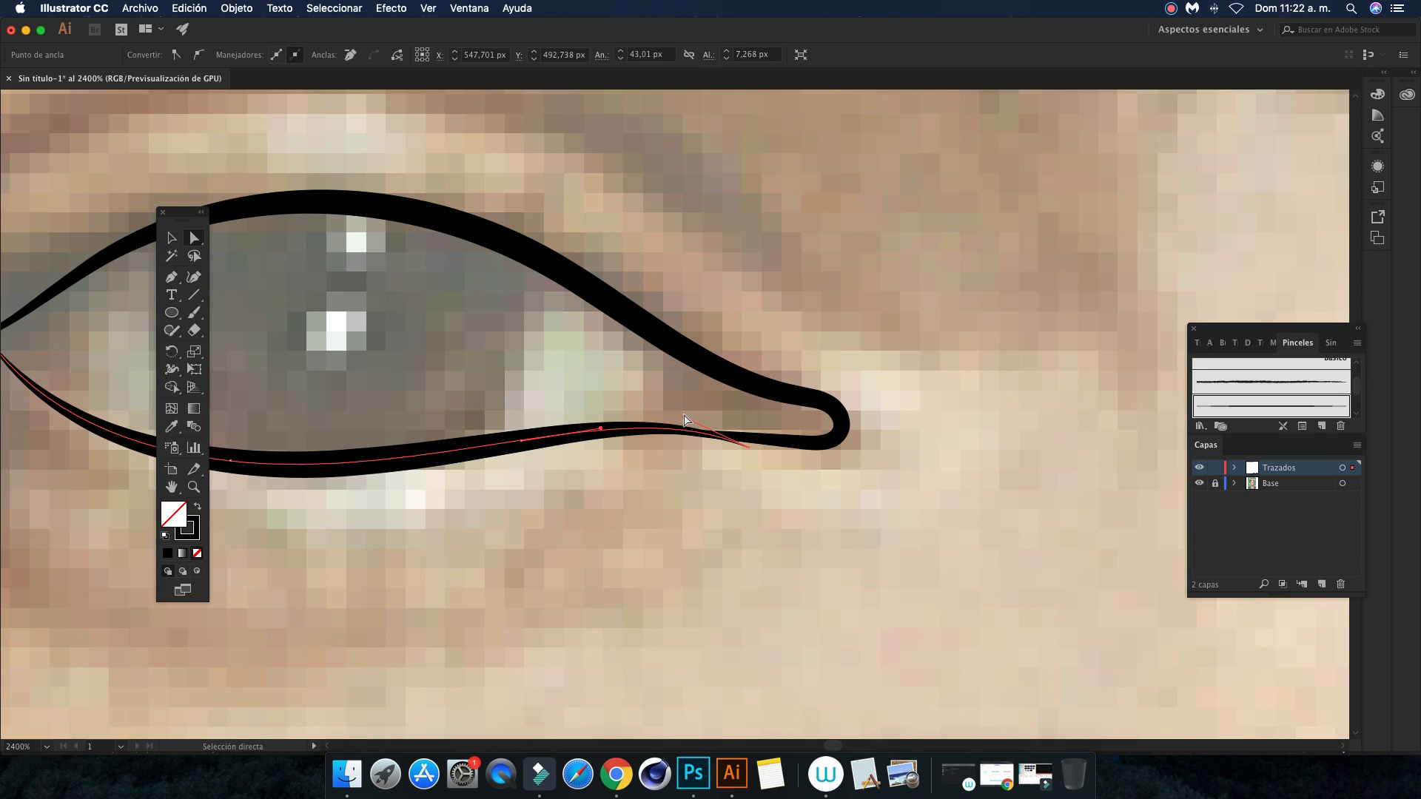
left_click_drag(684, 421, 679, 433)
left_click(749, 438)
key("super+shift+a")
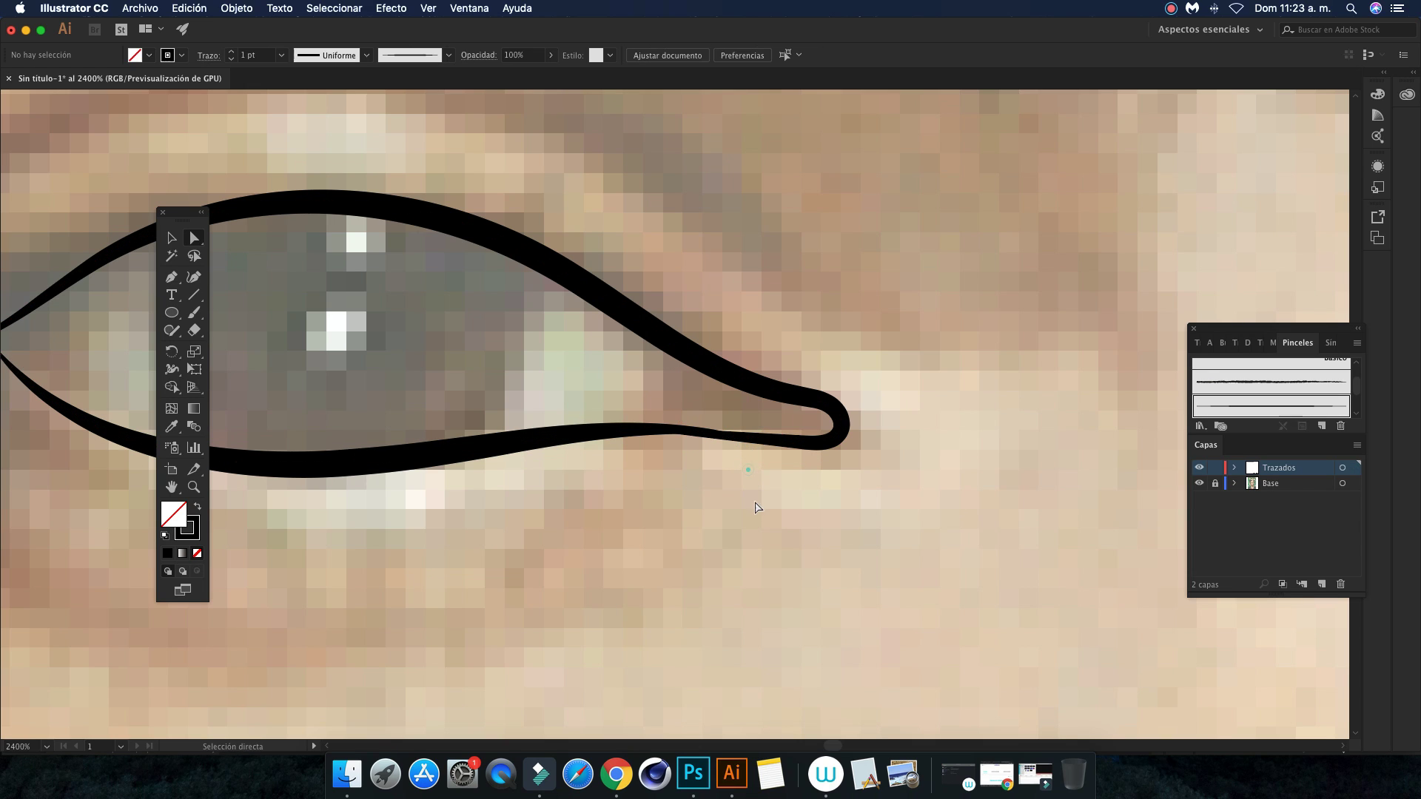
Draw a 0.75 pt Paintbrush crease line above the left eye
key("super+minus")
key("super+minus")
key("super+minus")
key("super+minus")
key("super+minus")
key("super+minus")
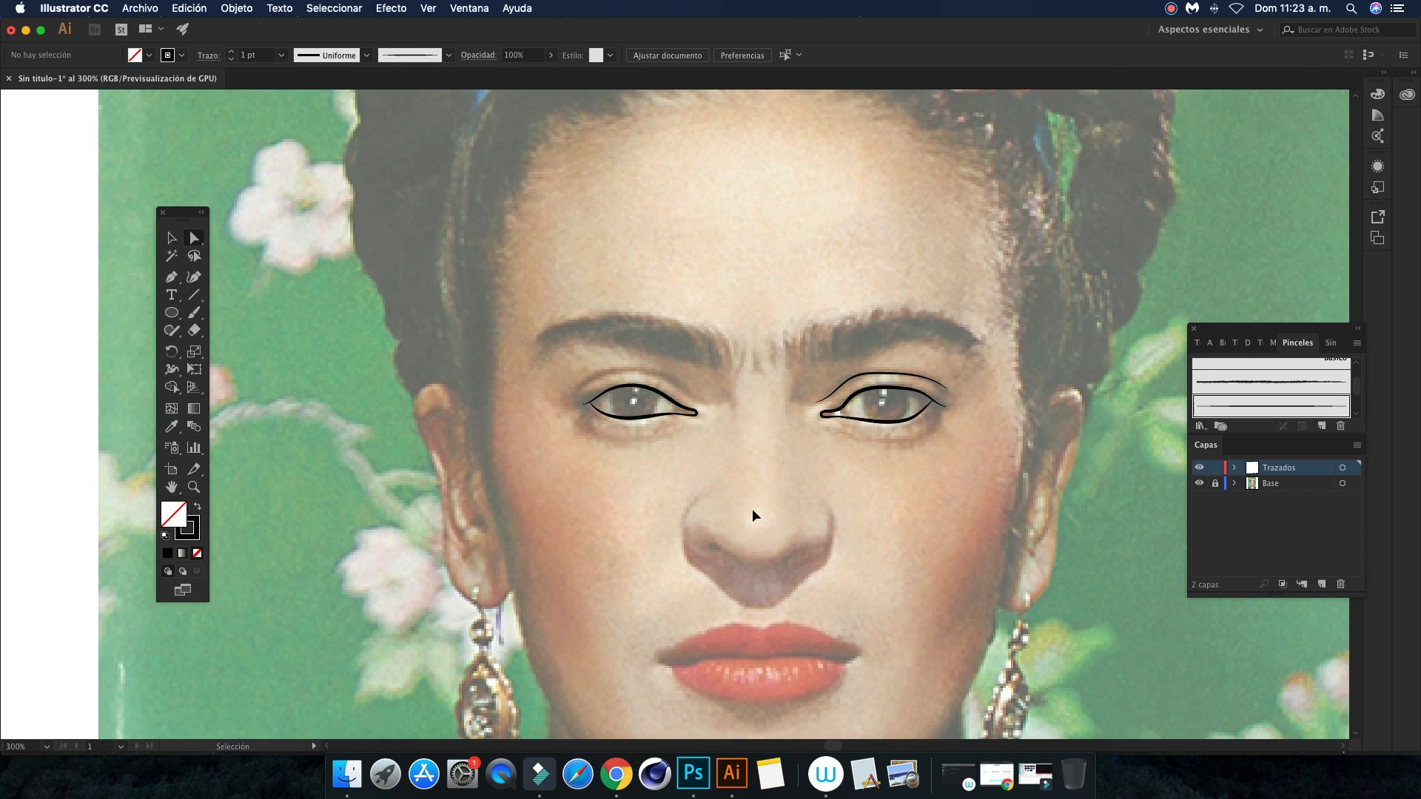
key("super+minus")
key("super+minus")
key("super+plus")
key("super+plus")
key("super+plus")
key("super+plus")
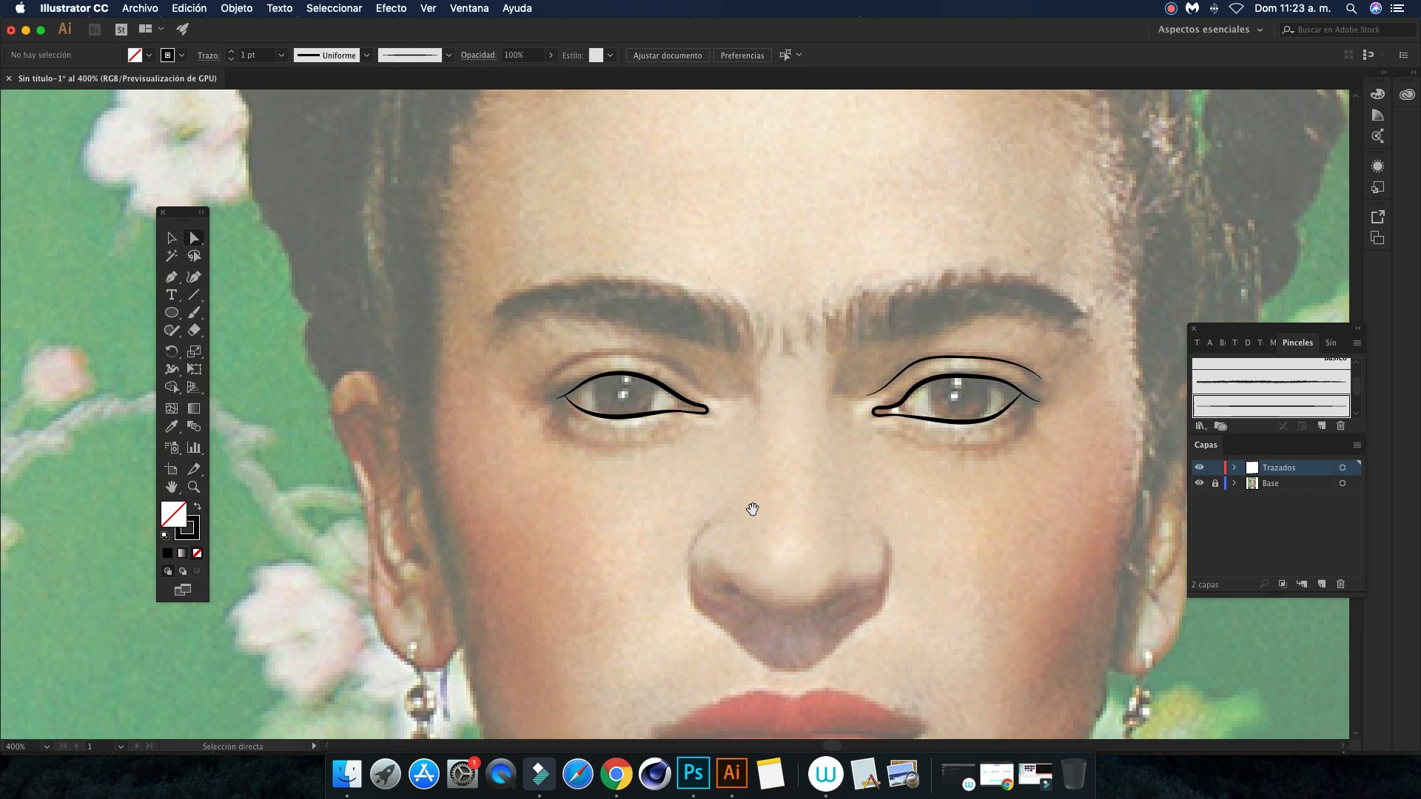
left_click_drag(820, 415, 746, 431)
key("b")
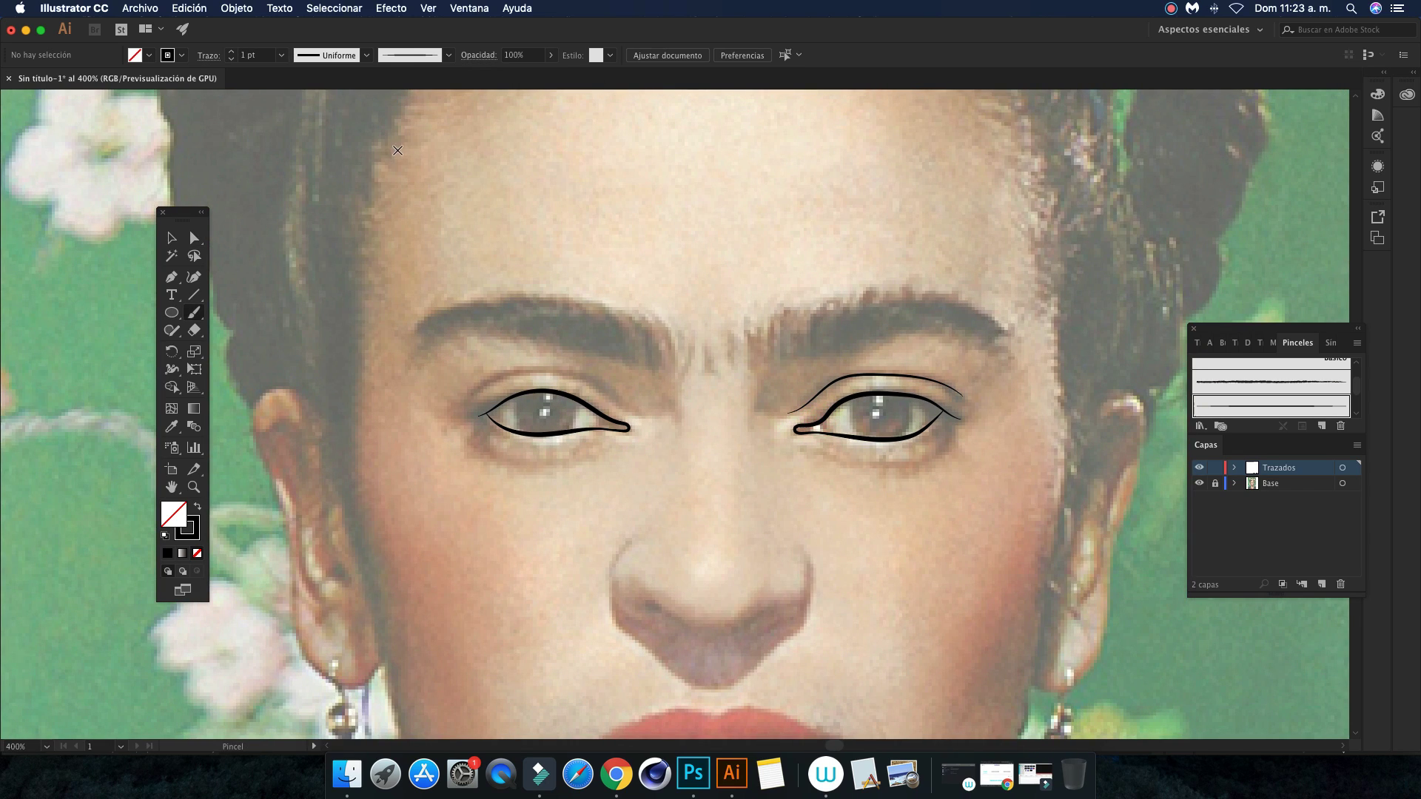
left_click(231, 59)
key("super+plus")
left_click_drag(615, 411, 591, 400)
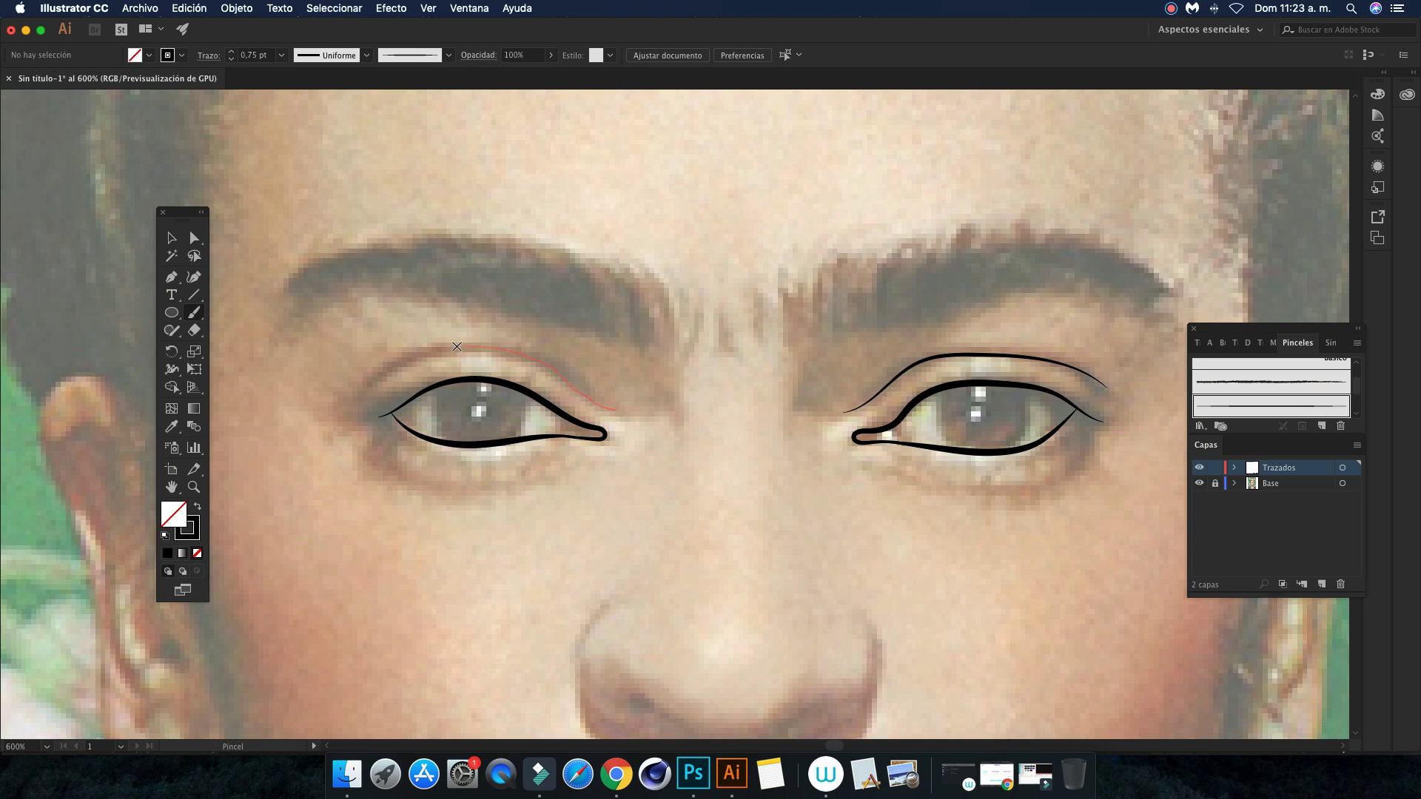
left_click_drag(456, 346, 402, 384)
Give the right eye's upper crease line a 0.75 pt stroke
left_click_drag(771, 399, 619, 413)
left_click(171, 238)
left_click(754, 402)
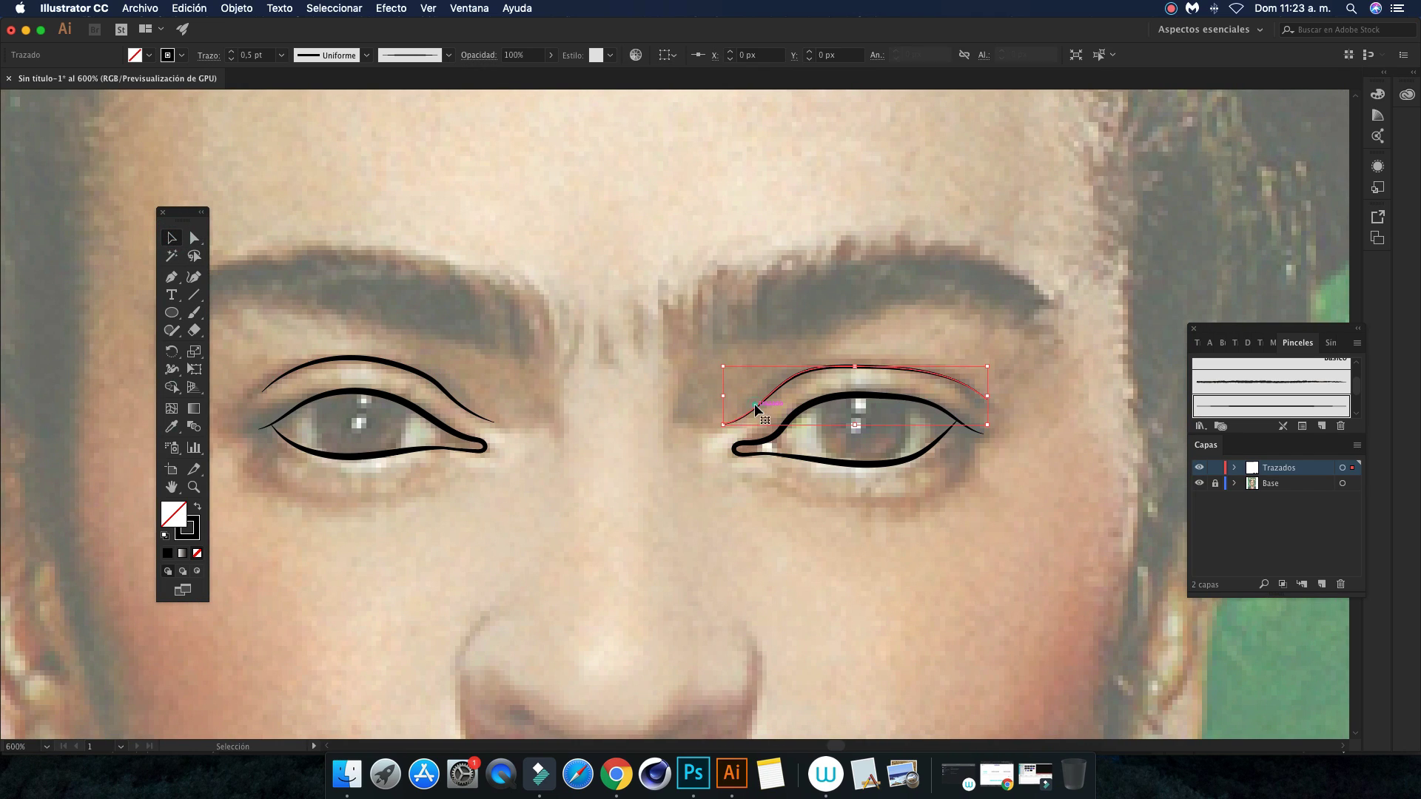
left_click(231, 51)
left_click(400, 110)
key("a")
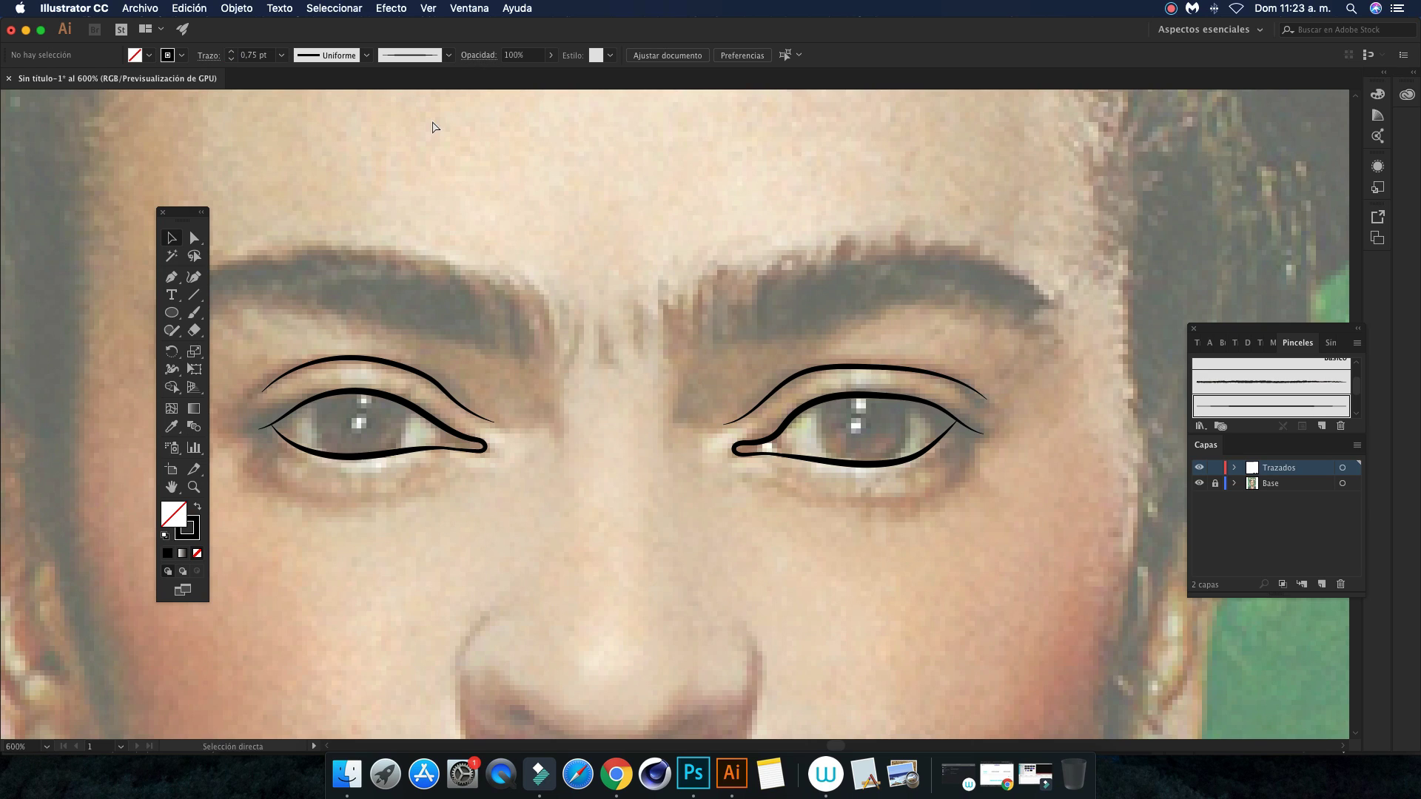
key("ctrl+minus")
key("ctrl+minus")
scroll(433, 120, "right", 5)
scroll(523, 359, "down", 4)
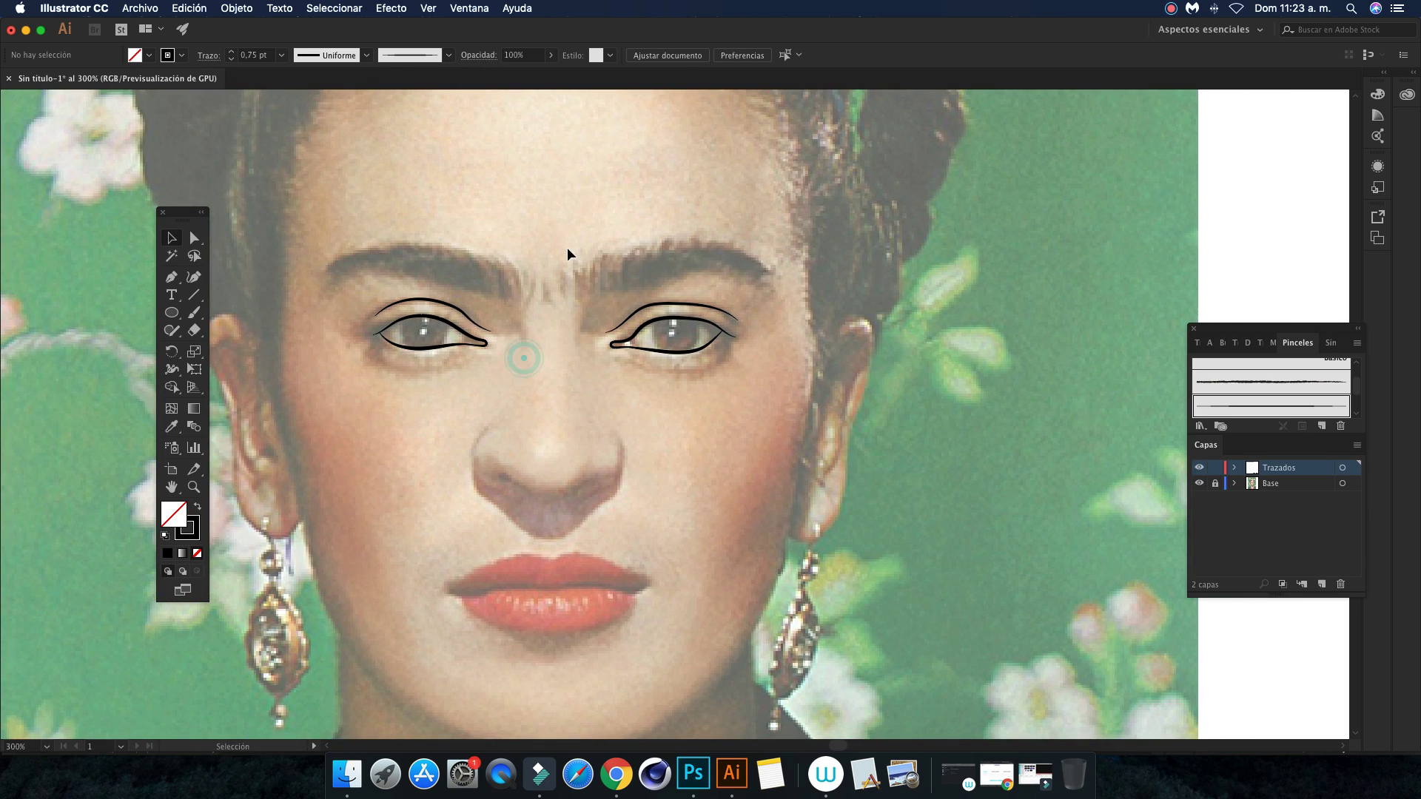
key("n")
key("ctrl+plus")
key("ctrl+plus")
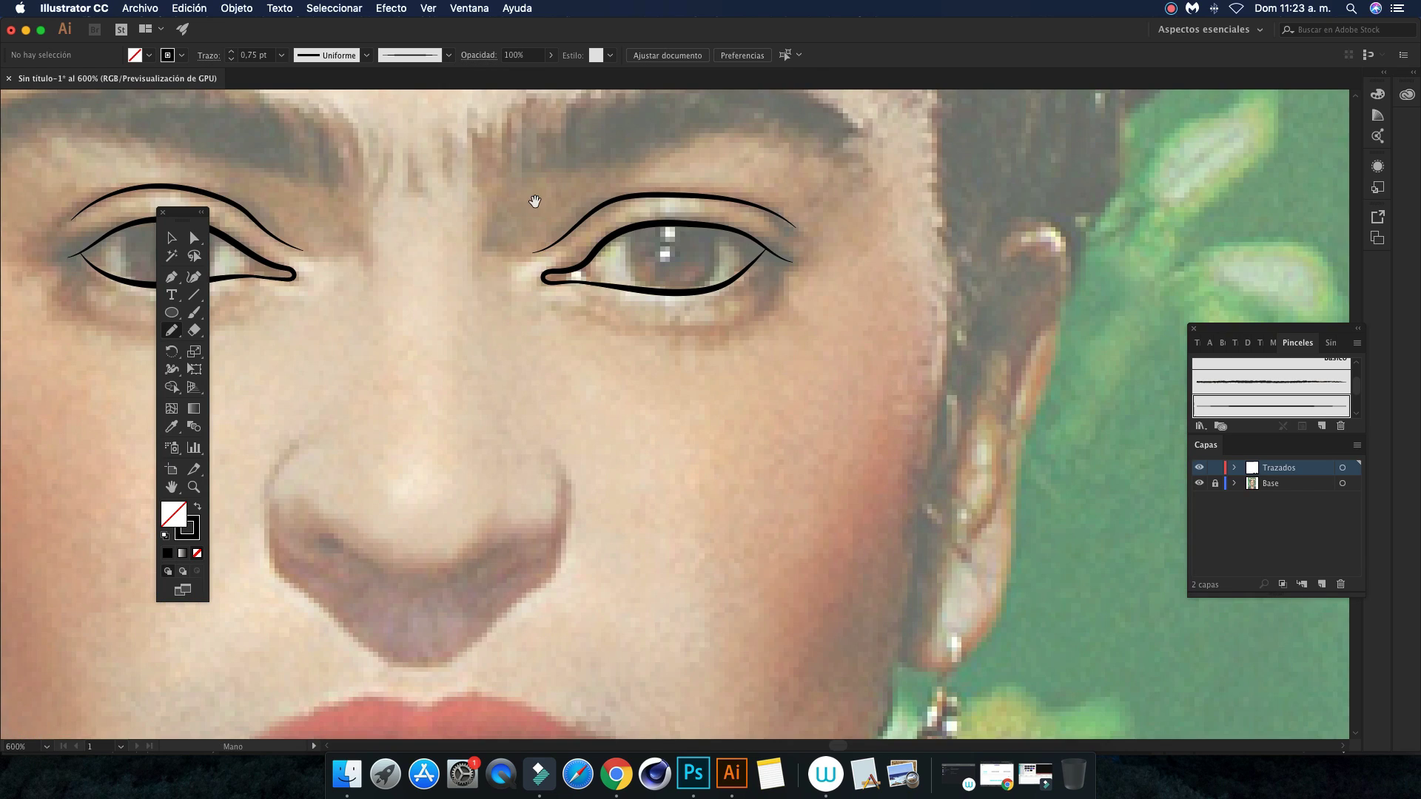
scroll(532, 205, "up", 5)
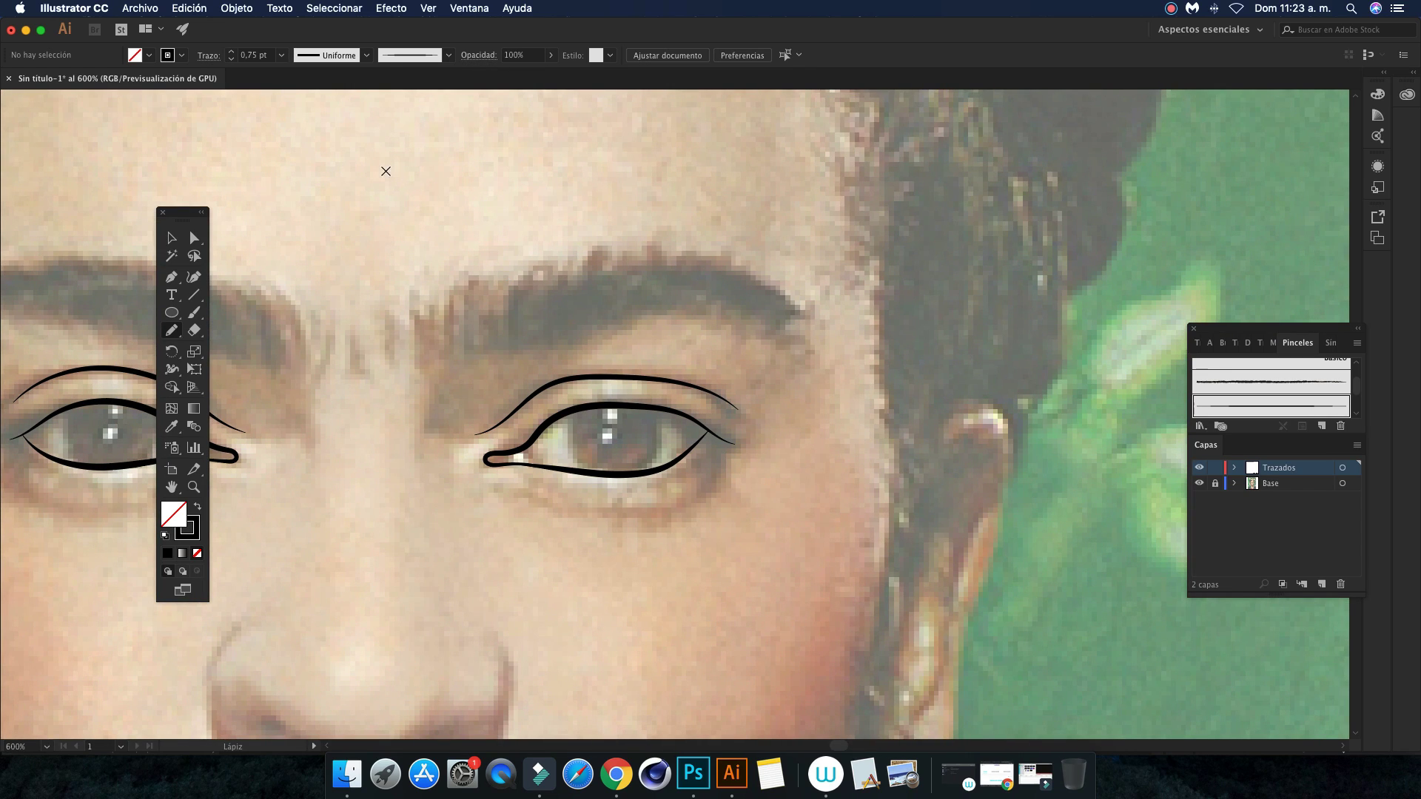
Trace the right eyebrow with a 1 pt Pencil and fill it solid black
left_click(231, 52)
mouse_move(503, 279)
left_mouse_down()
mouse_move(502, 354)
mouse_move(647, 316)
left_mouse_up()
mouse_move(740, 274)
left_mouse_down()
mouse_move(683, 258)
mouse_move(507, 279)
left_mouse_up()
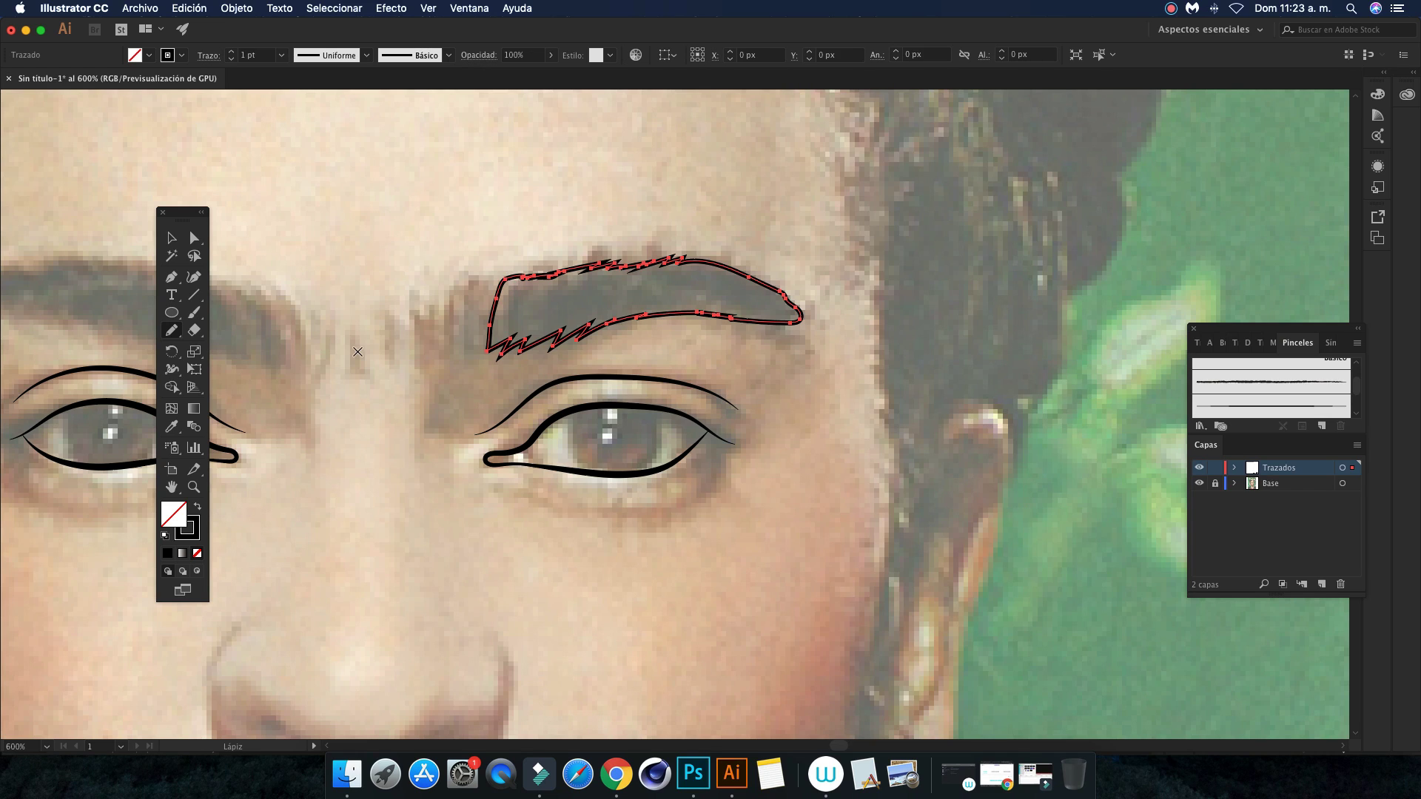
left_click(197, 507)
key("super+shift+a")
key("super+minus")
key("super+minus")
key("super+minus")
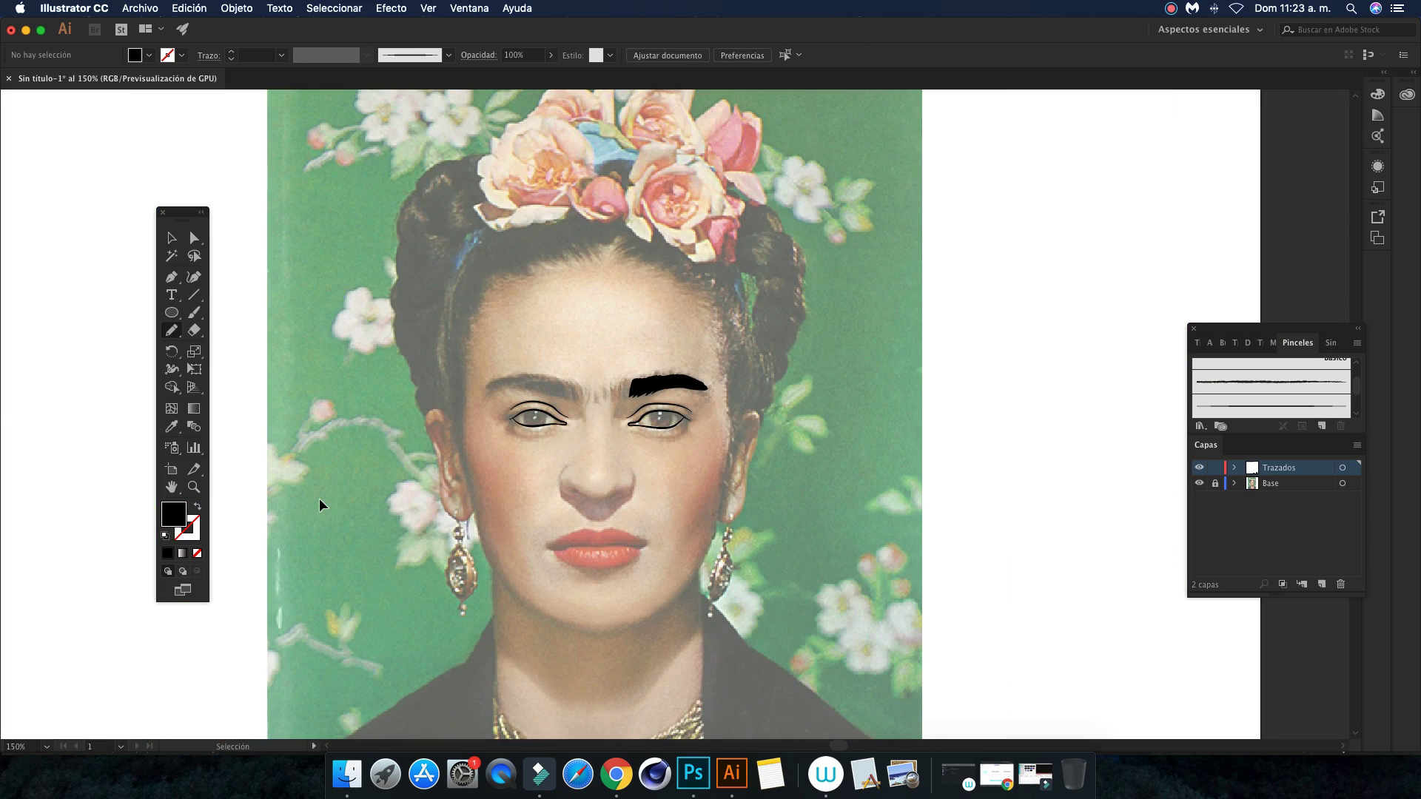
key("super+plus")
key("super+plus")
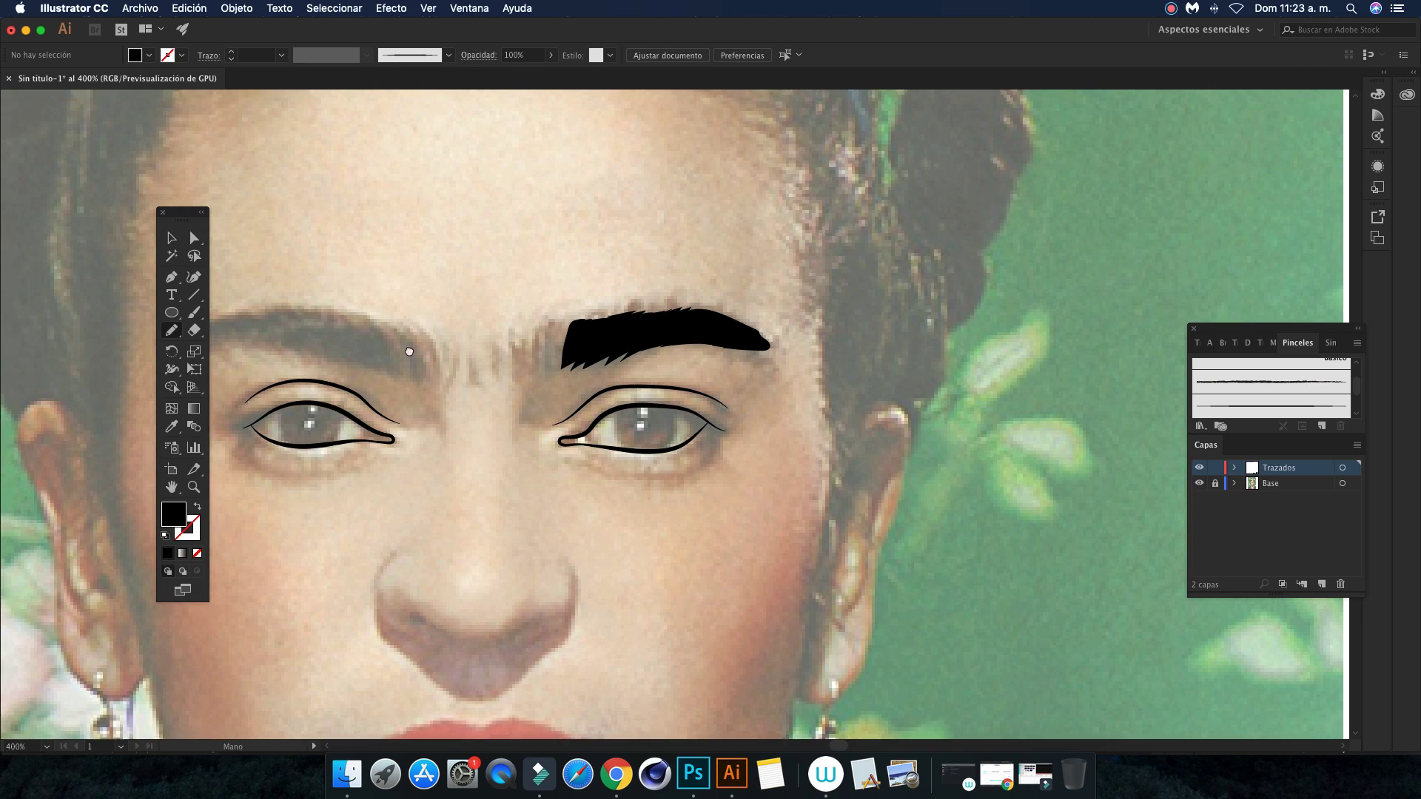
scroll(333, 322, "left", 5)
scroll(333, 322, "up", 2)
Trace the left eyebrow as a closed Pencil shape filled solid black
mouse_move(323, 392)
left_mouse_down()
mouse_move(373, 385)
mouse_move(514, 414)
left_mouse_up()
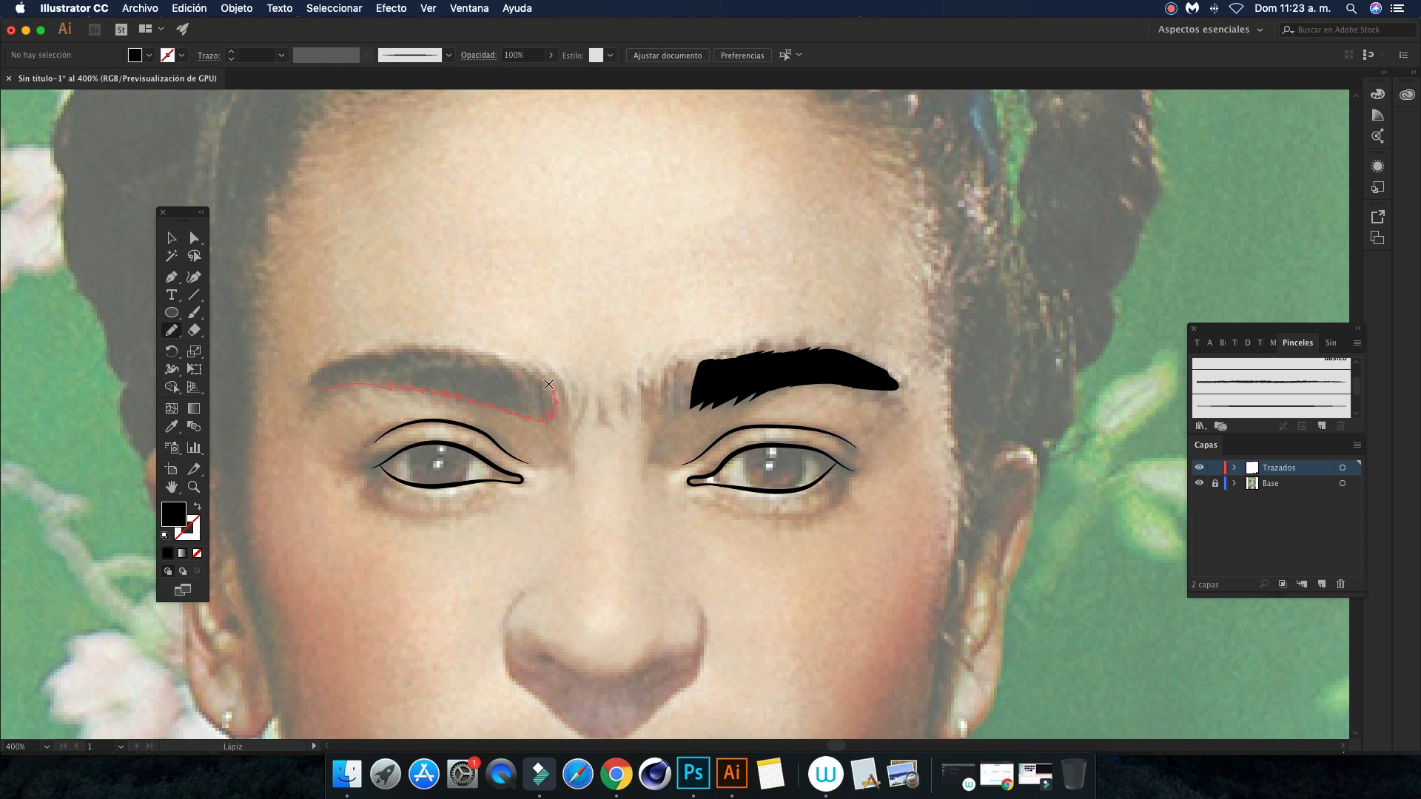
left_click_drag(507, 363, 339, 361)
left_click_drag(323, 395, 317, 389)
left_click(167, 553)
left_click(171, 238)
left_click(348, 238)
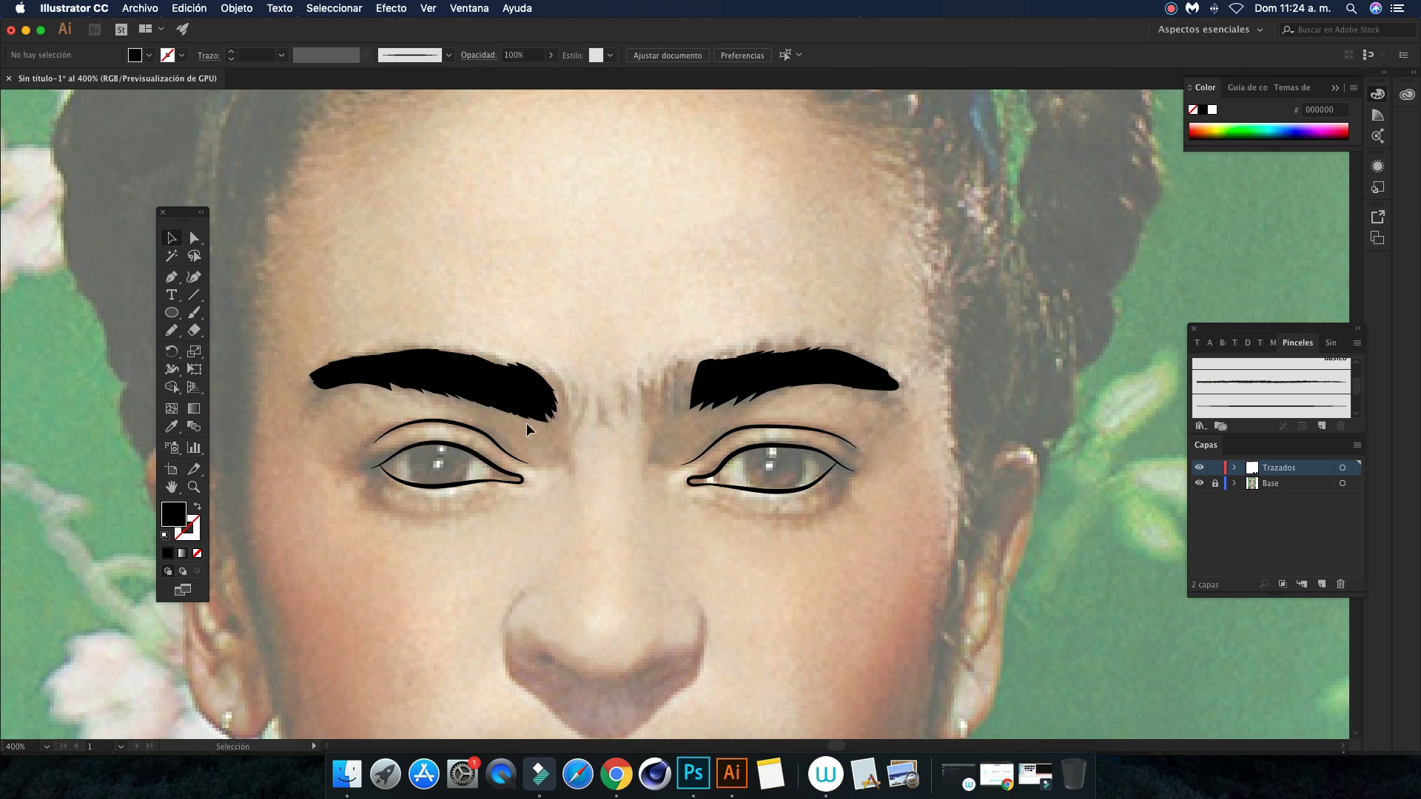
Lock the Trazados layer and add a new empty layer
left_click(1286, 489)
left_click(1215, 468)
left_click(1321, 583)
Rename the new layer to Ojos
double_click(1274, 483)
type("jos")
key("Return")
scroll(784, 288, "down", 5)
scroll(785, 289, "right", 5)
scroll(783, 289, "up", 5)
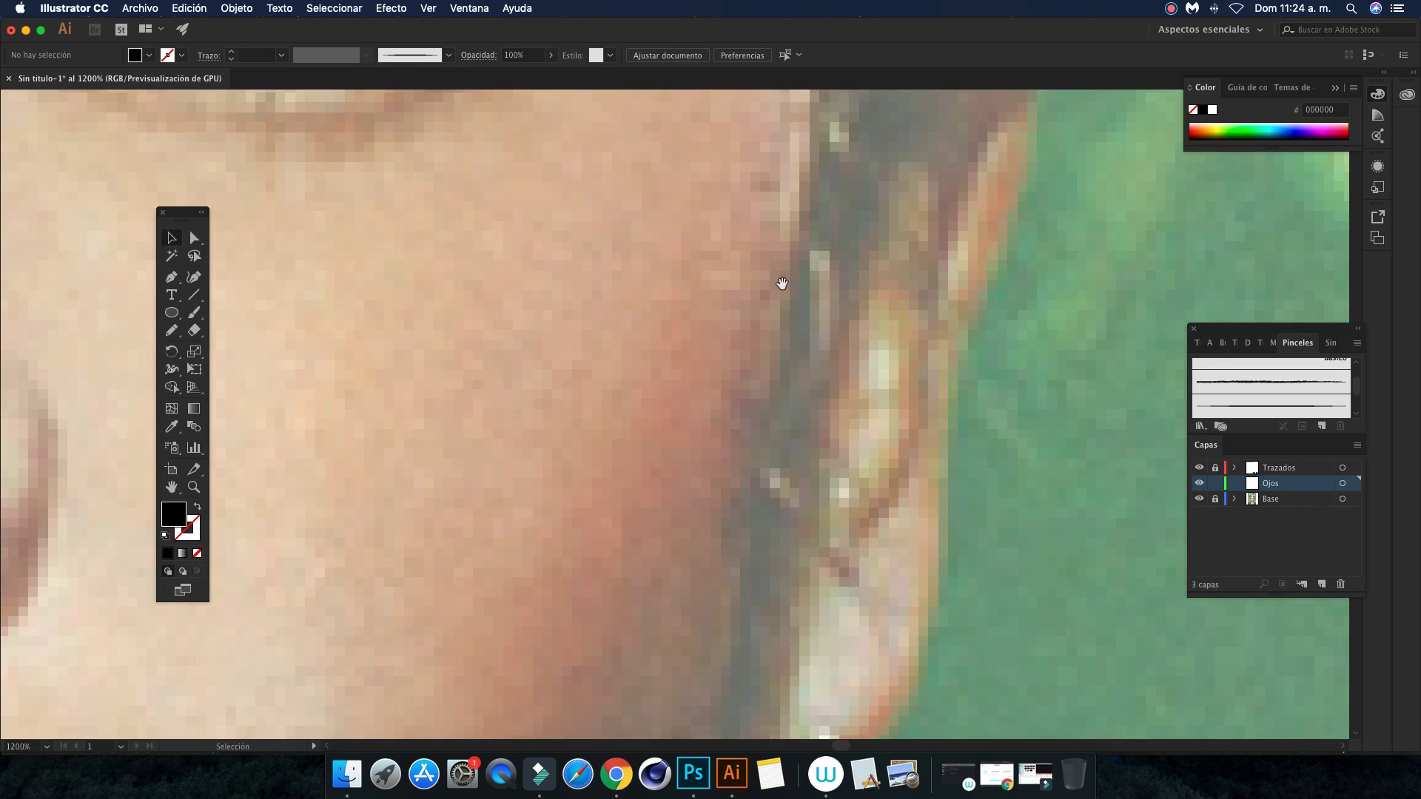
scroll(780, 278, "up", 5)
scroll(779, 279, "left", 3)
scroll(863, 574, "up", 3)
scroll(863, 574, "left", 2)
Set Paintbrush fidelity to Smooth and redraw the iris outline inside the eye
key("b")
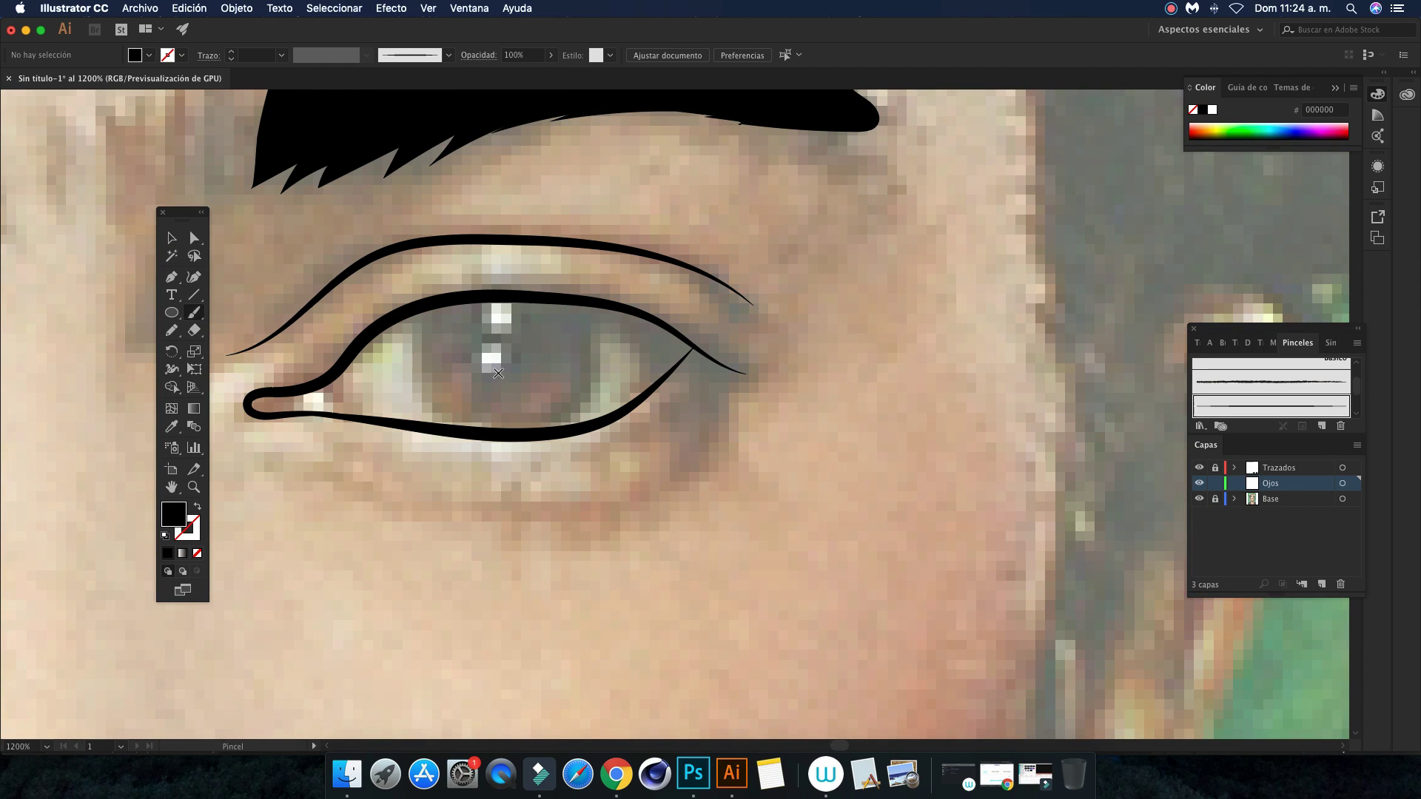
key("n")
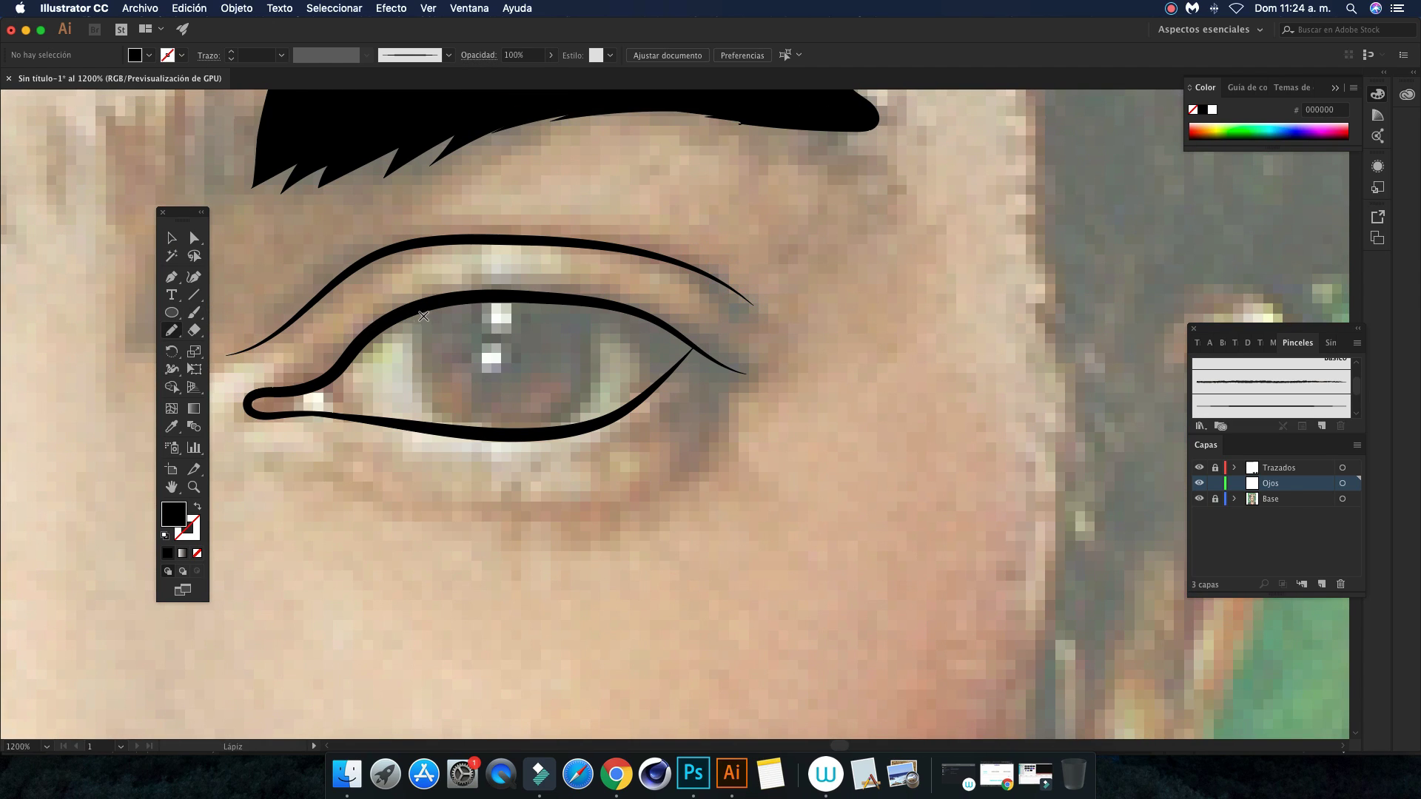
key("b")
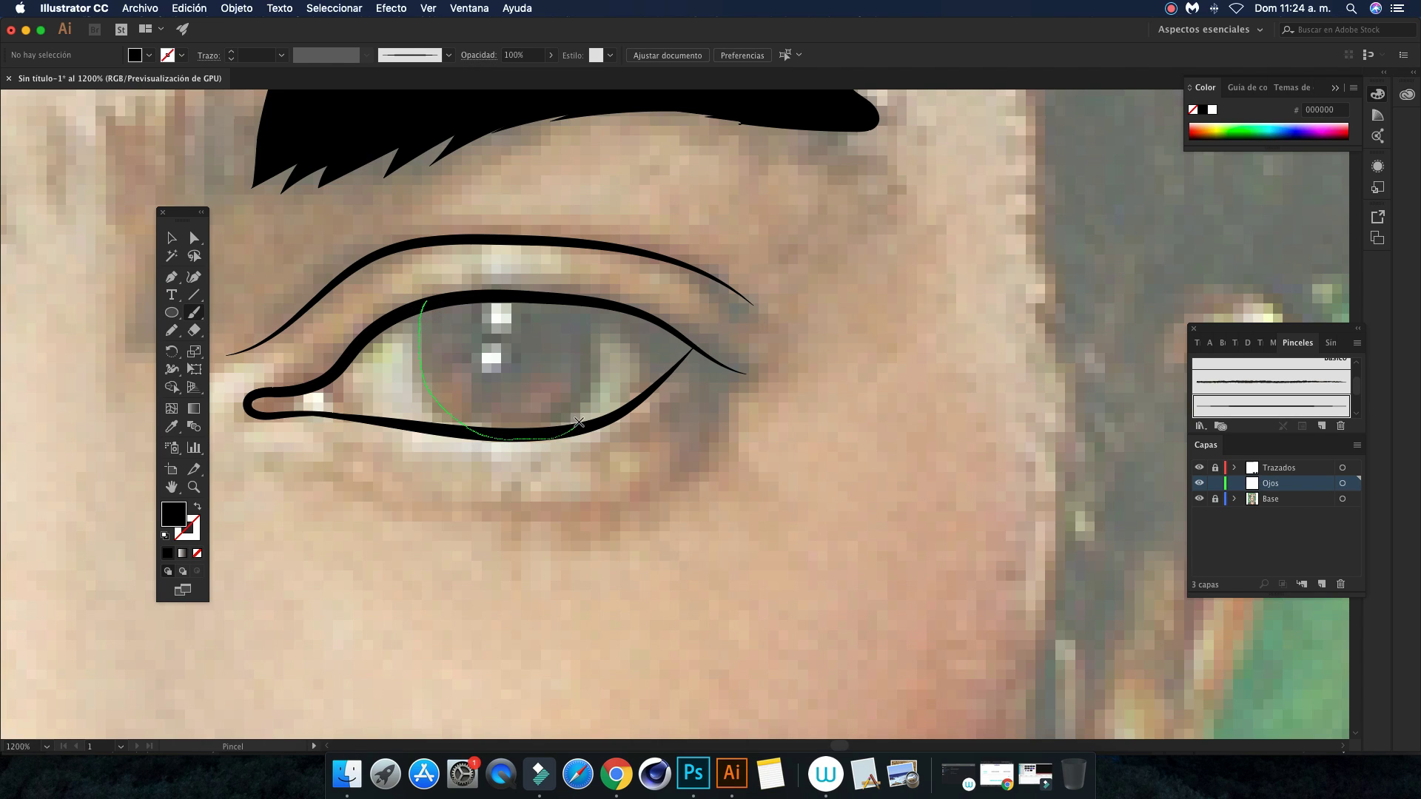
left_click_drag(593, 302, 593, 304)
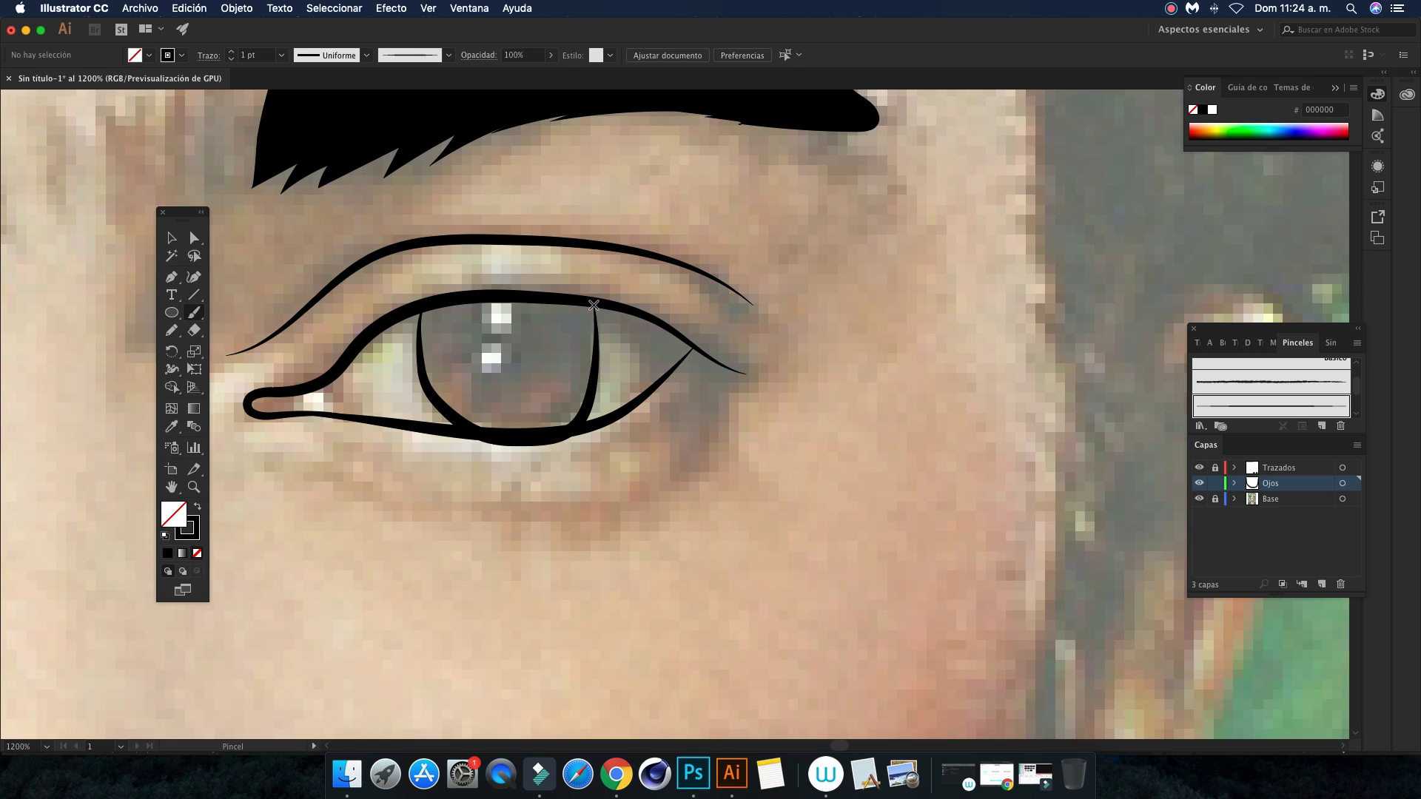
key("ctrl+z")
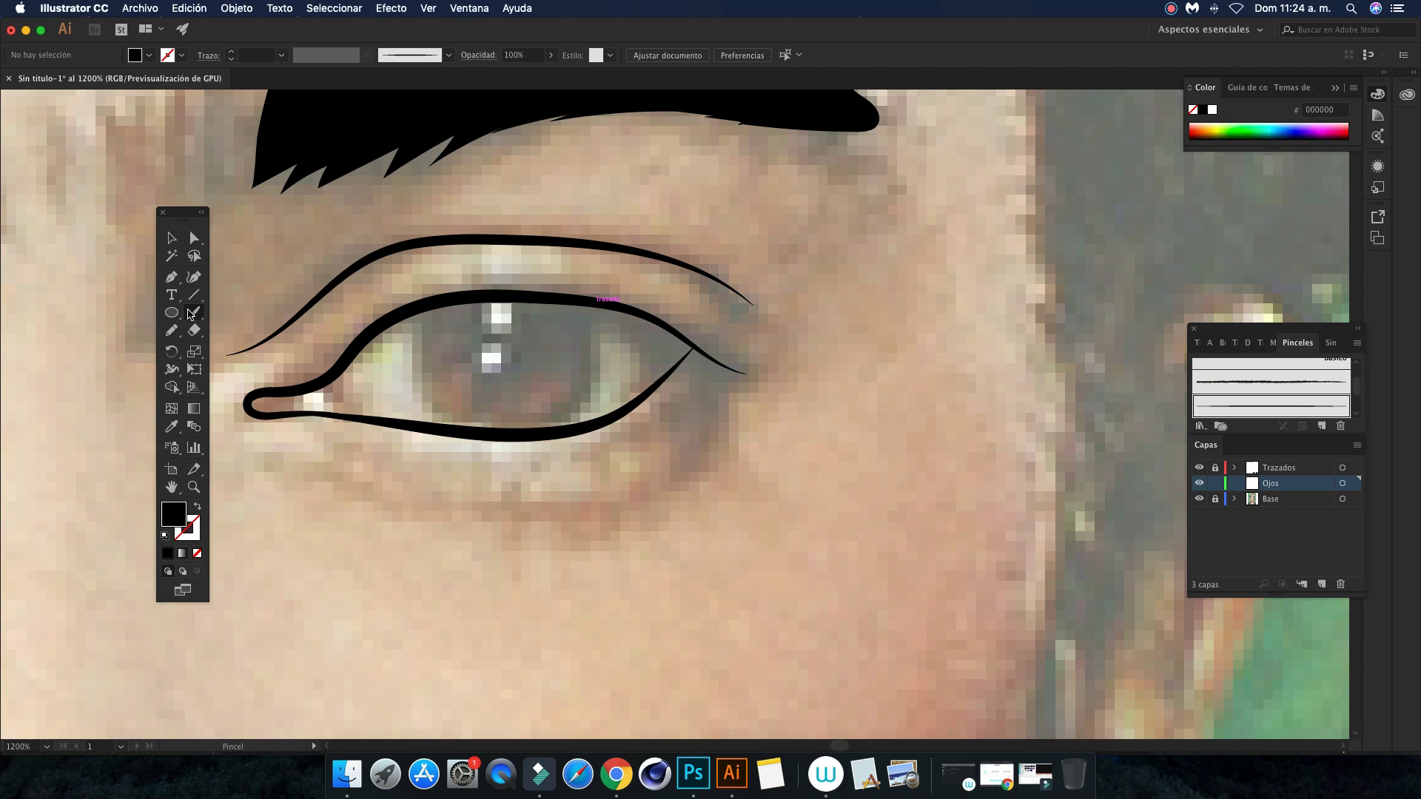
double_click(191, 315)
left_click_drag(777, 531, 811, 532)
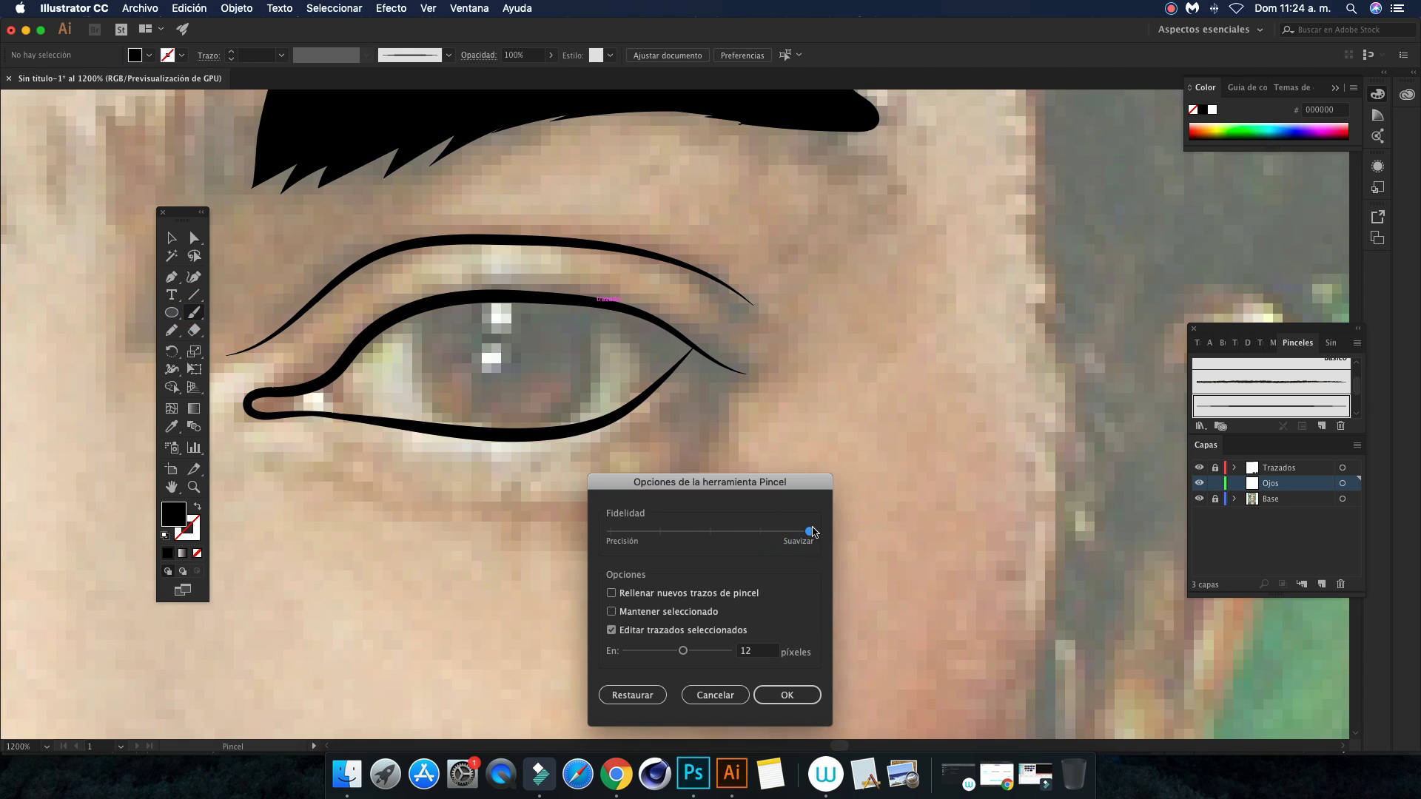
left_click(803, 694)
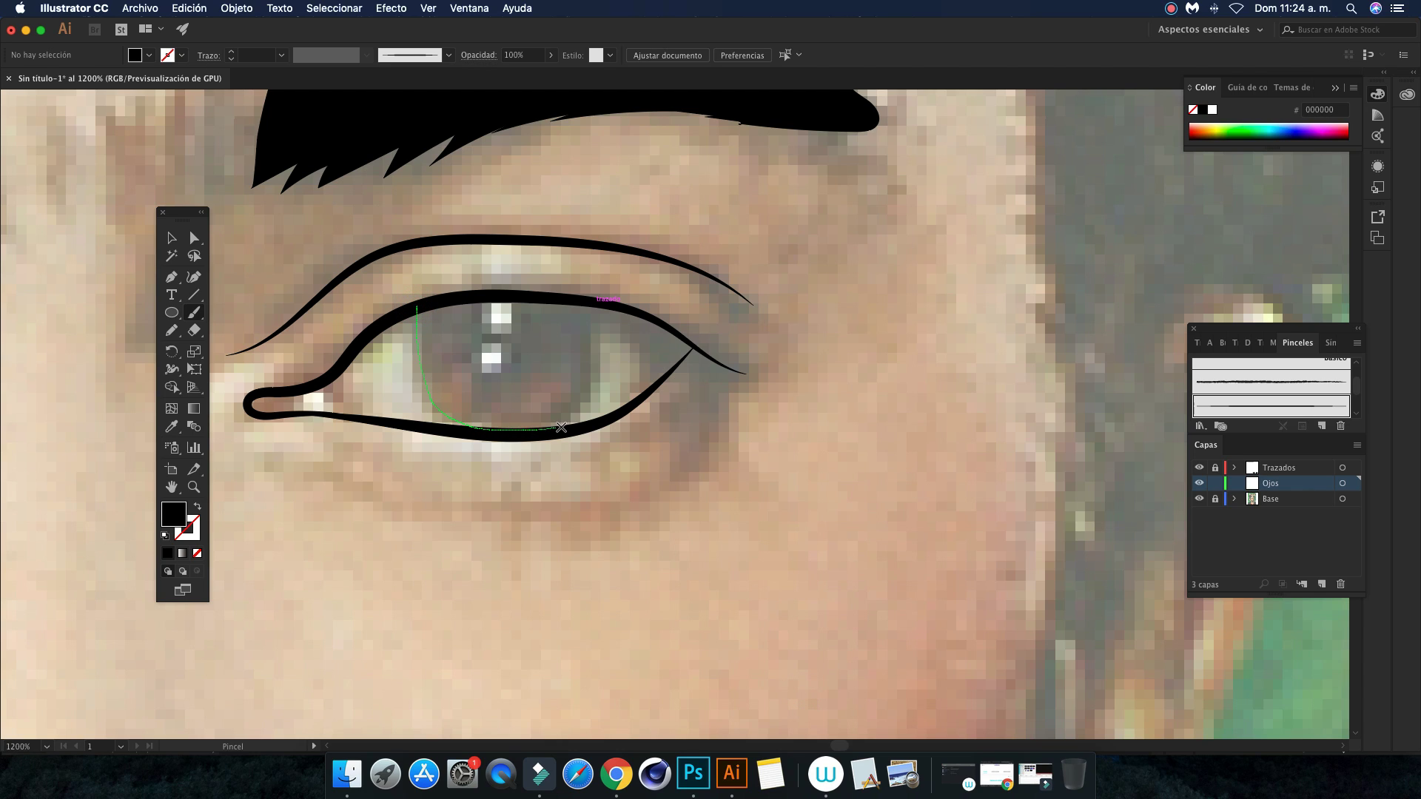
left_click_drag(597, 316, 597, 313)
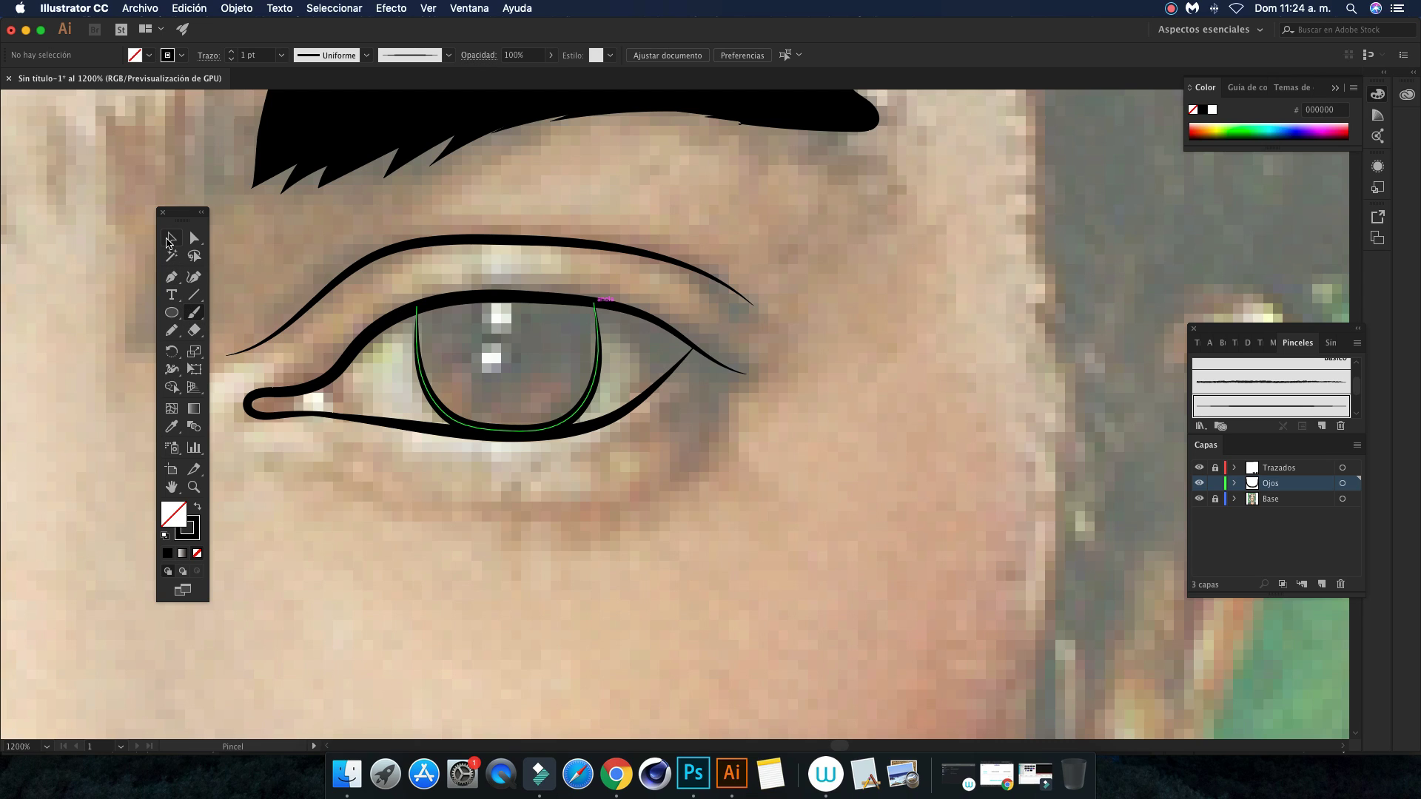
Correct the eyes layer's name to Ojos 1
left_click(170, 239)
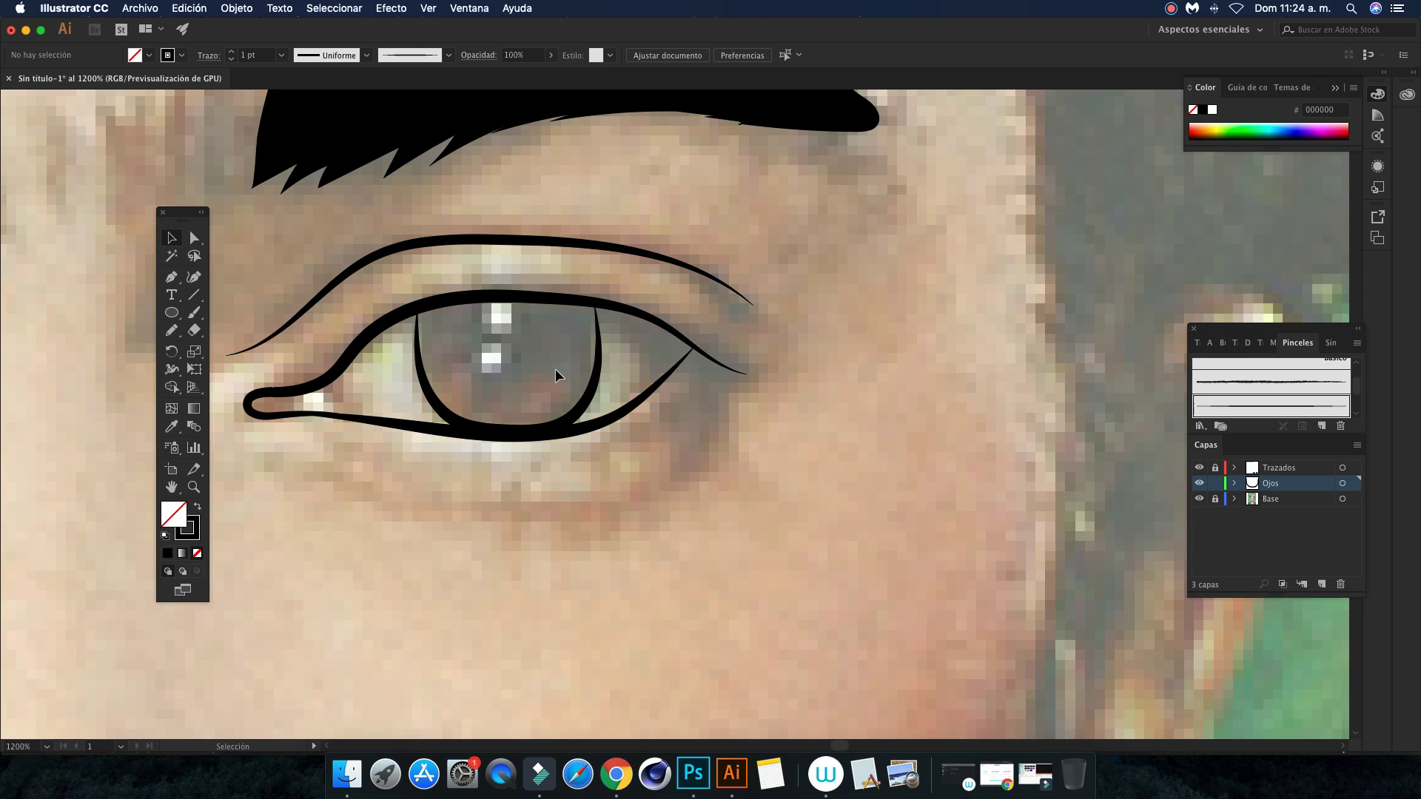
double_click(1279, 485)
type("s")
key("Return")
Draw an Ellipse circle over the iris and fill it black
key("l")
mouse_move(511, 341)
left_mouse_down()
mouse_move(546, 368)
mouse_move(509, 397)
left_mouse_up()
key("v")
left_click(197, 506)
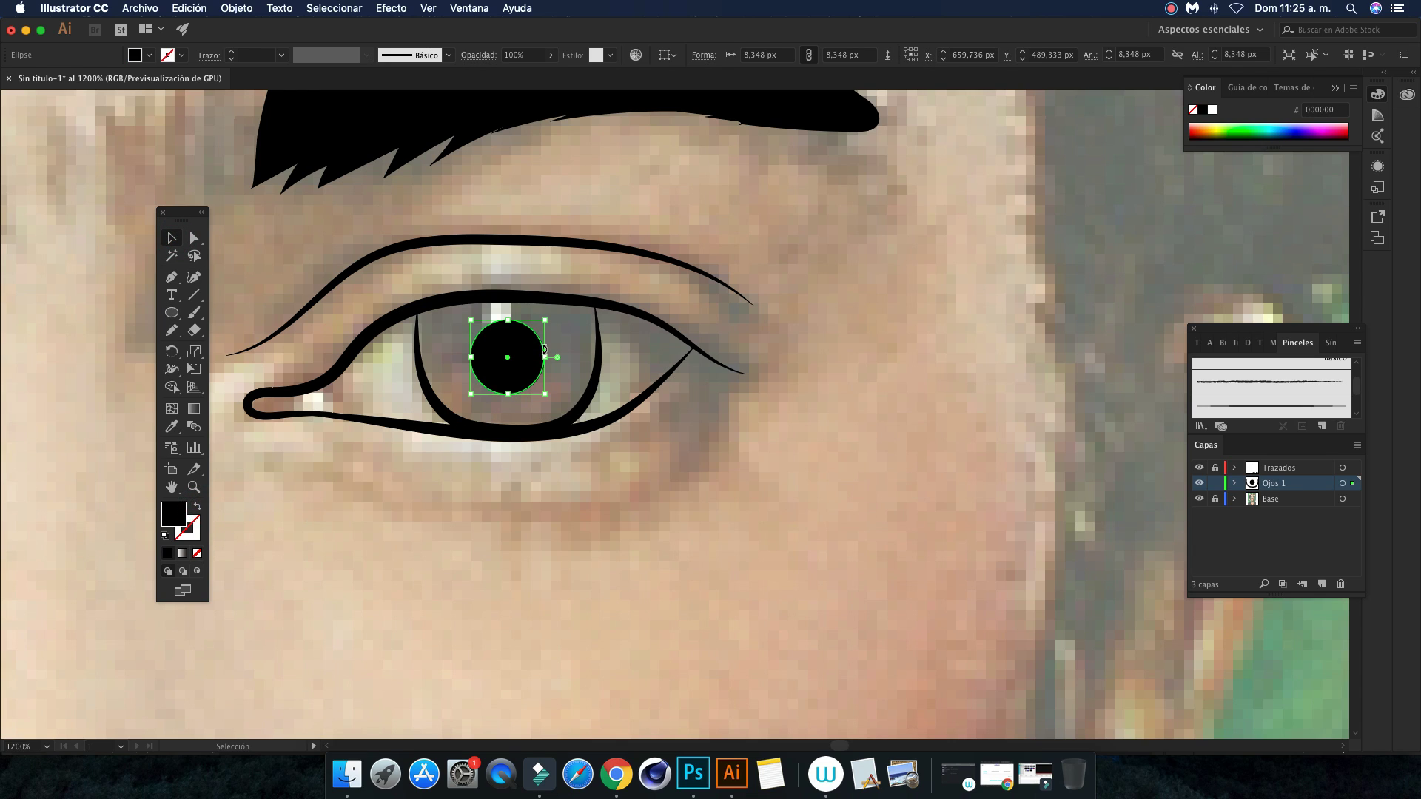
Enlarge the pupil circle to about 9.5 px, then zoom in on the left eye
left_click_drag(544, 319, 582, 342)
left_click(676, 473)
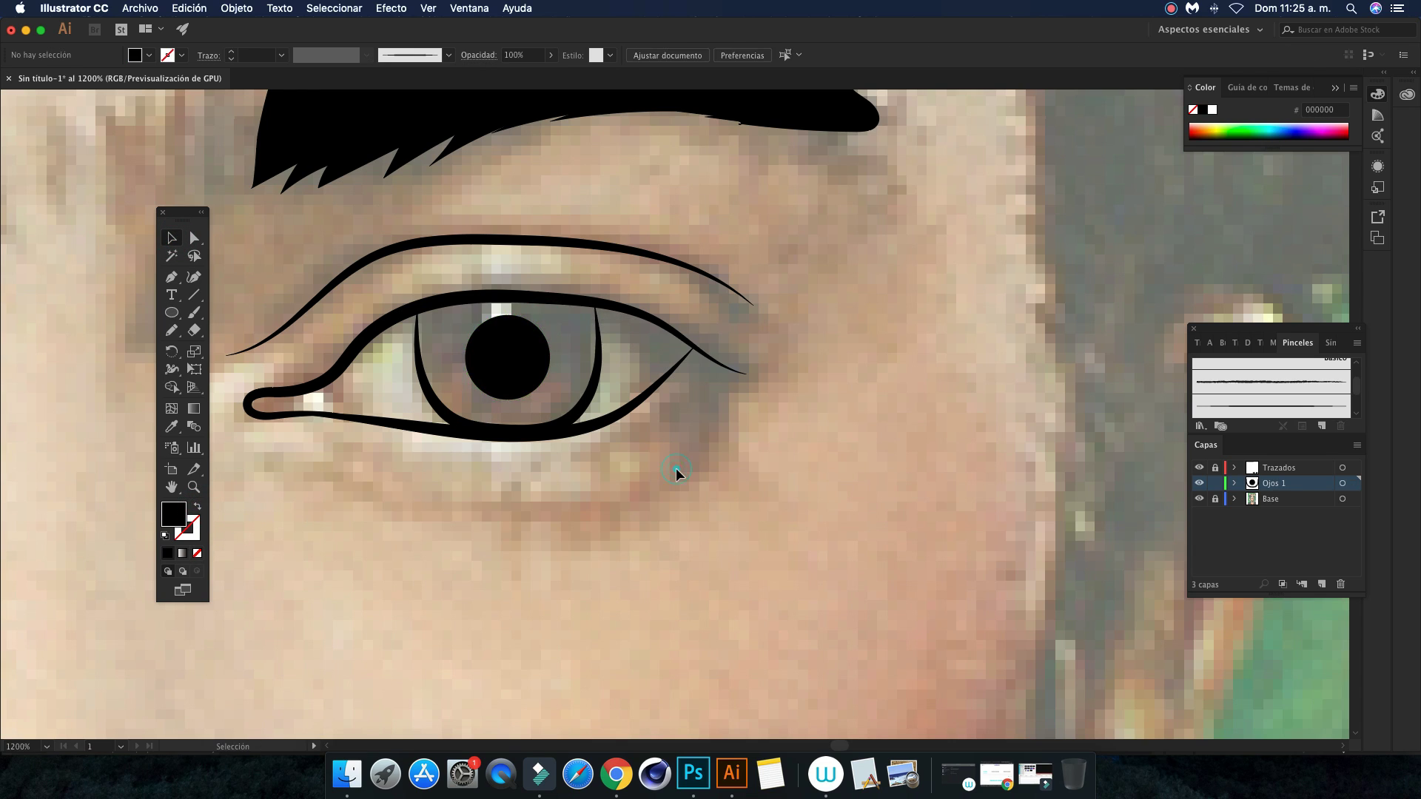
key("ctrl+minus")
key("ctrl+minus")
key("ctrl+minus")
key("ctrl+minus")
key("ctrl+minus")
key("ctrl+minus")
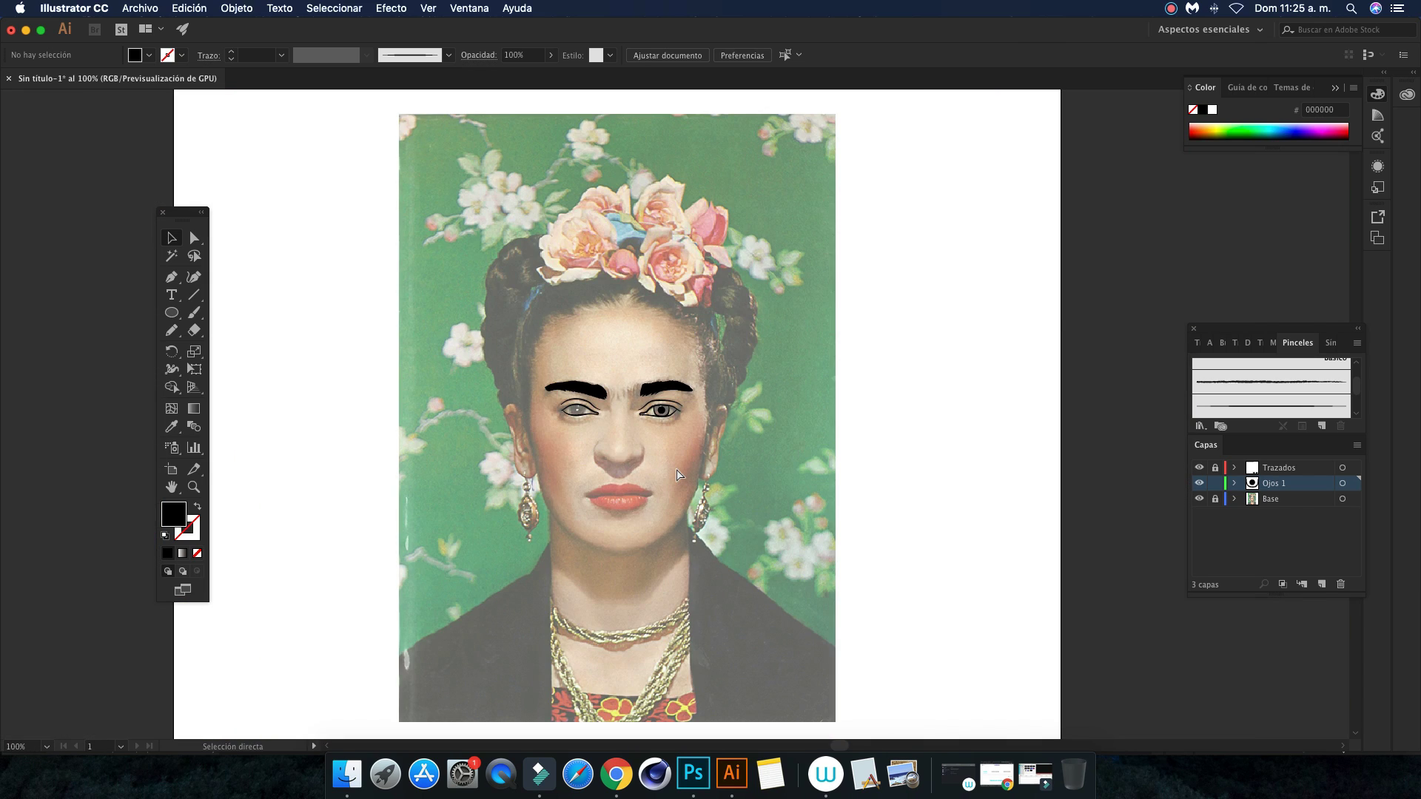
key("ctrl+plus")
key("ctrl+plus")
key("ctrl+plus")
key("ctrl+plus")
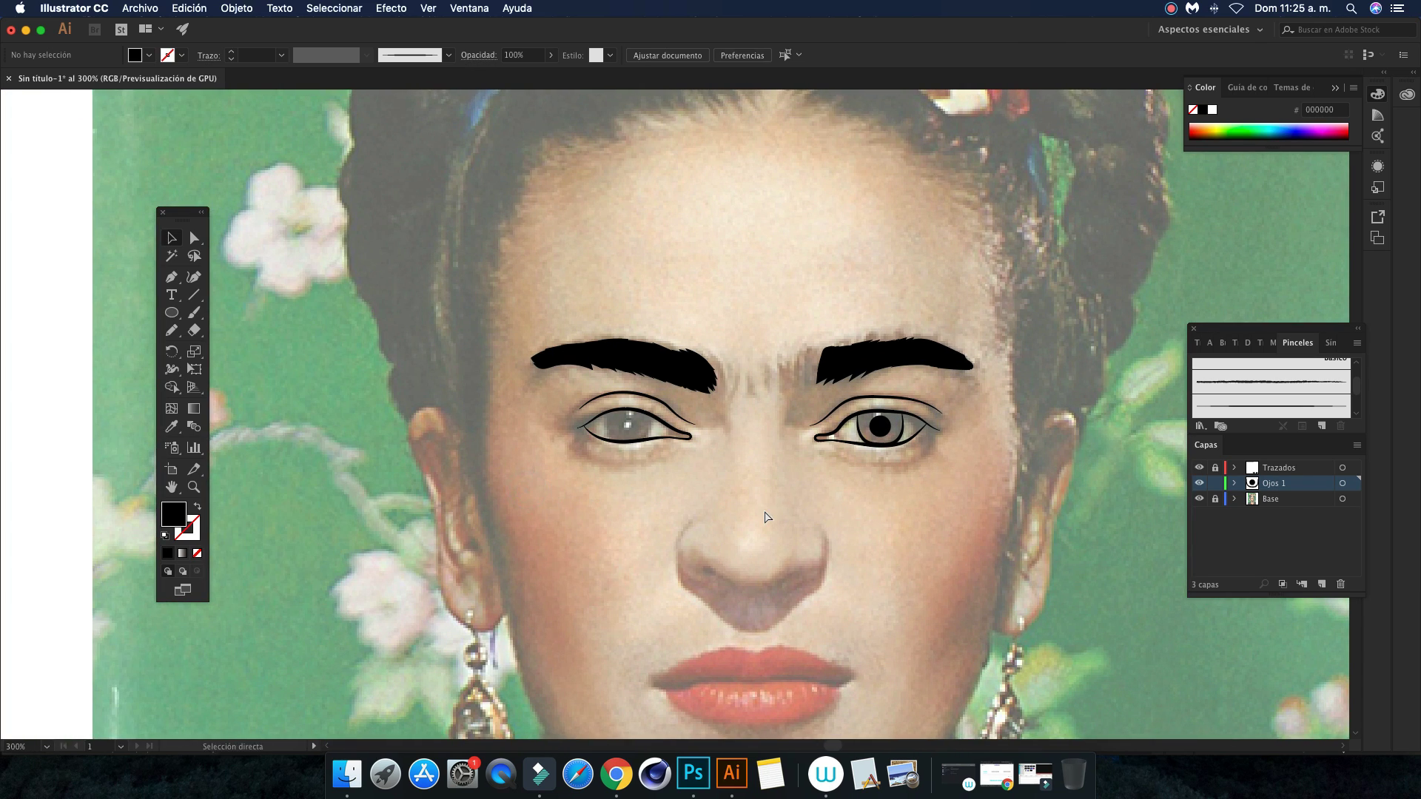
key("ctrl+plus")
key("ctrl+plus")
key("ctrl+plus")
Paint a black-stroked iris outline in the left eye and raise its bottom edge
left_click(200, 506)
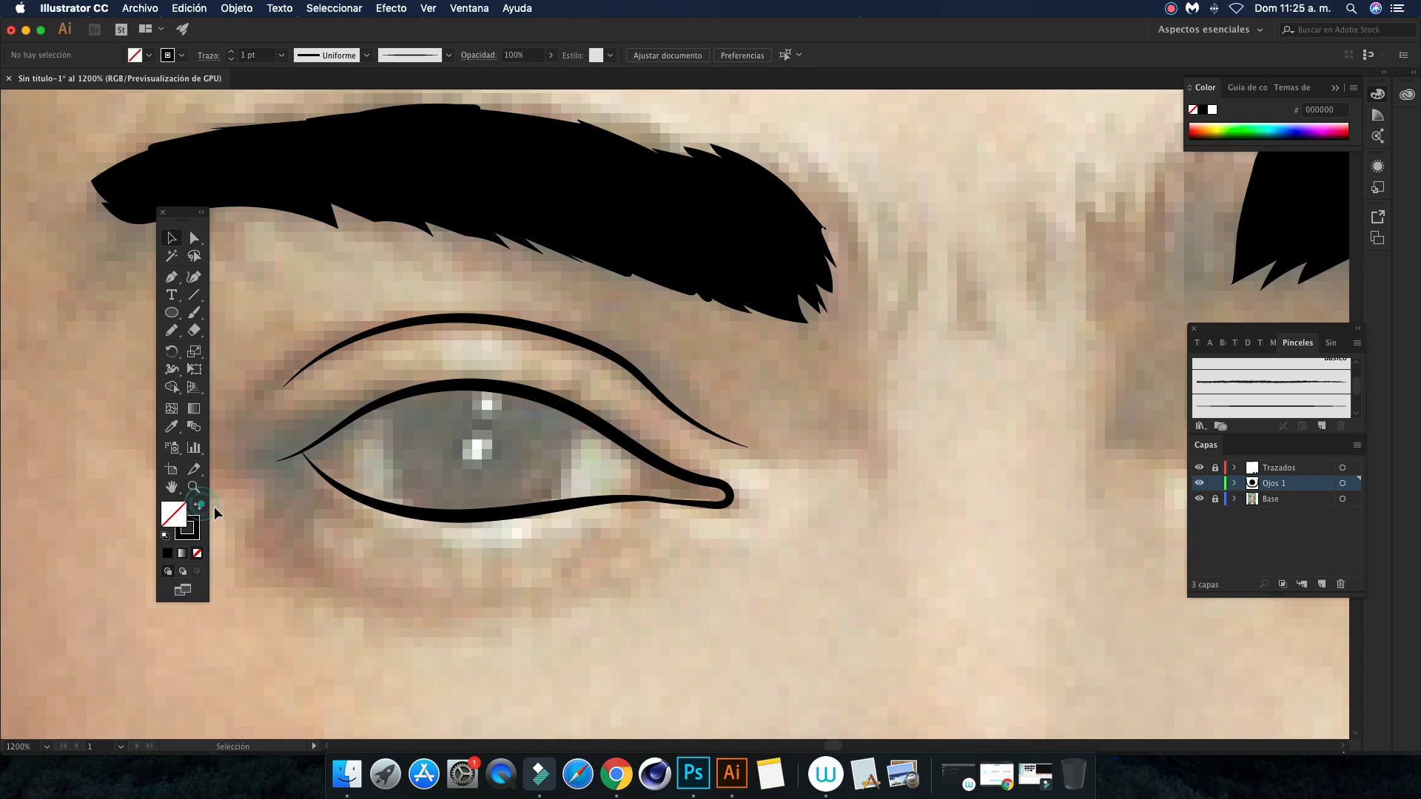
key("b")
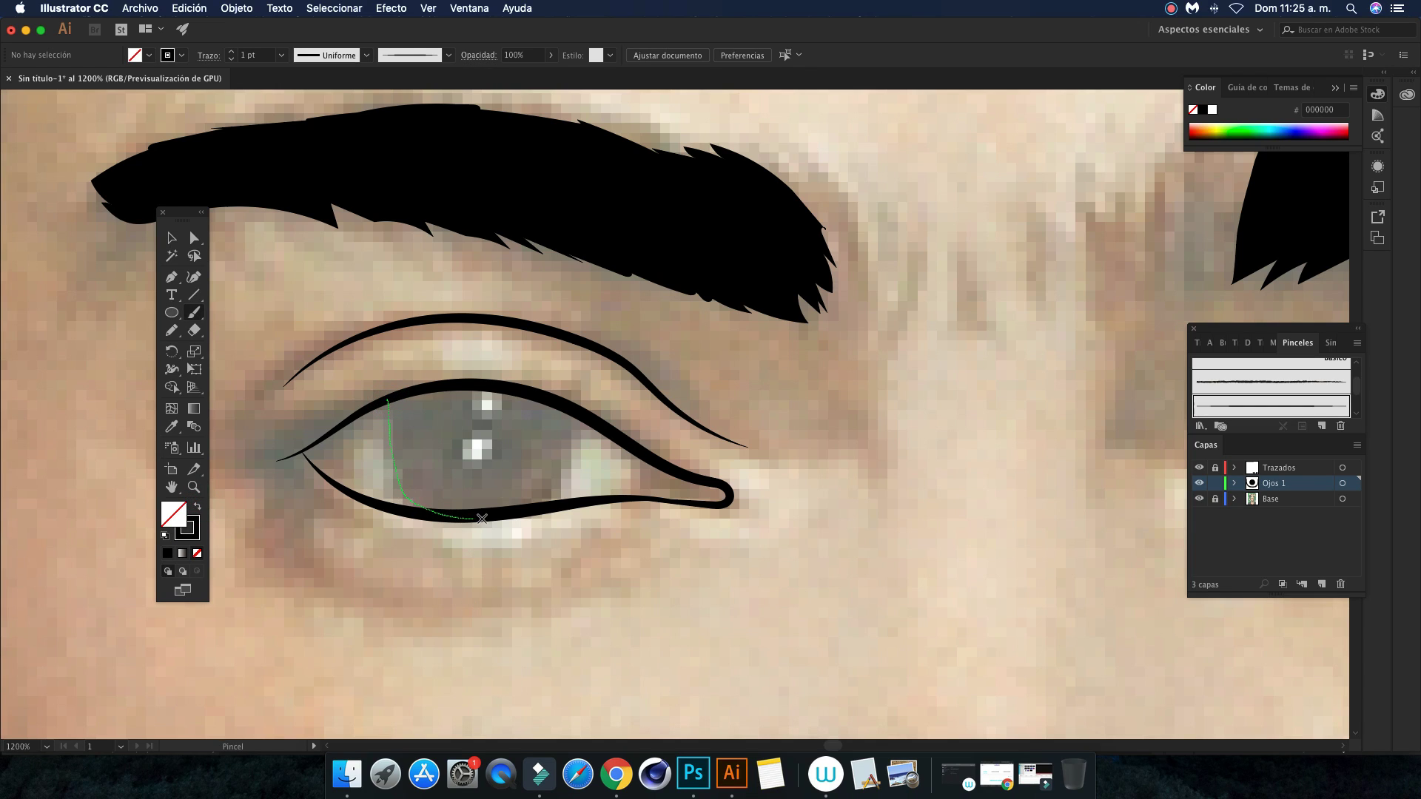
left_click_drag(577, 418, 572, 409)
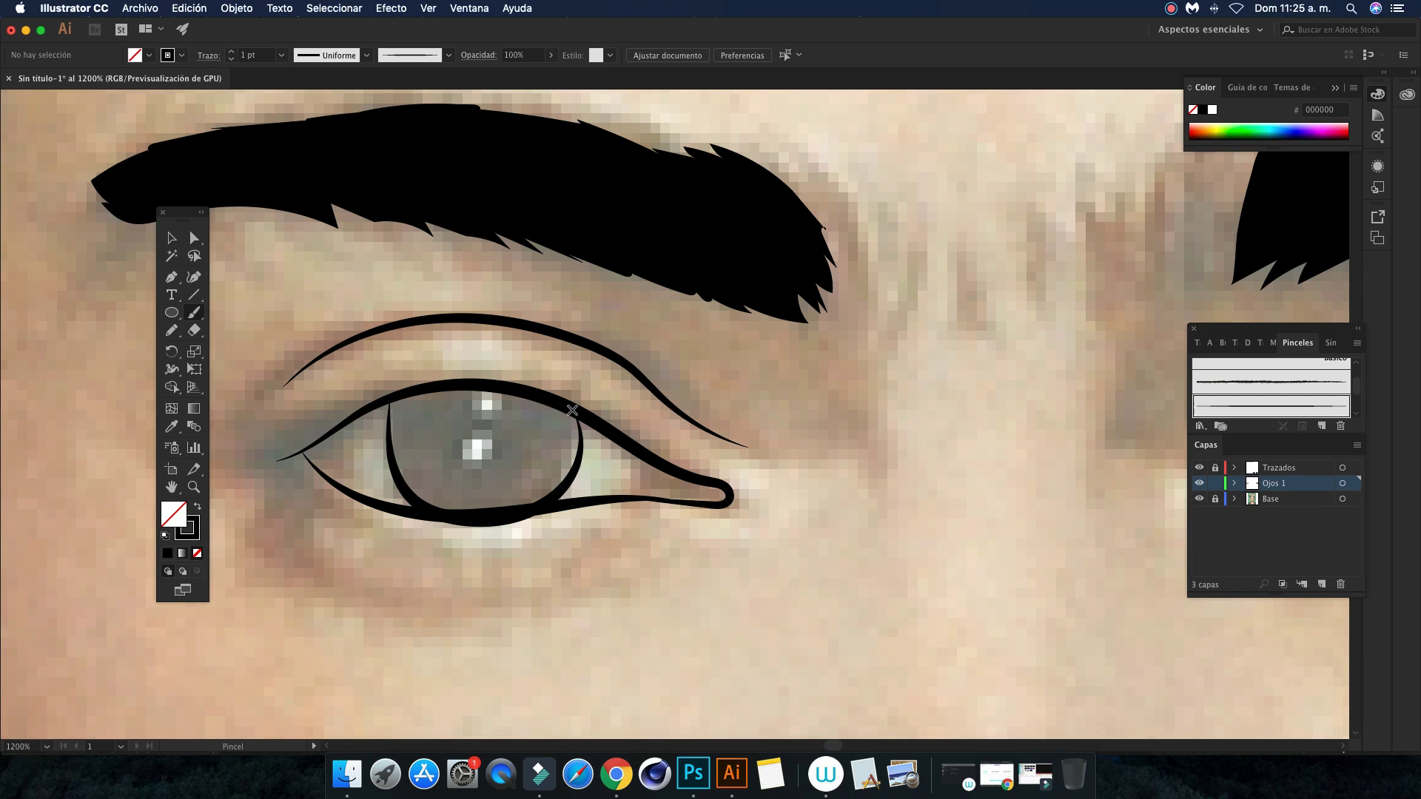
left_click(194, 238)
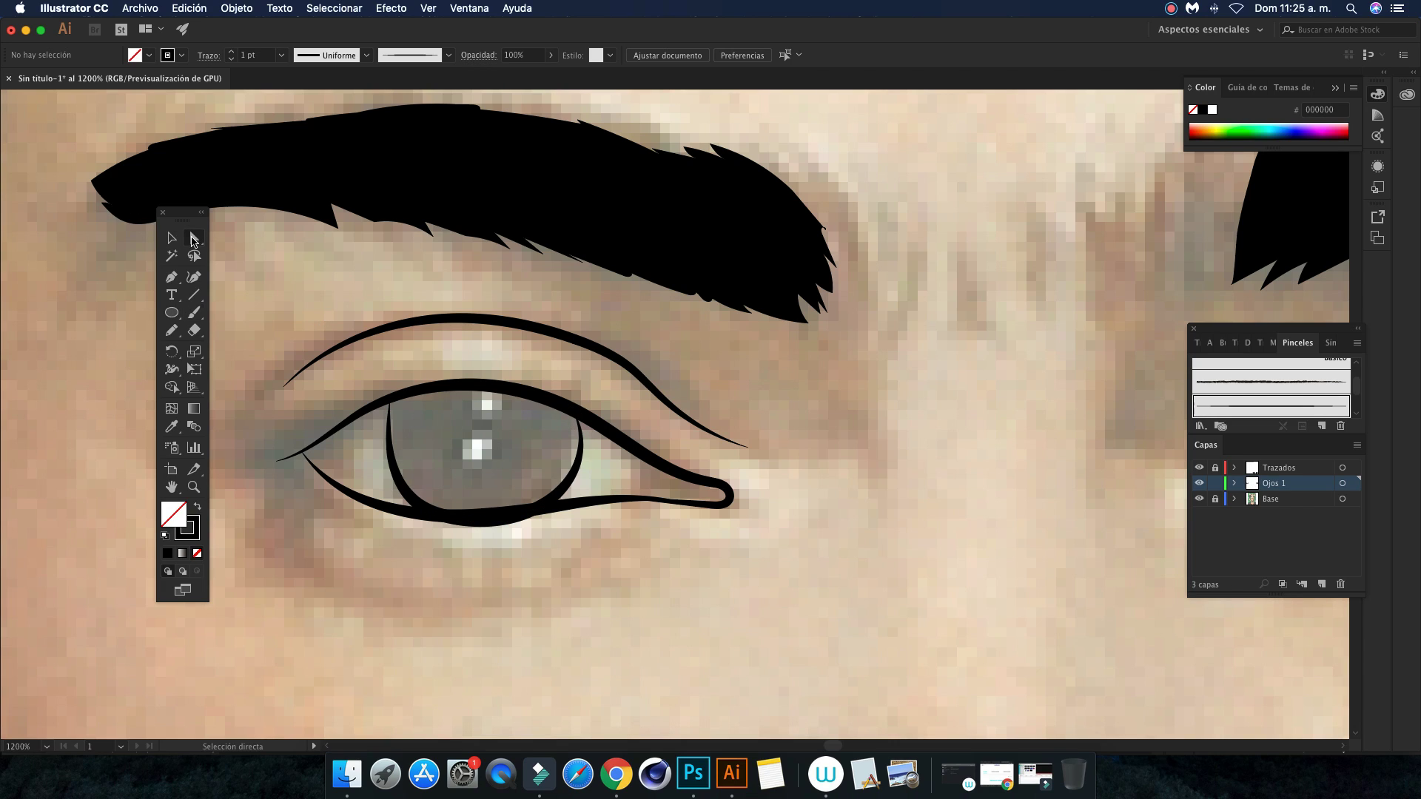
left_click(471, 522)
key("v")
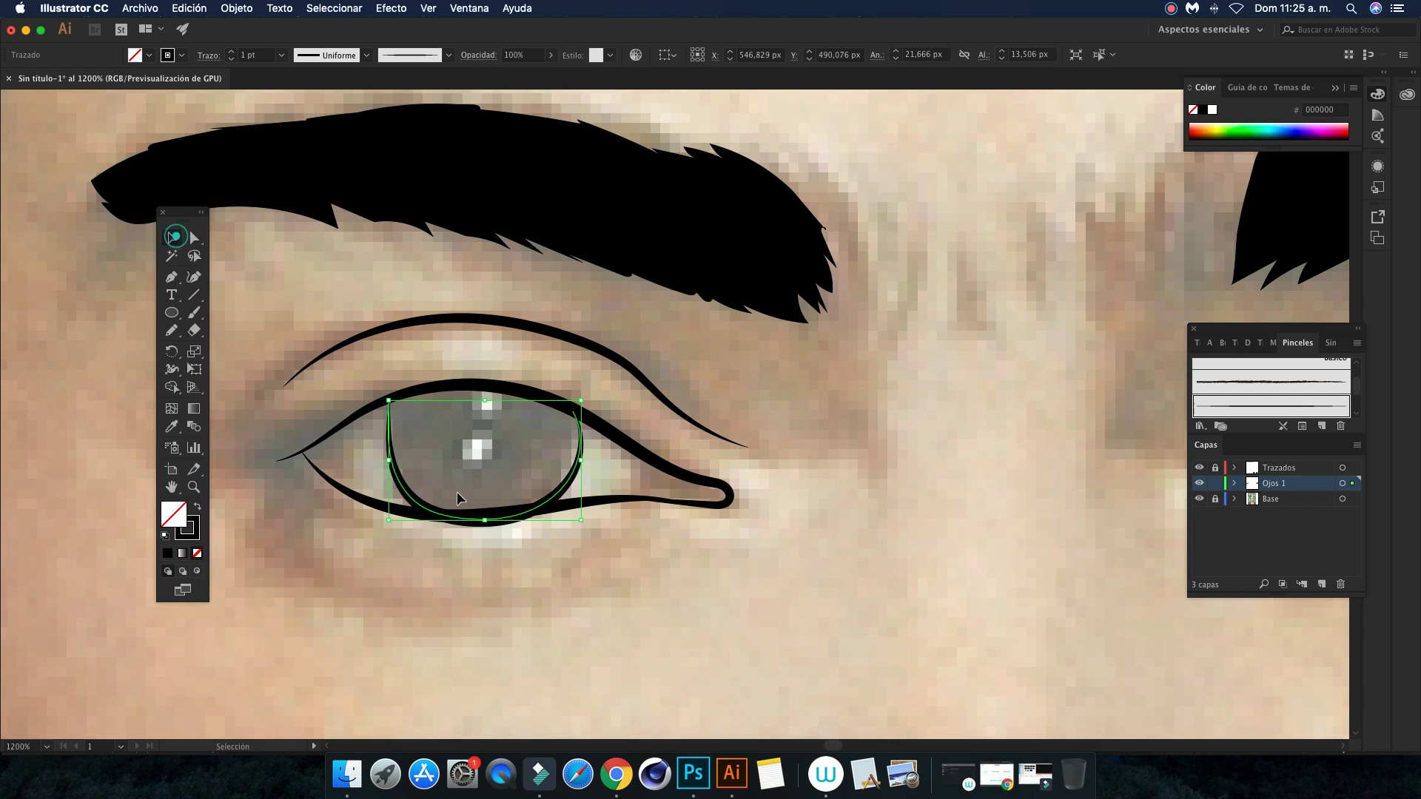
left_click_drag(482, 523, 486, 524)
left_click(526, 548)
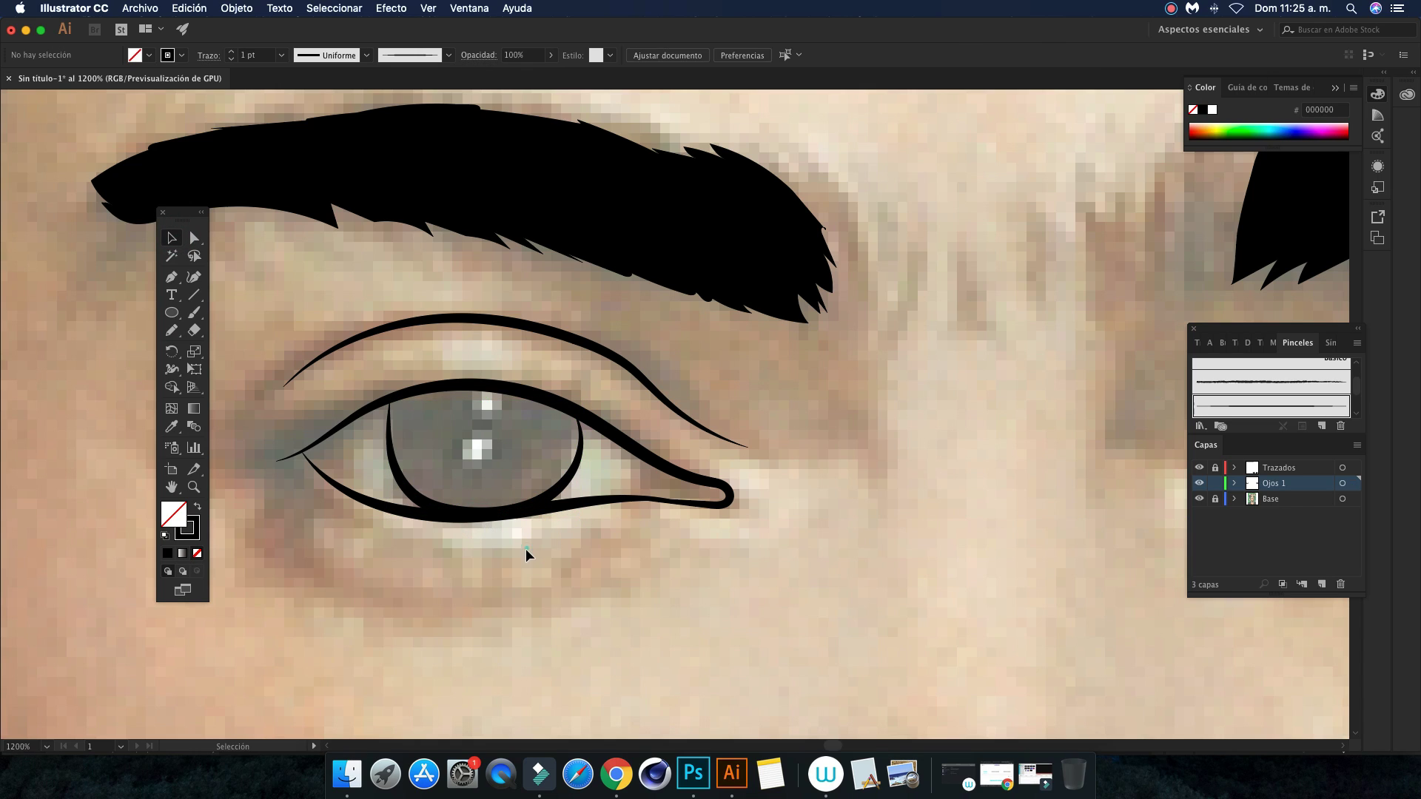
Draw a pupil circle on the left iris, enlarge it slightly and fill it black
left_click(173, 312)
left_click_drag(460, 420, 516, 475)
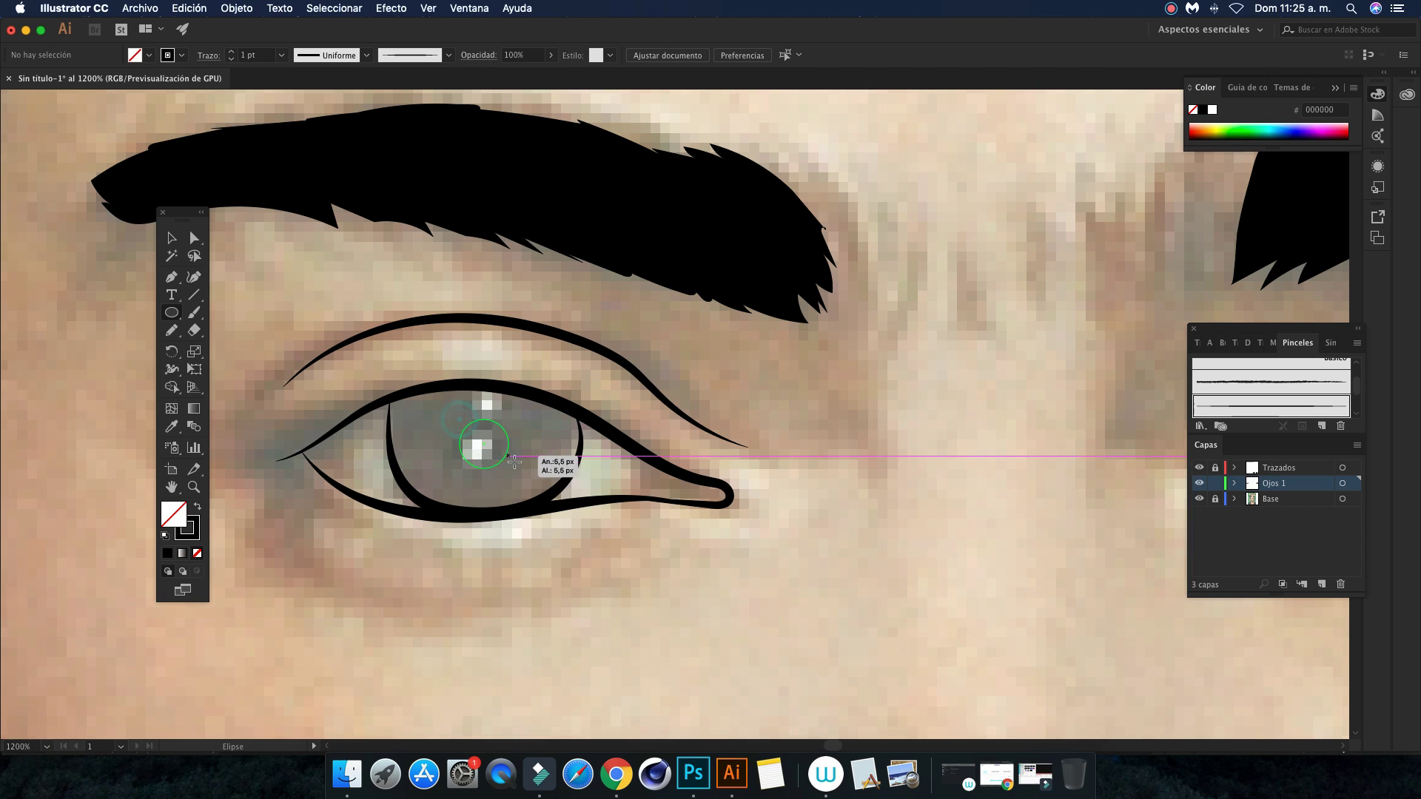
left_click(173, 237)
left_click_drag(458, 418, 449, 409)
left_click(198, 505)
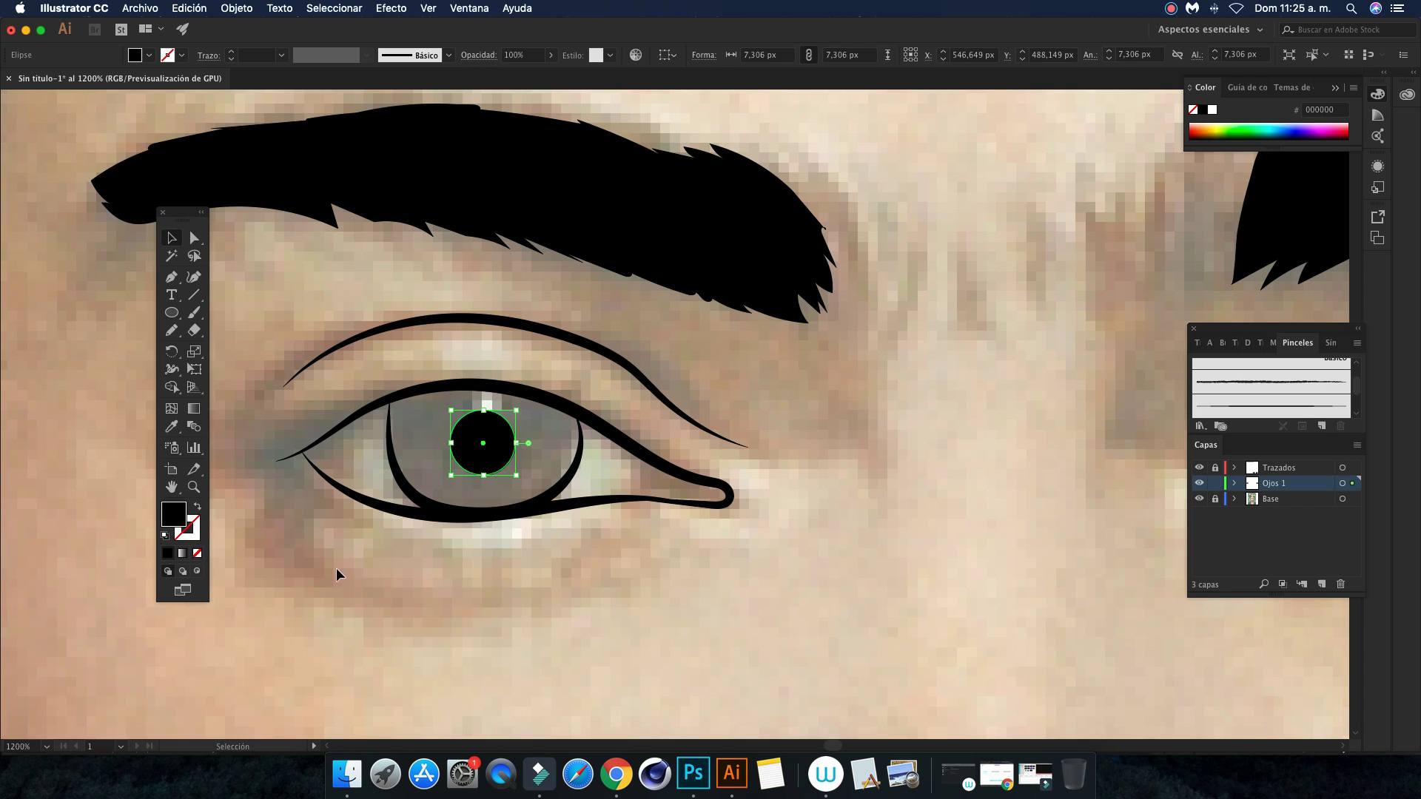
left_click(336, 567)
key("a")
key("super+minus")
key("super+minus")
key("super+minus")
key("super+minus")
key("super+minus")
key("super+0")
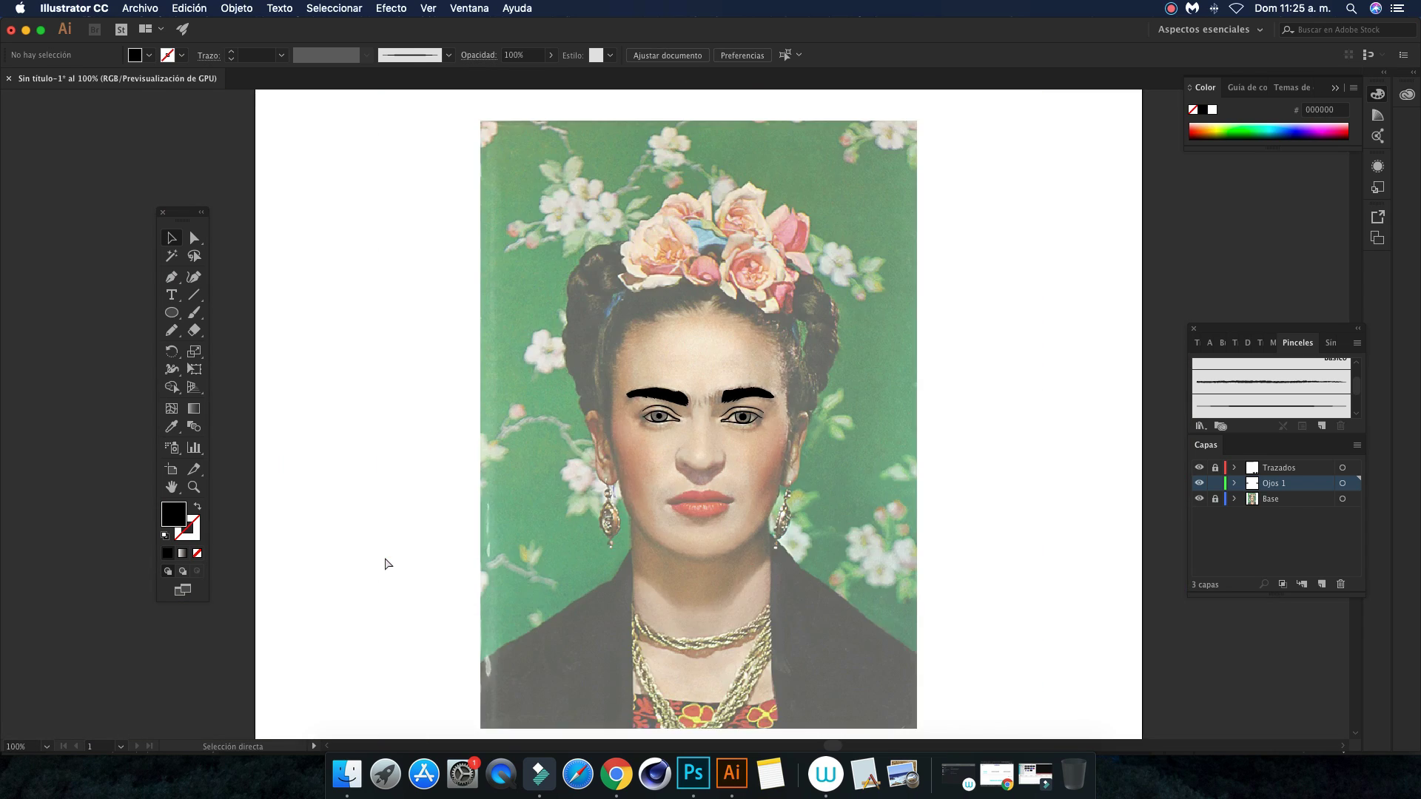
Lock the Ojos 1 layer before tracing the rest of the portrait
left_click(1214, 484)
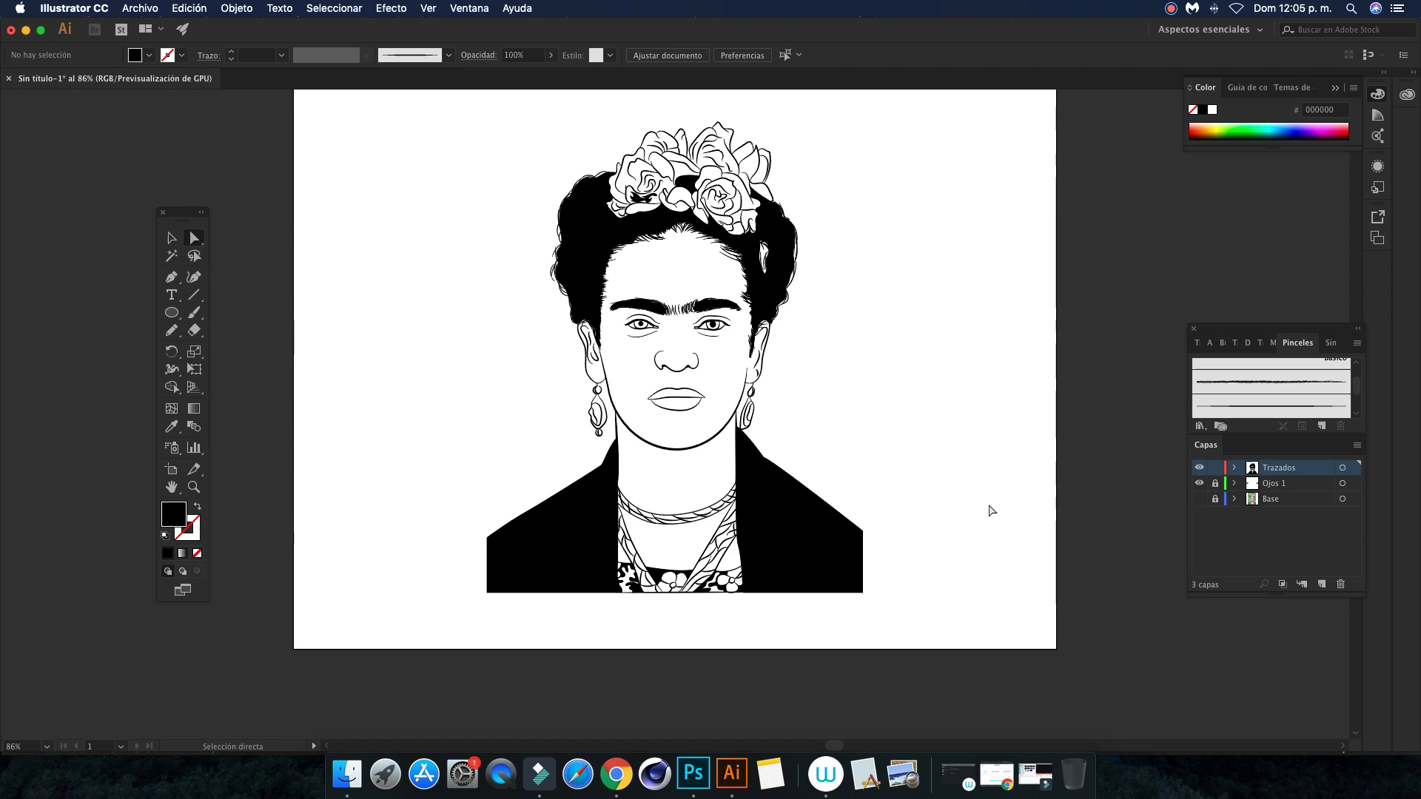
key("ctrl+plus")
key("ctrl+plus")
key("ctrl+plus")
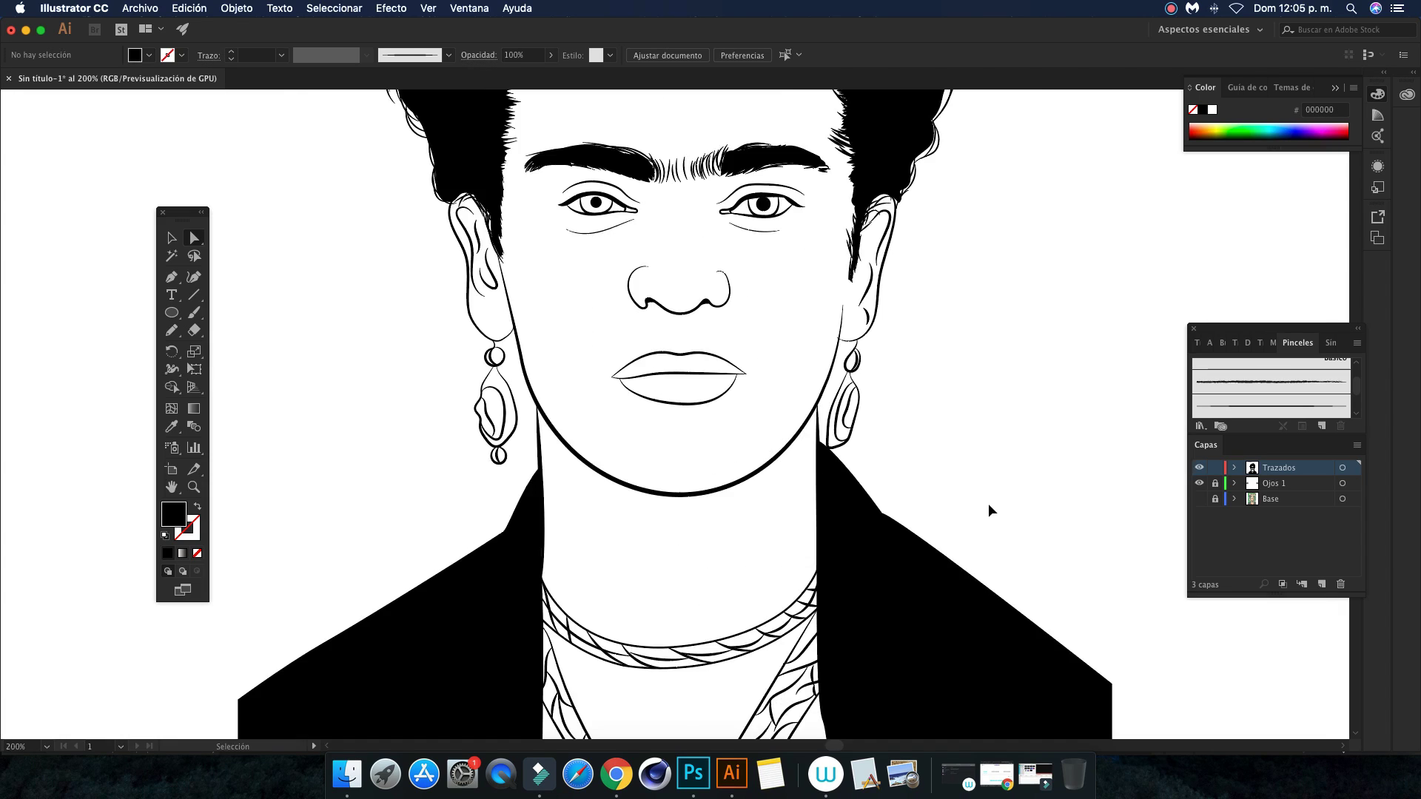
Zoom in and pan to the white gap in the hair above the forehead
key("ctrl+plus")
key("ctrl+plus")
left_click_drag(885, 252, 871, 458)
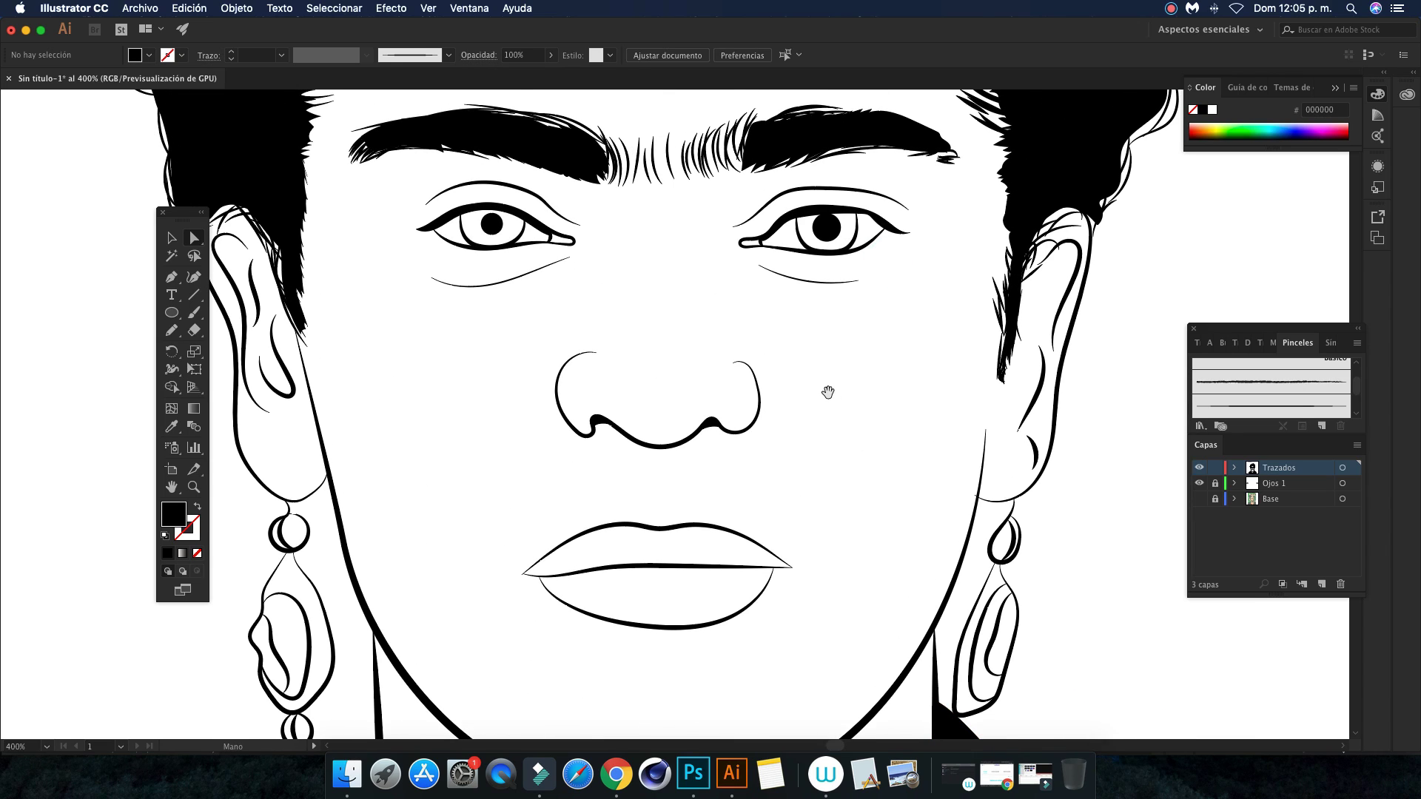
left_click_drag(825, 388, 815, 557)
left_click_drag(857, 344, 855, 508)
left_click_drag(878, 422, 873, 503)
left_click_drag(548, 414, 670, 426)
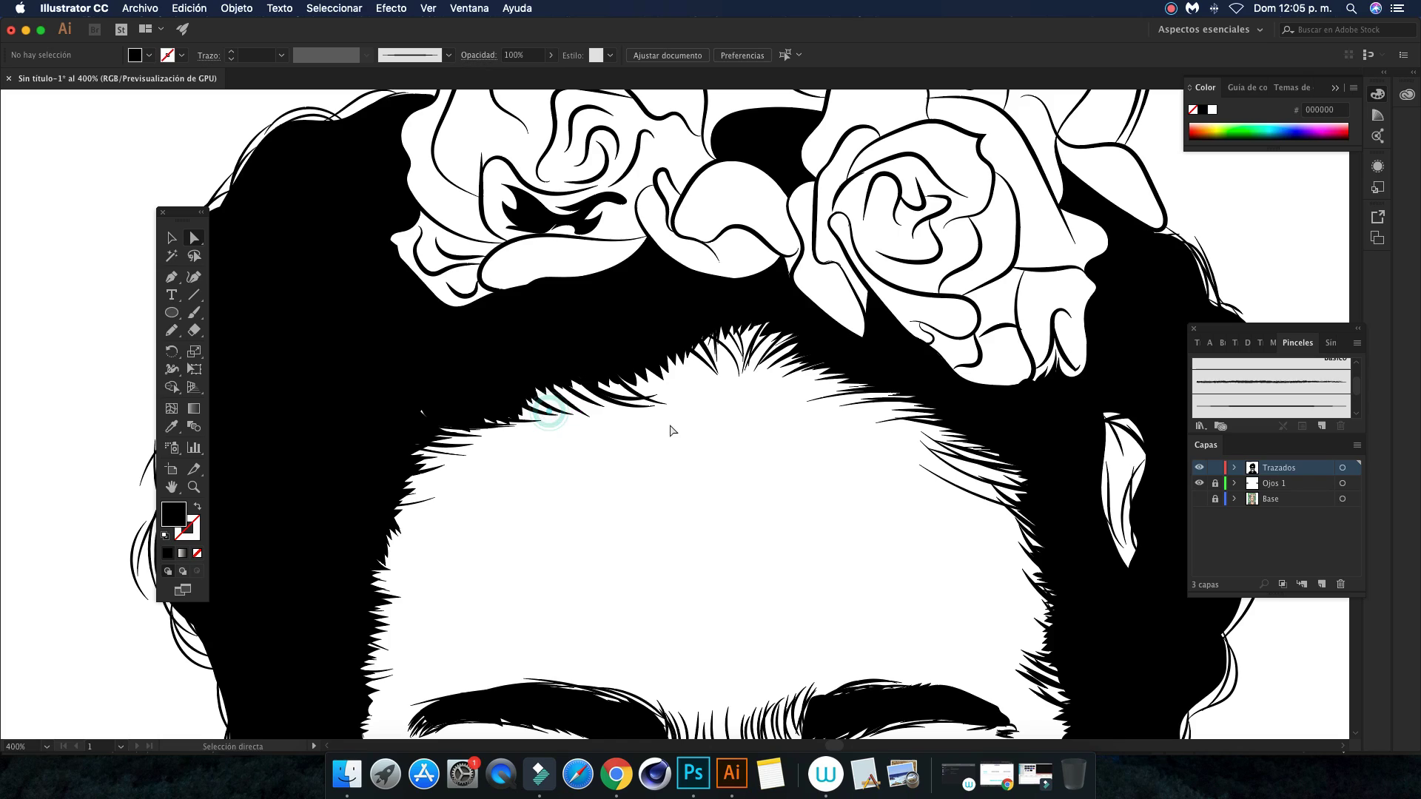
Draw a closed Pencil shape over the hair gap and fill it black
key("n")
mouse_move(457, 392)
left_mouse_down()
mouse_move(381, 430)
mouse_move(404, 452)
left_mouse_up()
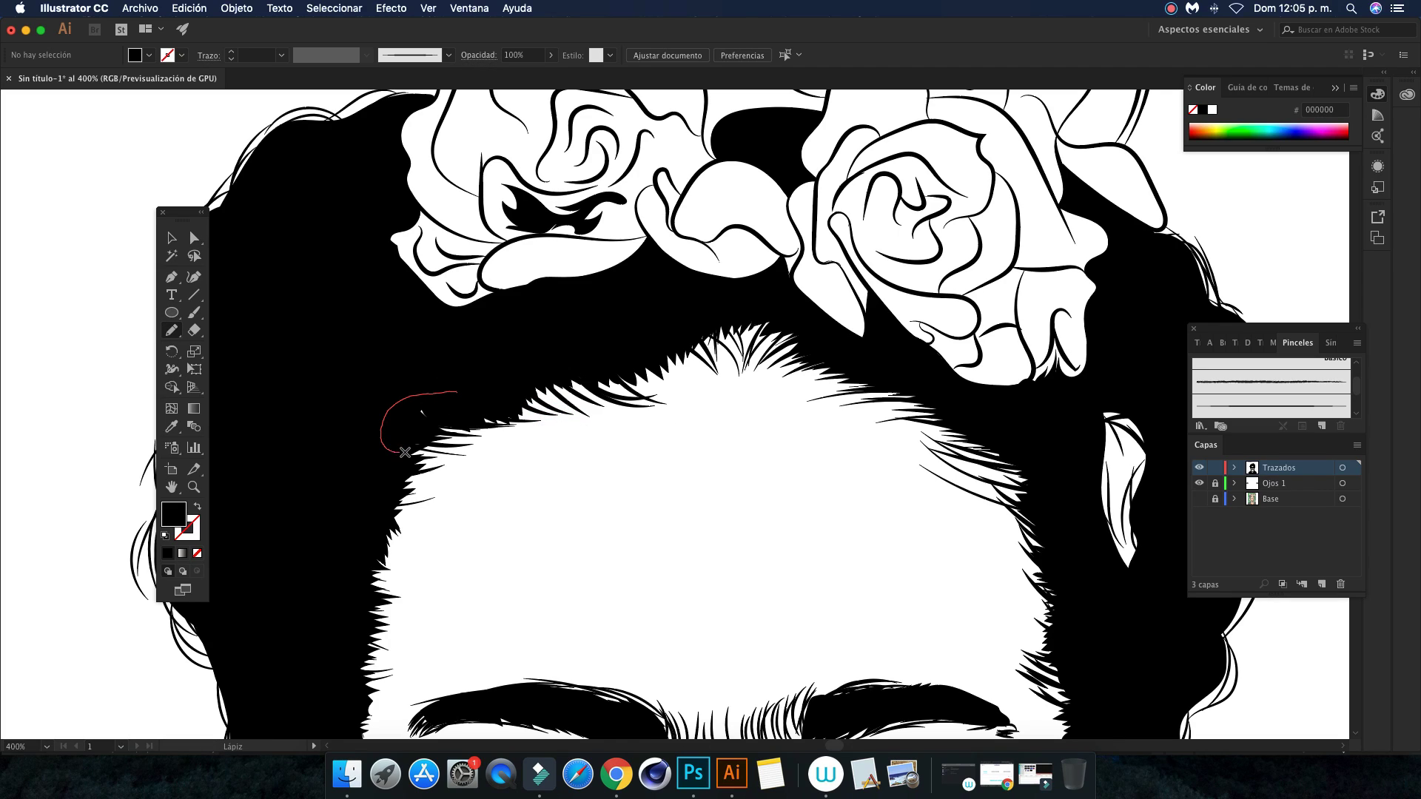
left_click_drag(461, 394, 460, 393)
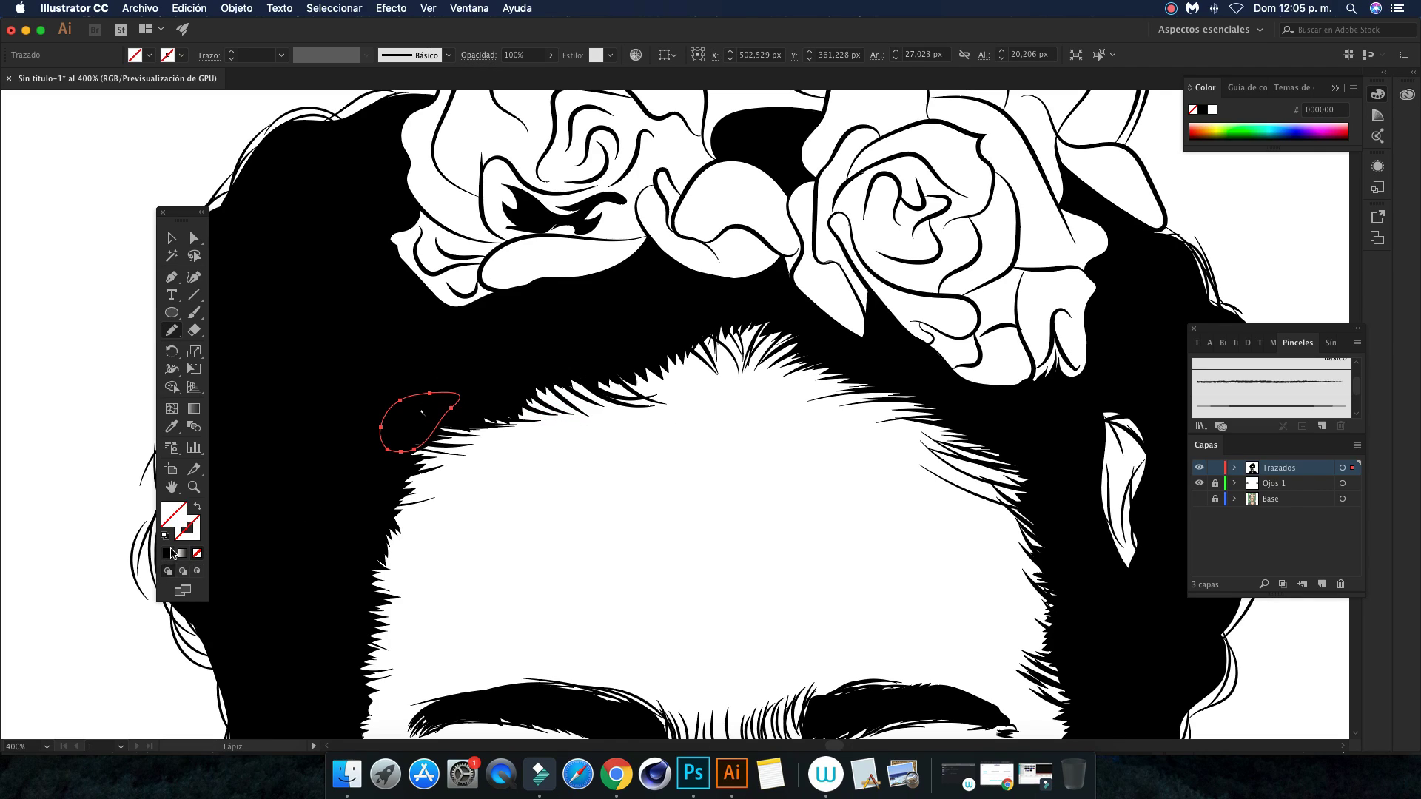
left_click(171, 553)
left_click(171, 237)
left_click(218, 137)
scroll(541, 270, "up", 5)
scroll(544, 260, "up", 1)
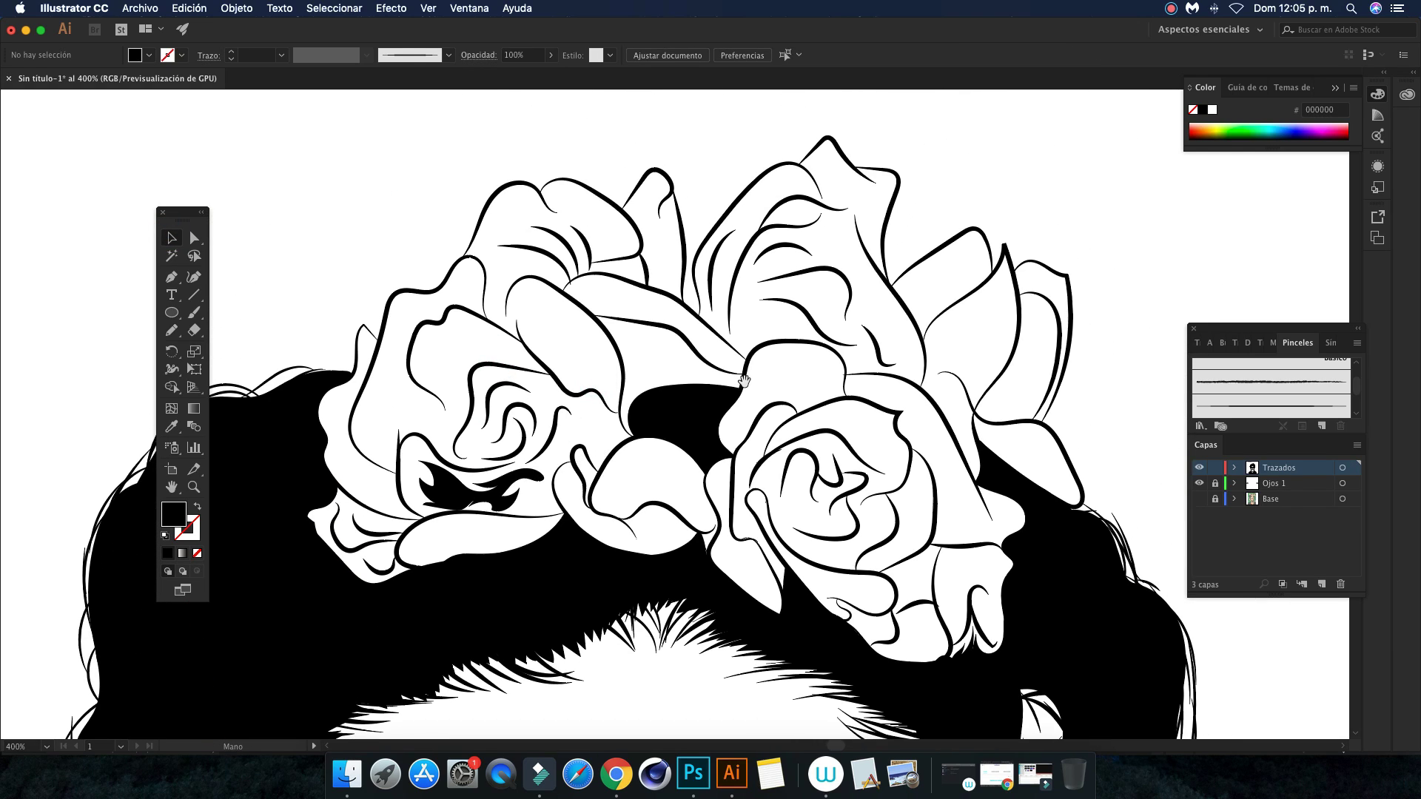
scroll(762, 379, "right", 2)
scroll(735, 381, "right", 2)
key("ctrl+0")
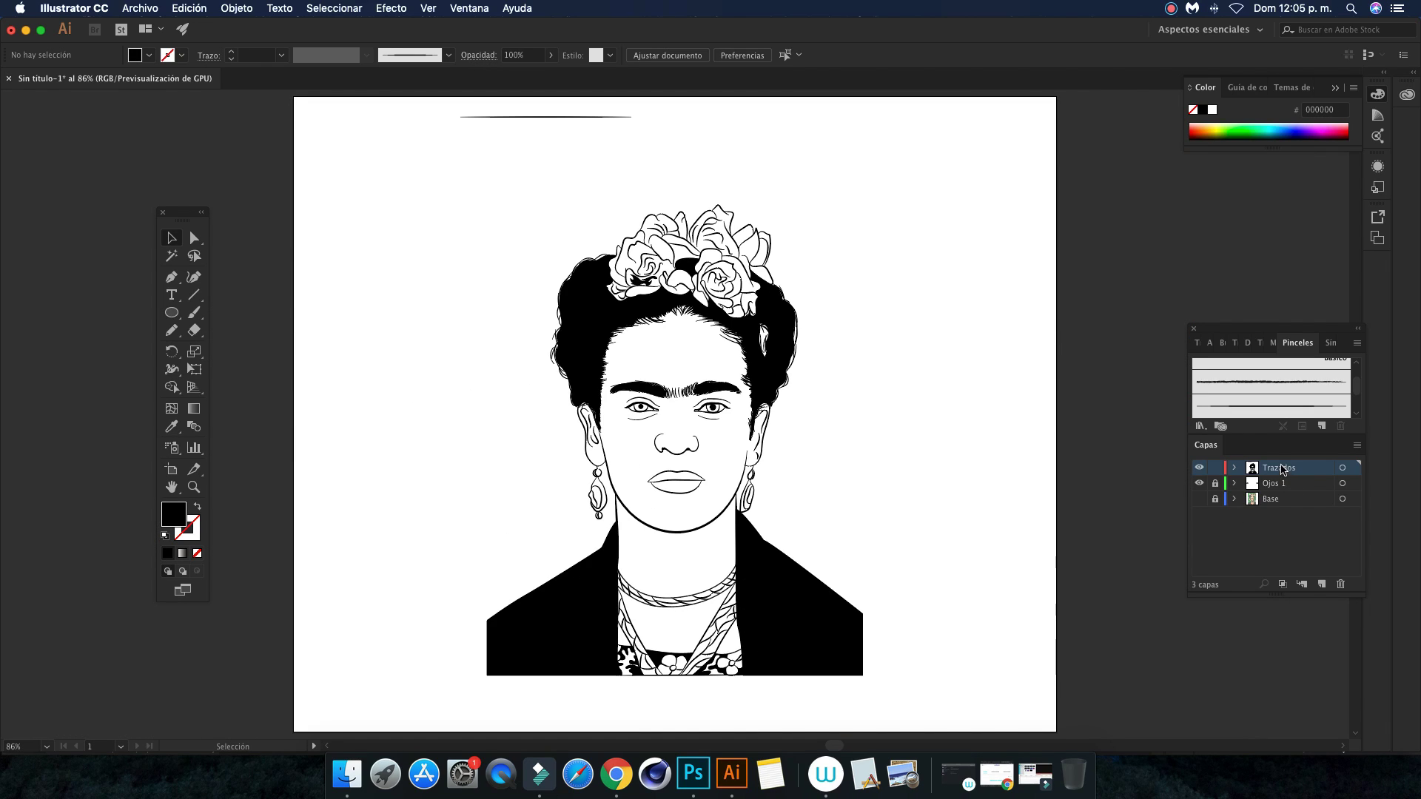
Duplicate Trazados, keeping the top copy named Trazados and renaming the lower one Color
left_click_drag(1286, 471, 1326, 587)
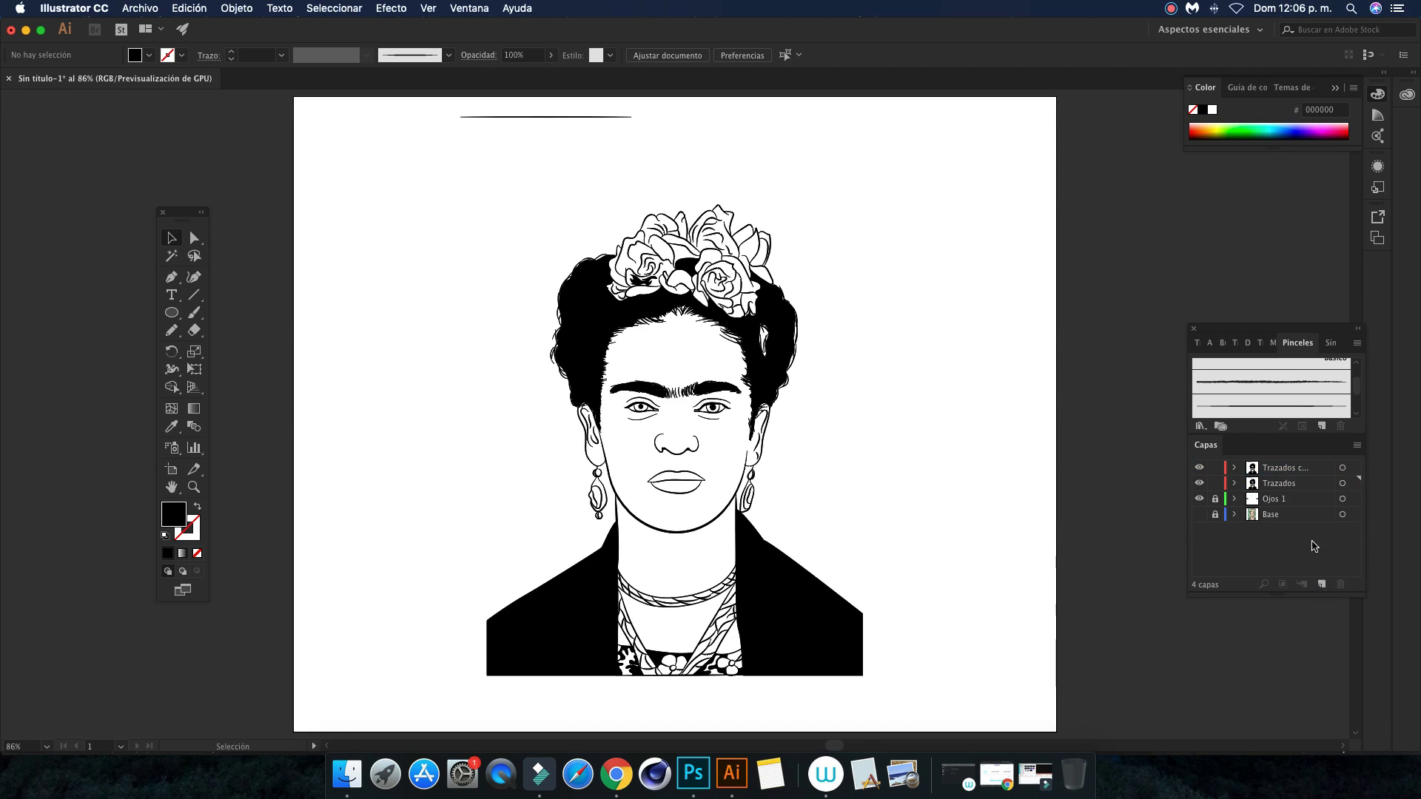
double_click(1292, 468)
left_click(1292, 469)
key("BackSpace")
key("BackSpace")
key("BackSpace")
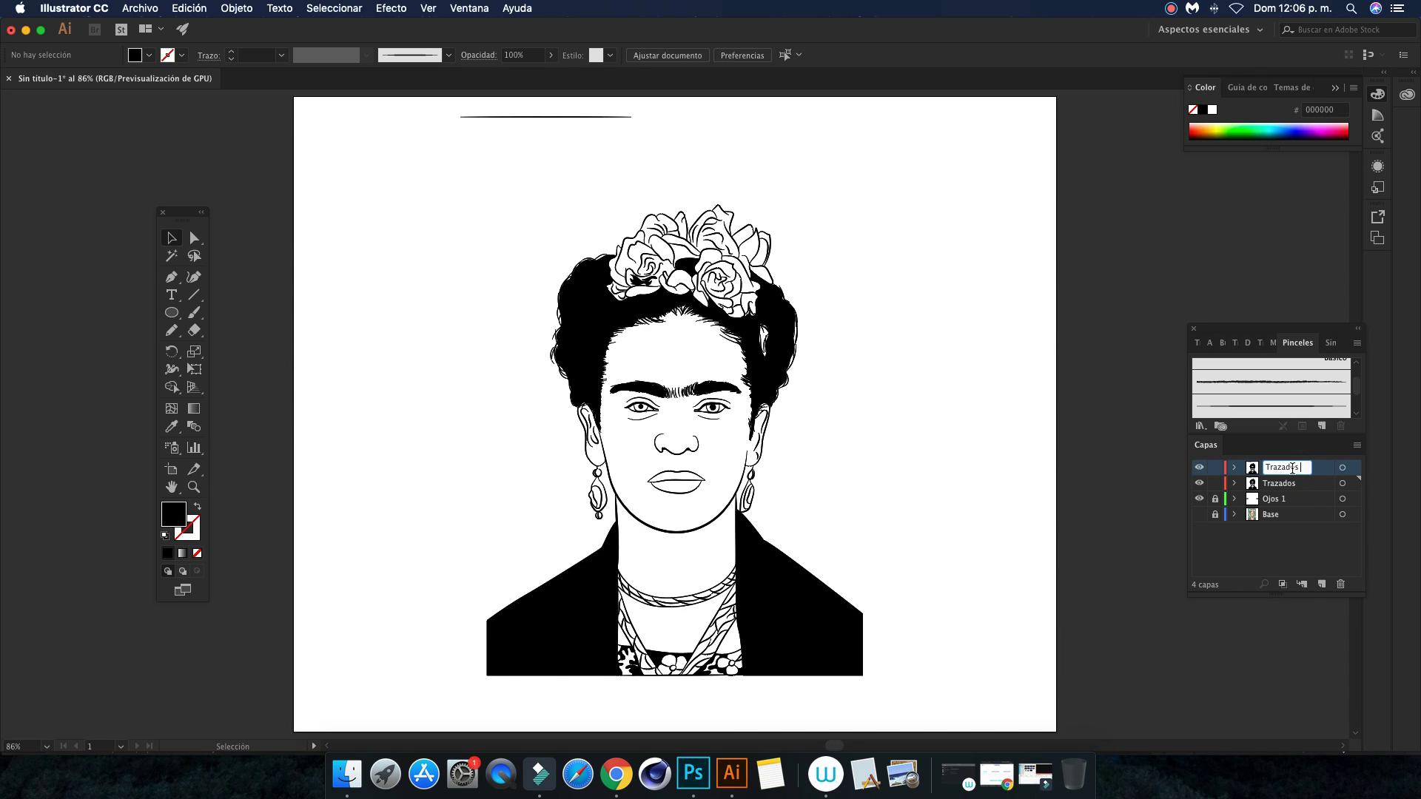
key("Return")
double_click(1282, 490)
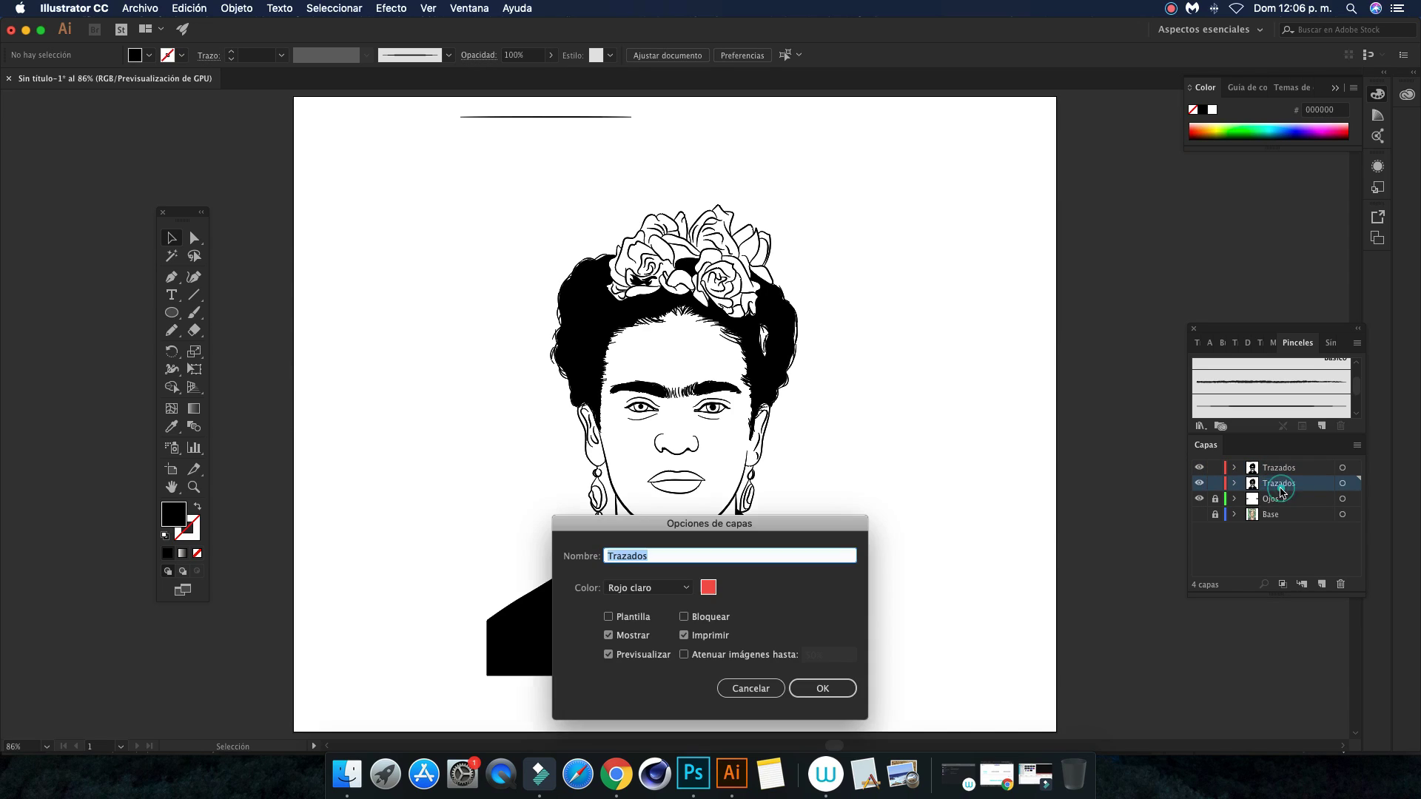
type("olor")
key("Return")
Delete the stray line above the portrait on the Trazados layer
left_click(1215, 468)
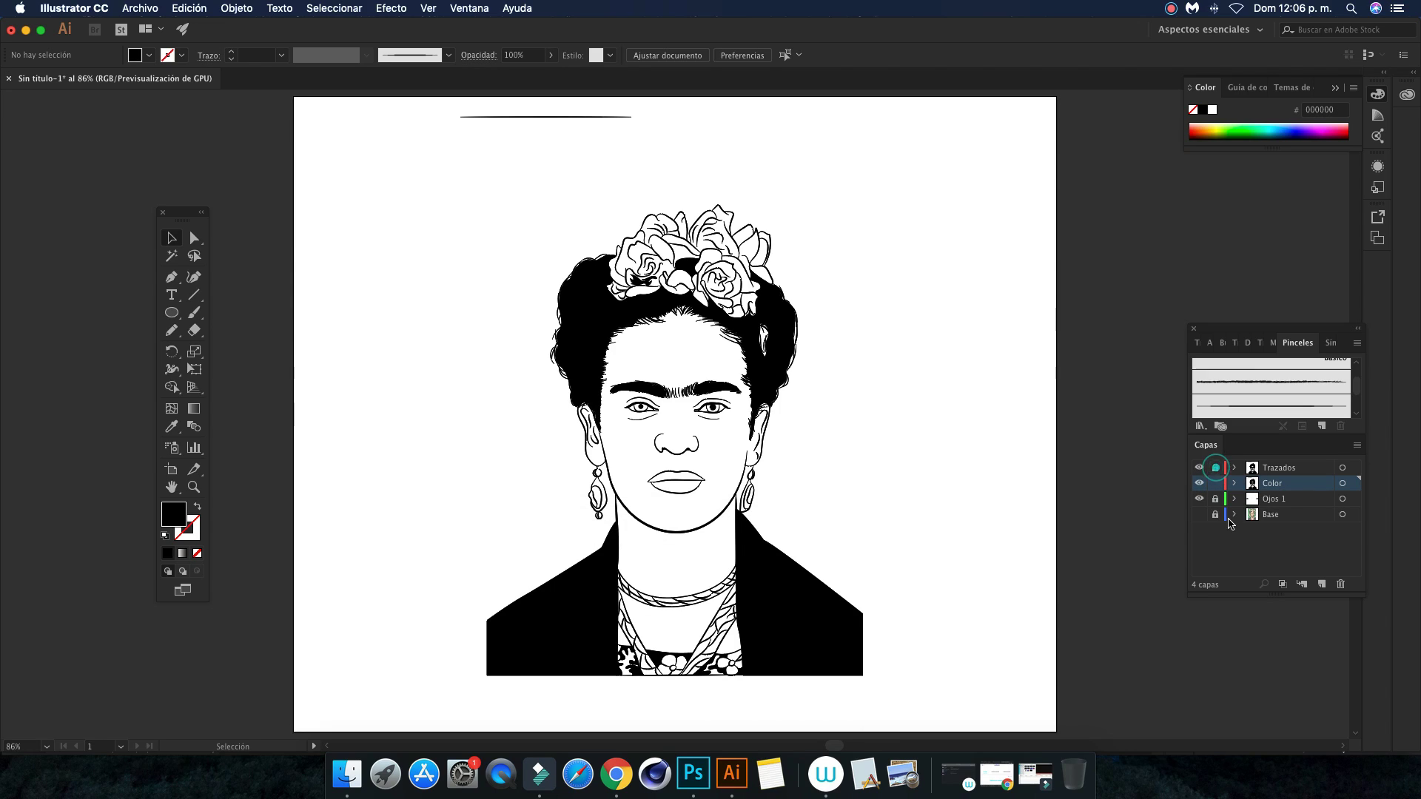
left_click(581, 118)
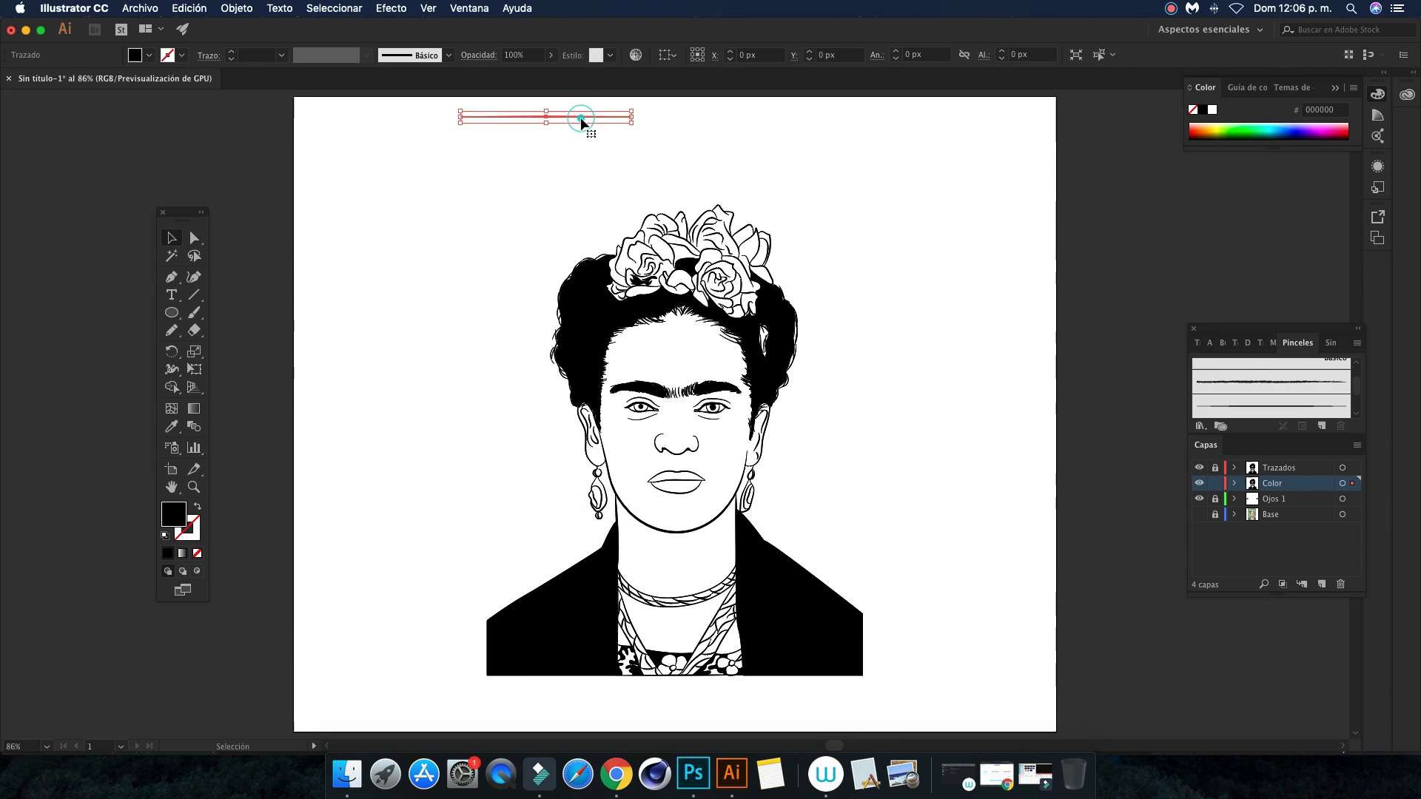
left_click(1216, 467)
left_click(591, 117)
key("Delete")
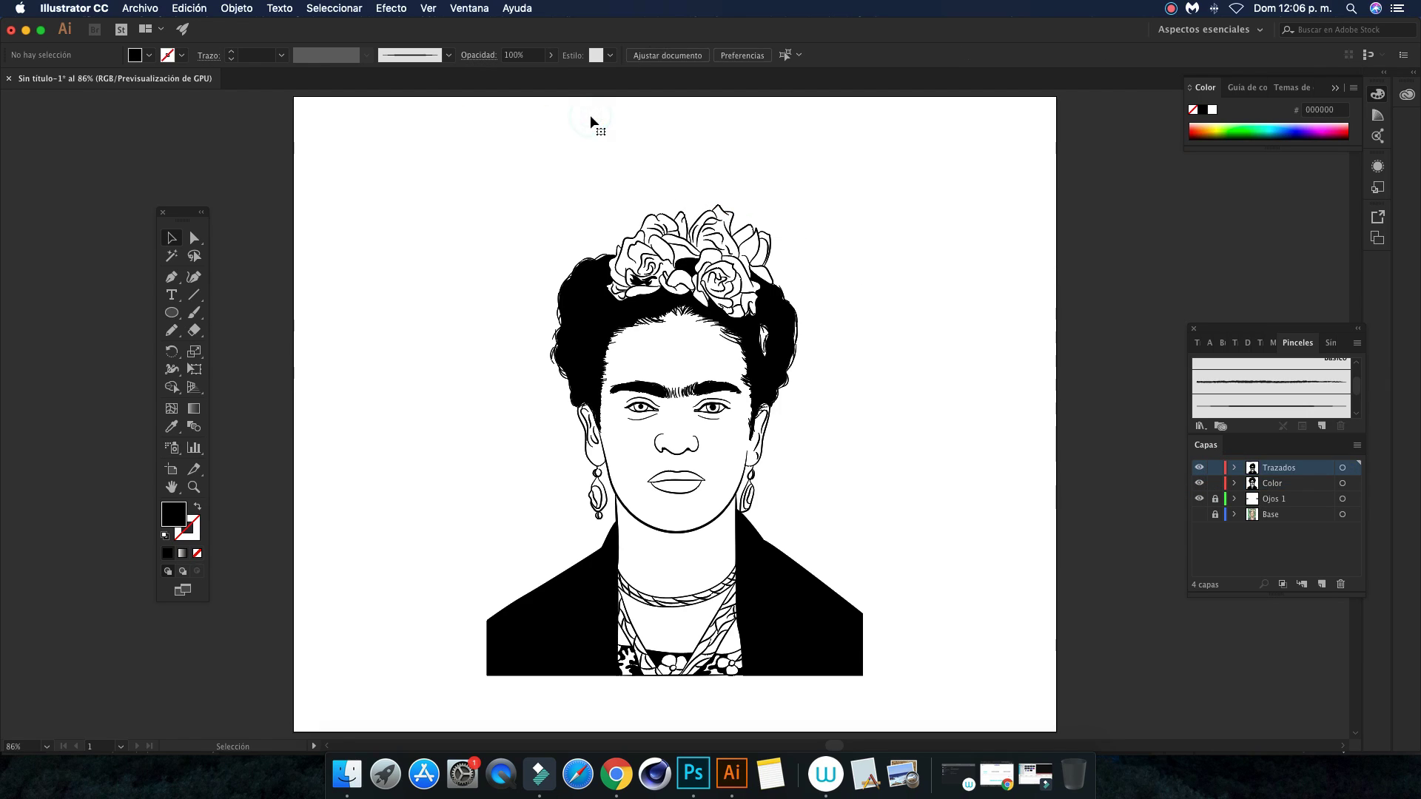
Select all portrait paths on the Color layer and expand their appearance
left_click(1276, 485)
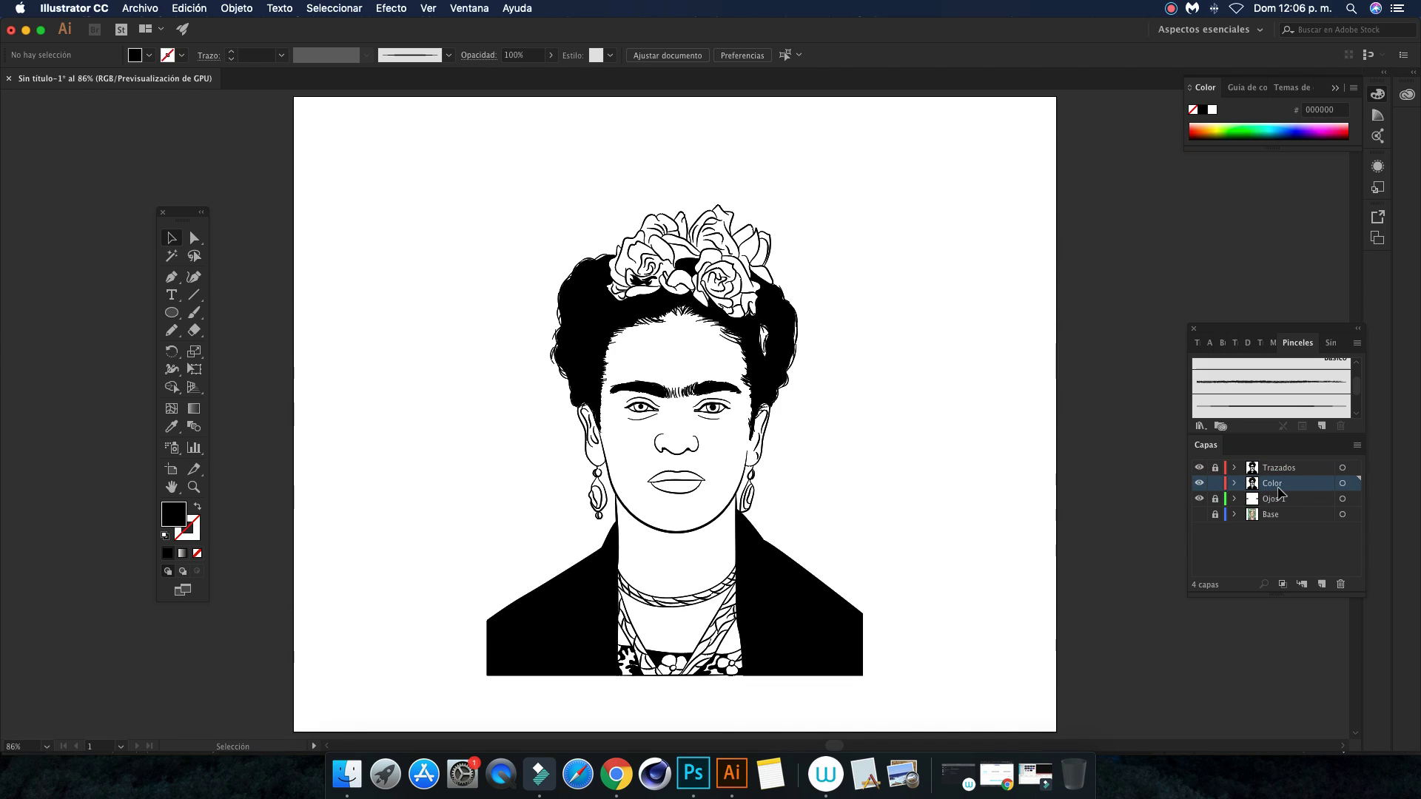
key("super+minus")
left_click_drag(475, 202, 923, 670)
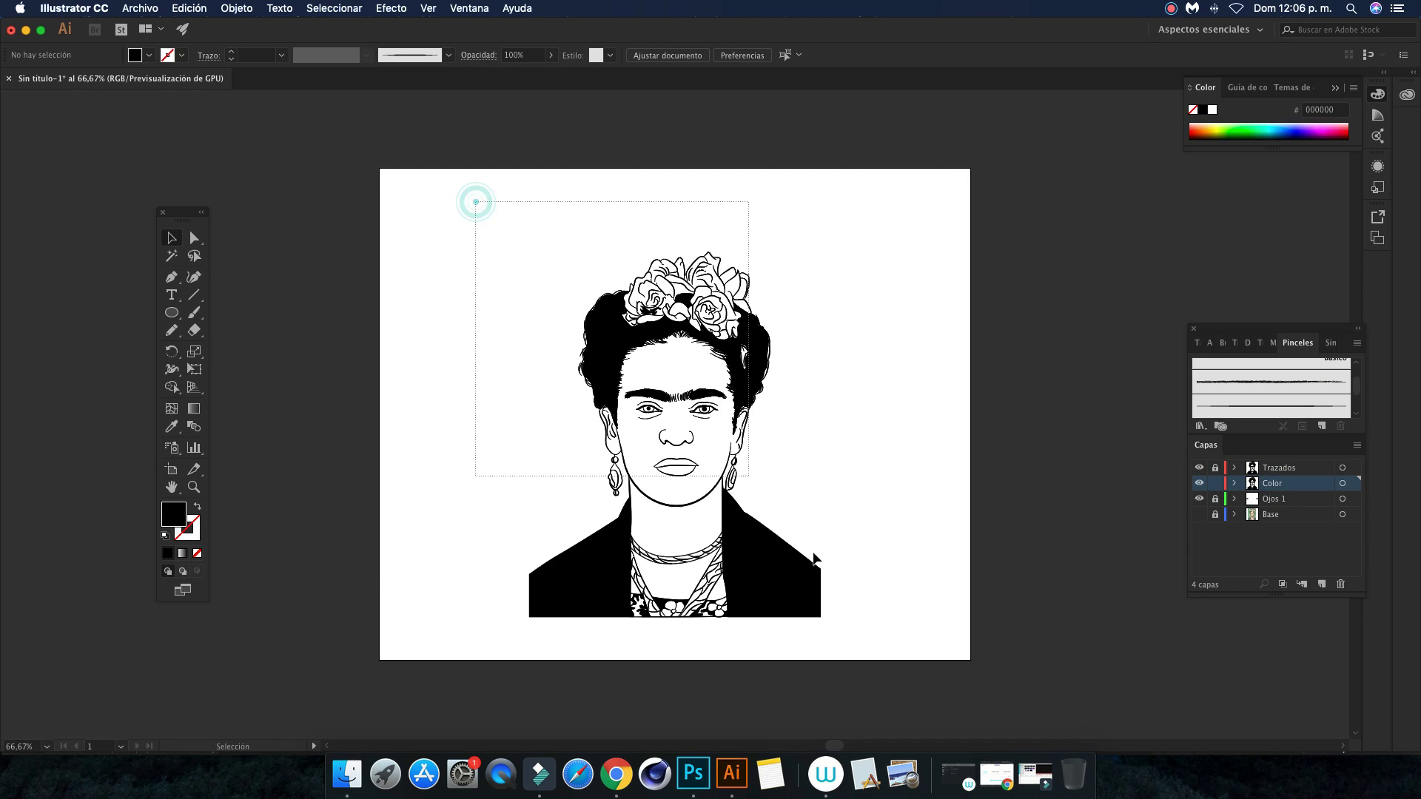
left_click(232, 8)
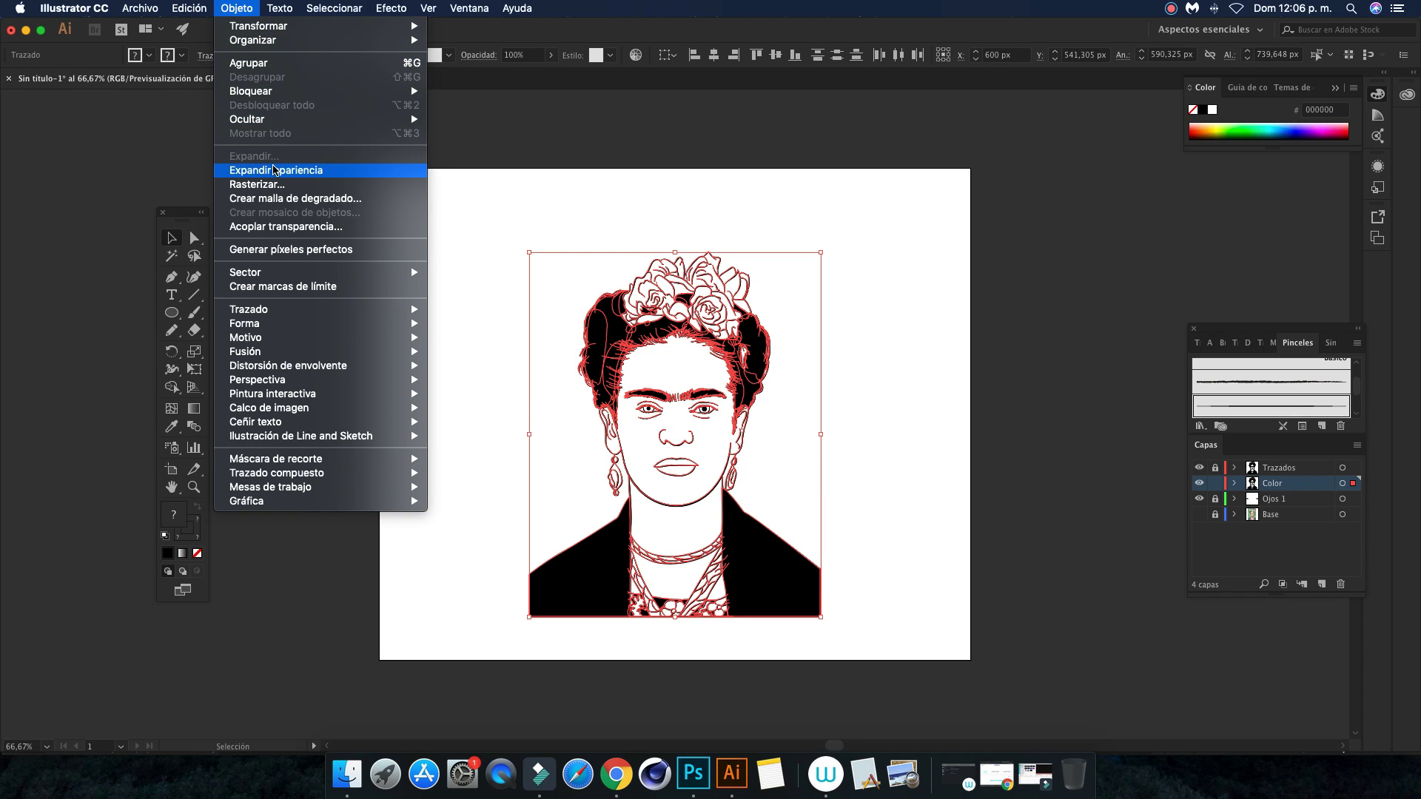
left_click(273, 169)
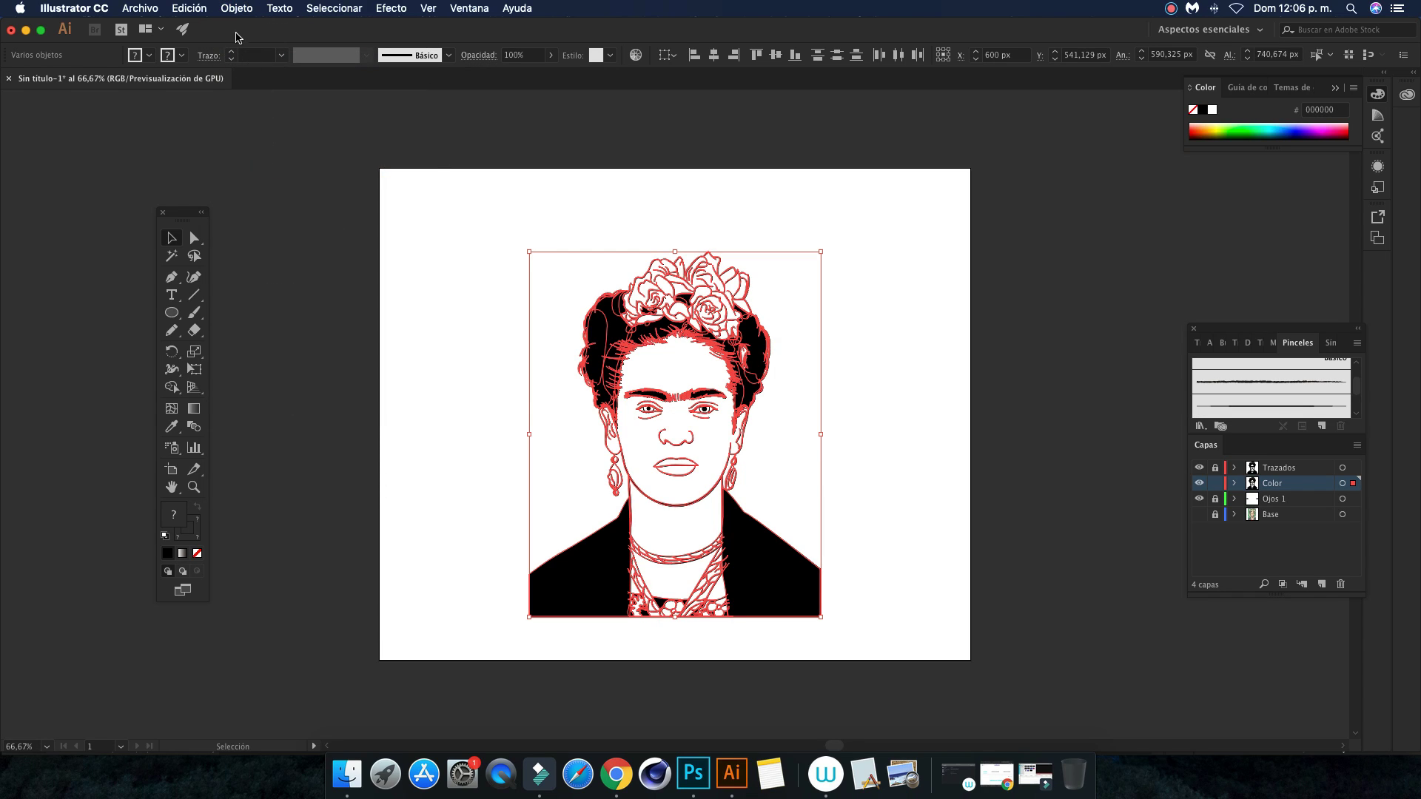
Expand the selection's fill and stroke into plain grouped shapes
left_click(236, 8)
left_click(264, 157)
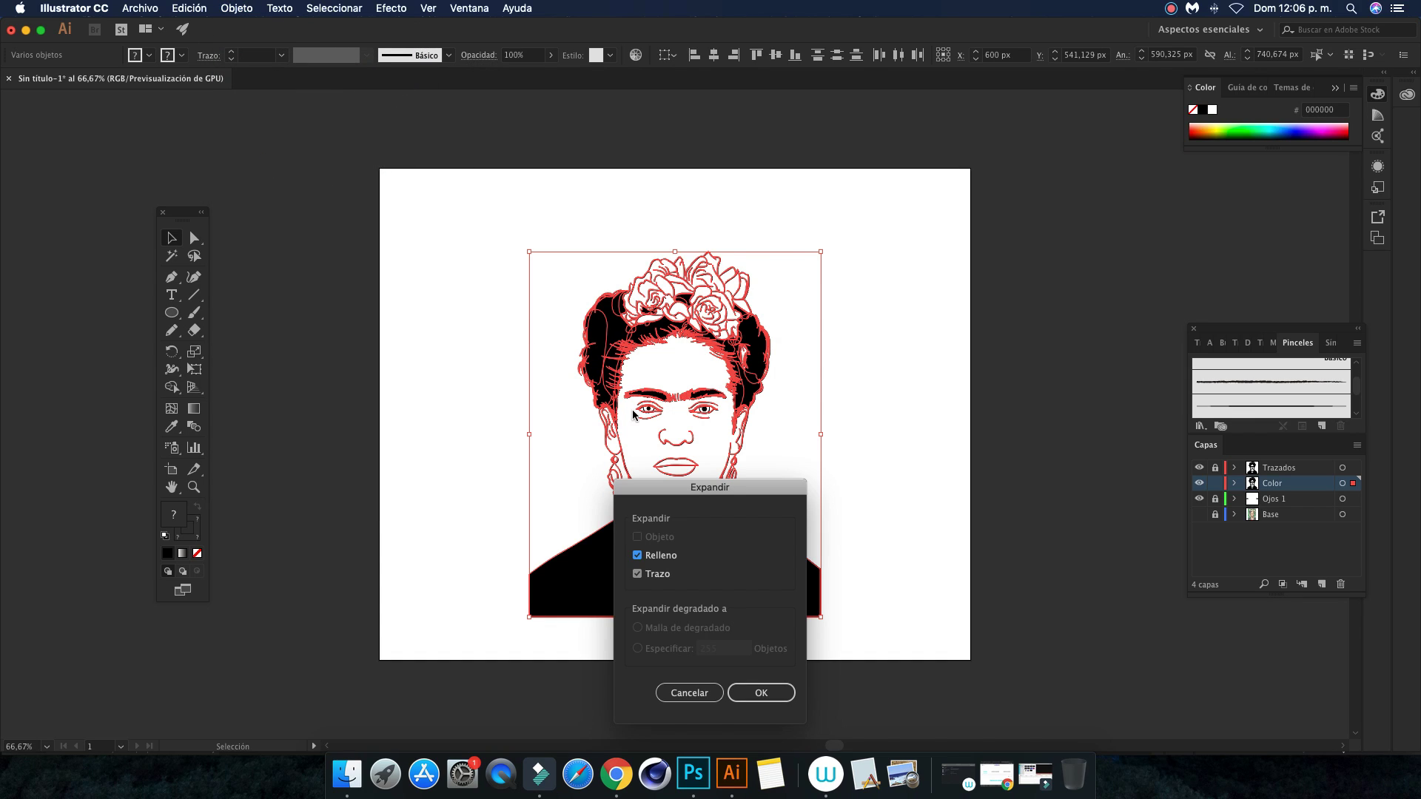
left_click(743, 689)
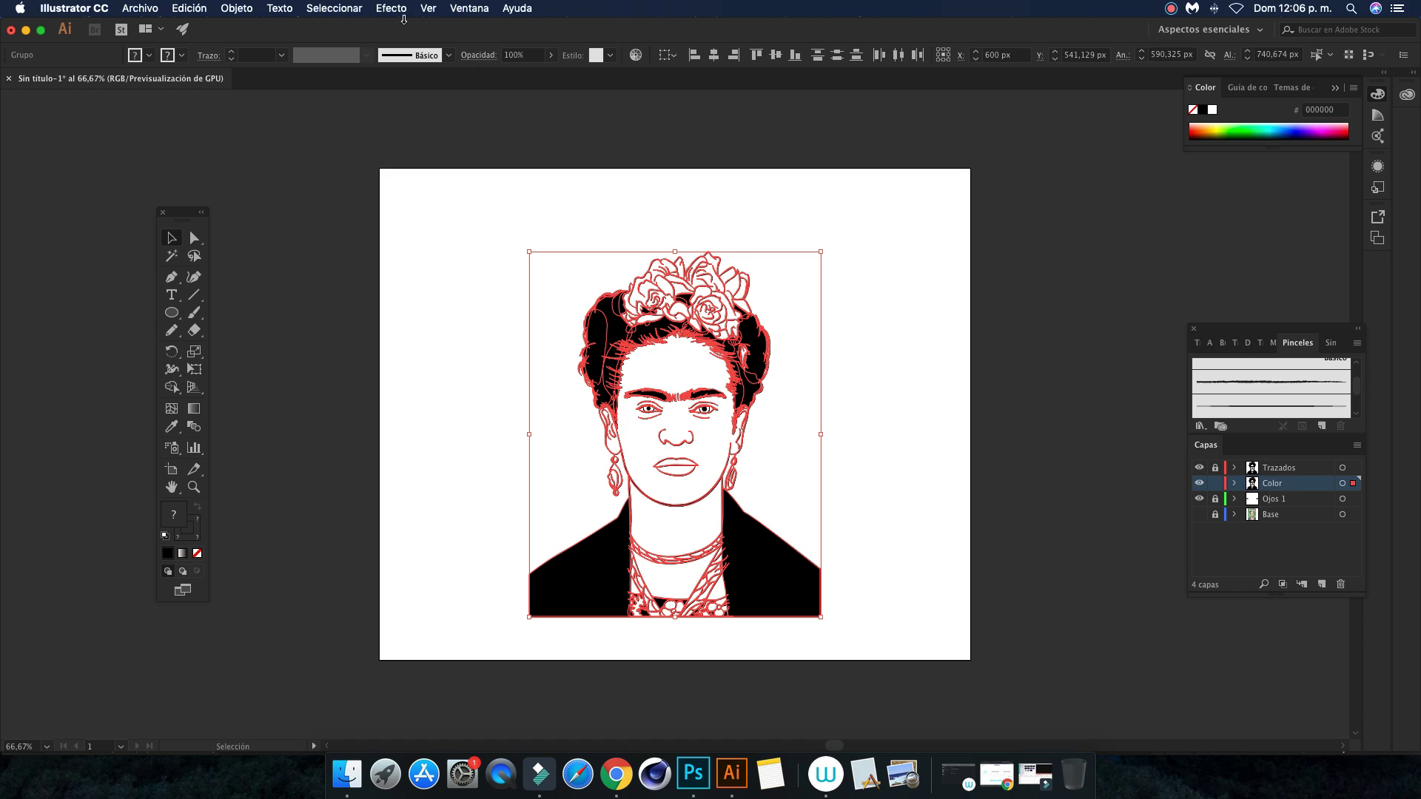
Merge the selected portrait shapes into one with Pathfinder's Unite
left_click(454, 7)
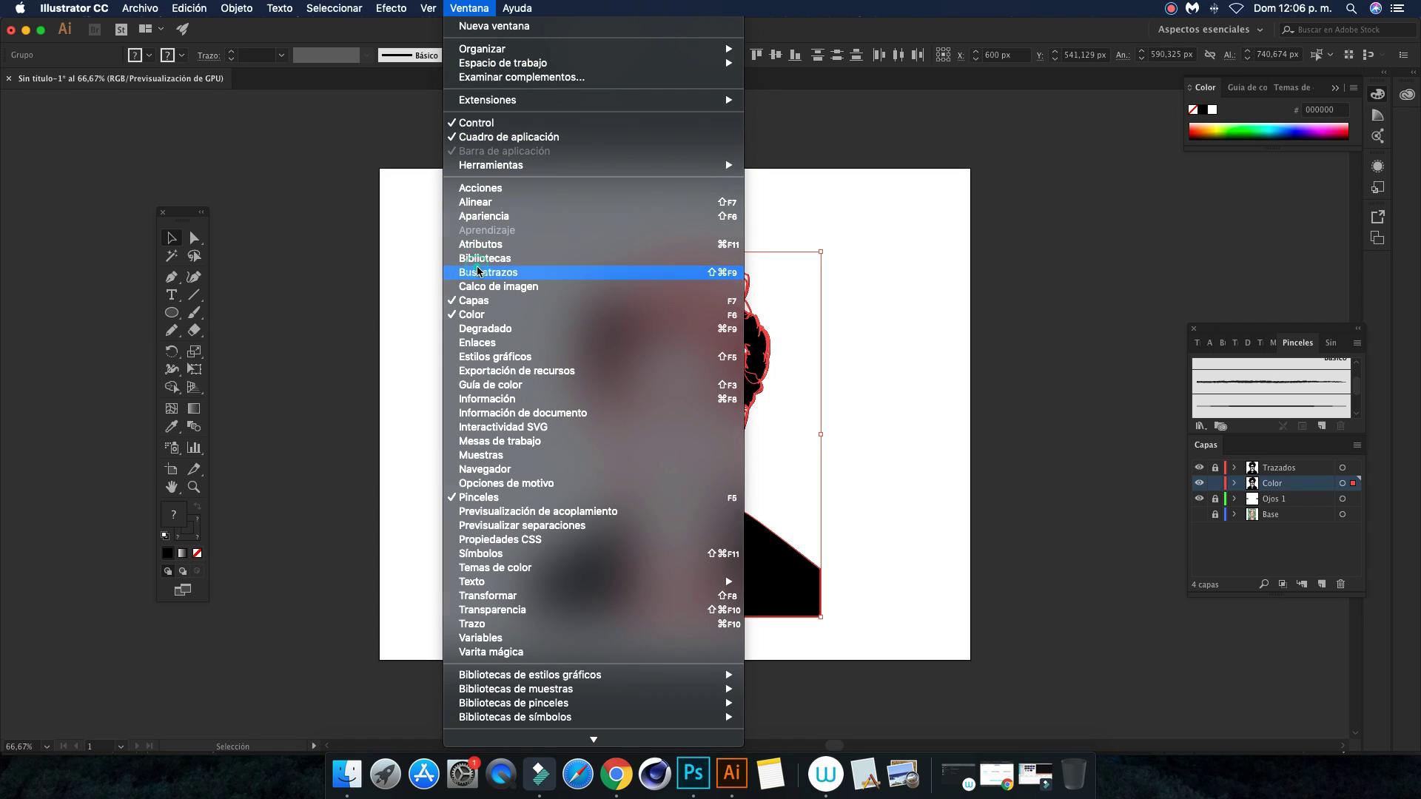
left_click(479, 271)
left_click(1201, 384)
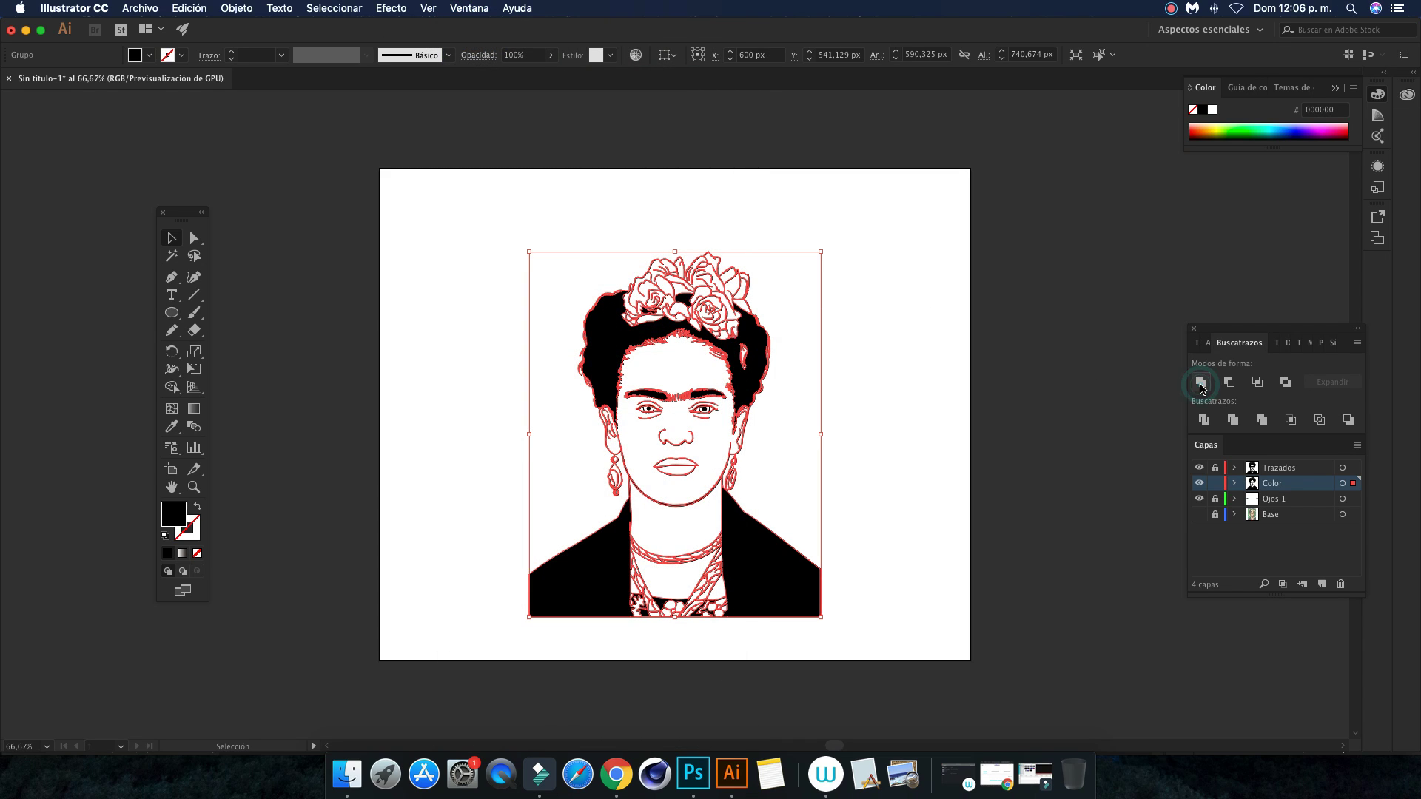
Deselect the merged portrait artwork and hide the Trazados layer
left_click(965, 373)
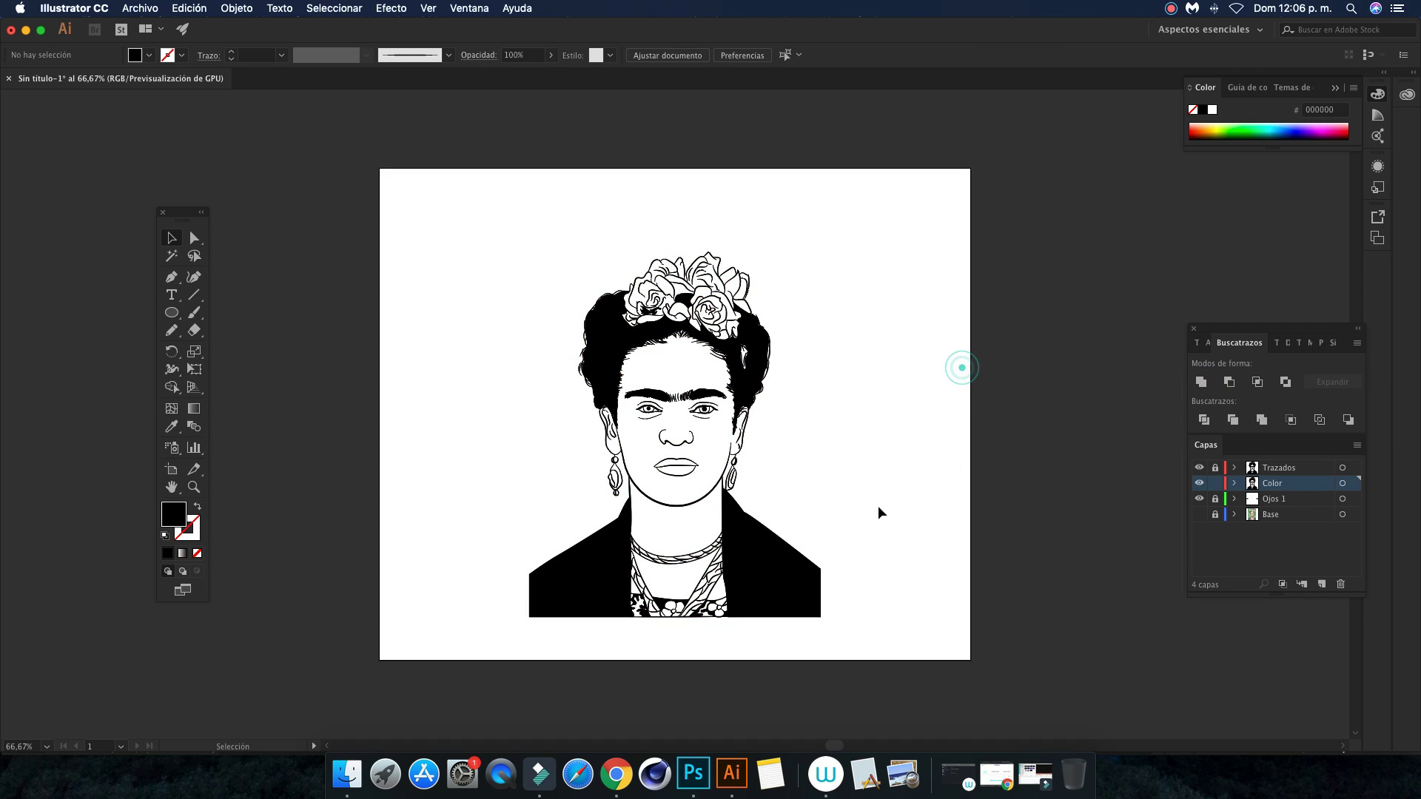
left_click(759, 348)
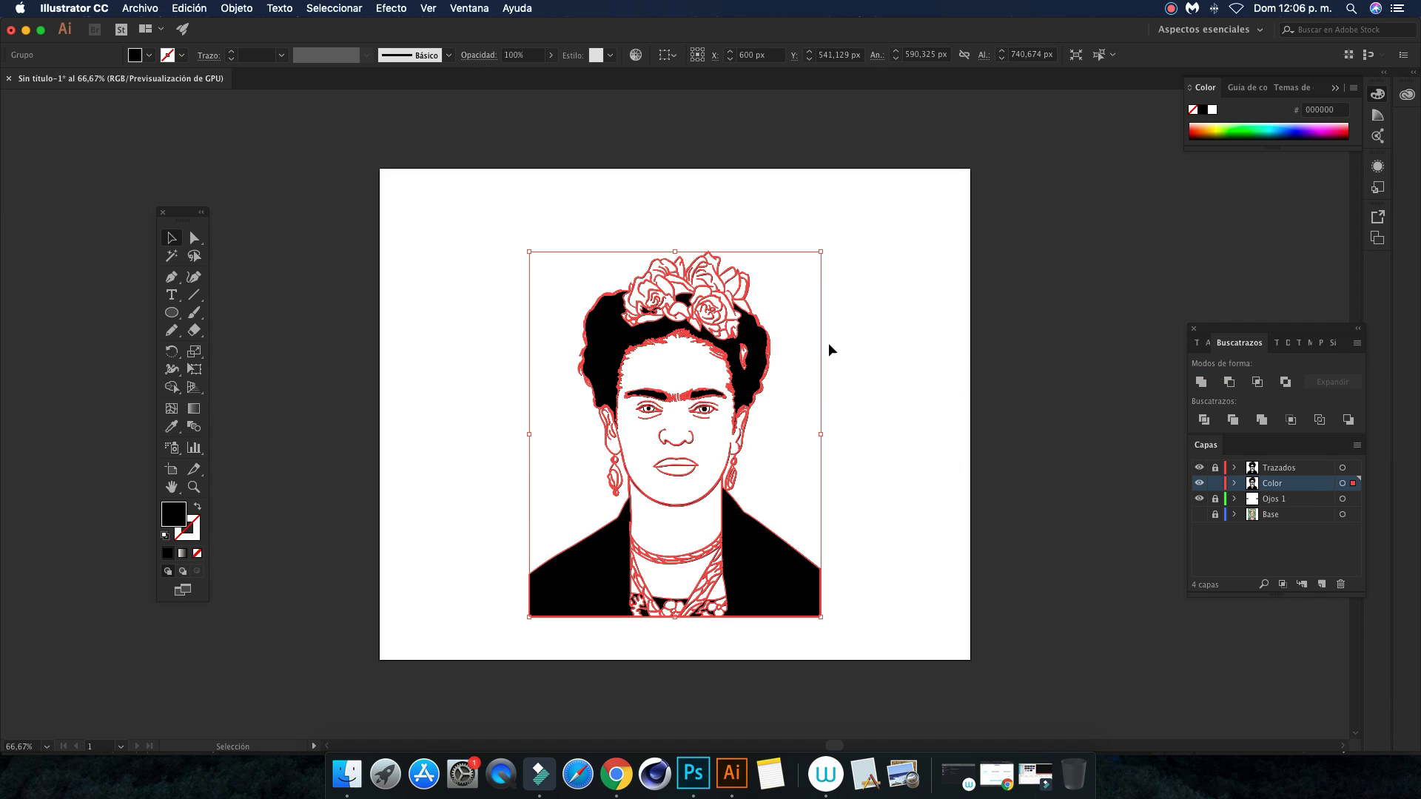
left_click(957, 340)
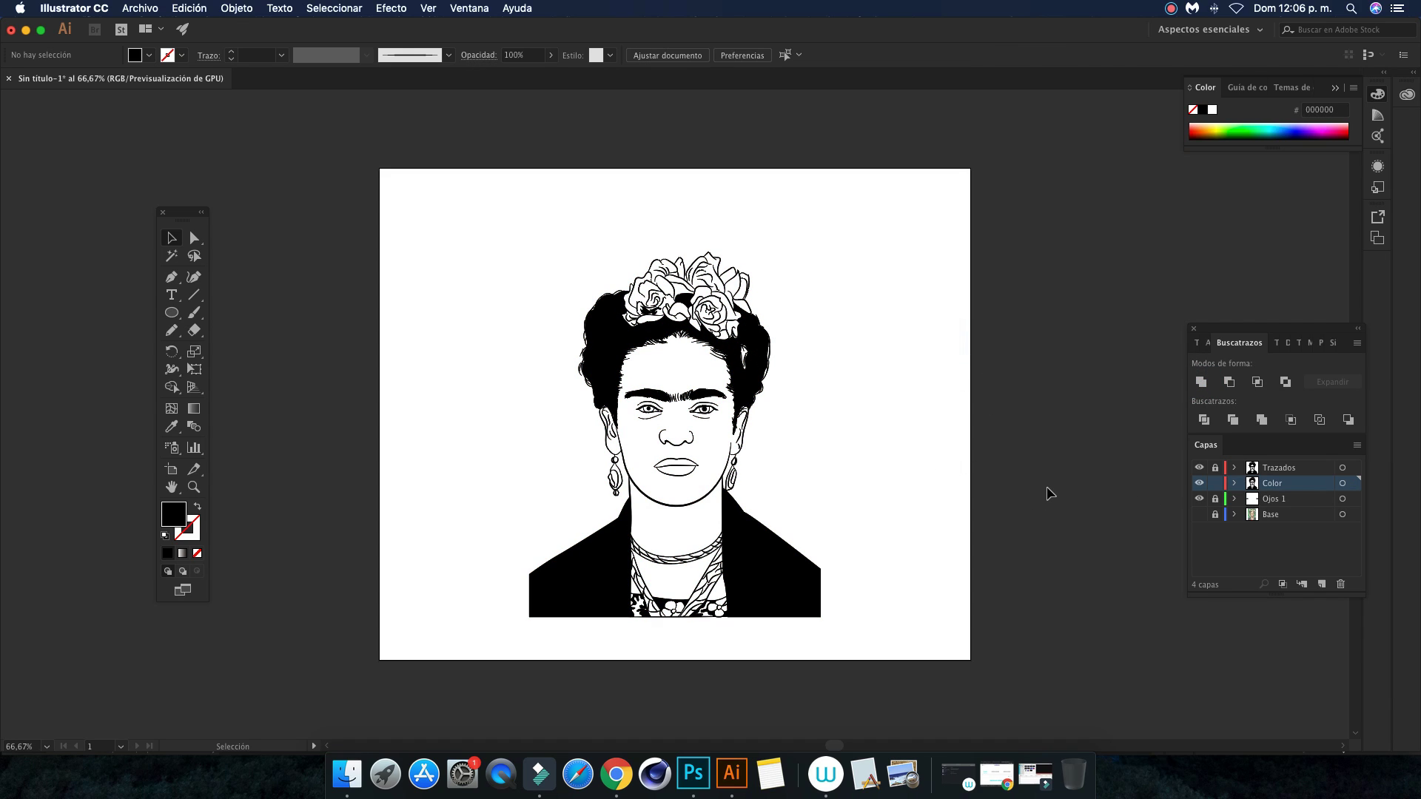
left_click(1199, 469)
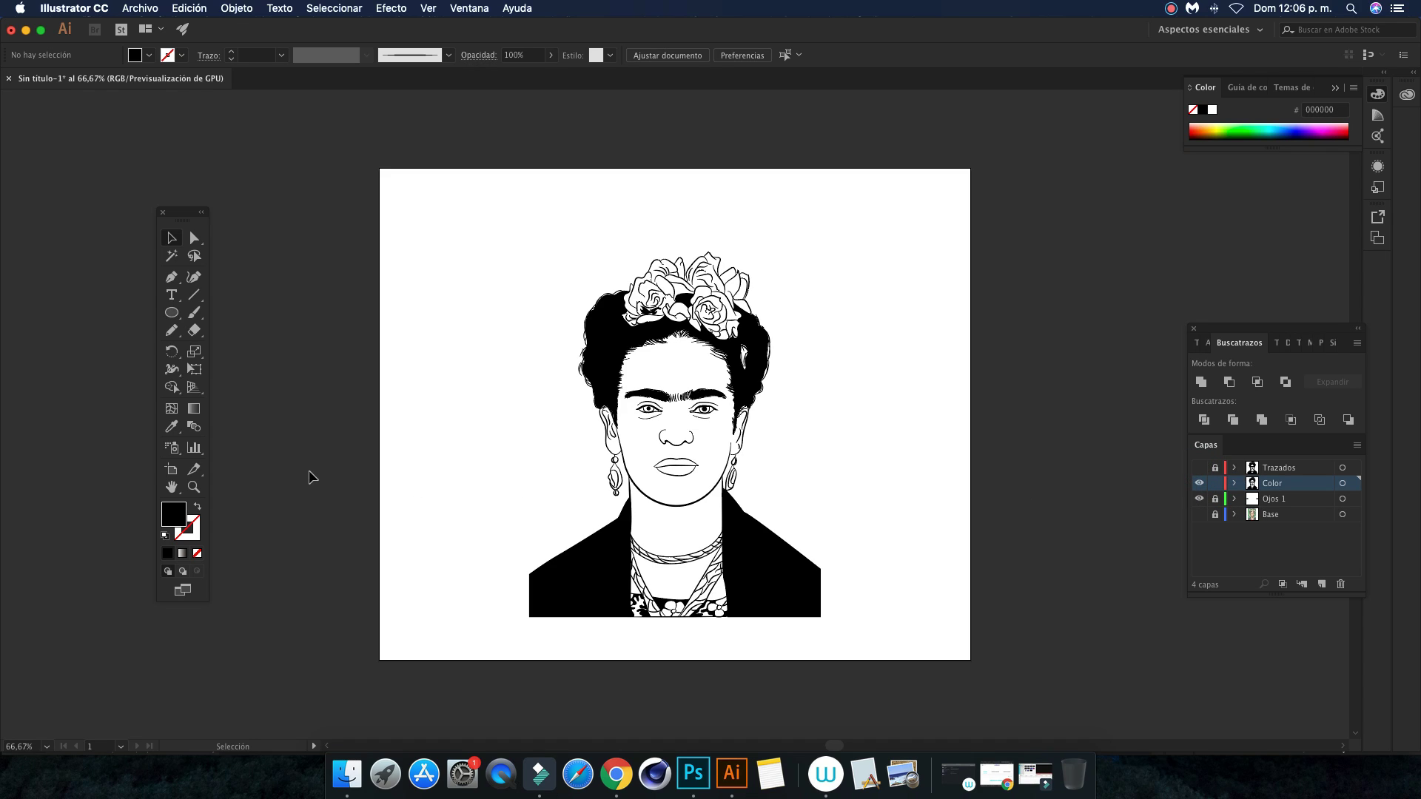
Draw an orange-filled rectangle covering the whole portrait
mouse_move(167, 320)
left_mouse_down()
mouse_move(222, 348)
mouse_move(222, 270)
left_mouse_up()
left_click(148, 57)
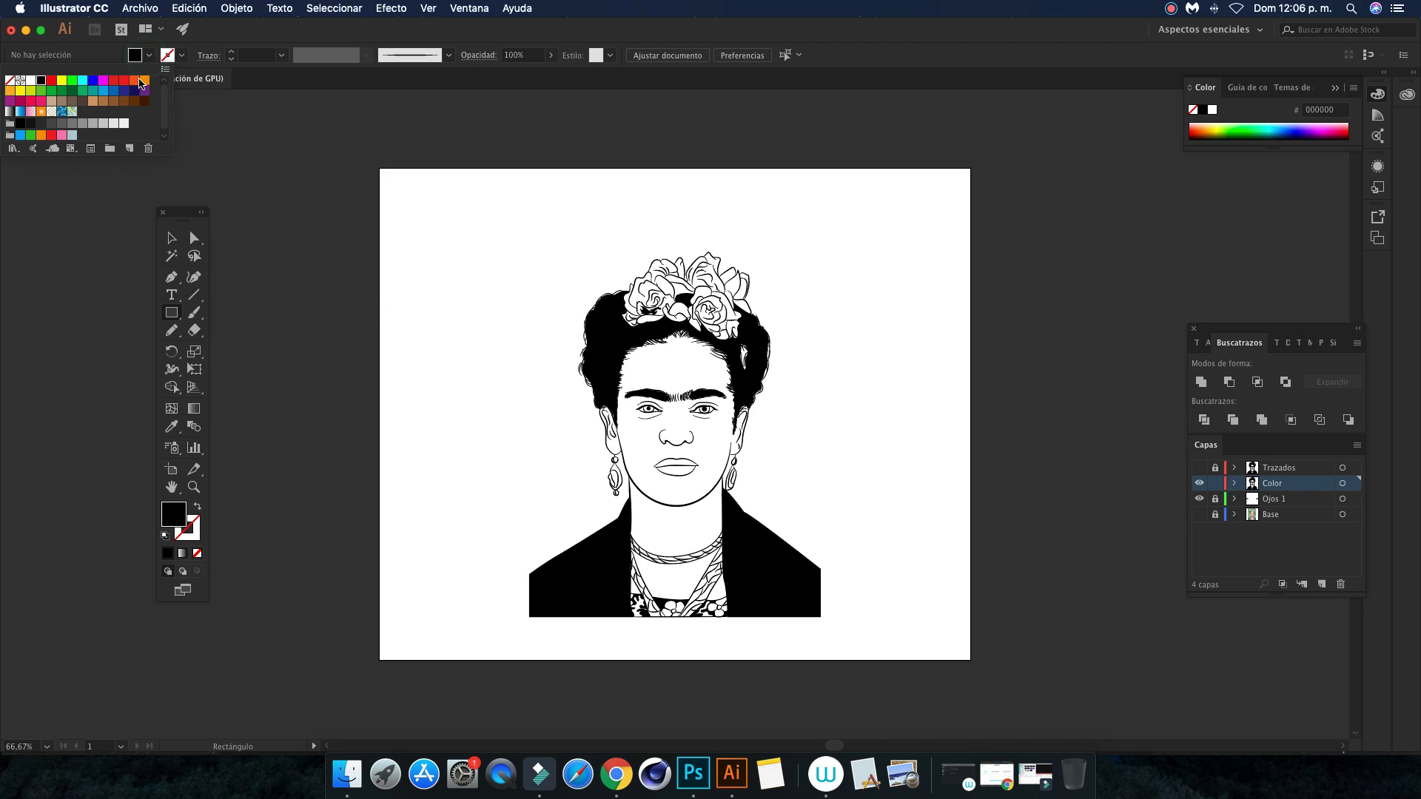
left_click(10, 91)
mouse_move(483, 195)
left_mouse_down()
mouse_move(782, 676)
mouse_move(891, 683)
left_mouse_up()
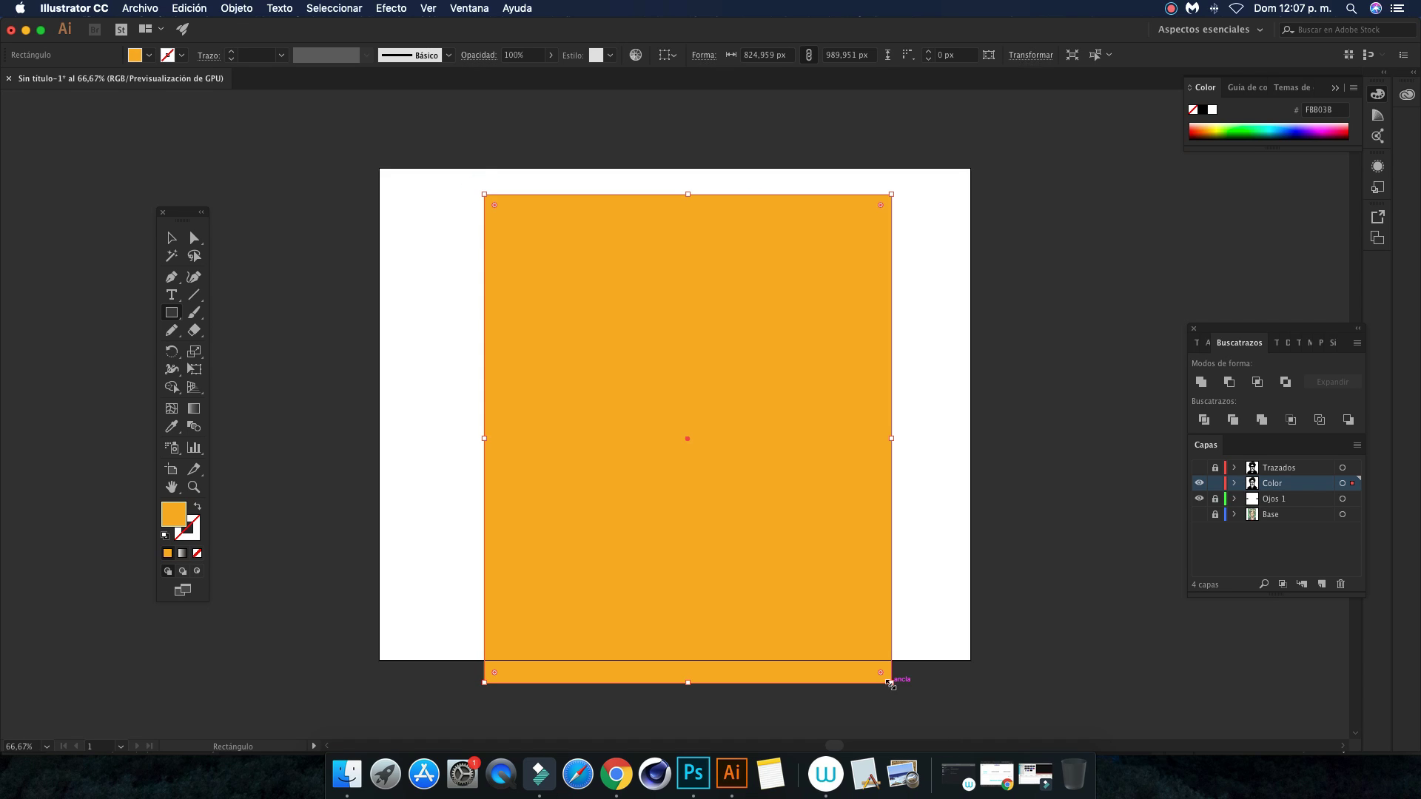
Send the orange rectangle backward and move the Color layer below Ojos 1
left_click(171, 238)
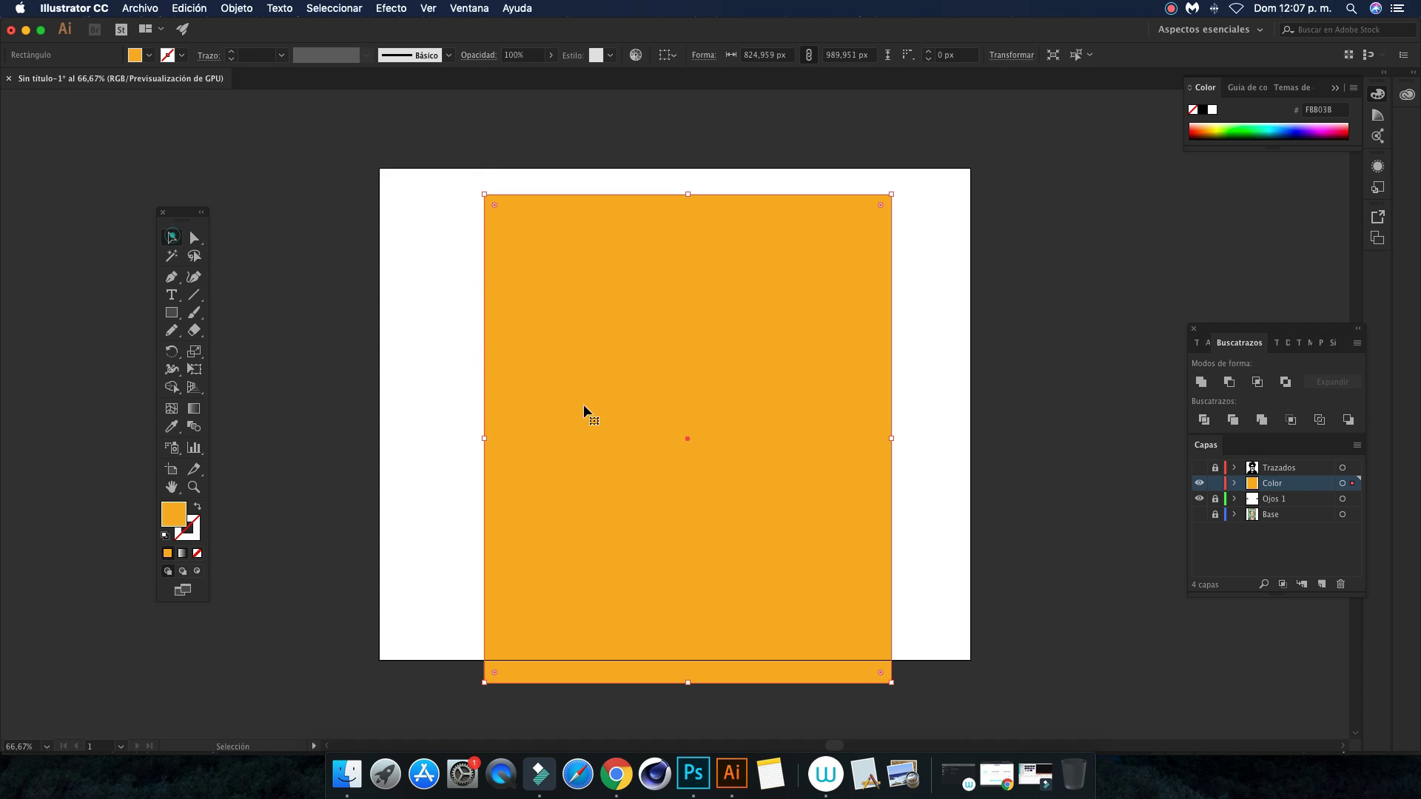
right_click(814, 323)
mouse_move(855, 546)
left_click(1050, 588)
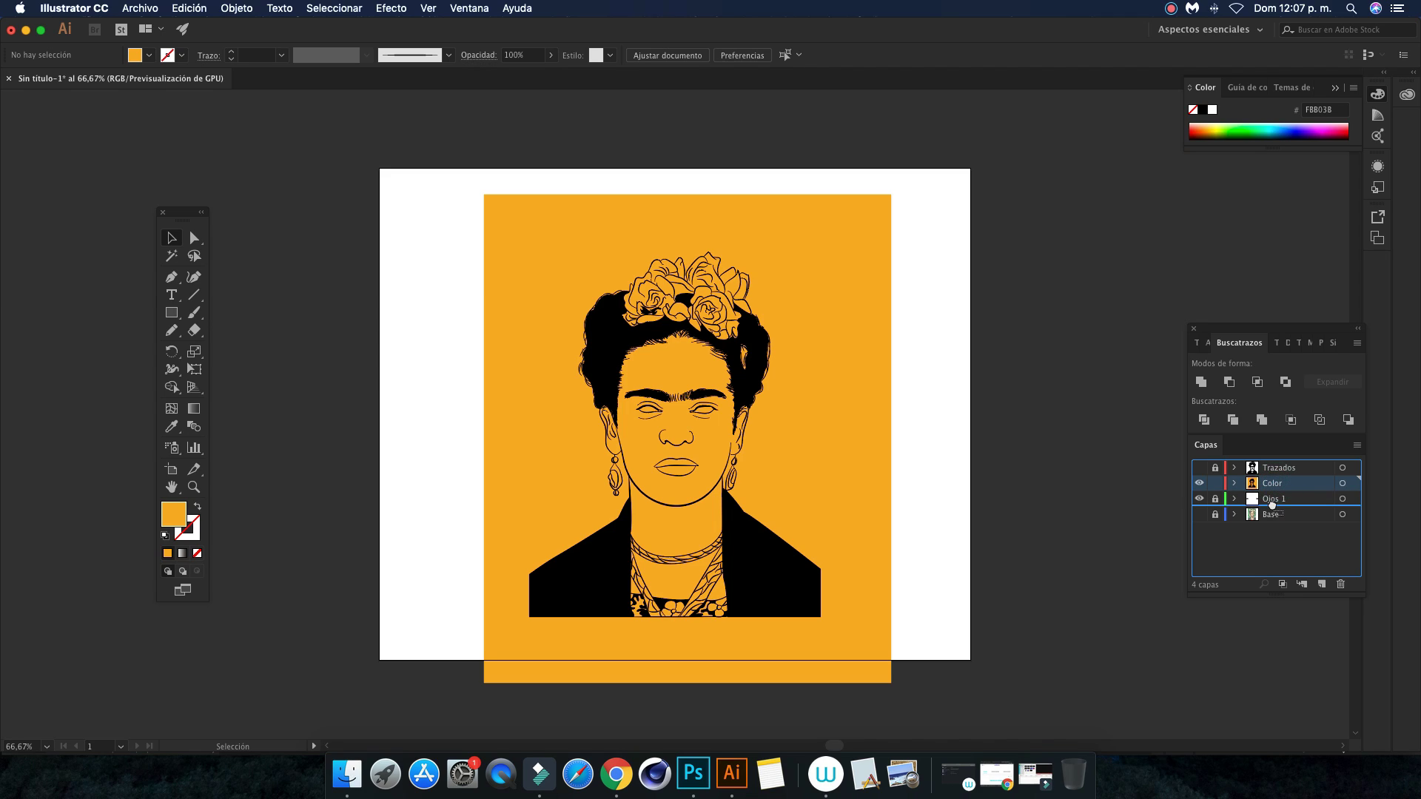
left_click_drag(1275, 486, 1273, 508)
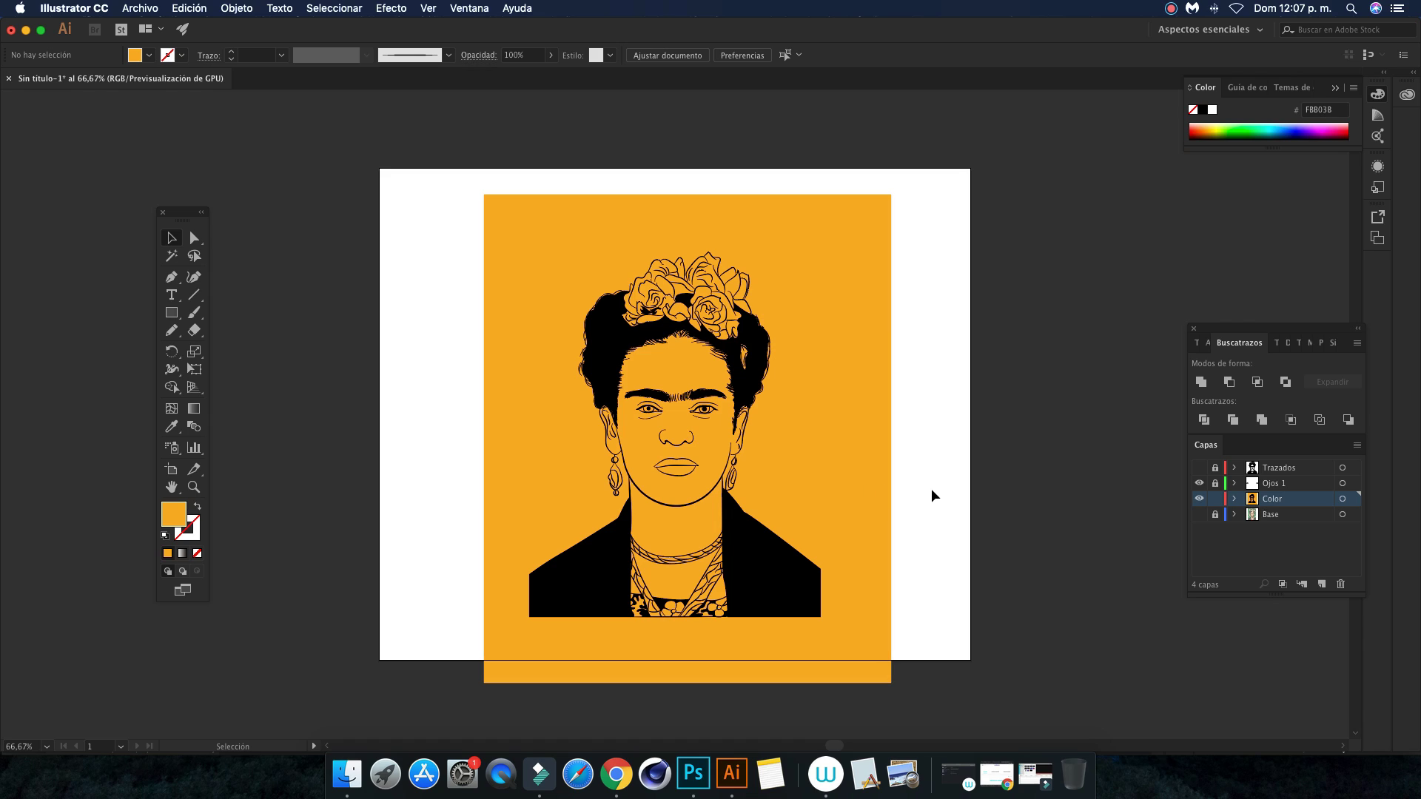
Send the orange rectangle to the back and merge it with all portrait shapes in Pathfinder
left_click(851, 337)
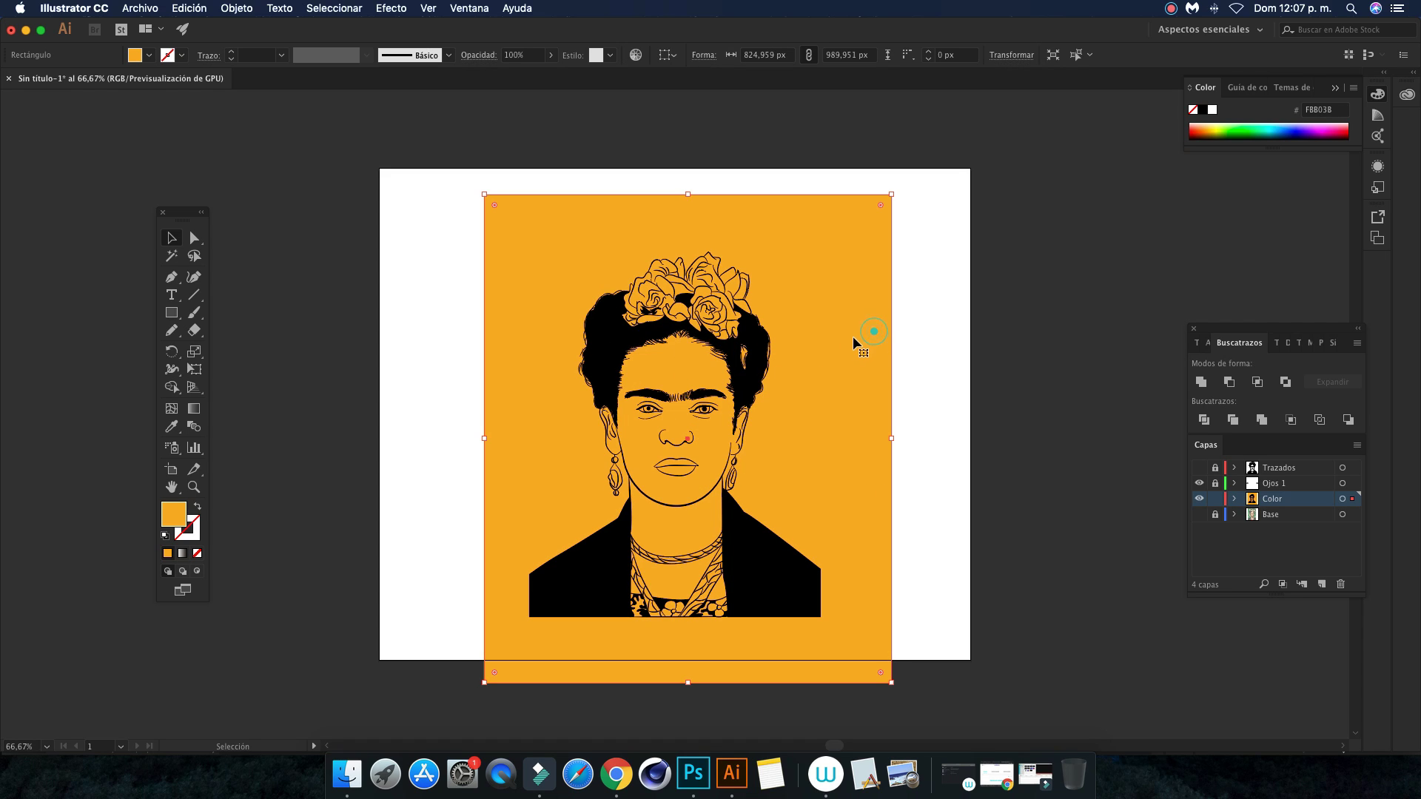
right_click(851, 337)
left_click(1070, 608)
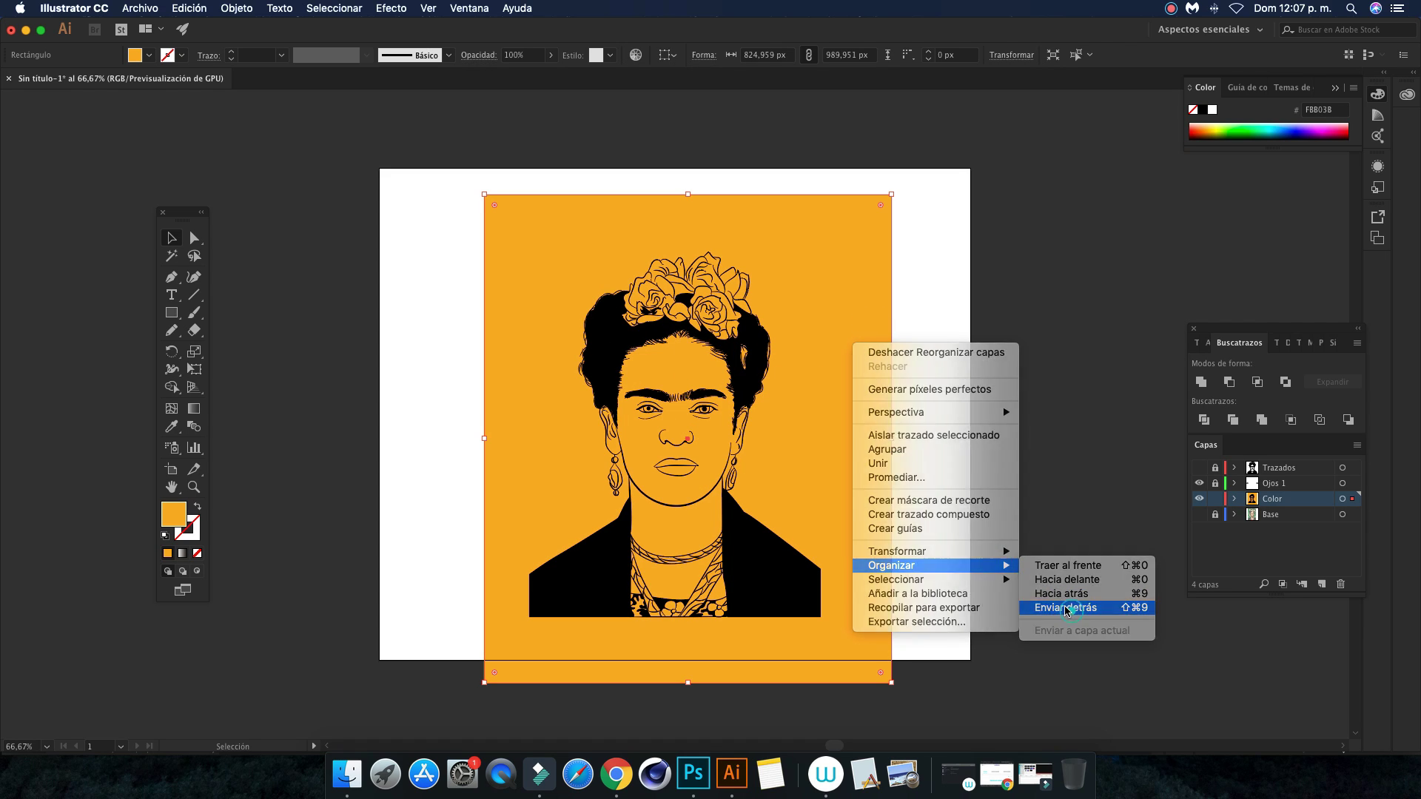
left_click_drag(426, 159, 990, 729)
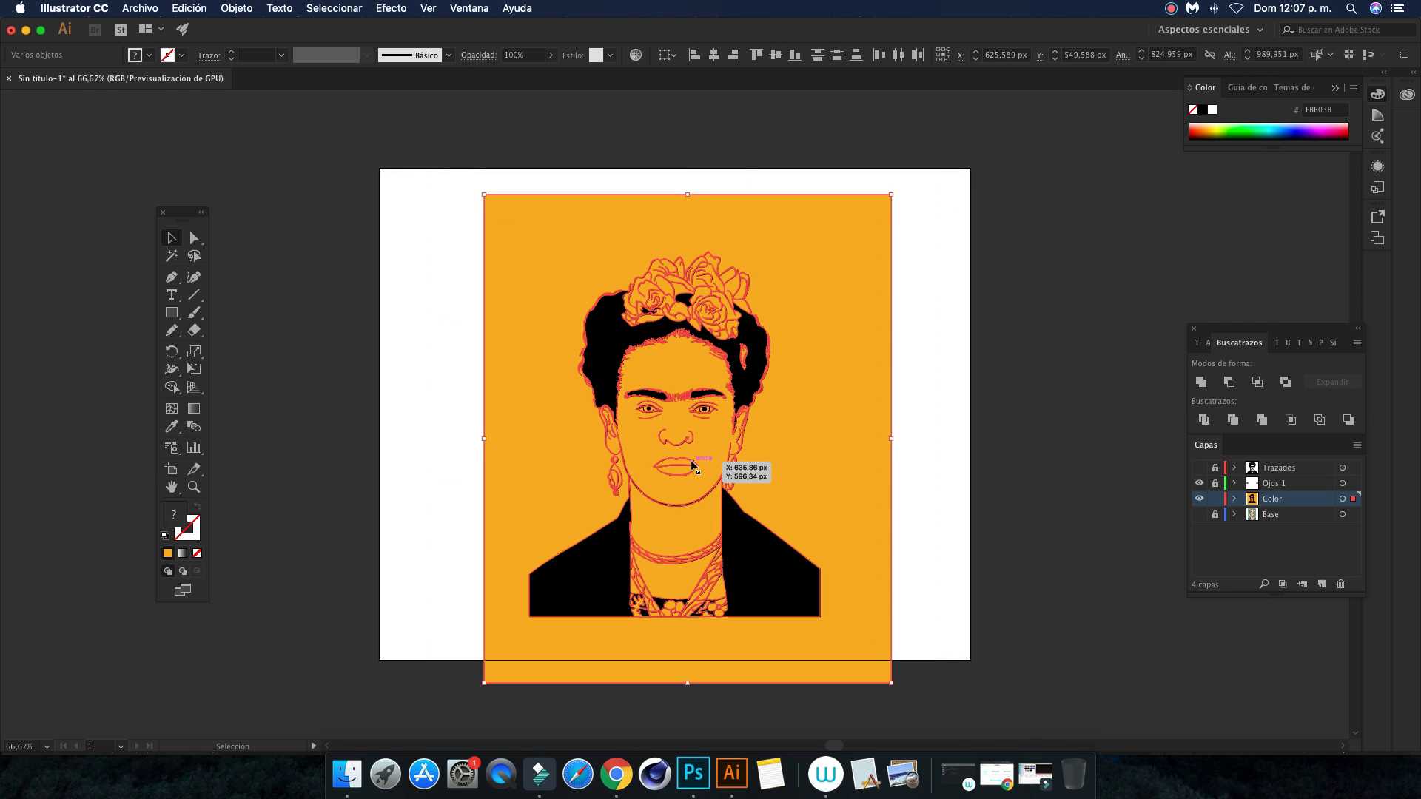
left_click(480, 9)
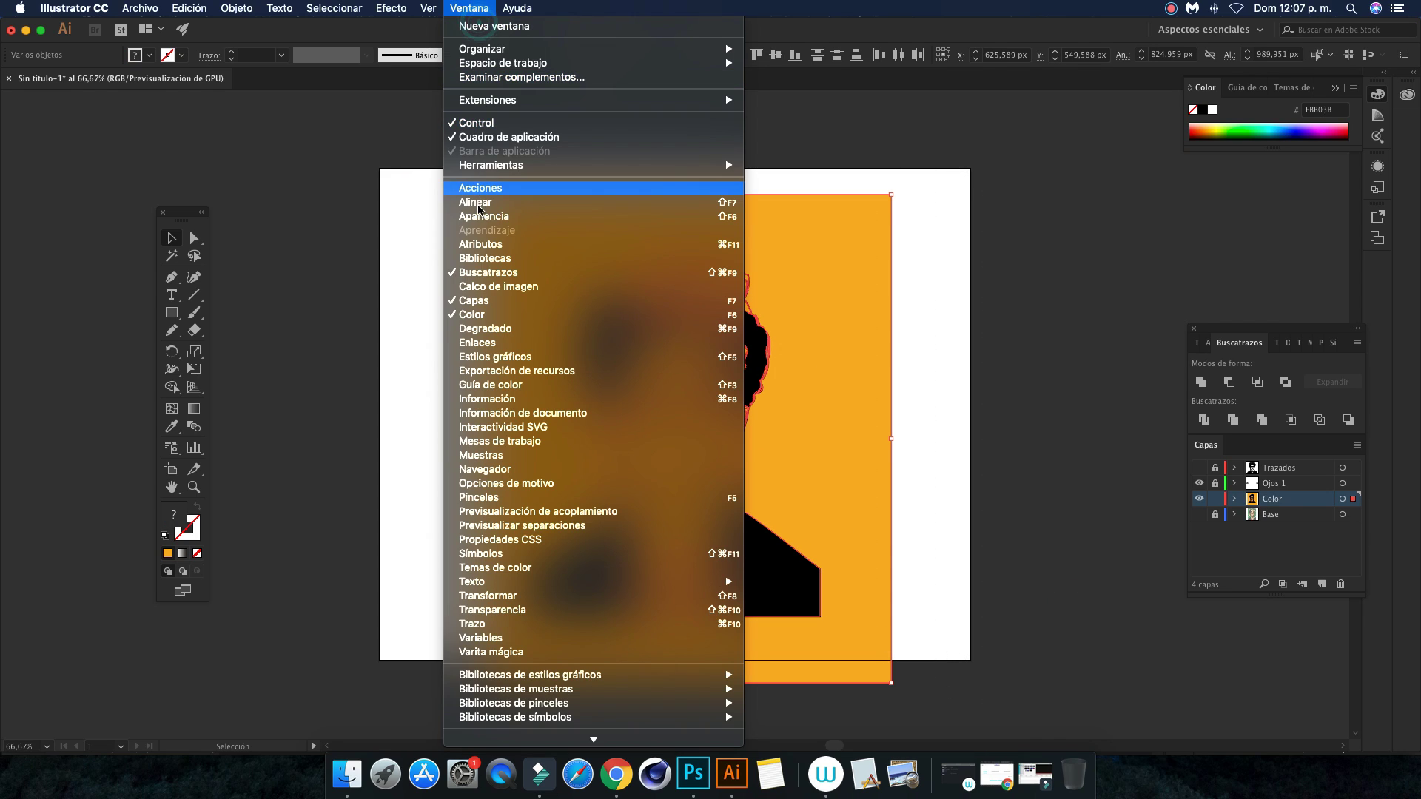
left_click(925, 273)
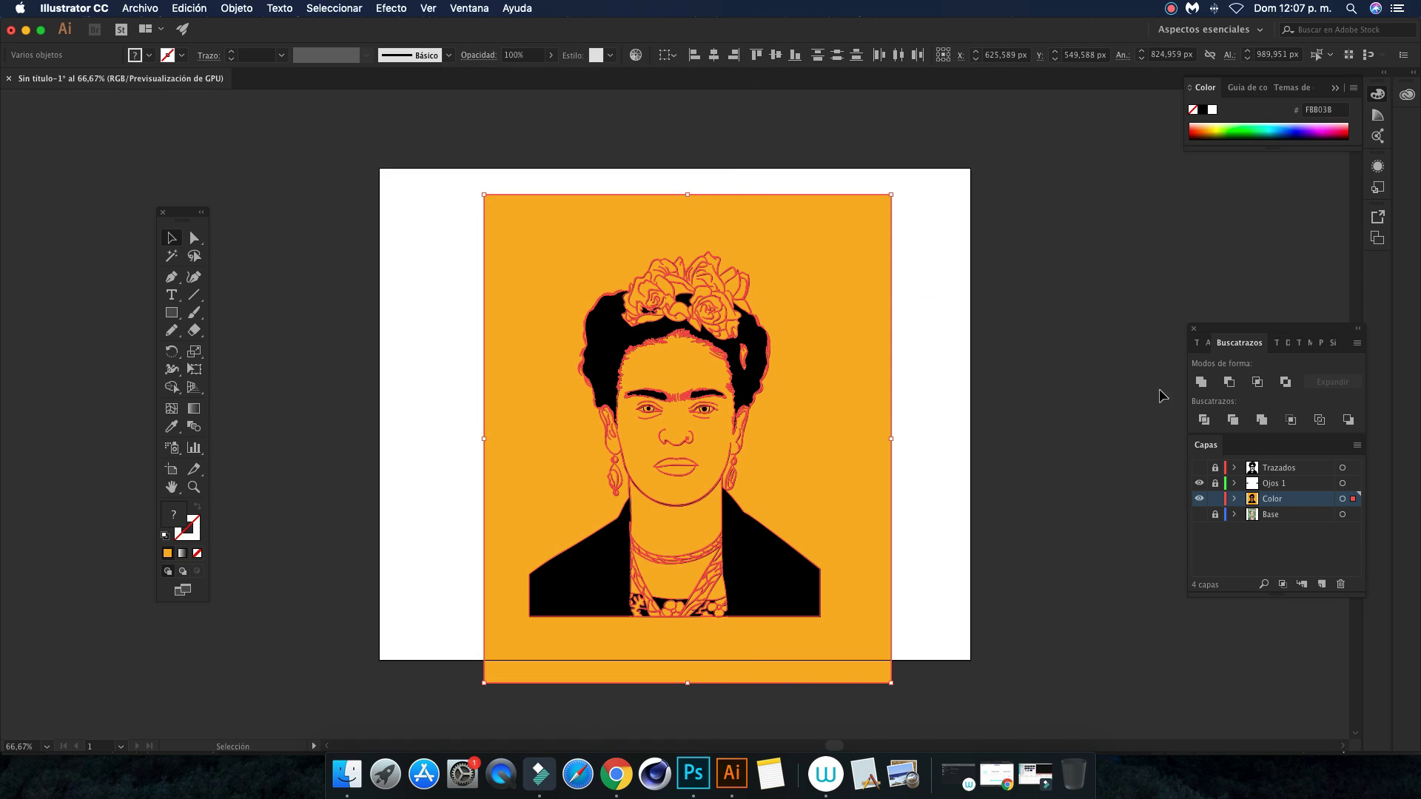
left_click(1262, 419)
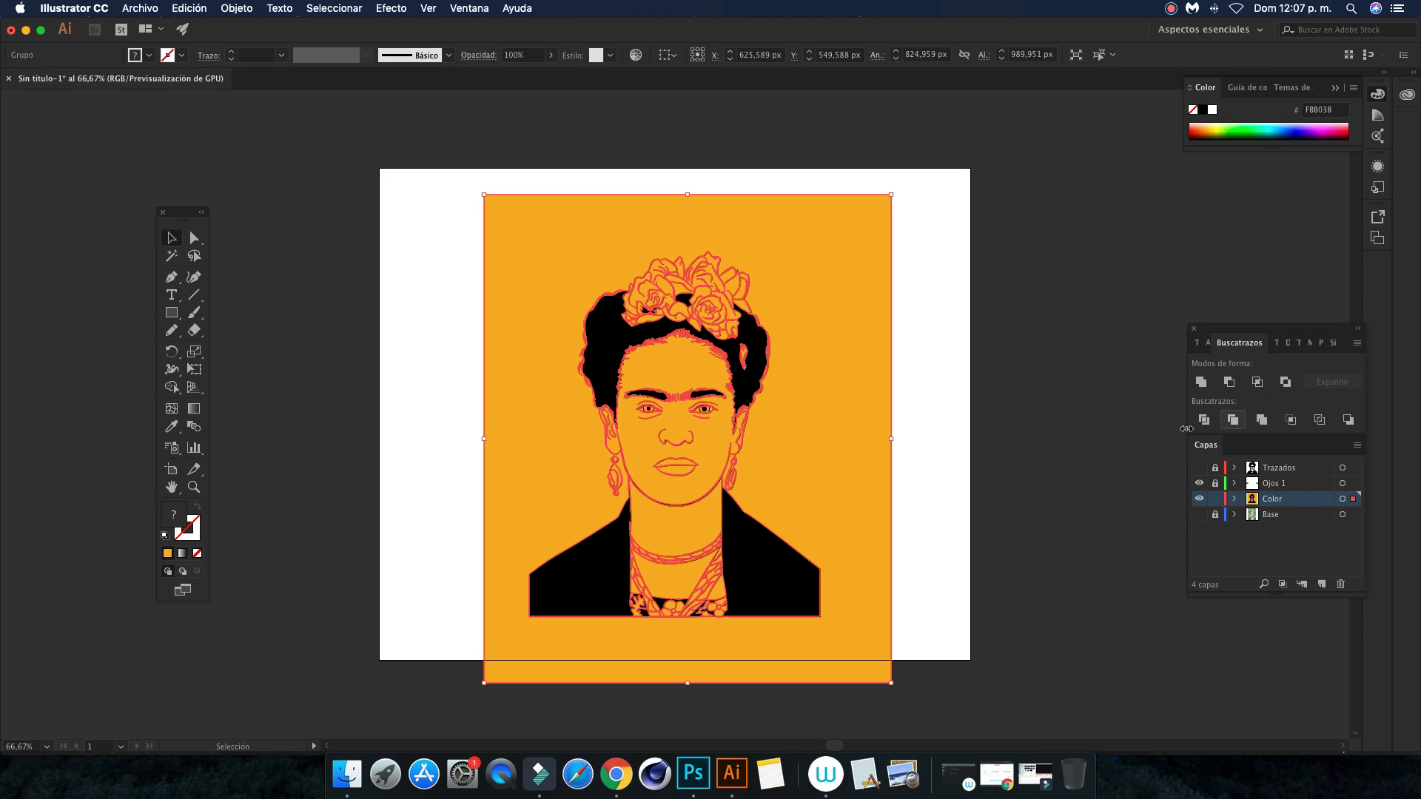
Ungroup the merged pieces and delete the leftover outer orange background
left_click(1110, 425)
left_click(827, 416)
right_click(773, 270)
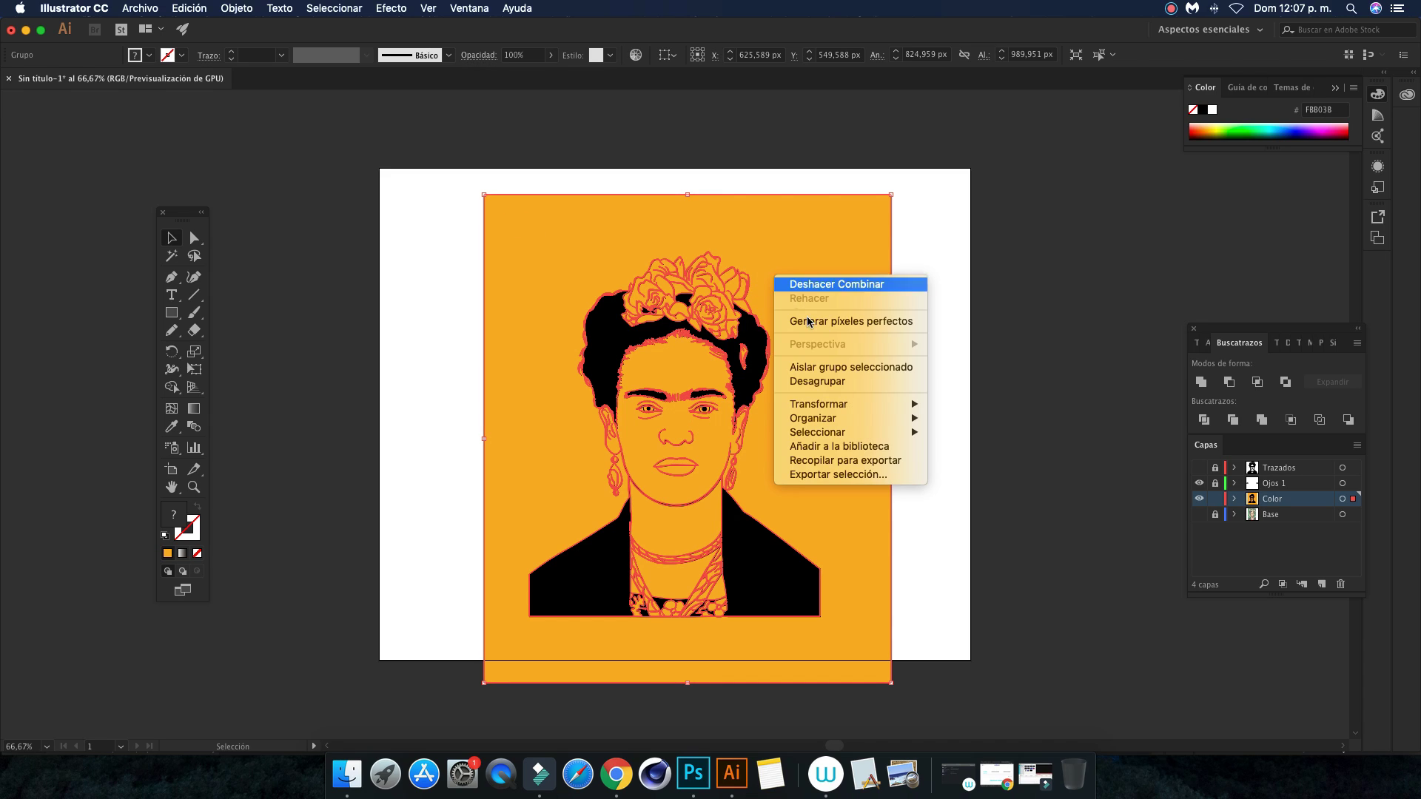
left_click(823, 380)
left_click(872, 329)
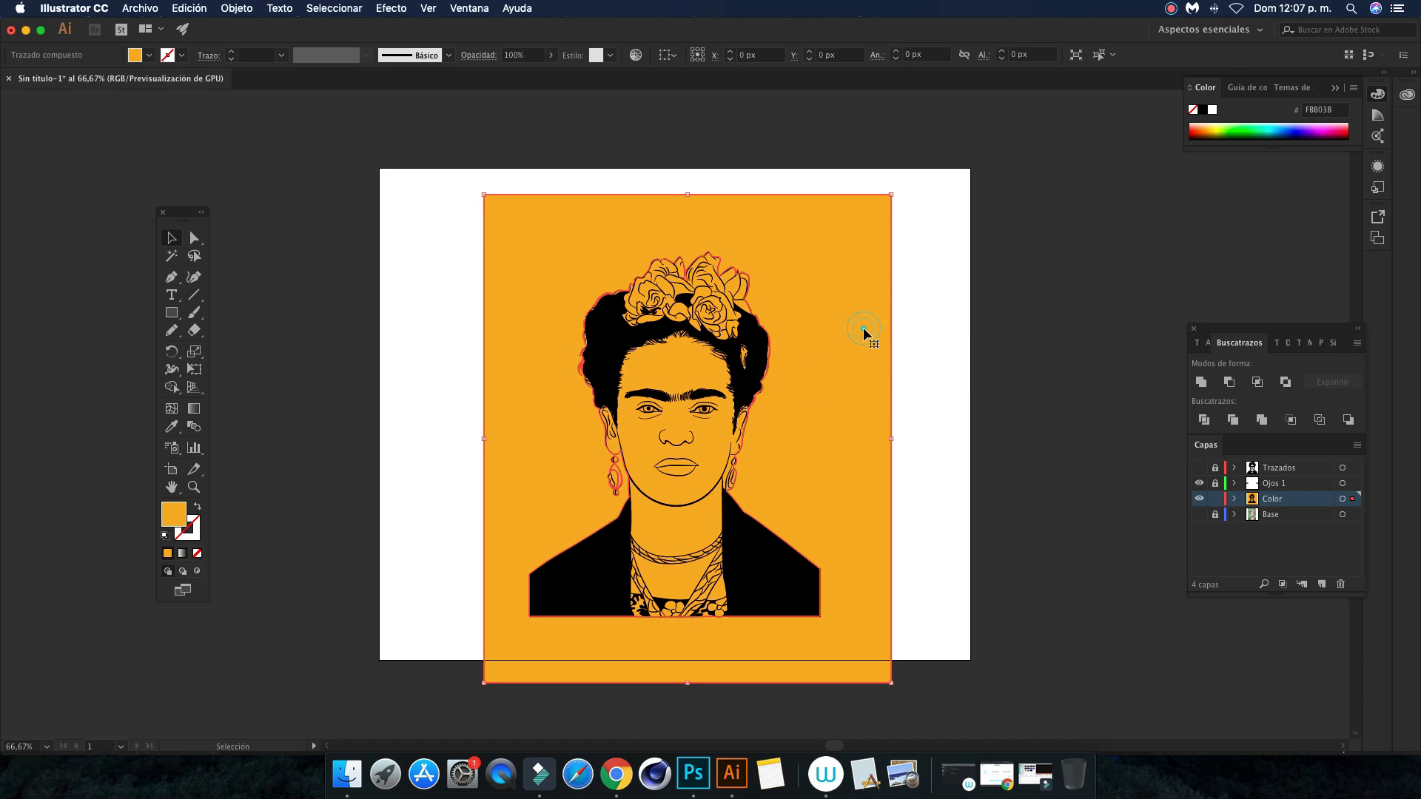
key("Delete")
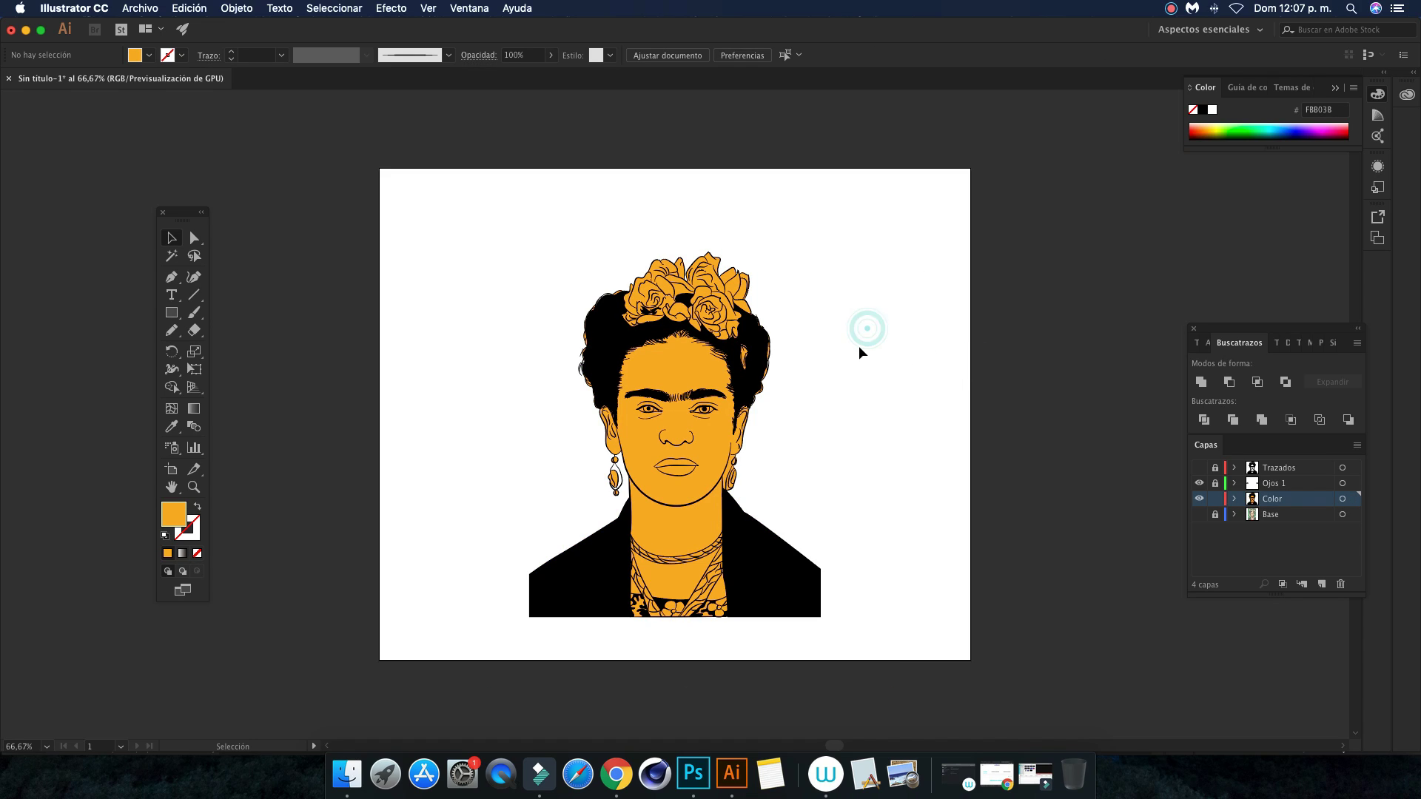
Zoom in on the face, select the orange face shape and show its fill swatches
scroll(860, 347, "down", 2)
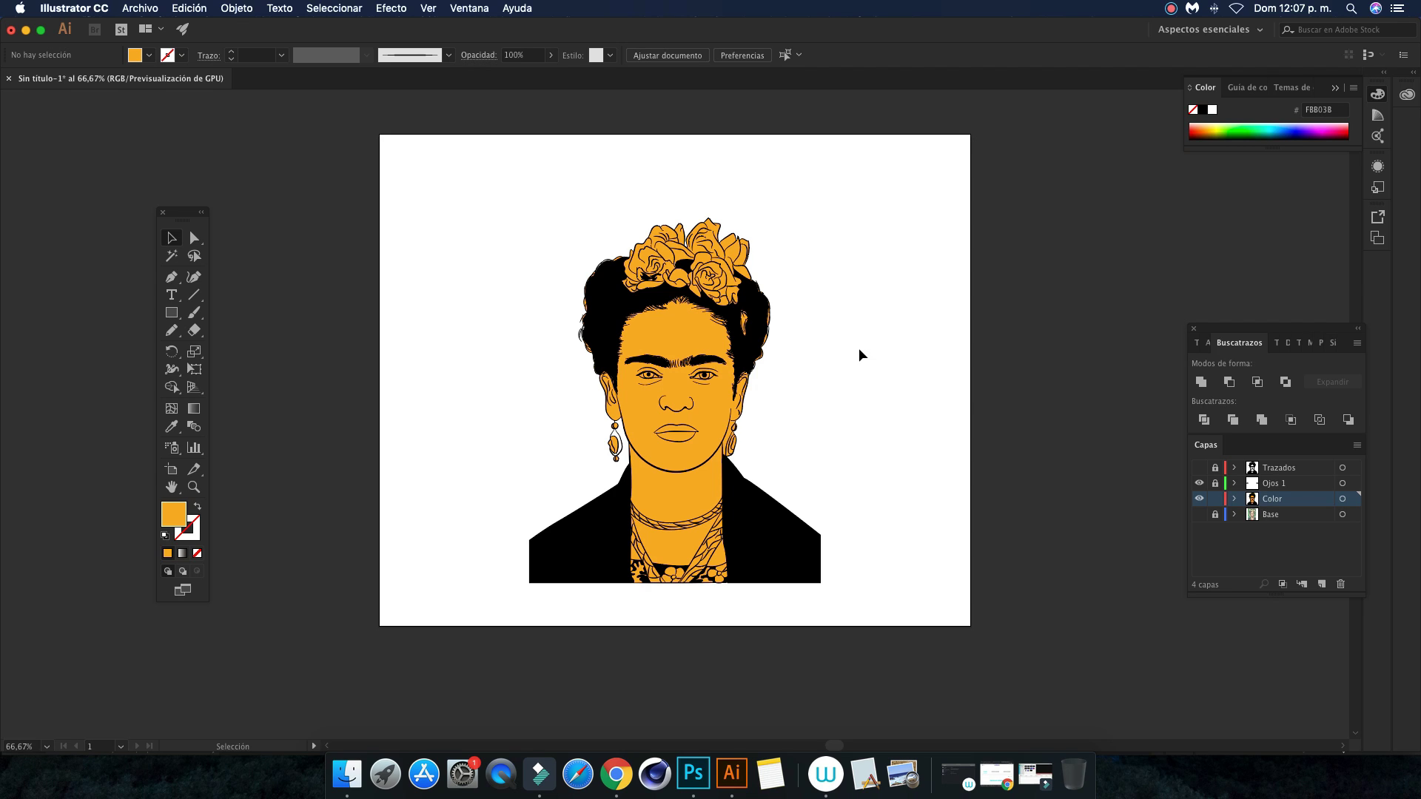
scroll(858, 348, "up", 5)
left_click(789, 220)
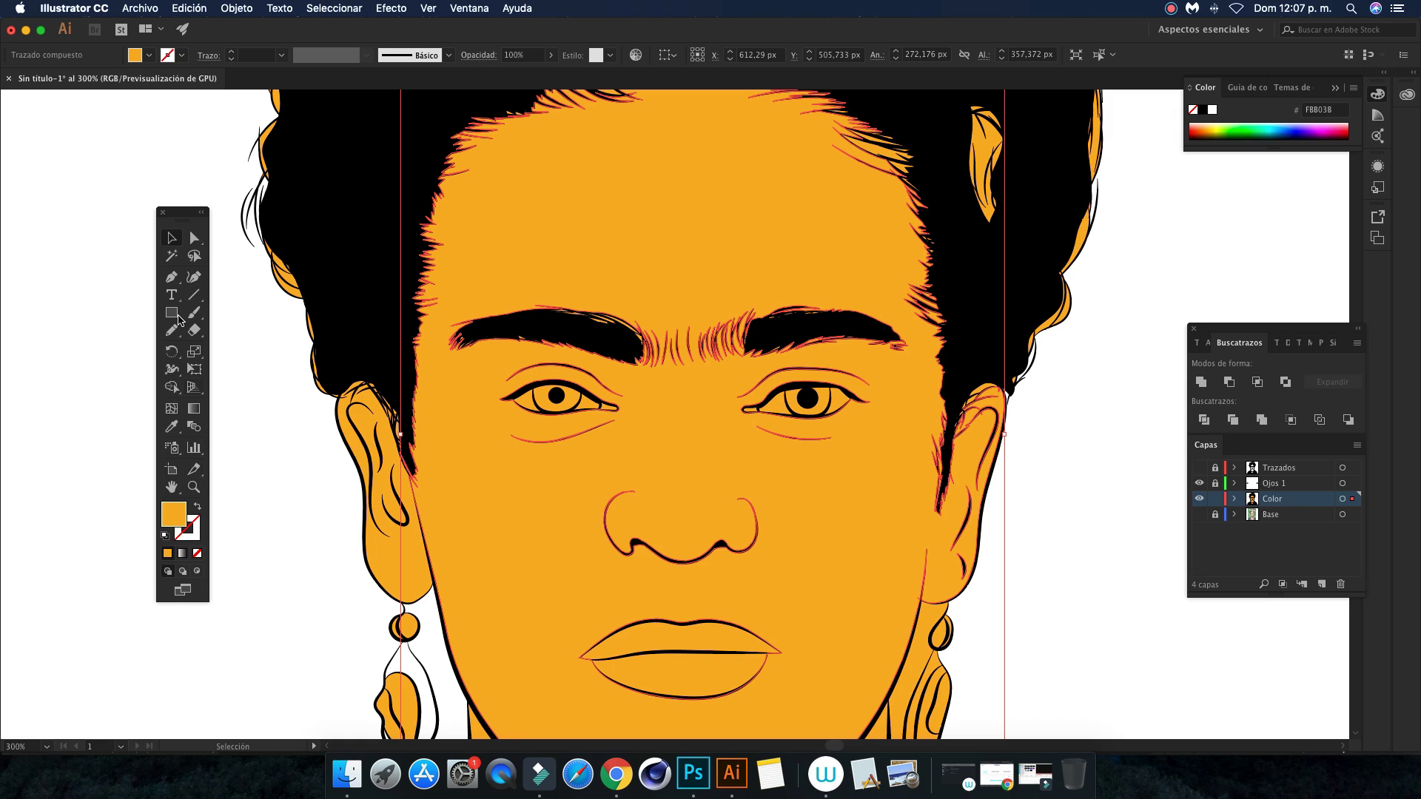
left_click(149, 55)
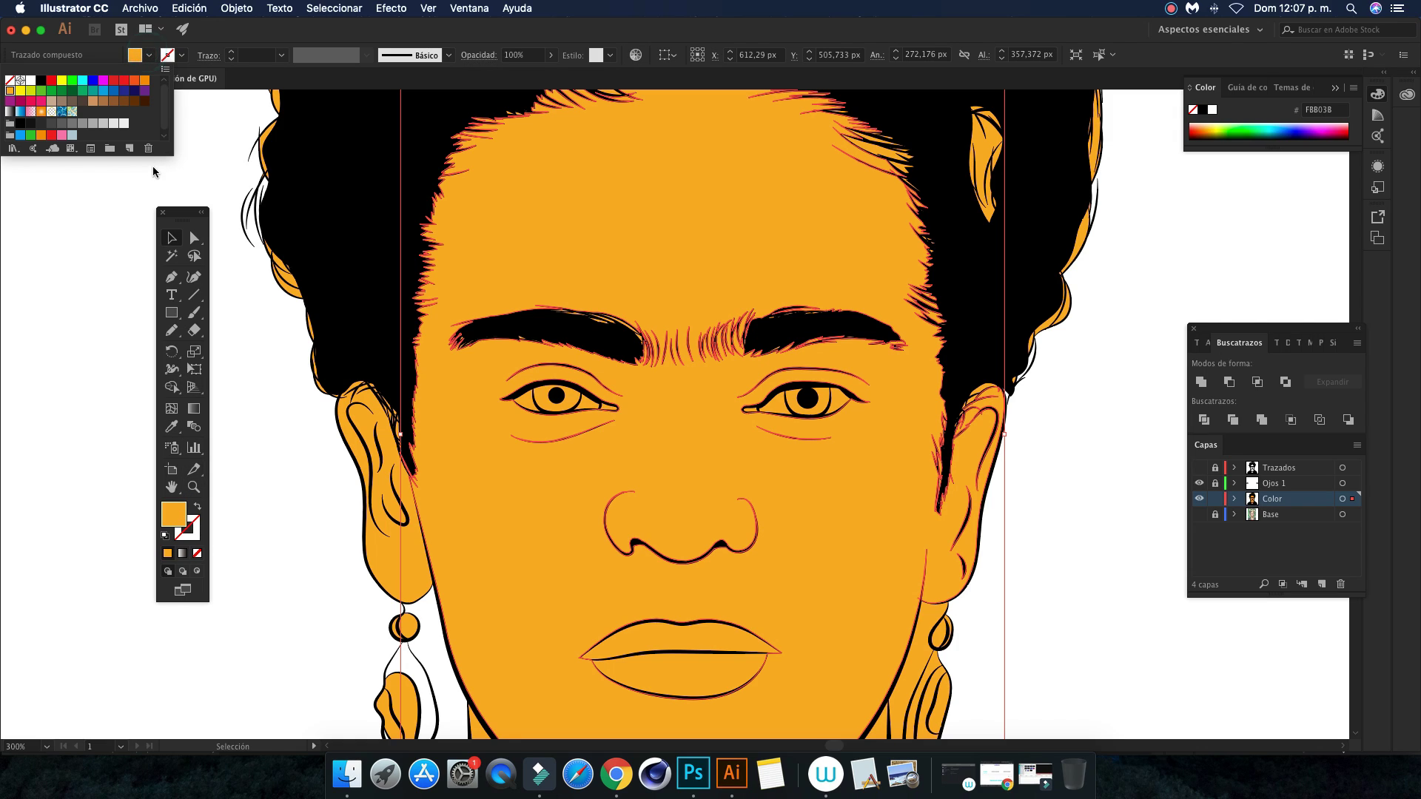
Fill the face with a tan swatch, then lighten it to peach in the Color Picker
left_click(91, 107)
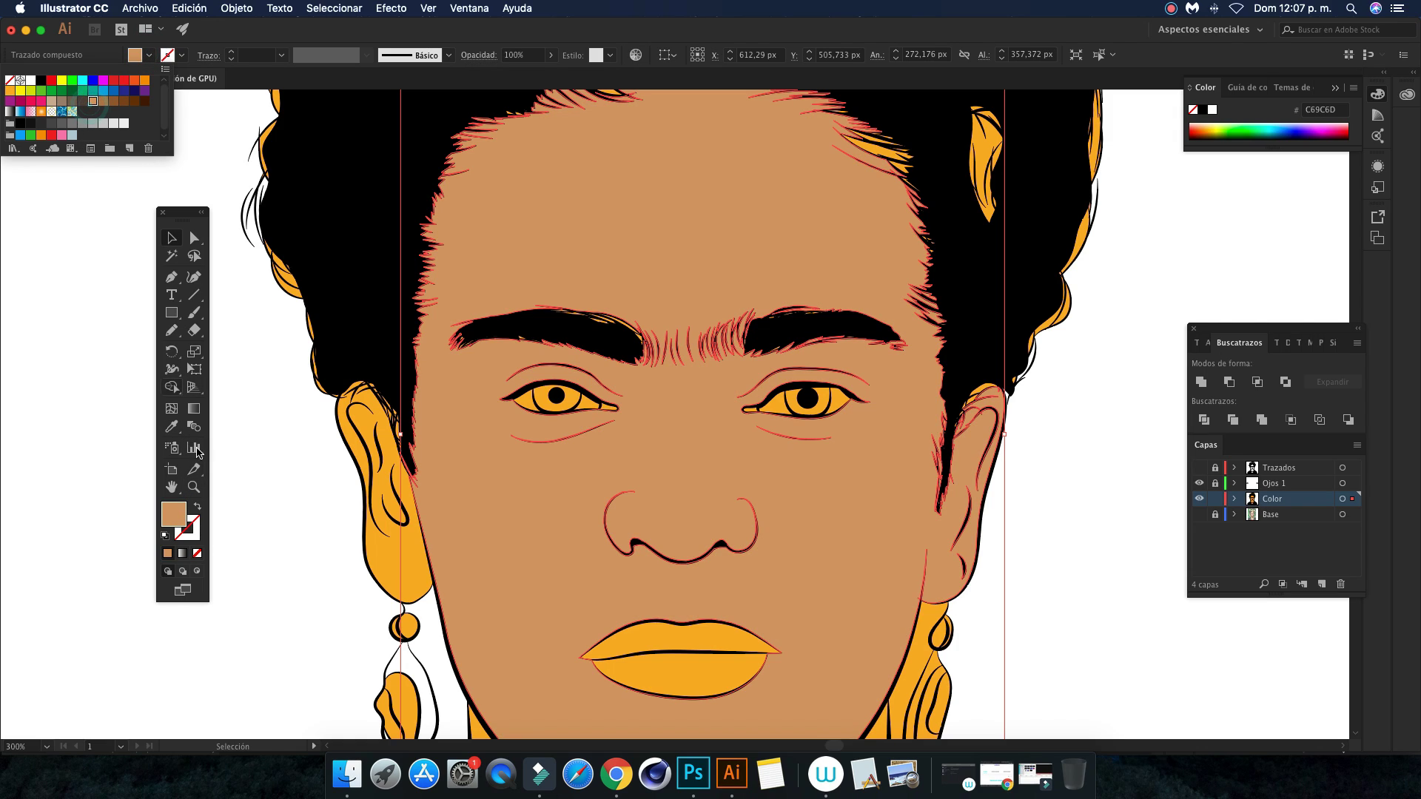
double_click(174, 513)
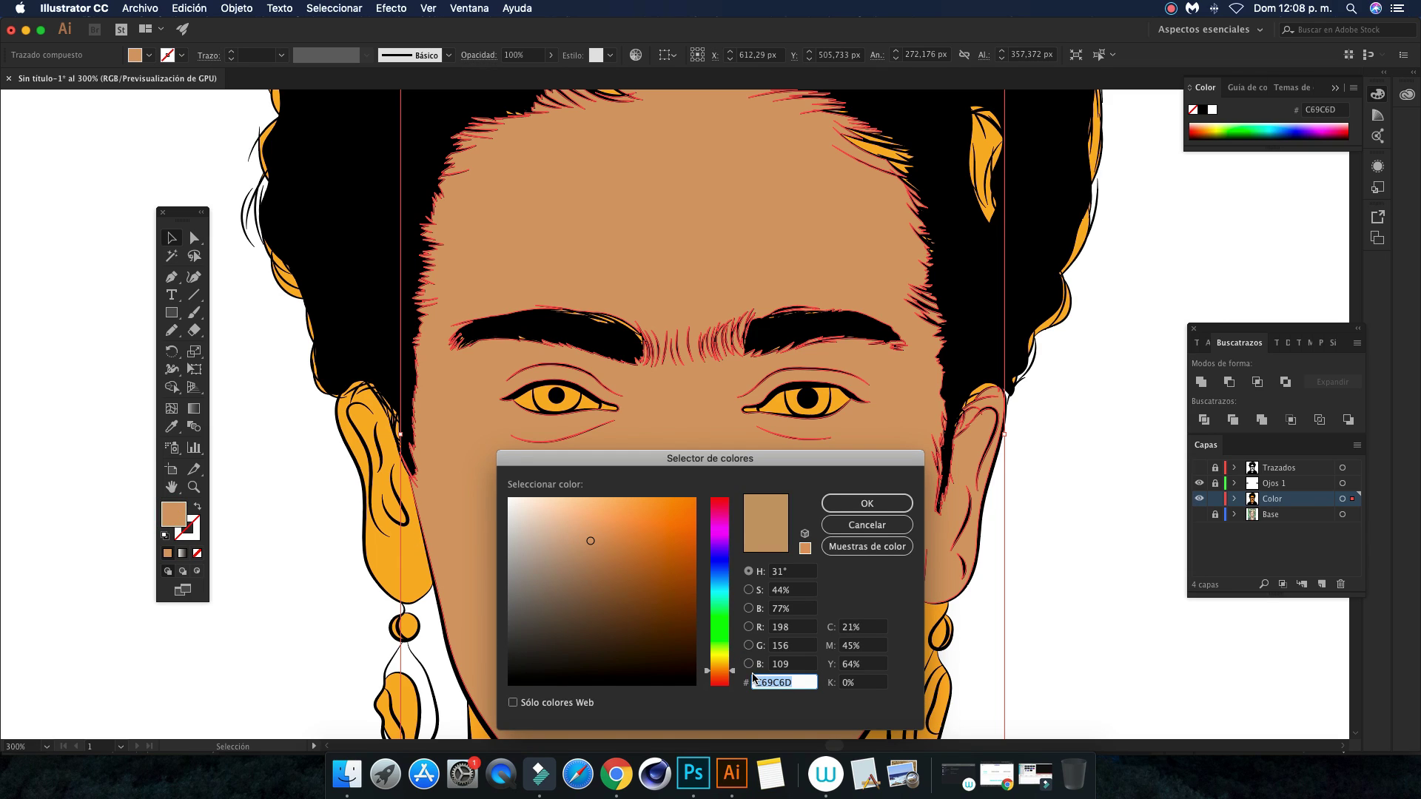
left_click(725, 675)
left_click_drag(591, 541, 588, 508)
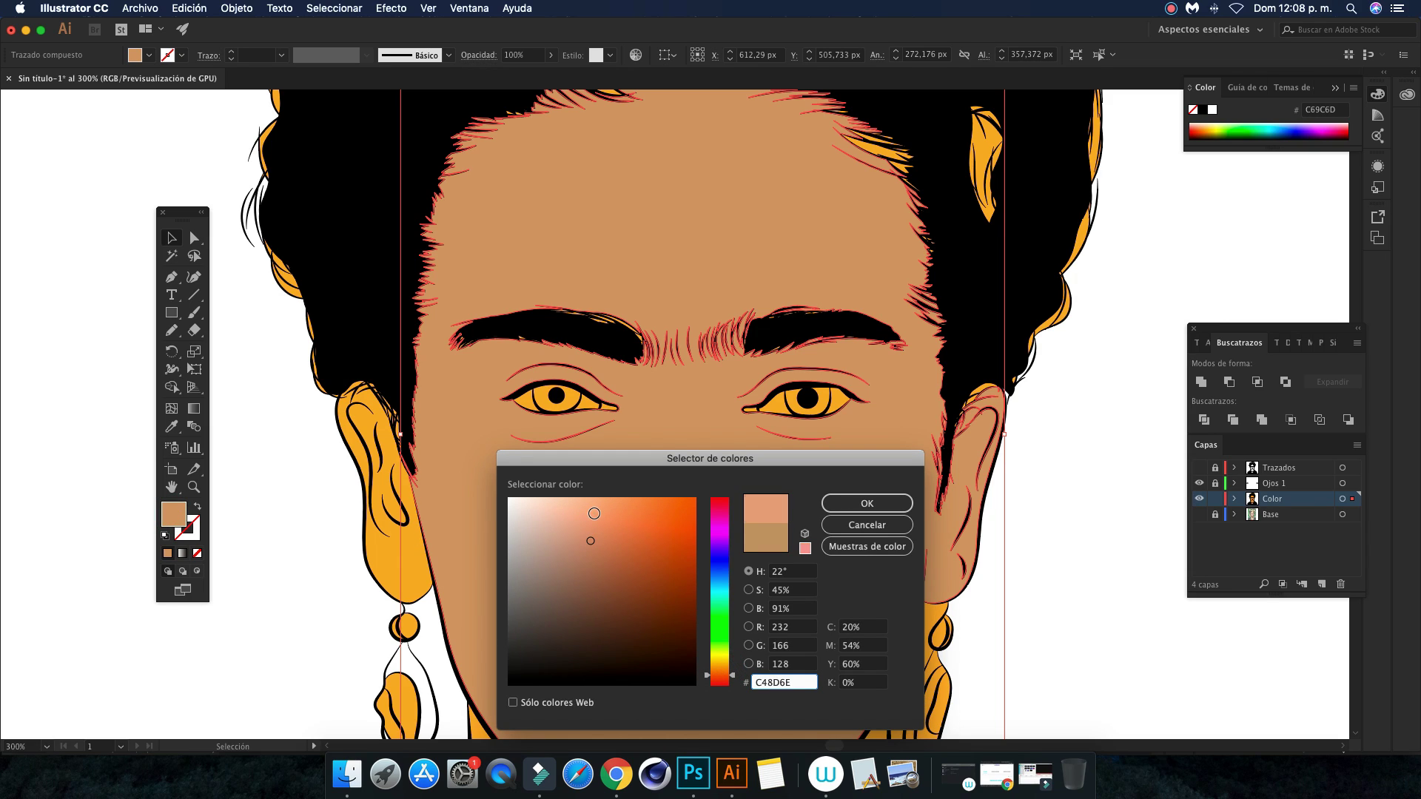
left_click(867, 504)
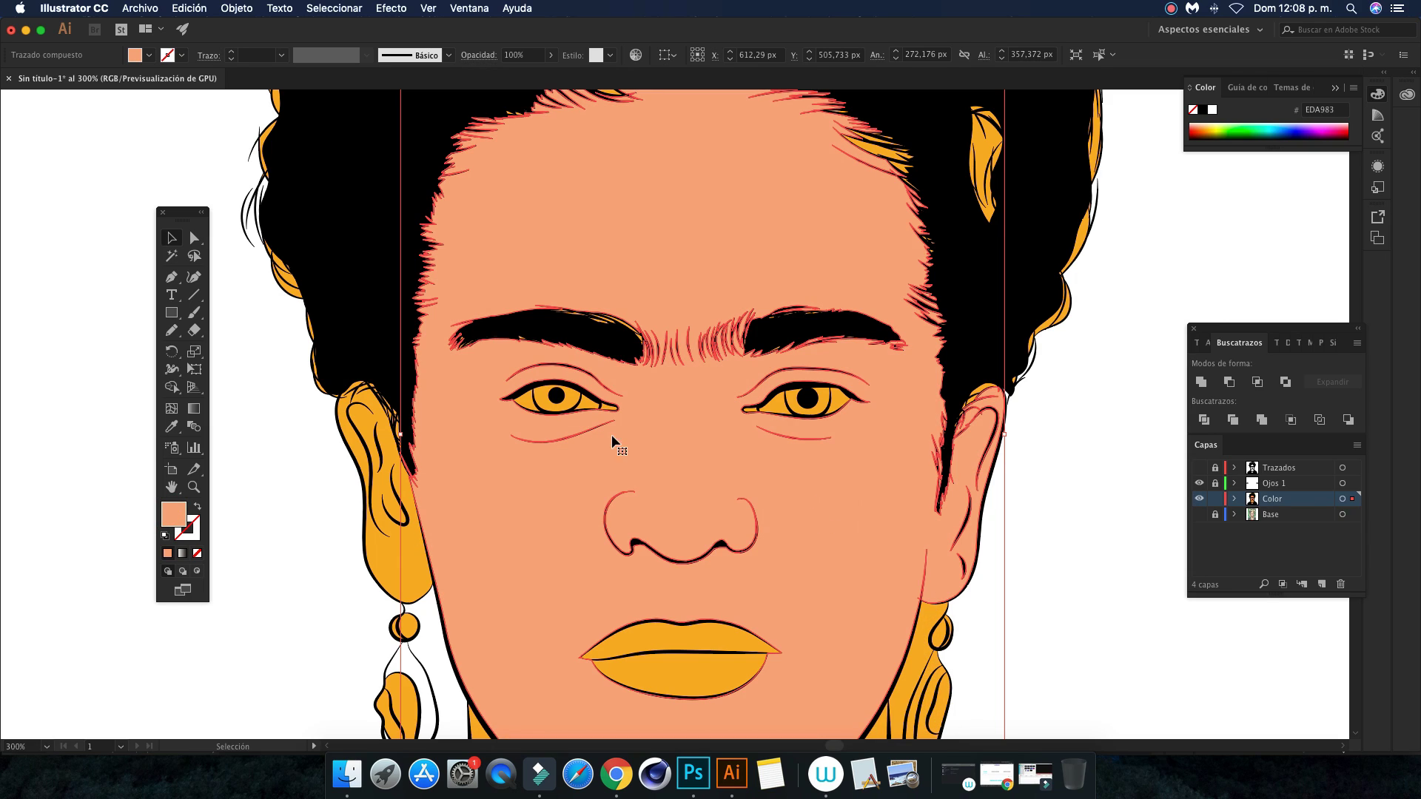
Refine the face fill to warm peach EABC7F, then zoom out to the artboard
double_click(173, 513)
left_click_drag(591, 512, 577, 505)
left_click(867, 503)
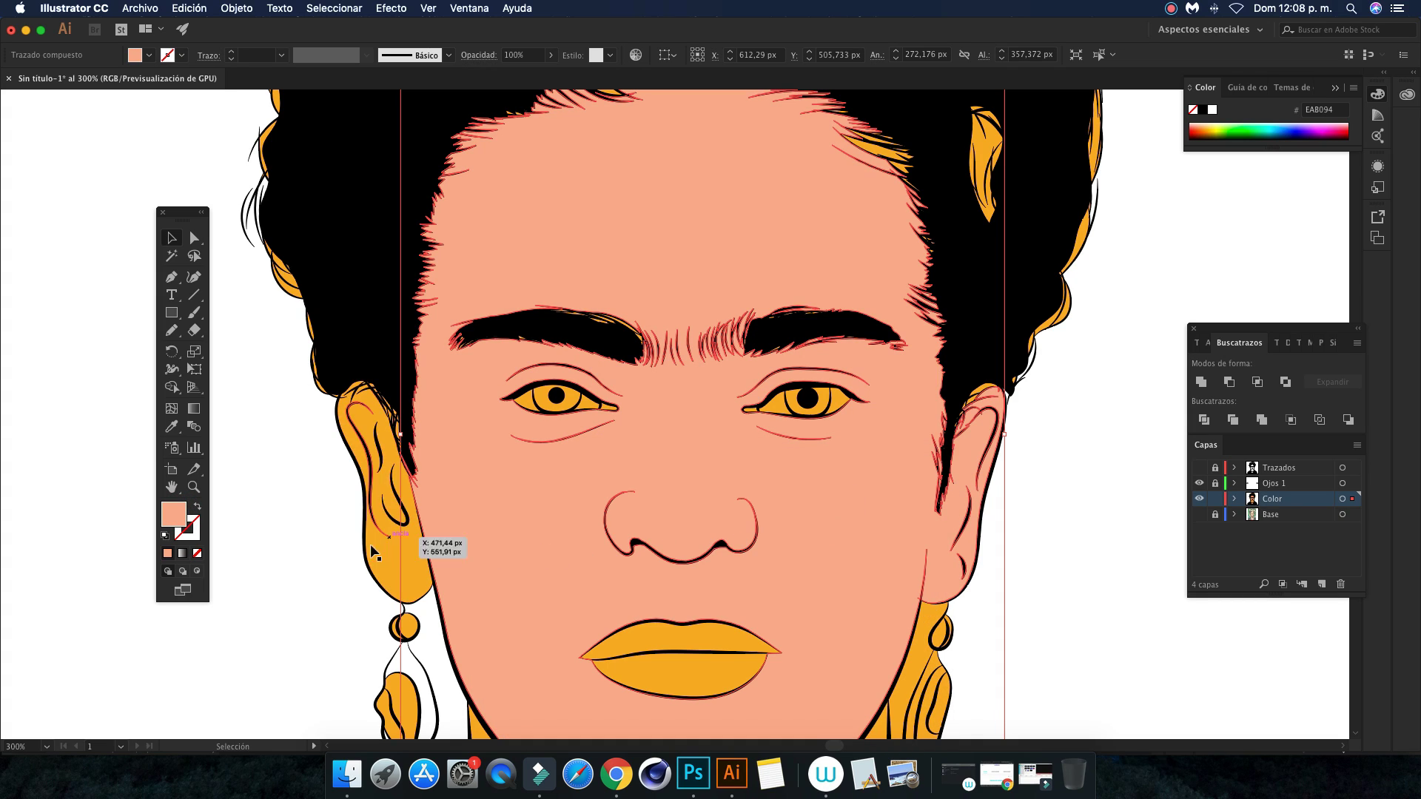
double_click(174, 514)
left_click_drag(731, 678, 731, 668)
left_click(596, 511)
left_click(864, 505)
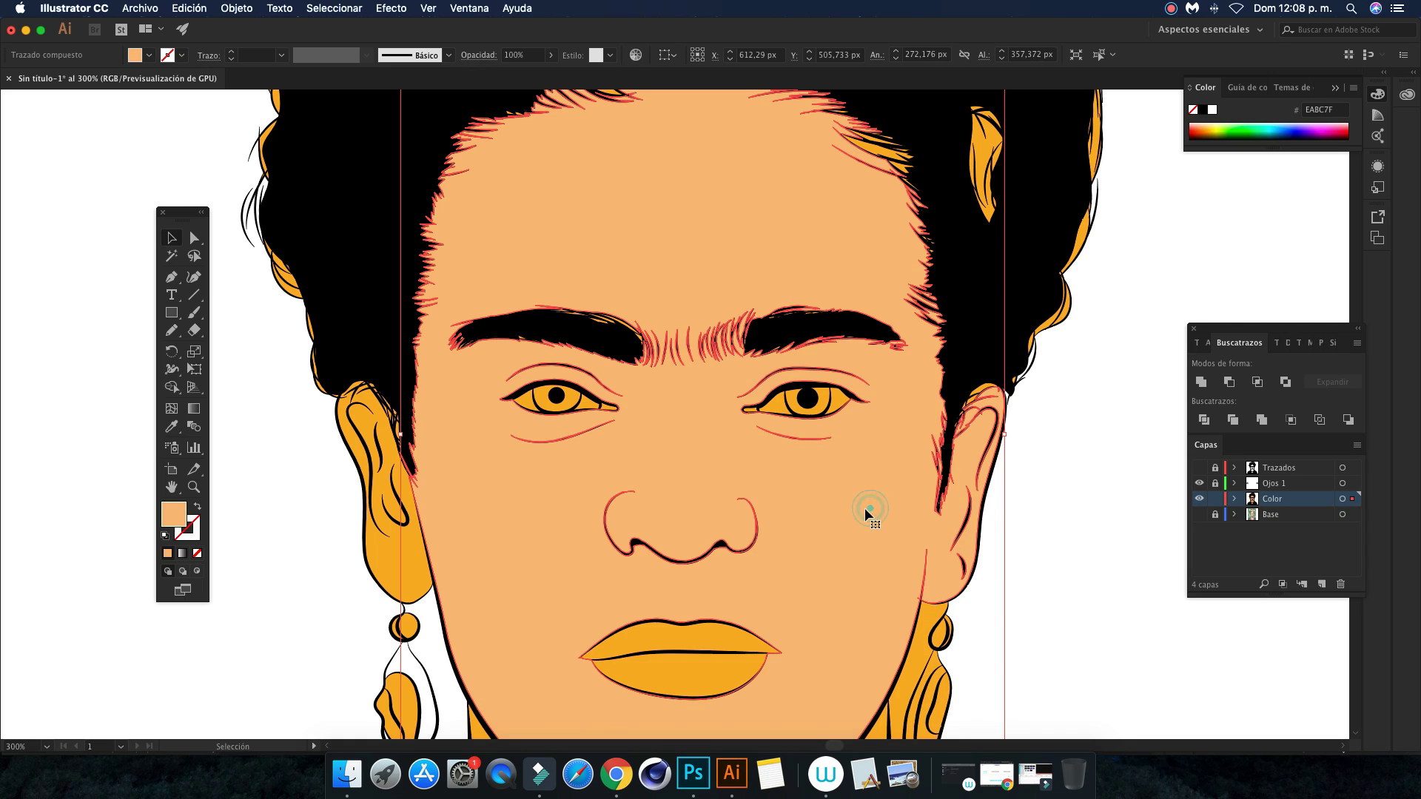
left_click(1129, 600)
key("super+1")
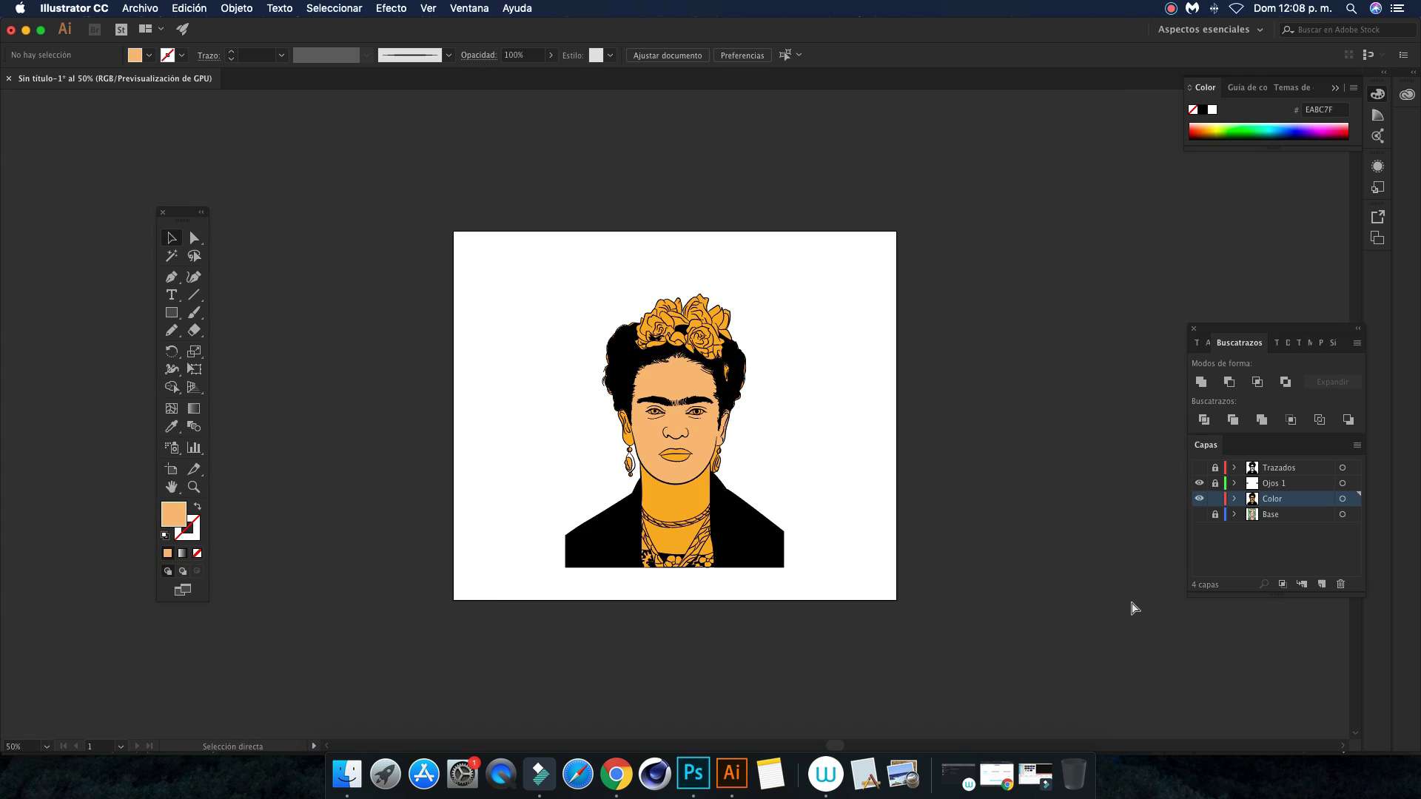
Select both orange eye fills and cut them out of the Color layer
key("super+plus")
key("super+plus")
key("super+plus")
key("super+plus")
key("super+plus")
key("v")
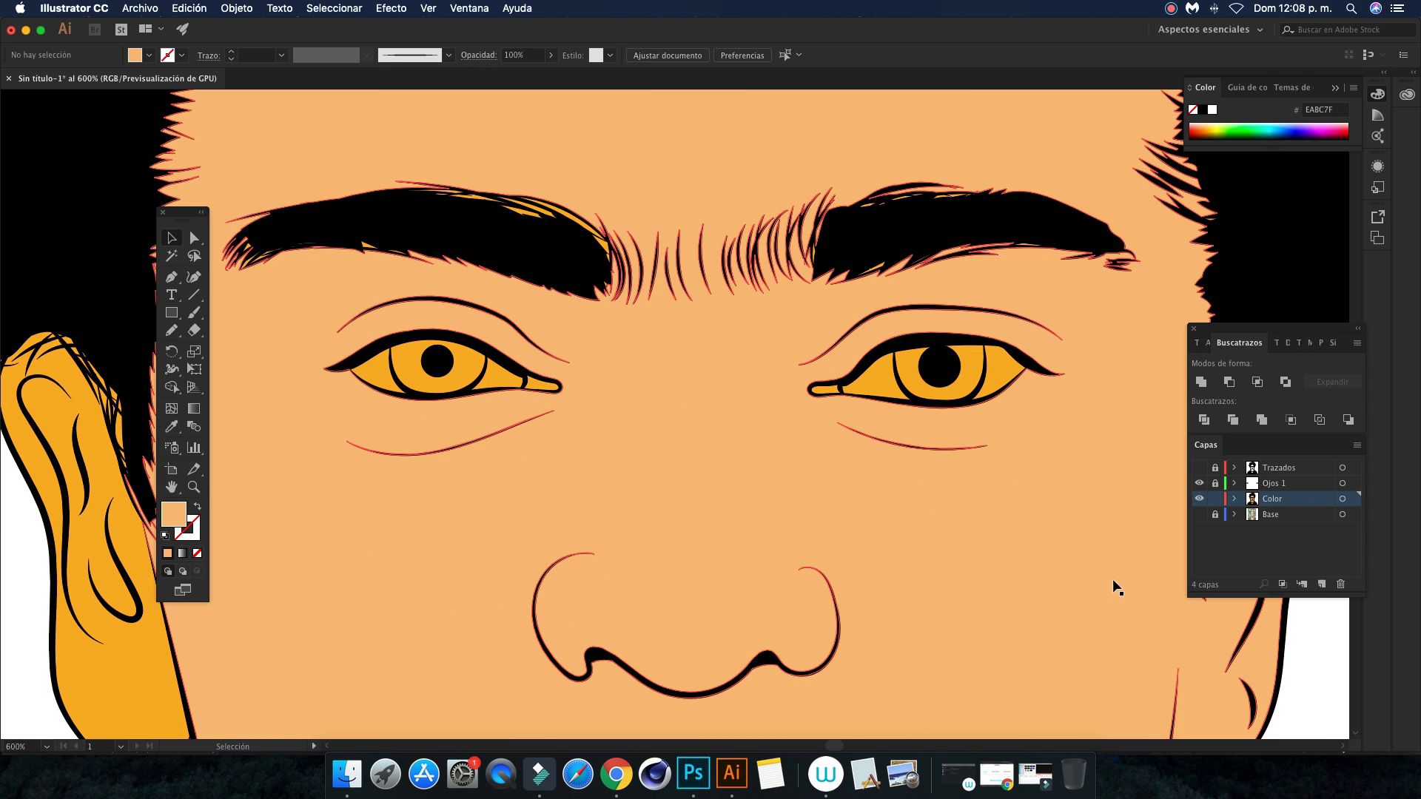
left_click(875, 385)
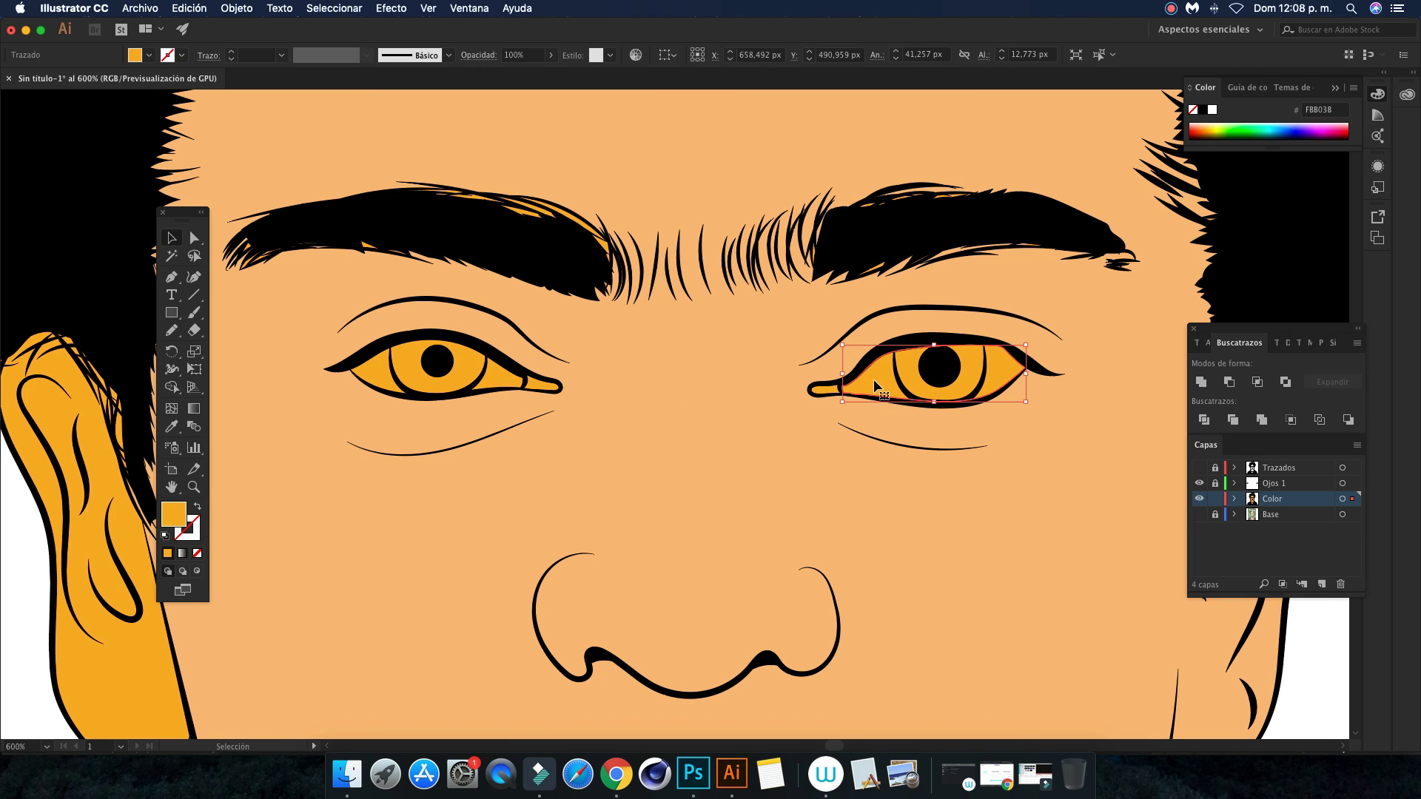
left_click(493, 381, "shift")
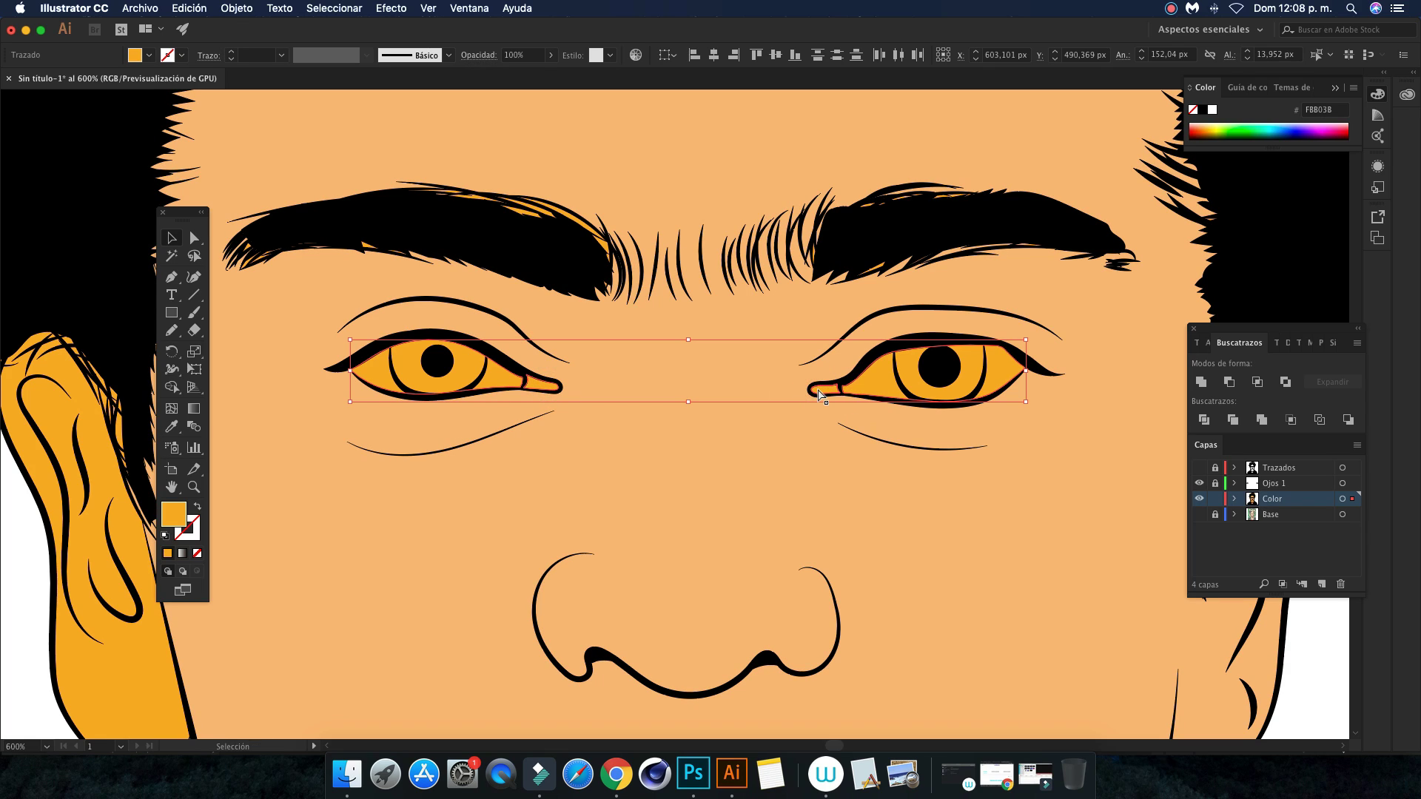
key("Delete")
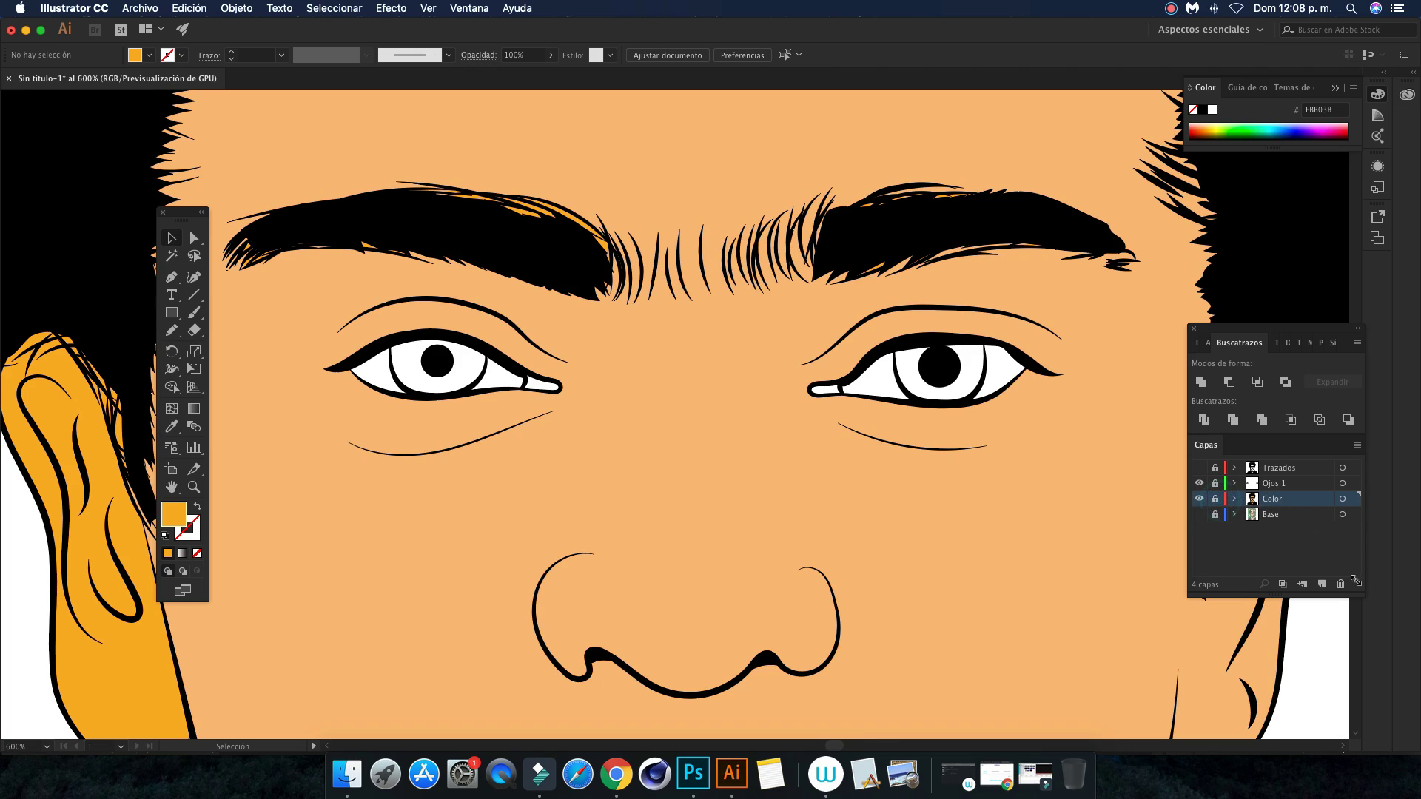
Create a new layer named 'Color Ojos' and paste the eye fills in place on it
left_click(1323, 584)
double_click(1279, 499)
type("Color Ojos")
key("Return")
key("ctrl+f")
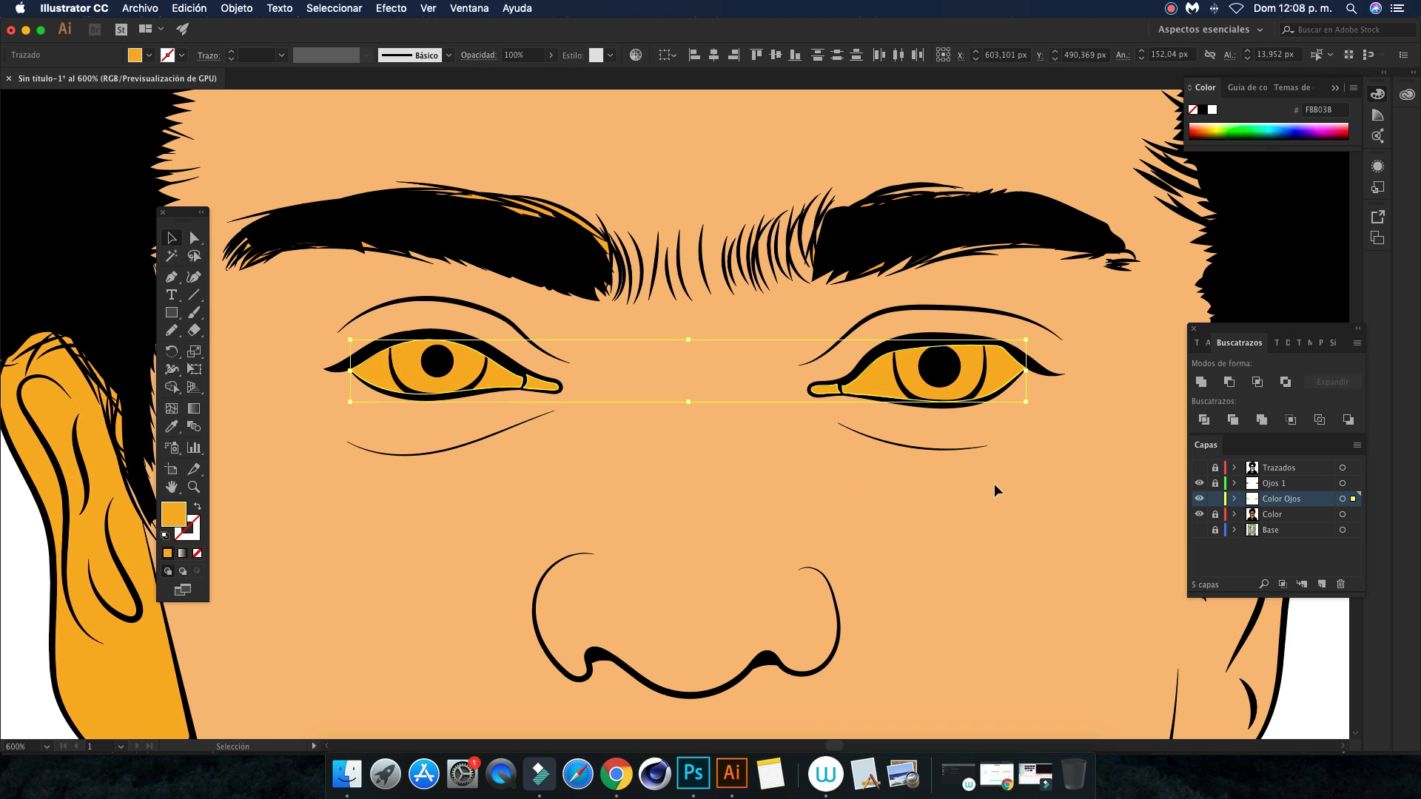
Change the left and right eye fills from orange to white
left_click(789, 495)
left_click(495, 381)
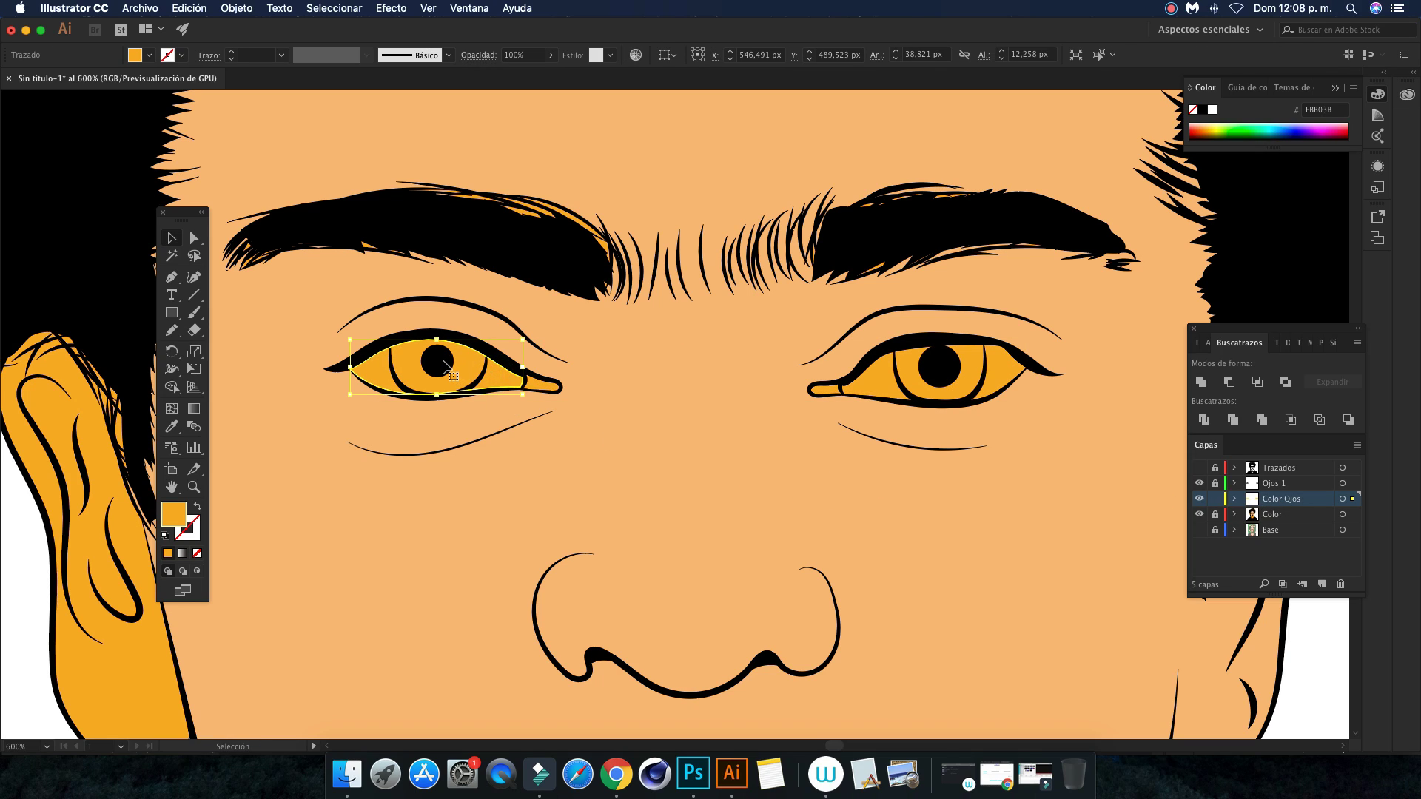
left_click(150, 55)
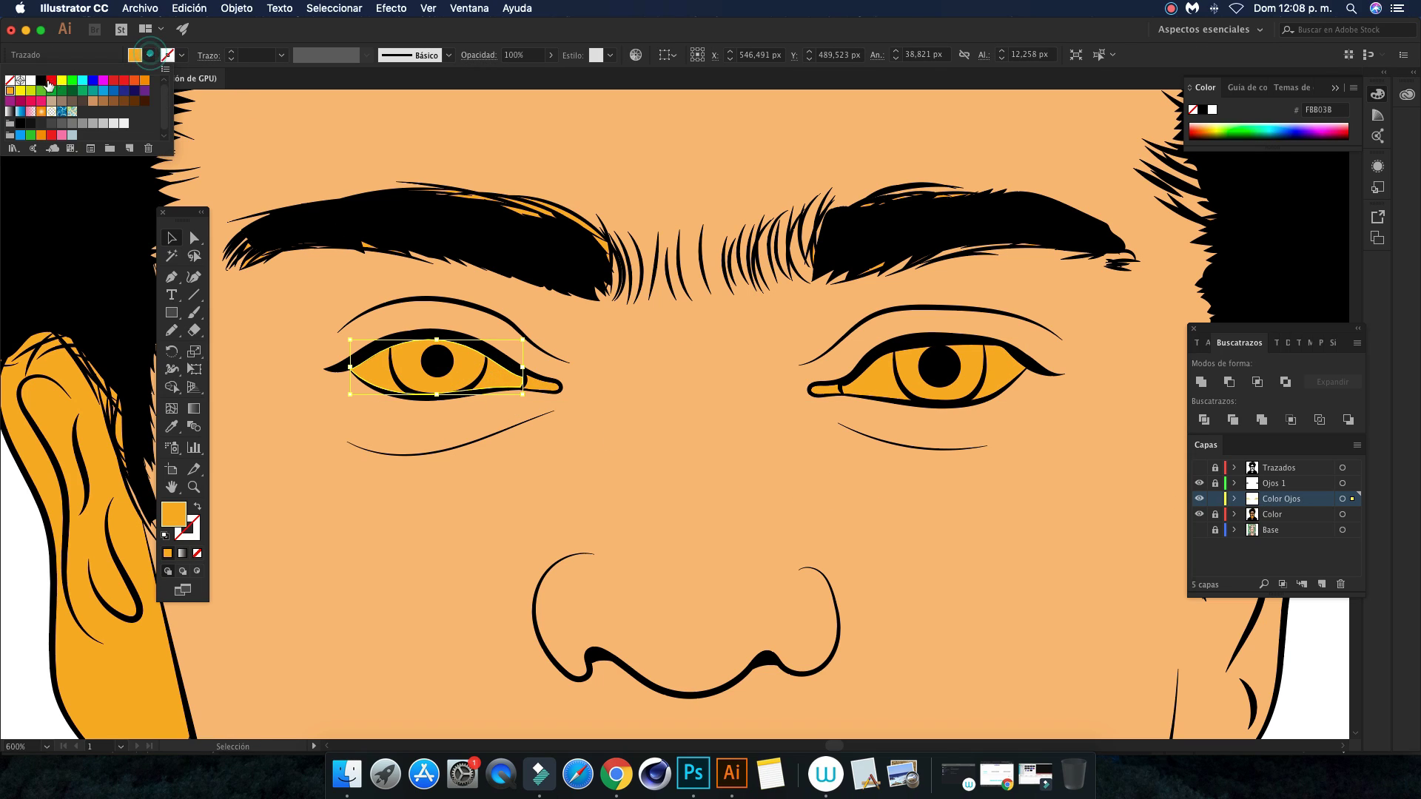
left_click(34, 83)
left_click(819, 417)
left_click(853, 386)
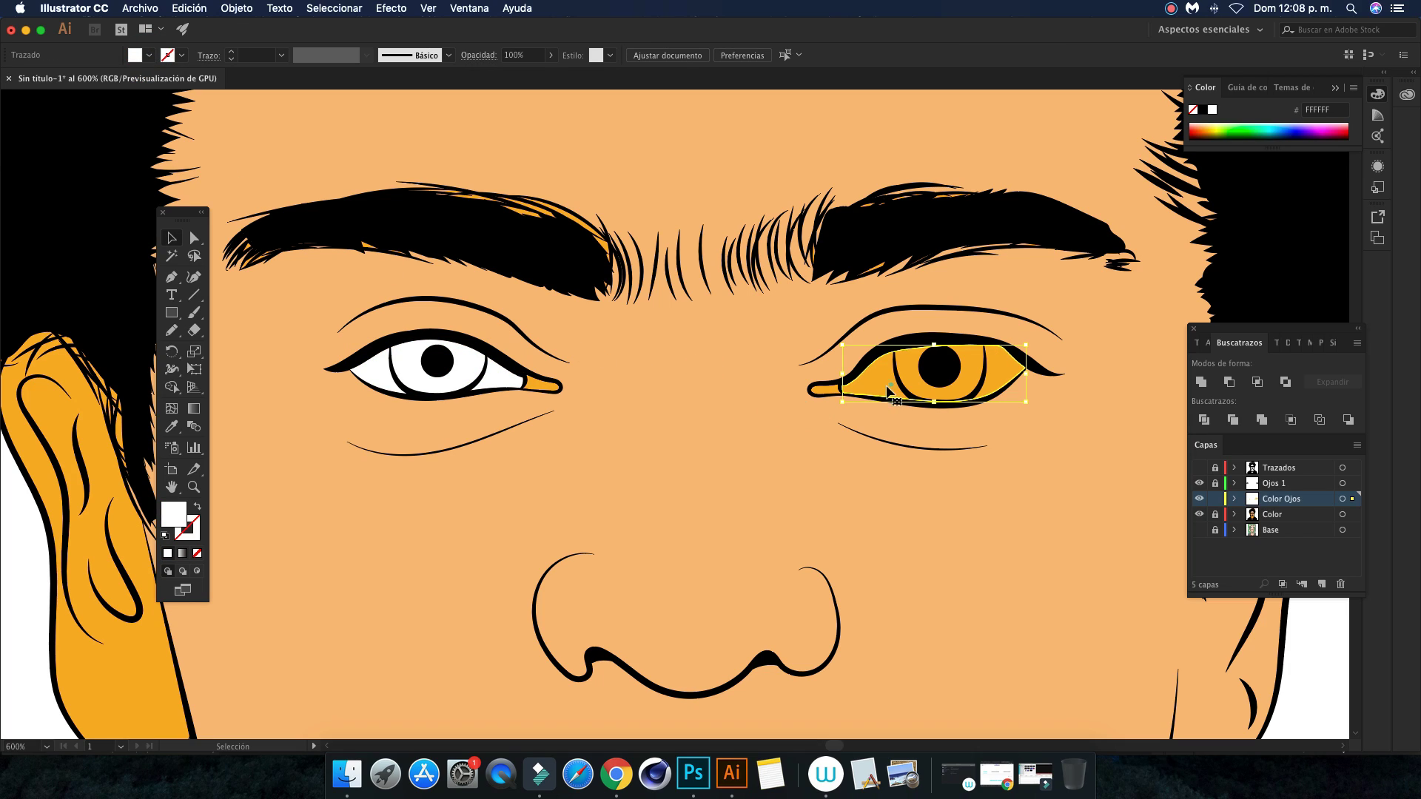
left_click(150, 55)
left_click(34, 83)
left_click(660, 367)
left_click(777, 376)
scroll(654, 366, "down", 1)
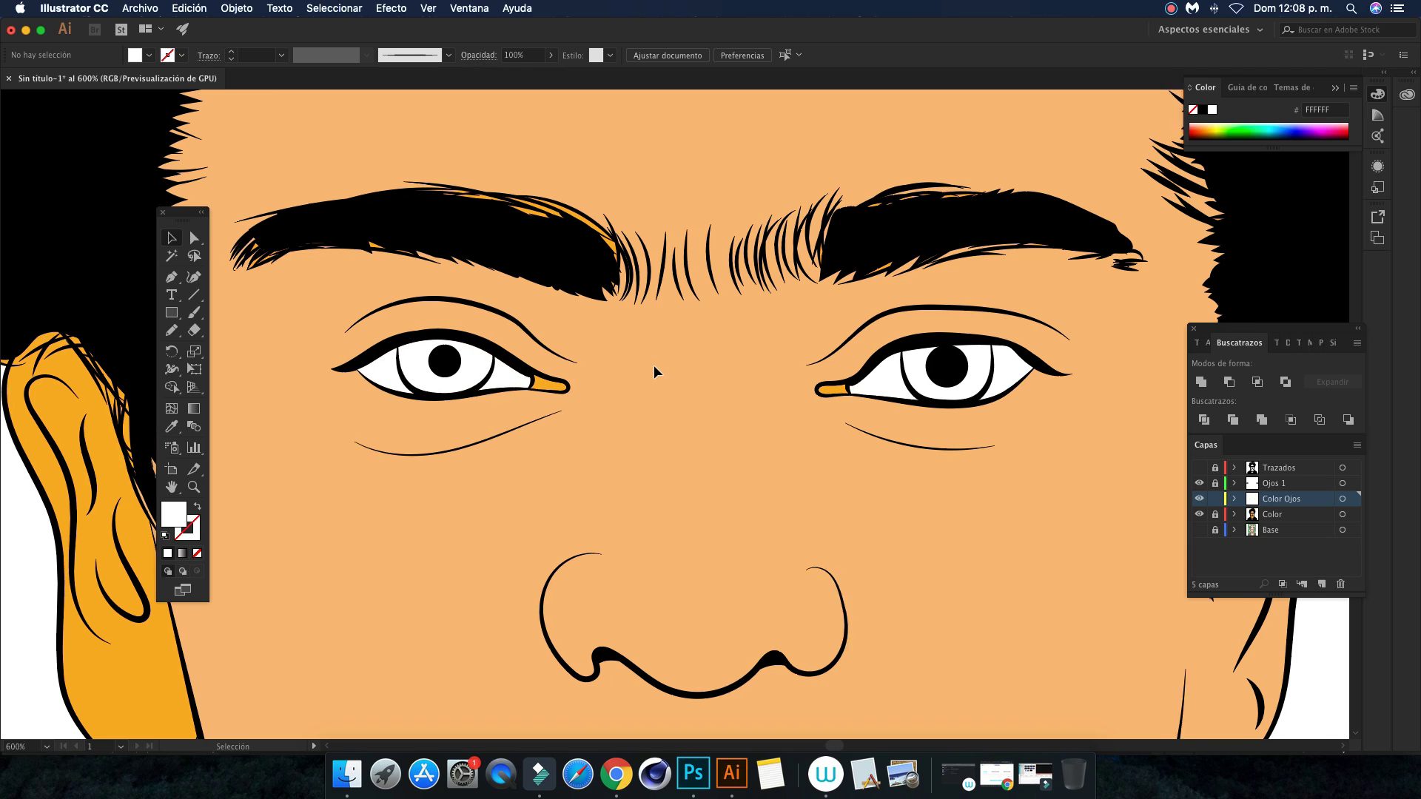
Set the fill colour to dark brown #603813
scroll(595, 356, "up", 5)
scroll(596, 356, "left", 10)
scroll(595, 356, "up", 3)
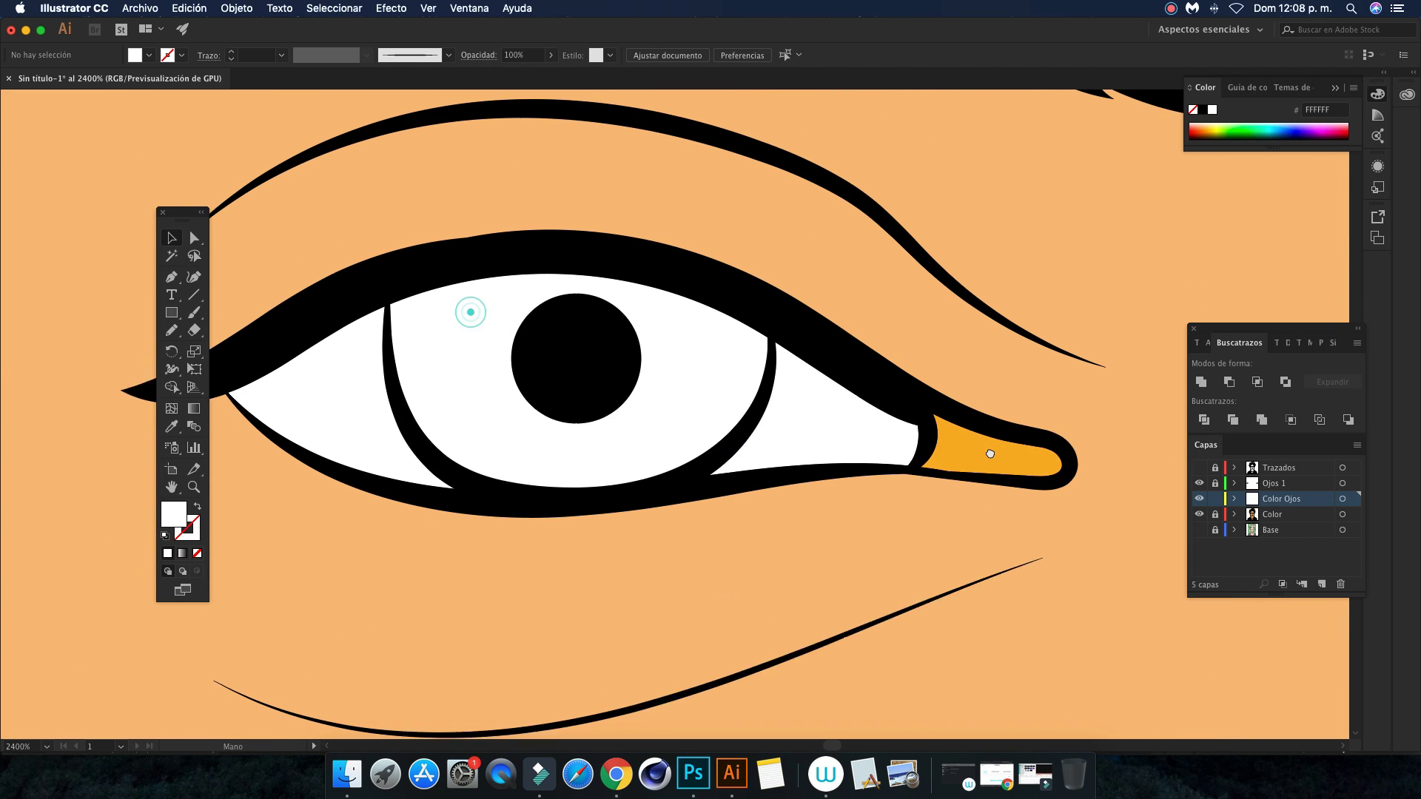
left_click(149, 55)
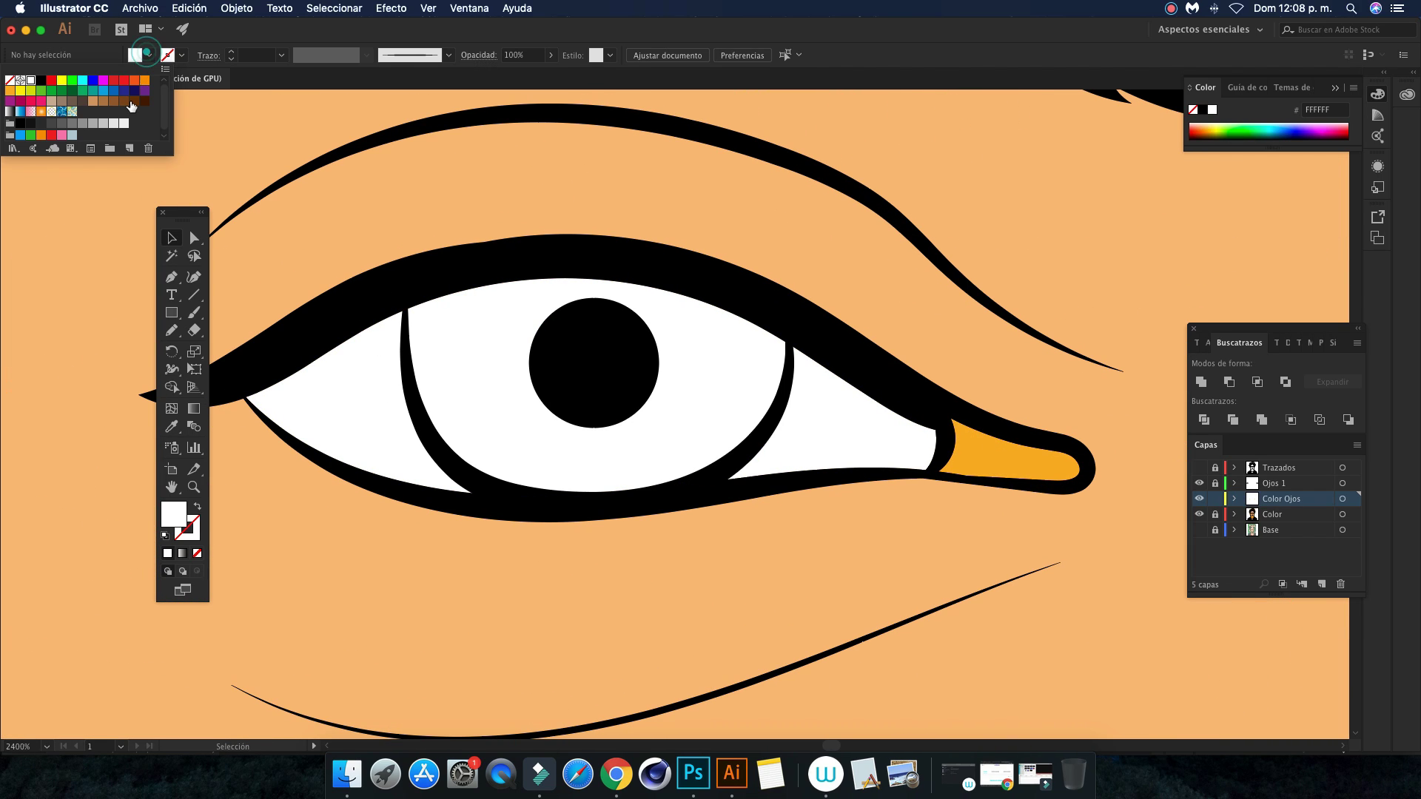
left_click(131, 103)
left_click(207, 44)
Draw a closed brown iris shape in the left eye with the Pencil tool
key("n")
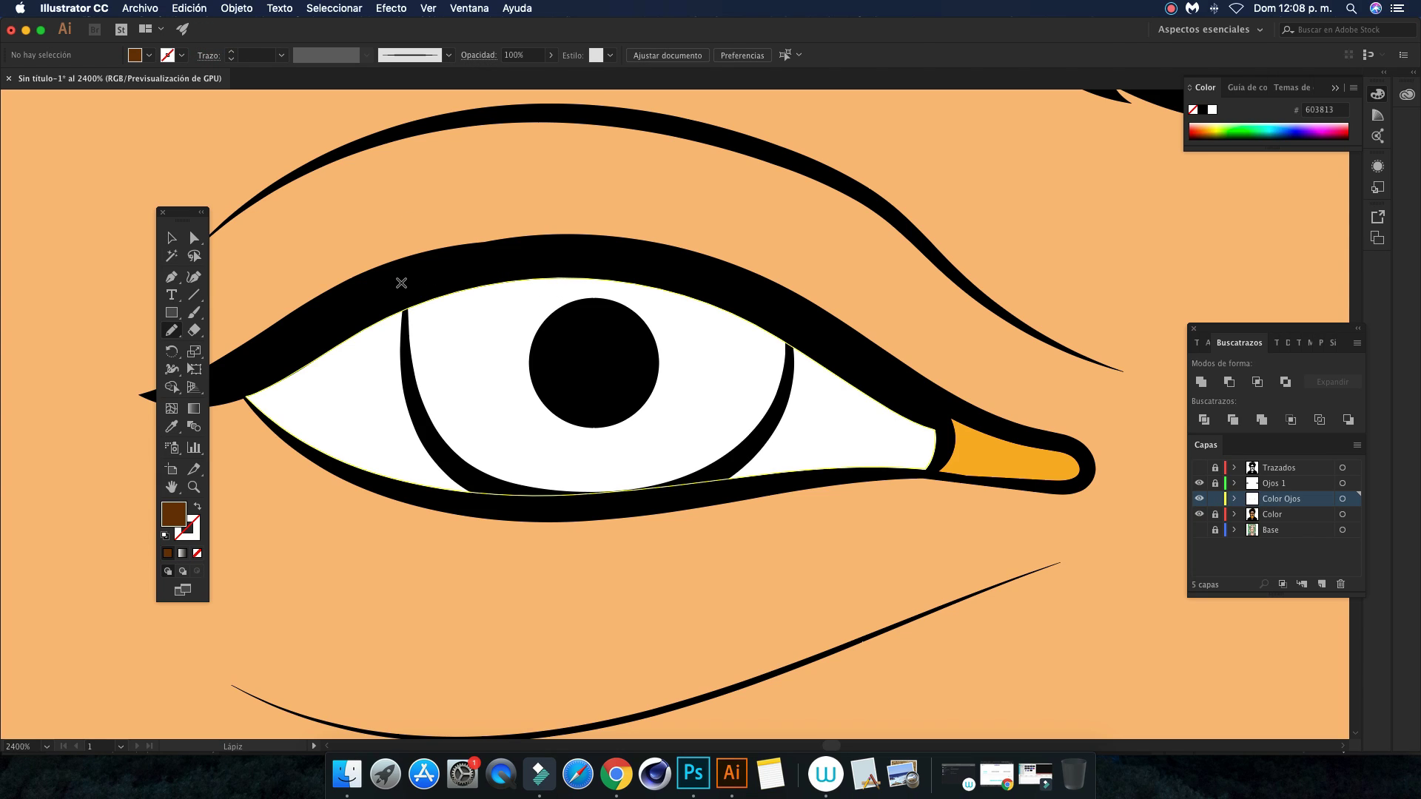
left_click_drag(441, 279, 786, 340)
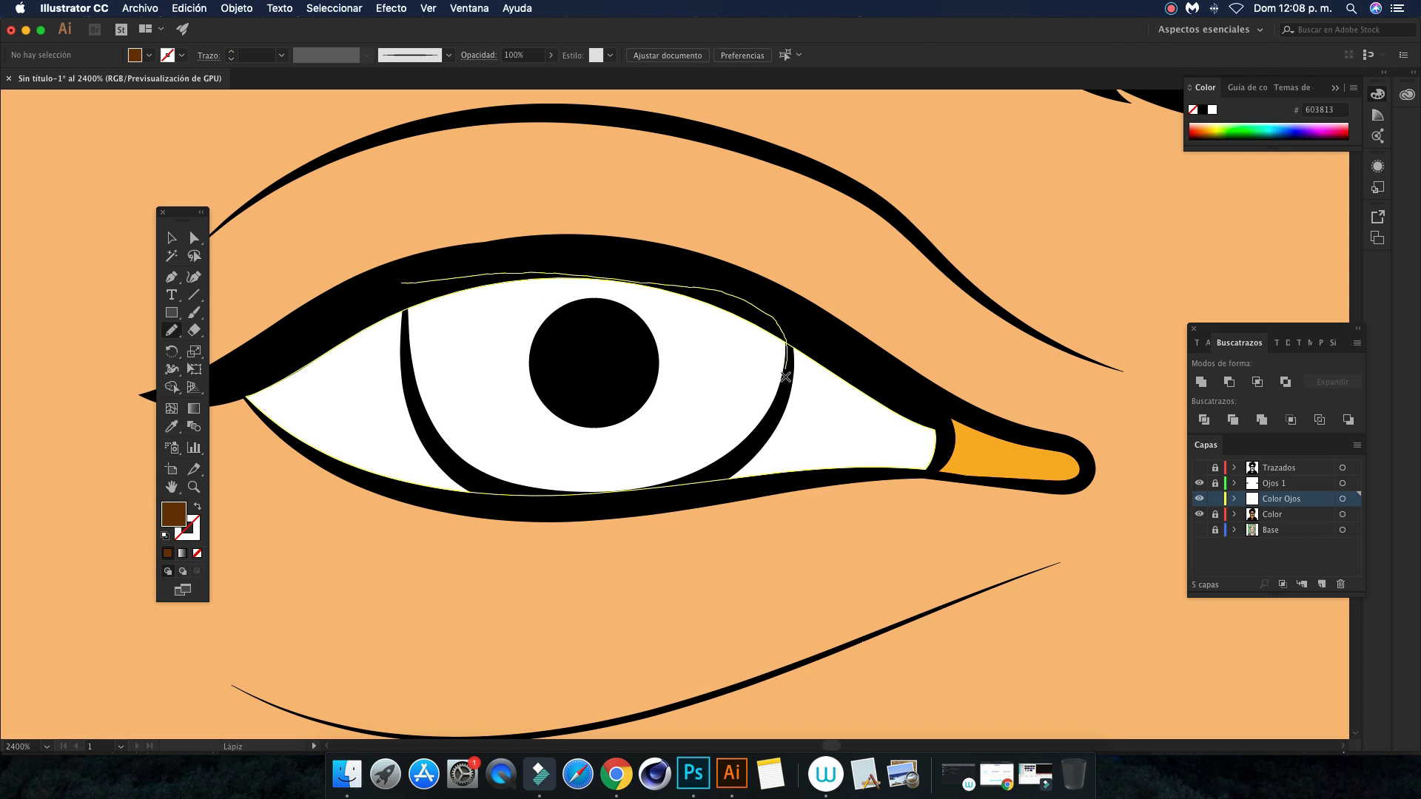
left_click_drag(701, 484, 435, 437)
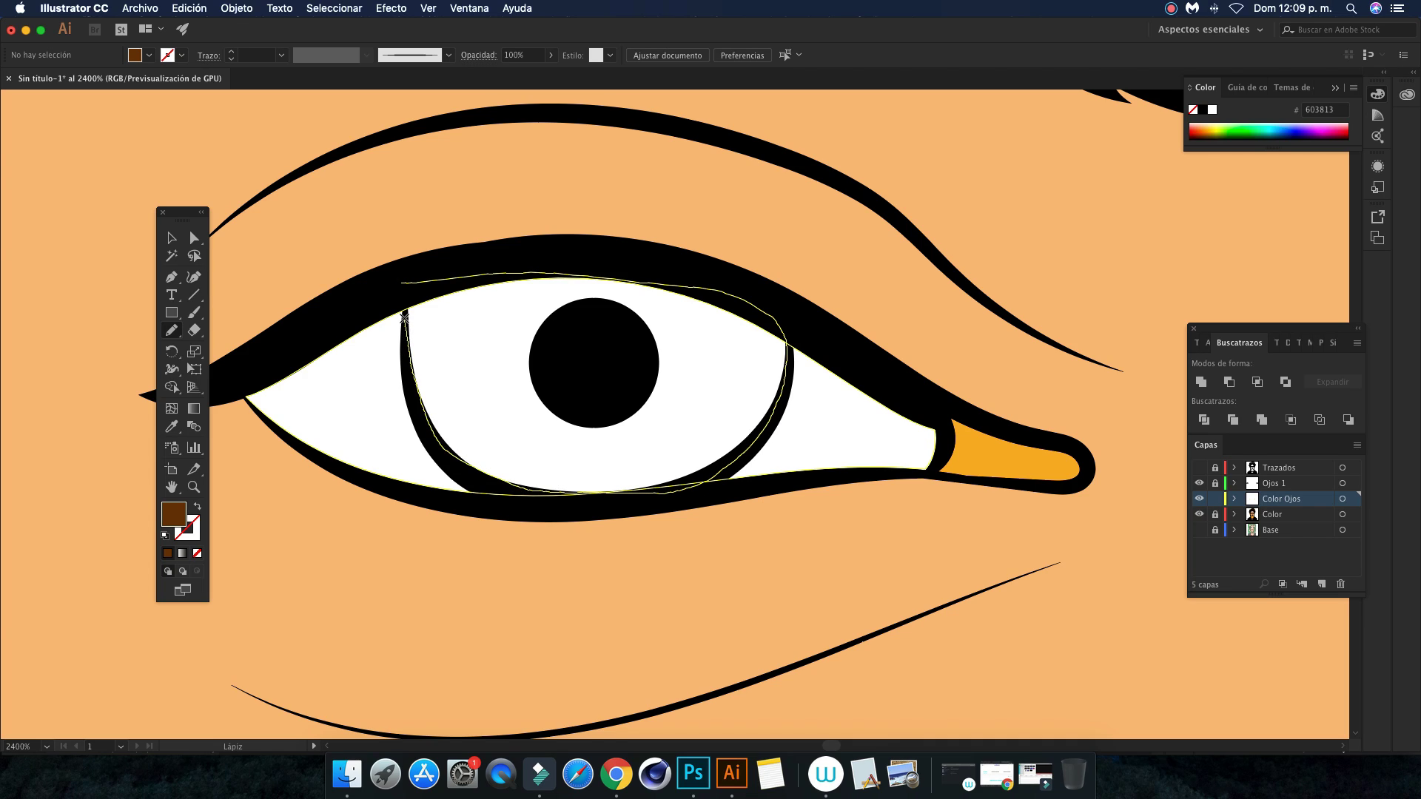
left_click_drag(403, 283, 402, 285)
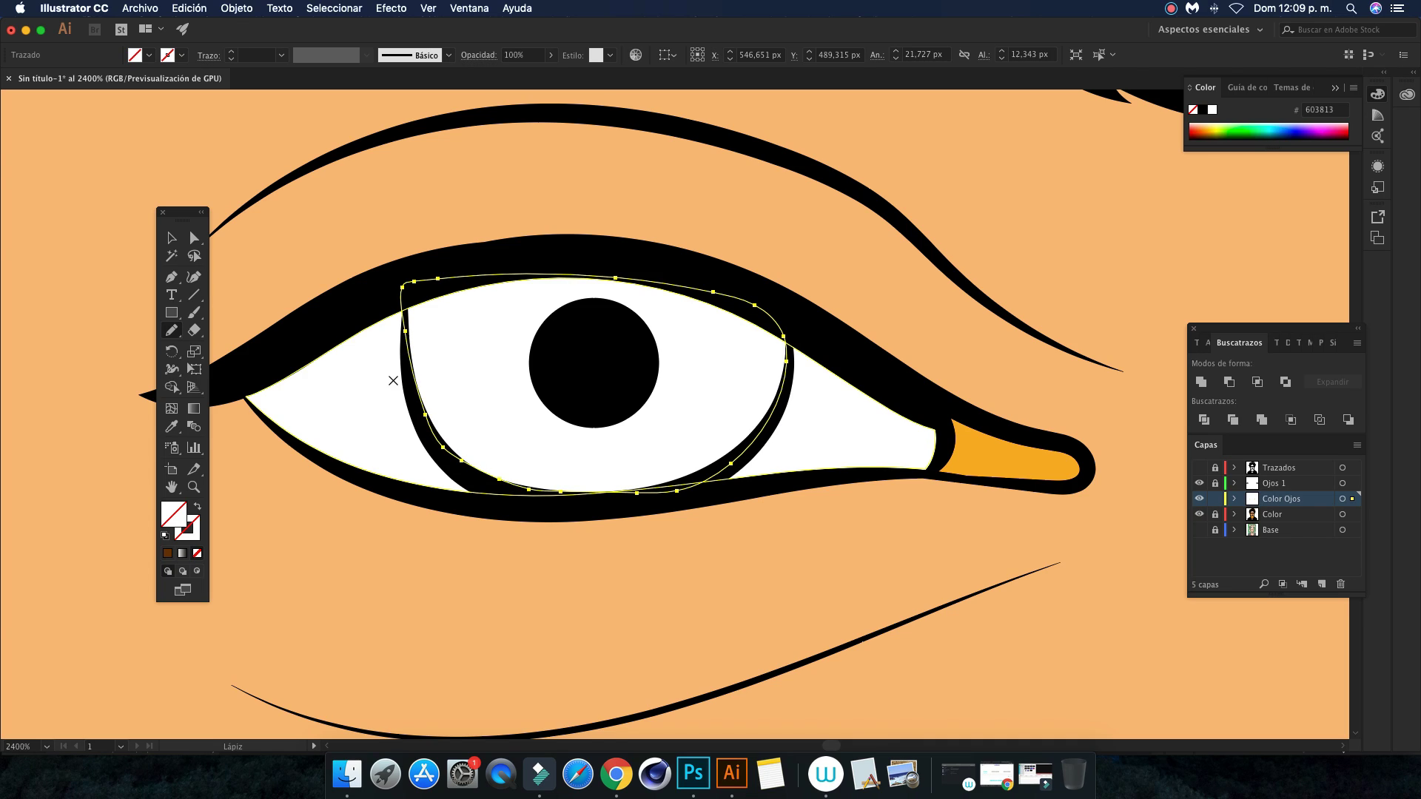
left_click(167, 552)
key("super+shift+a")
key("super+minus")
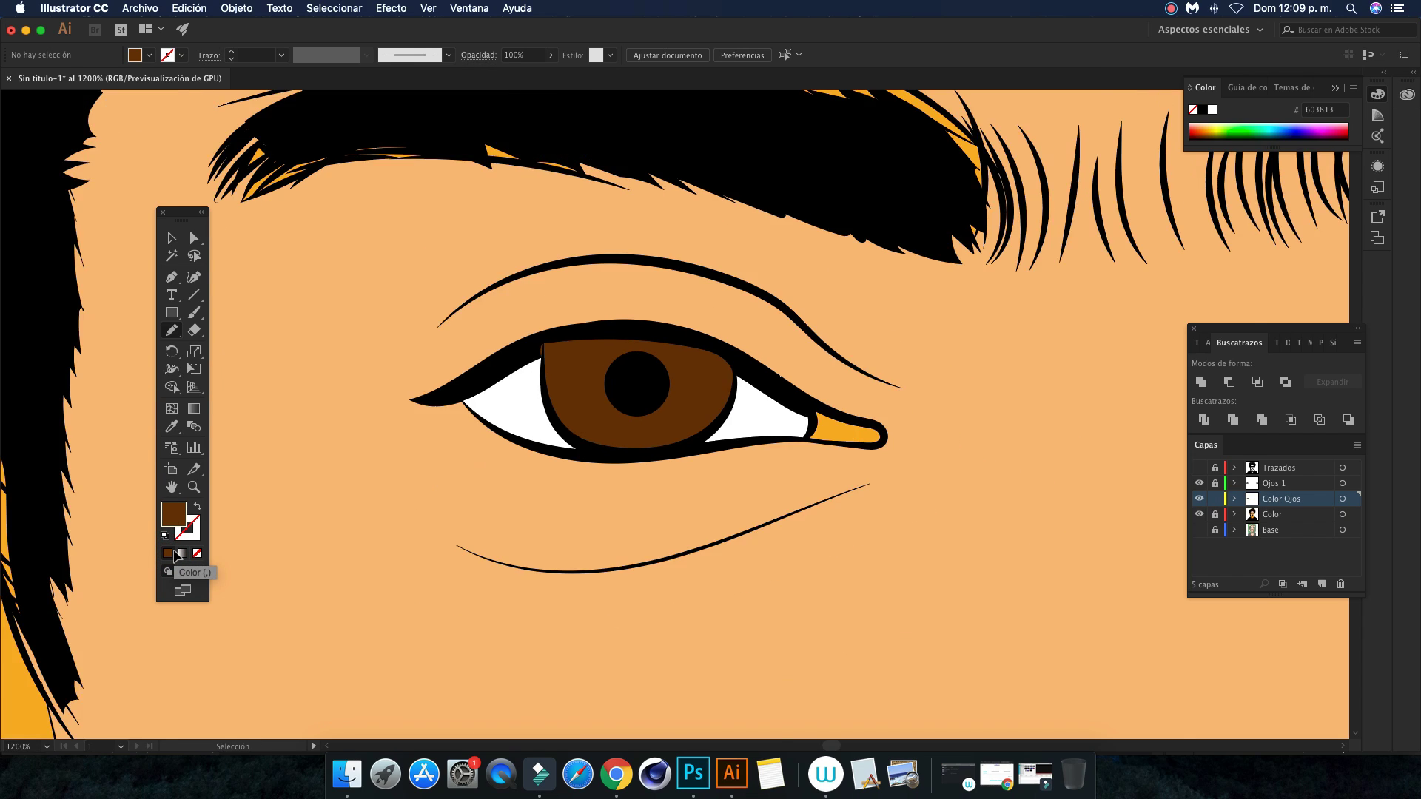
key("super+minus")
key("super+plus")
key("super+plus")
key("super+plus")
key("super+plus")
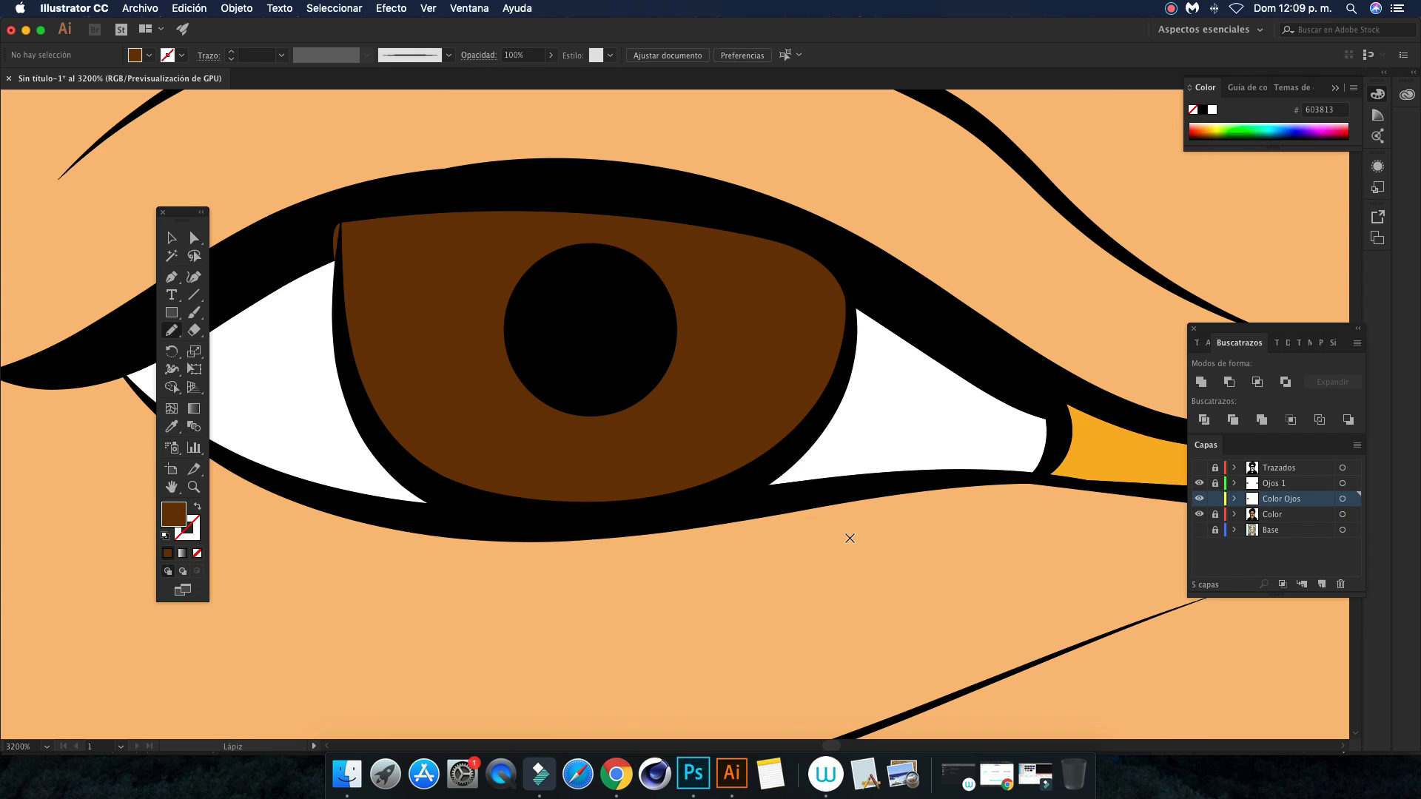
Adjust the iris position and anchors with Direct Selection to fit the eye outline
key("v")
left_click(380, 259)
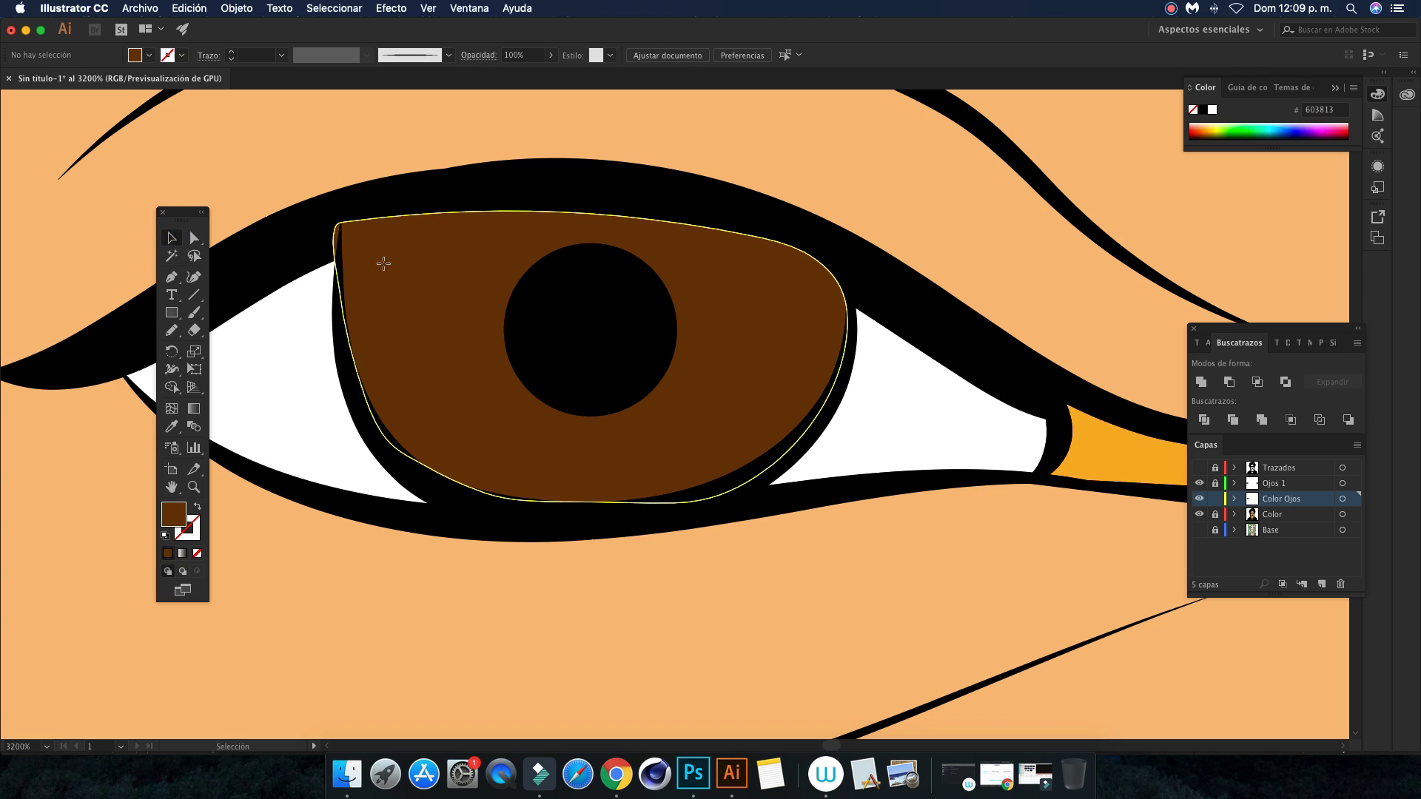
left_click(196, 241)
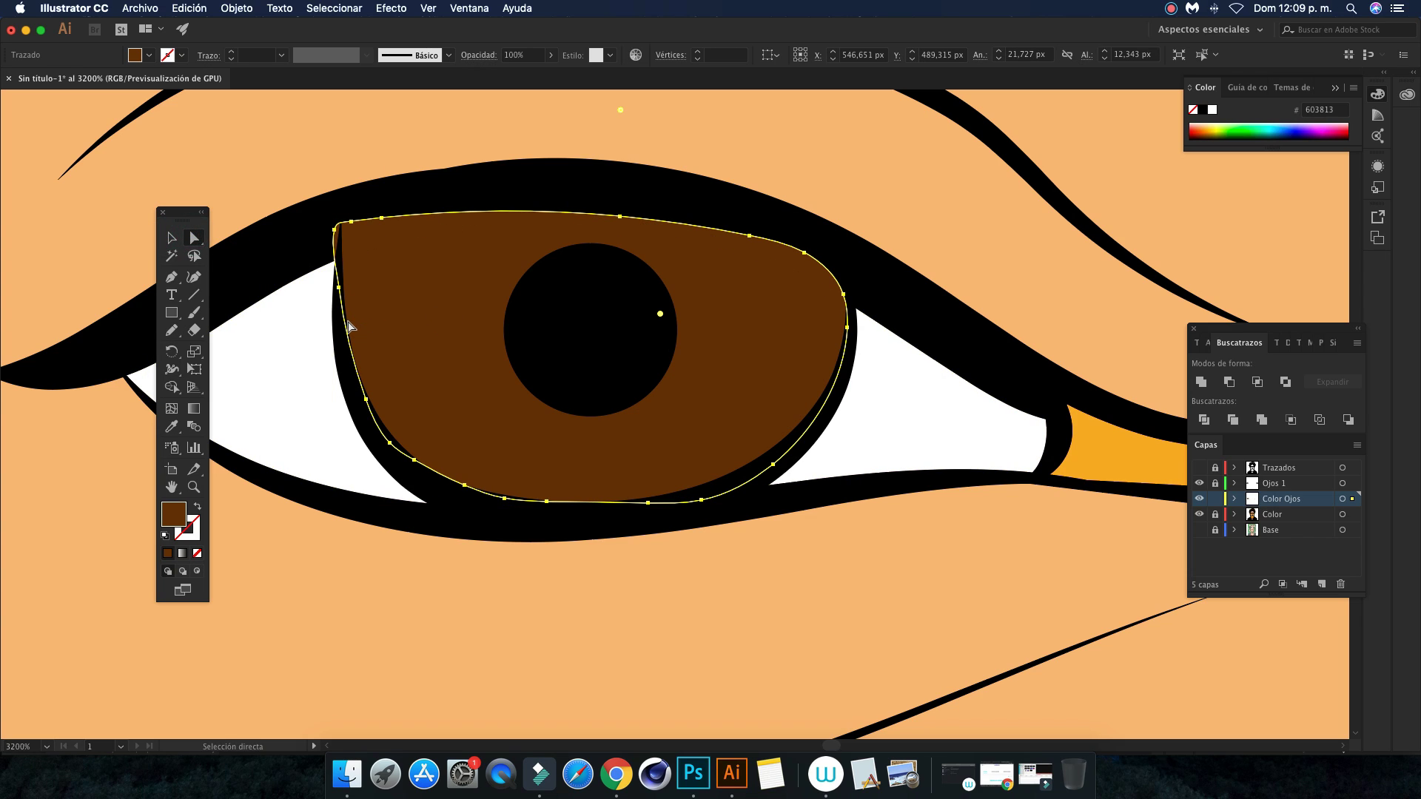
left_click_drag(351, 312, 344, 296)
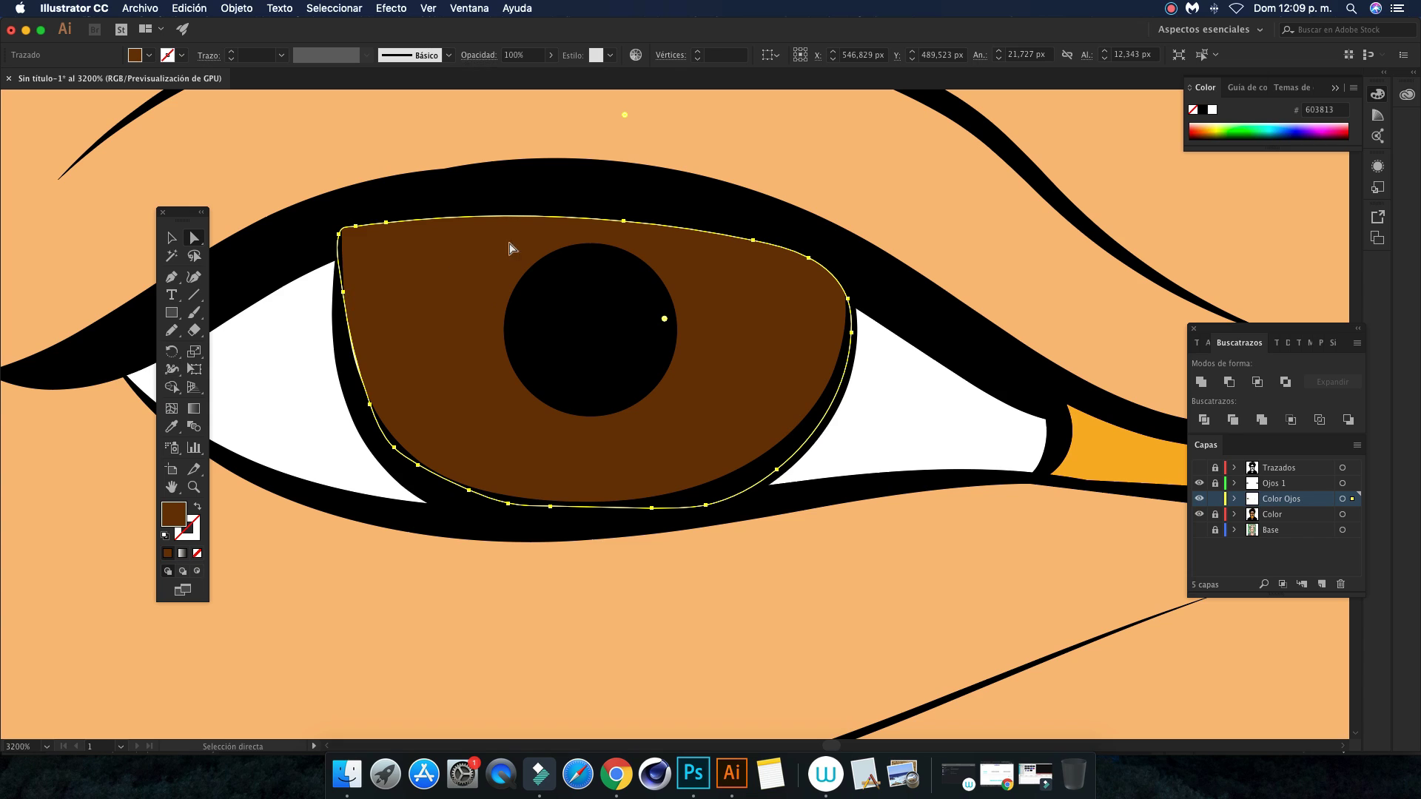
left_click(414, 148)
left_click(382, 305)
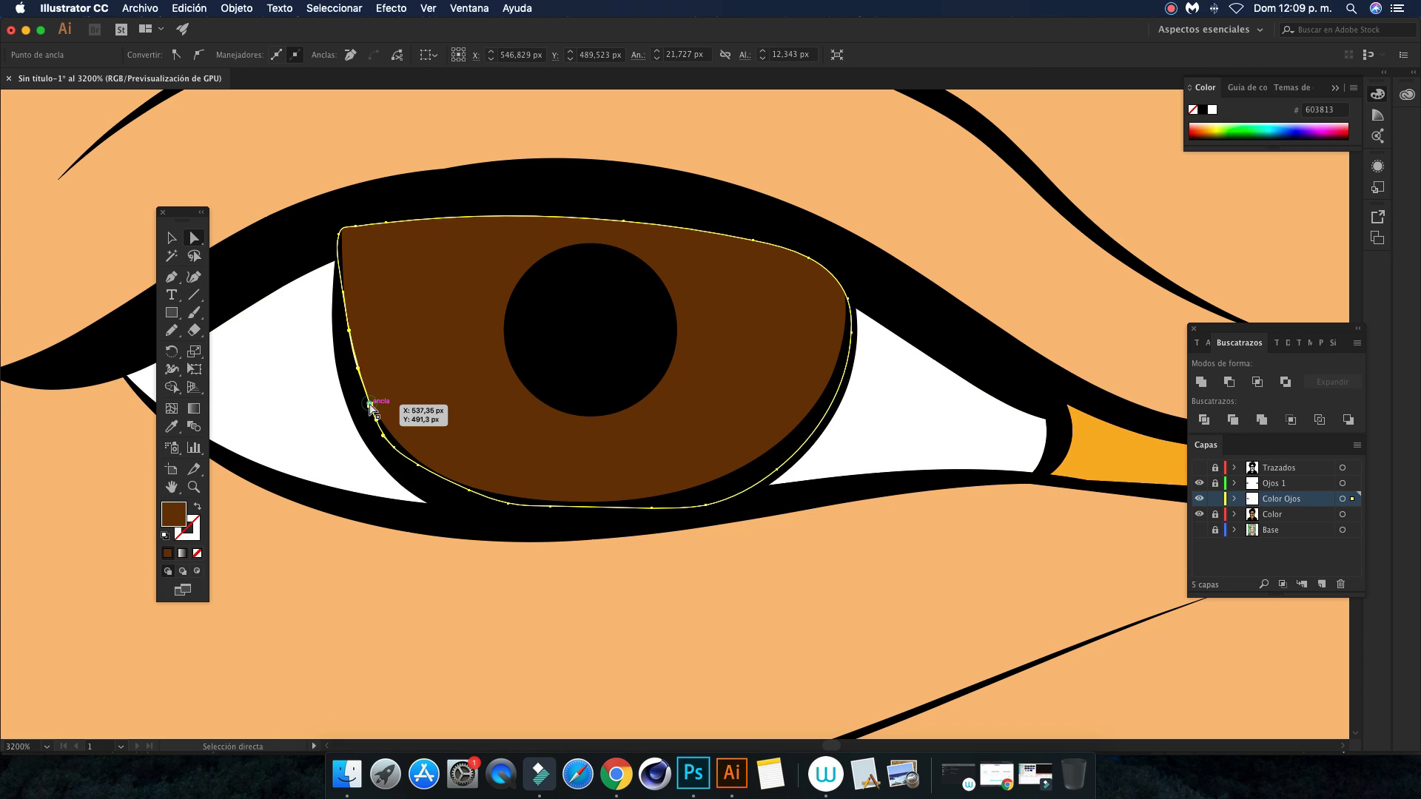
left_click(398, 144)
left_click(571, 231)
left_click_drag(623, 220, 624, 220)
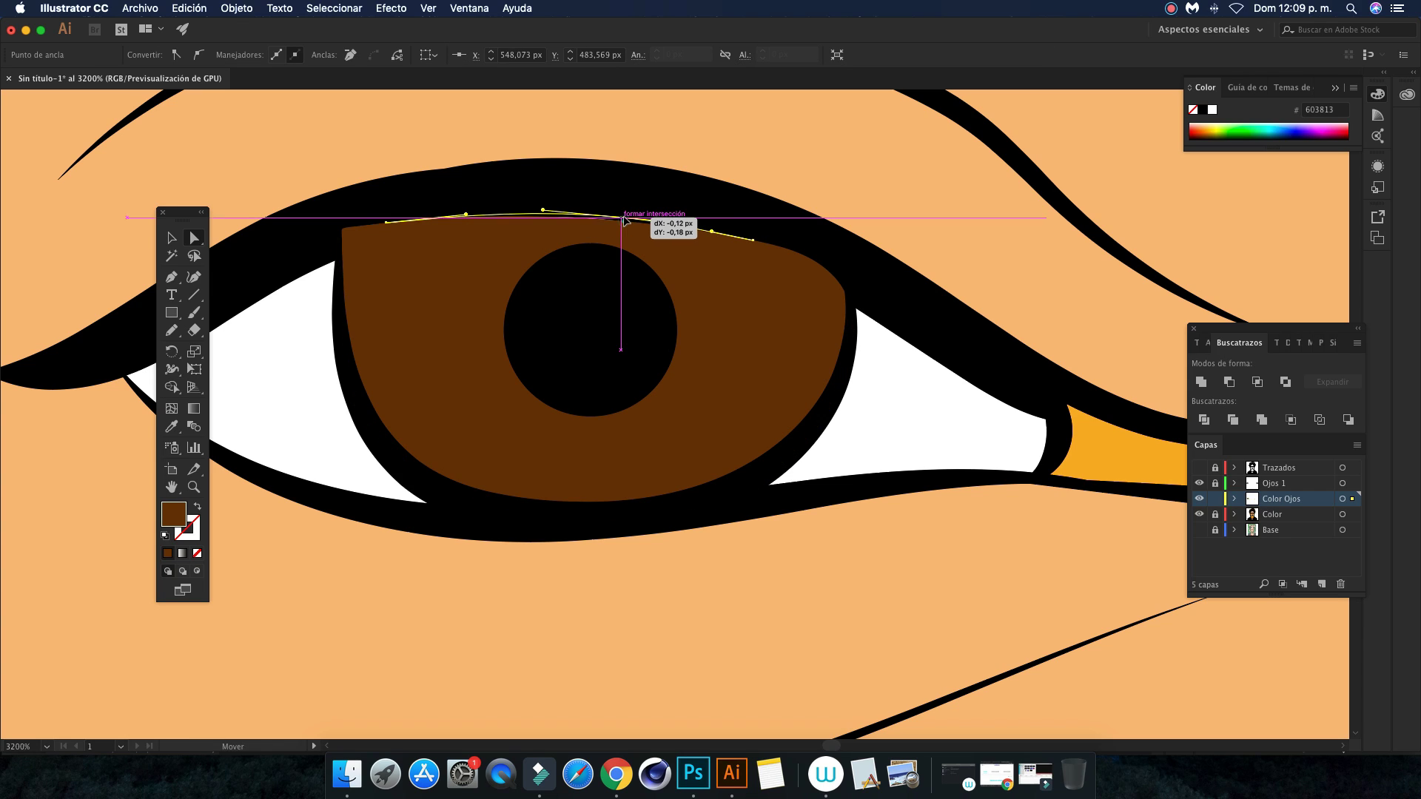
left_click(715, 140)
key("super+minus")
key("super+minus")
key("super+minus")
key("super+minus")
key("super+minus")
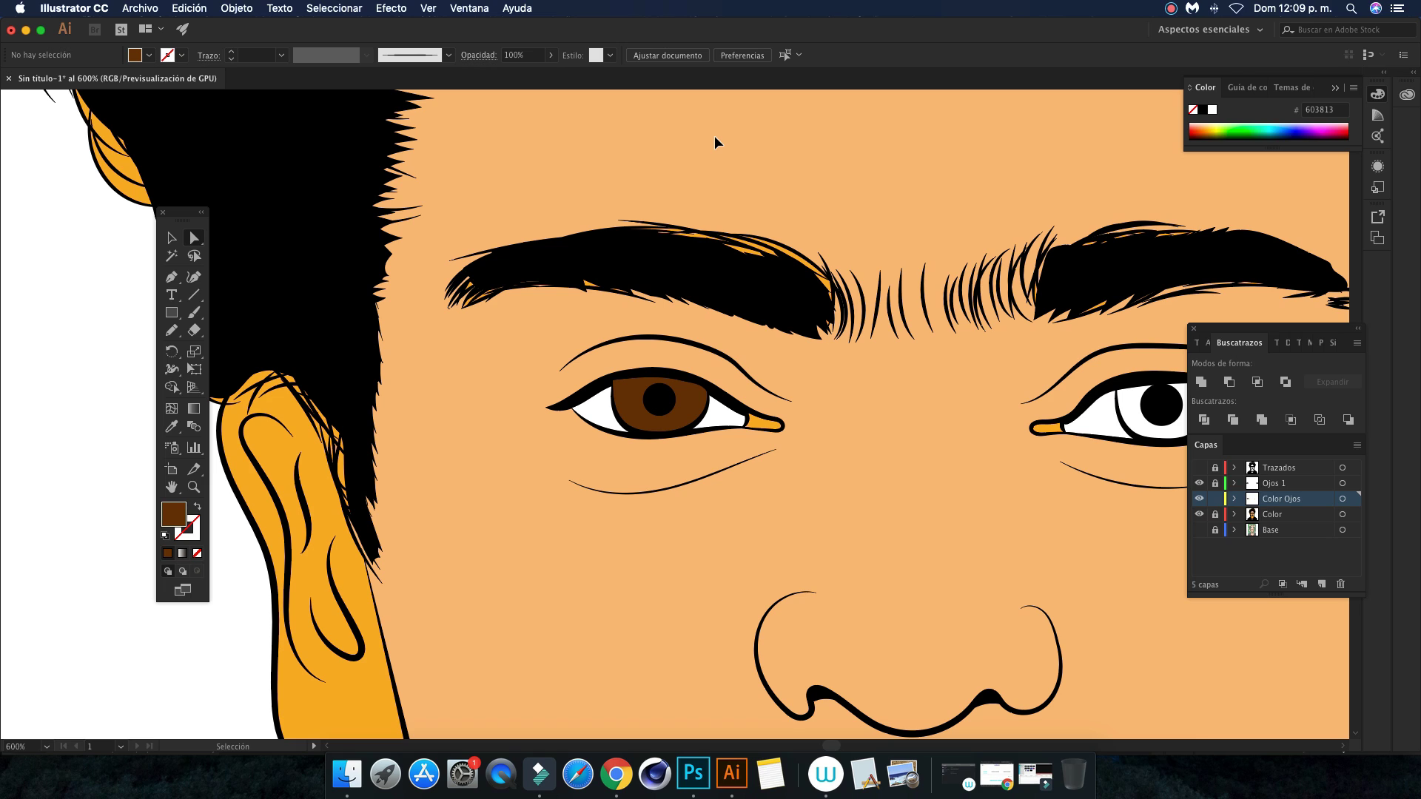
Draw a closed brown iris outline in the other eye with the Pencil tool
key("super+0")
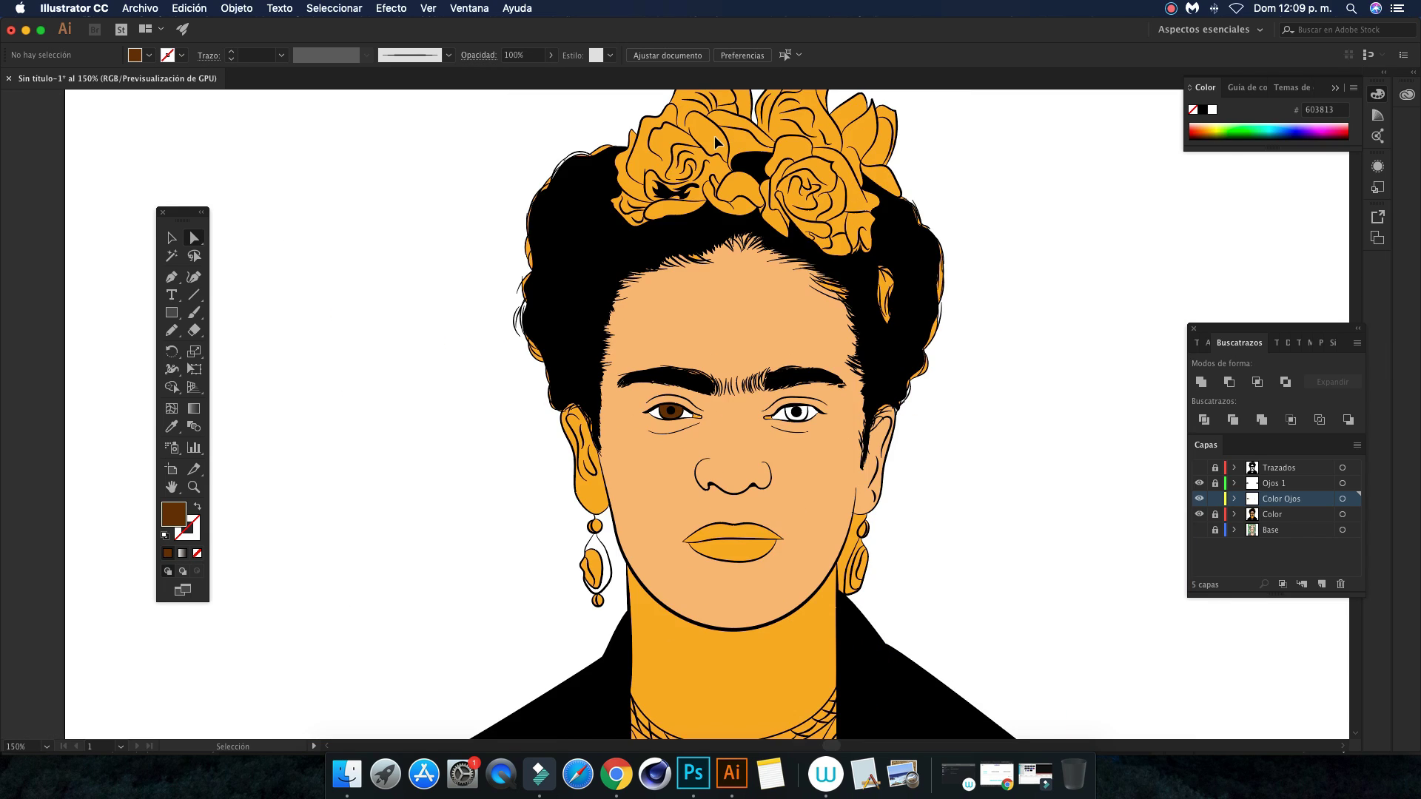
key("super+plus")
key("super+plus")
key("super+plus")
key("super+plus")
key("super+plus")
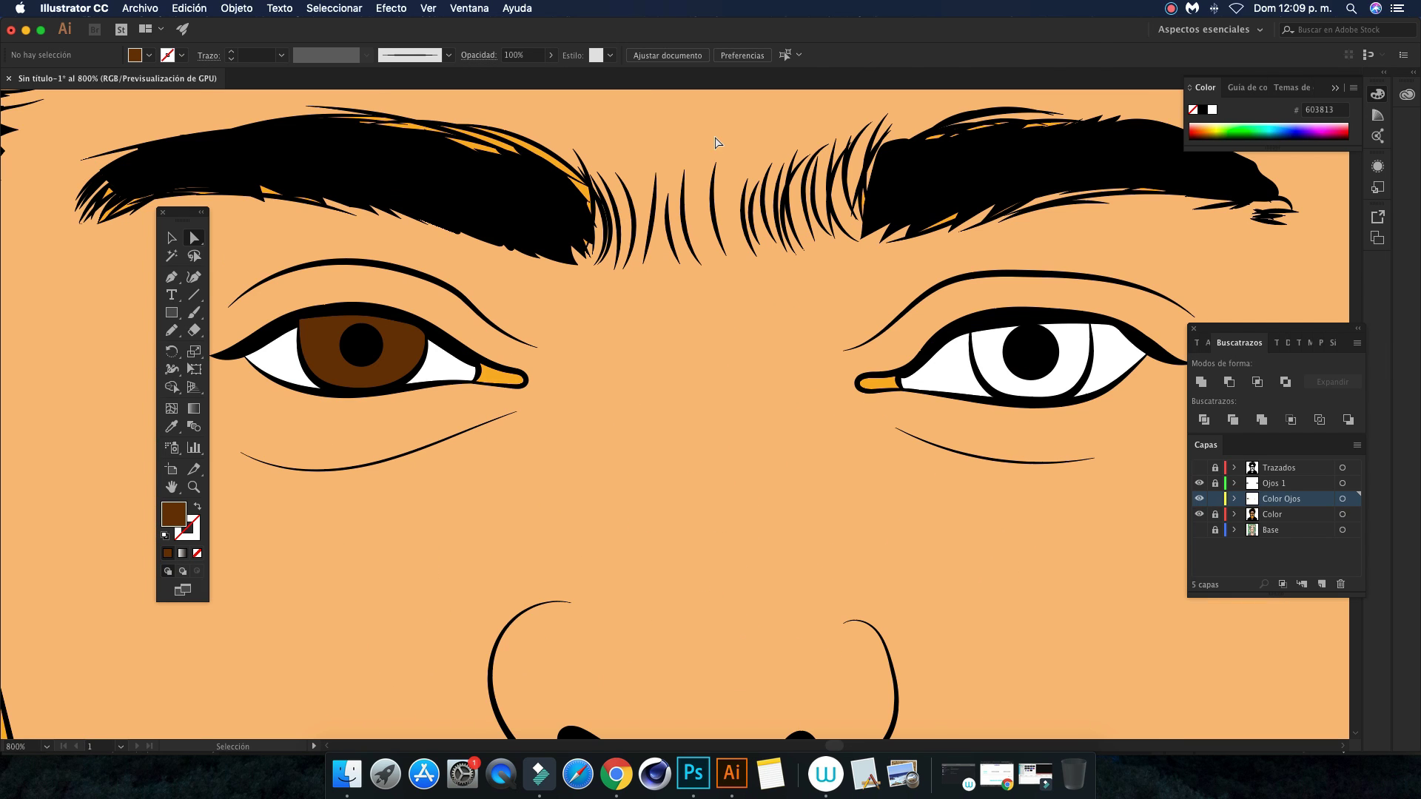
scroll(398, 496, "right", 3)
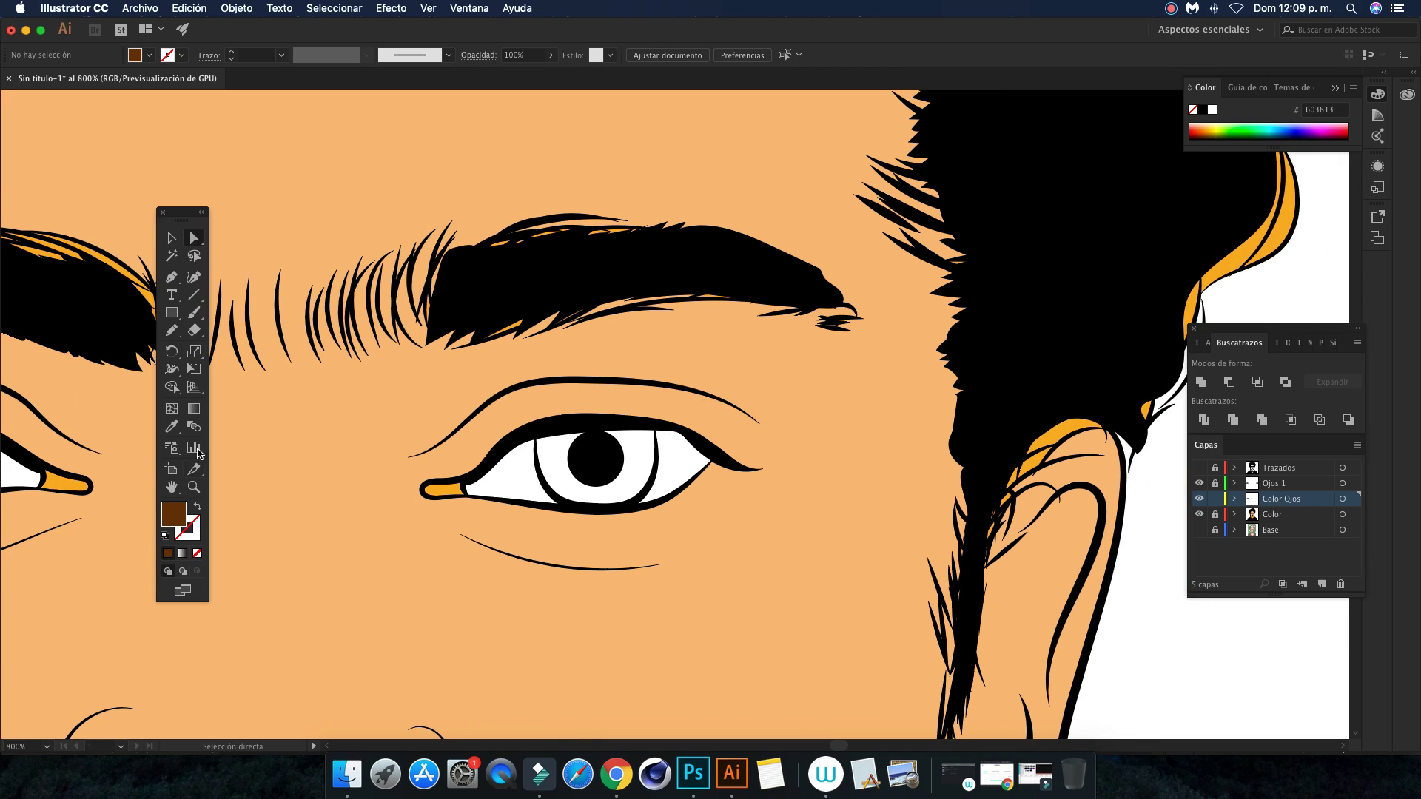
key("super+plus")
key("n")
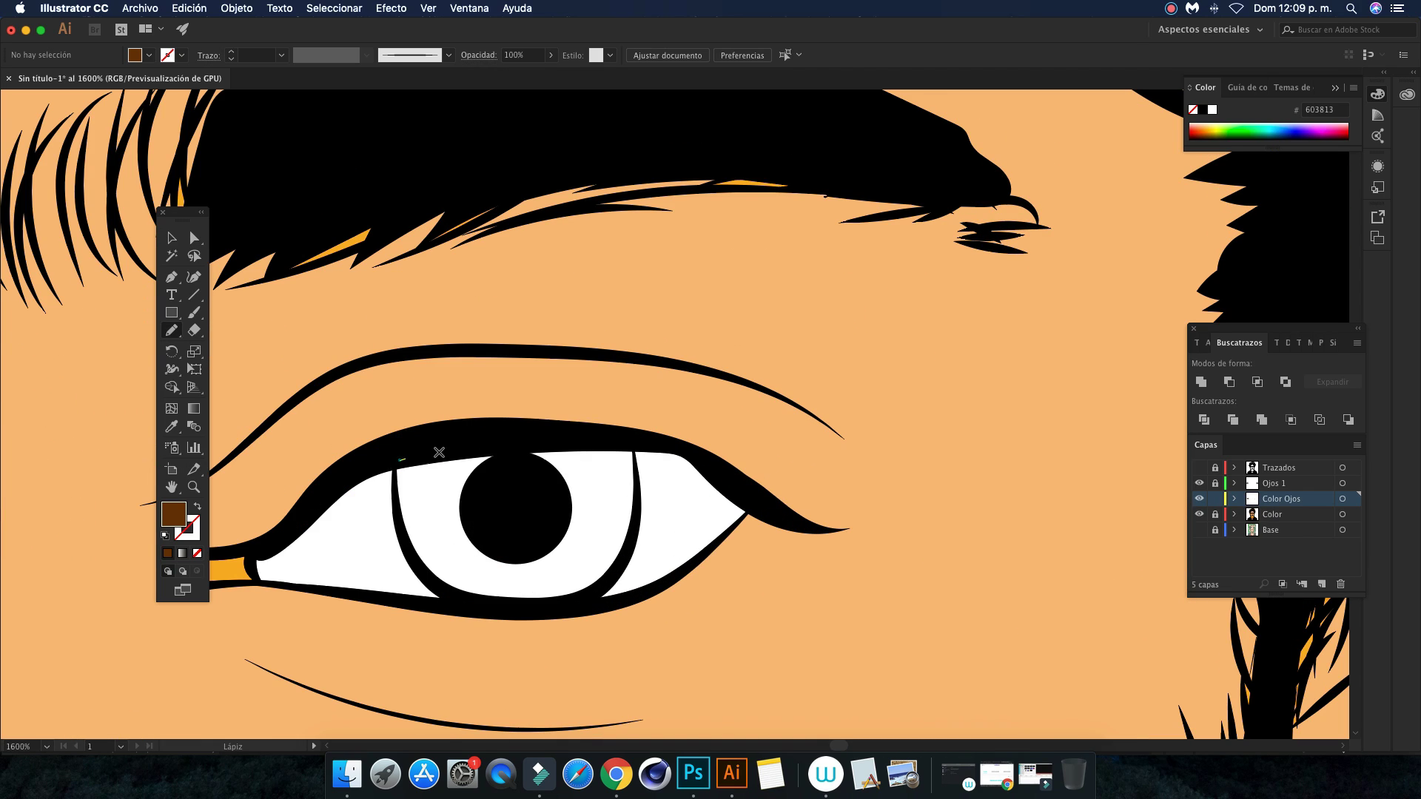
left_click_drag(439, 452, 632, 446)
left_click_drag(544, 608, 447, 592)
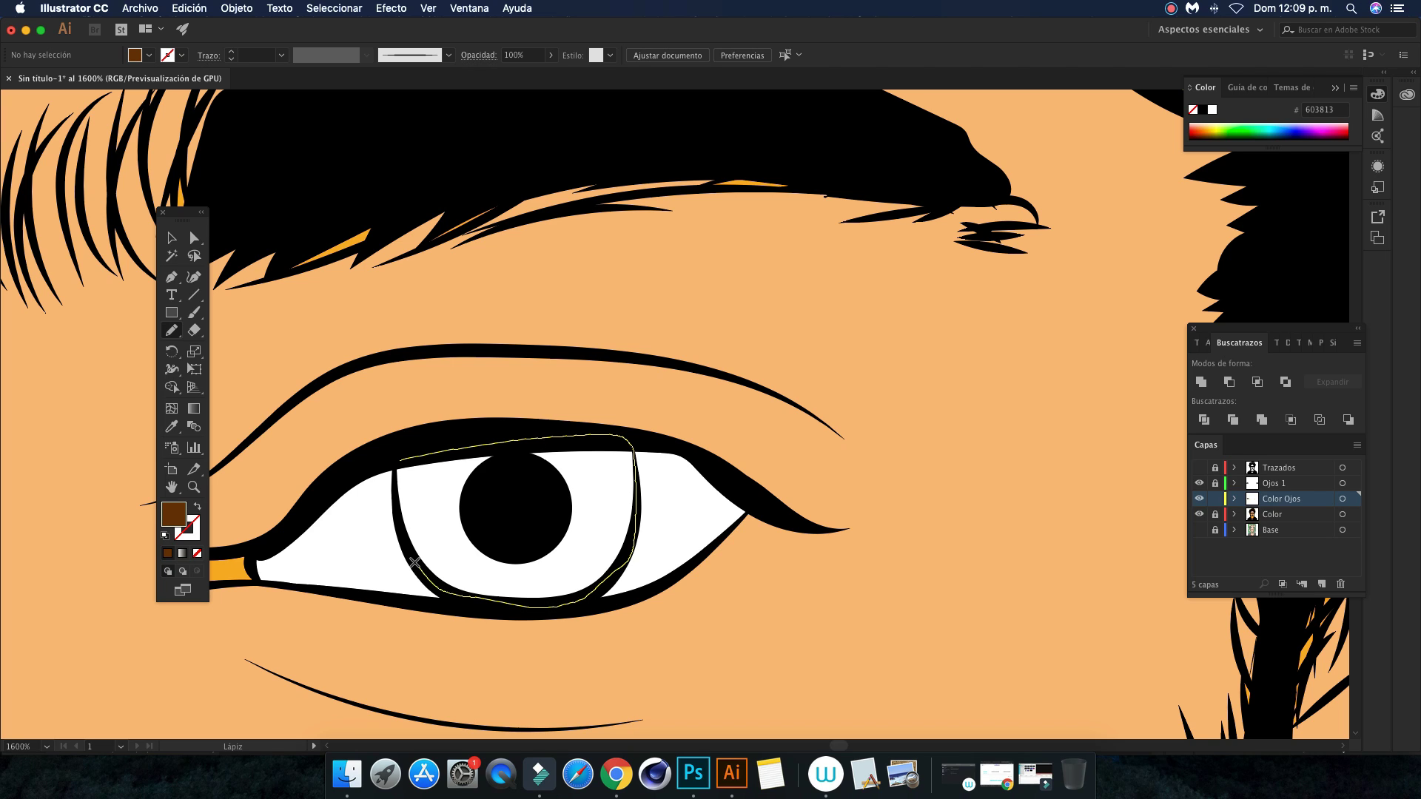
left_click_drag(394, 508, 393, 510)
Adjust the small eye-corner shape's fill in the Color Picker, then zoom out
key("v")
key("super+minus")
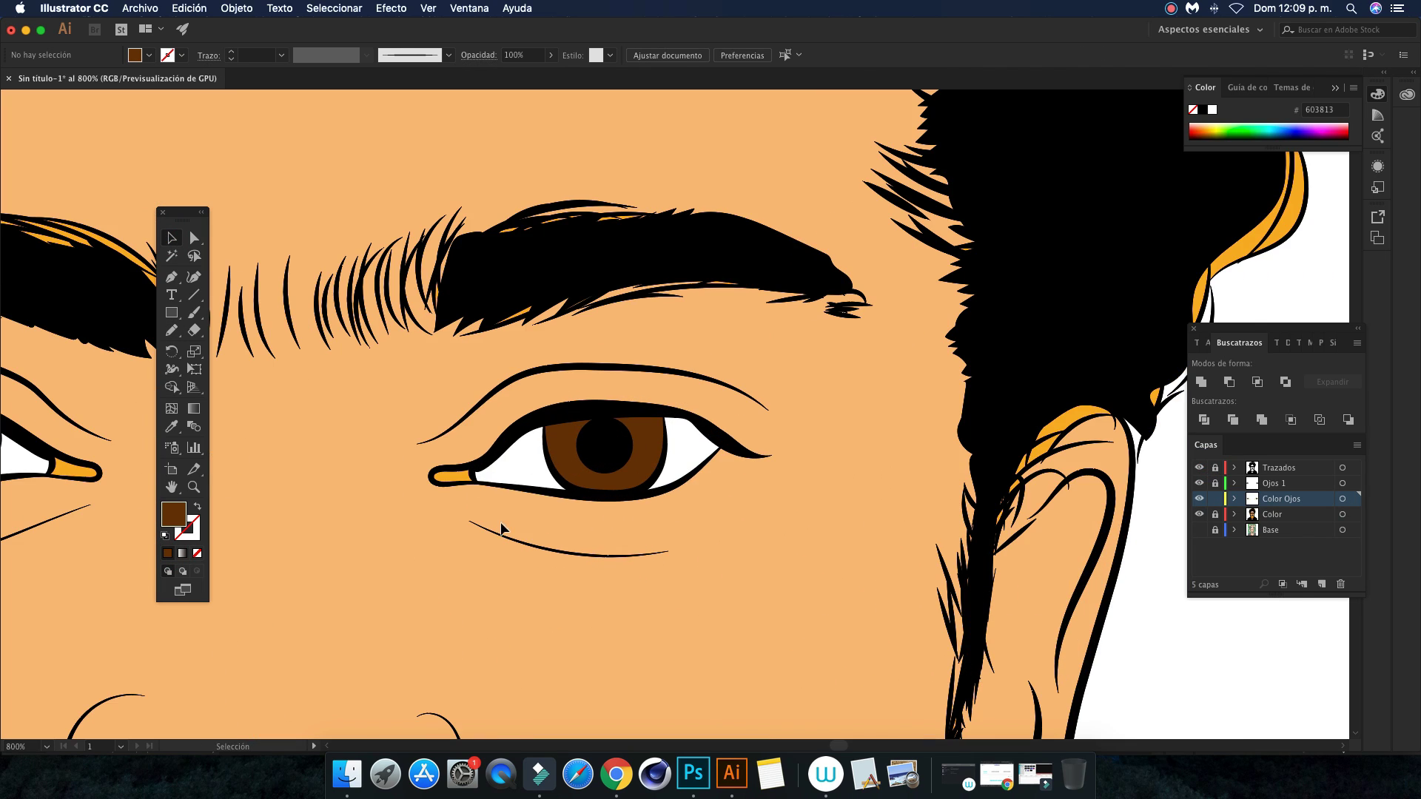
left_click(389, 467)
key("i")
double_click(174, 513)
key("Return")
key("v")
key("super+shift+a")
key("super+0")
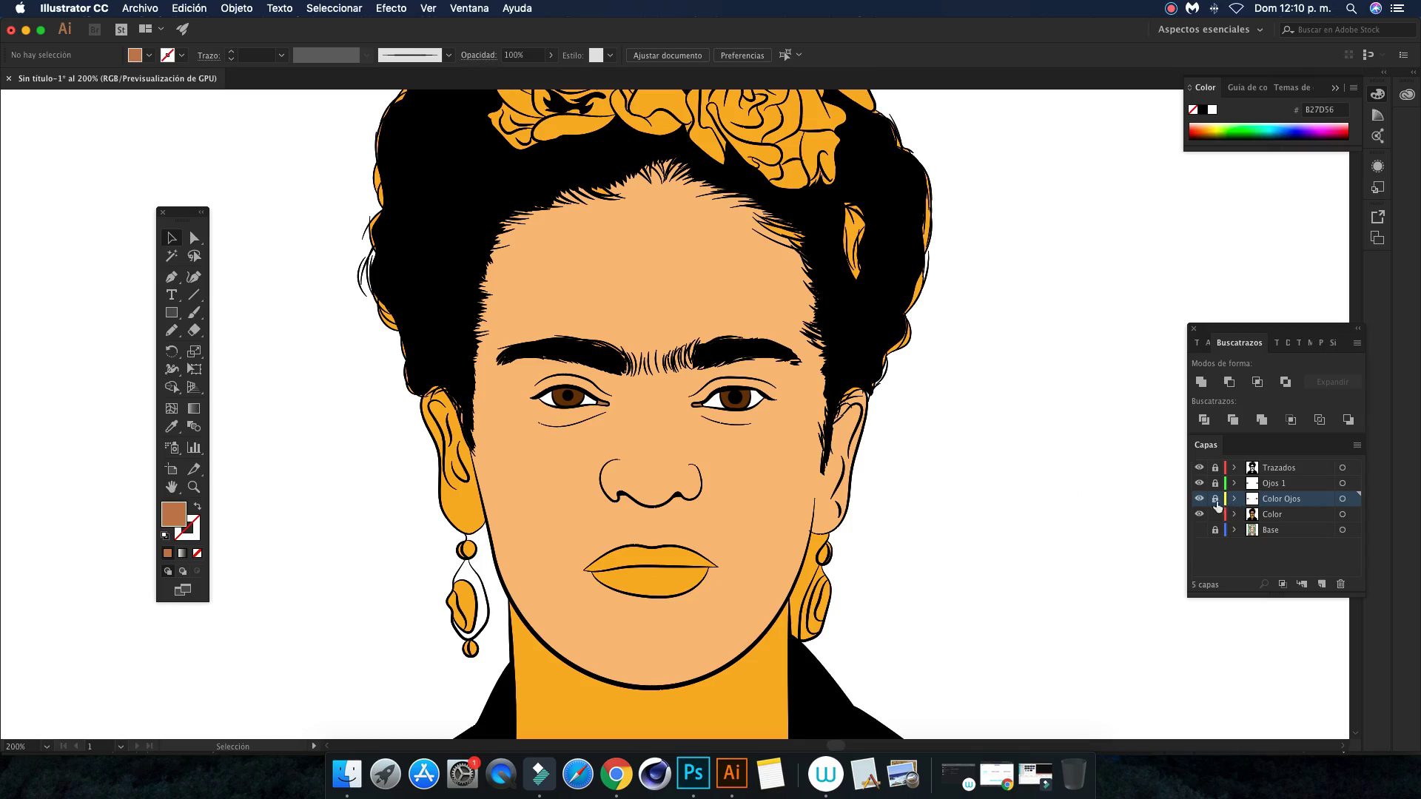
Colour the lips red
key("super+plus")
key("super+plus")
key("super+plus")
scroll(1174, 535, "down", 3)
left_click(602, 515)
left_click(602, 551)
key("super+minus")
key("super+minus")
key("super+minus")
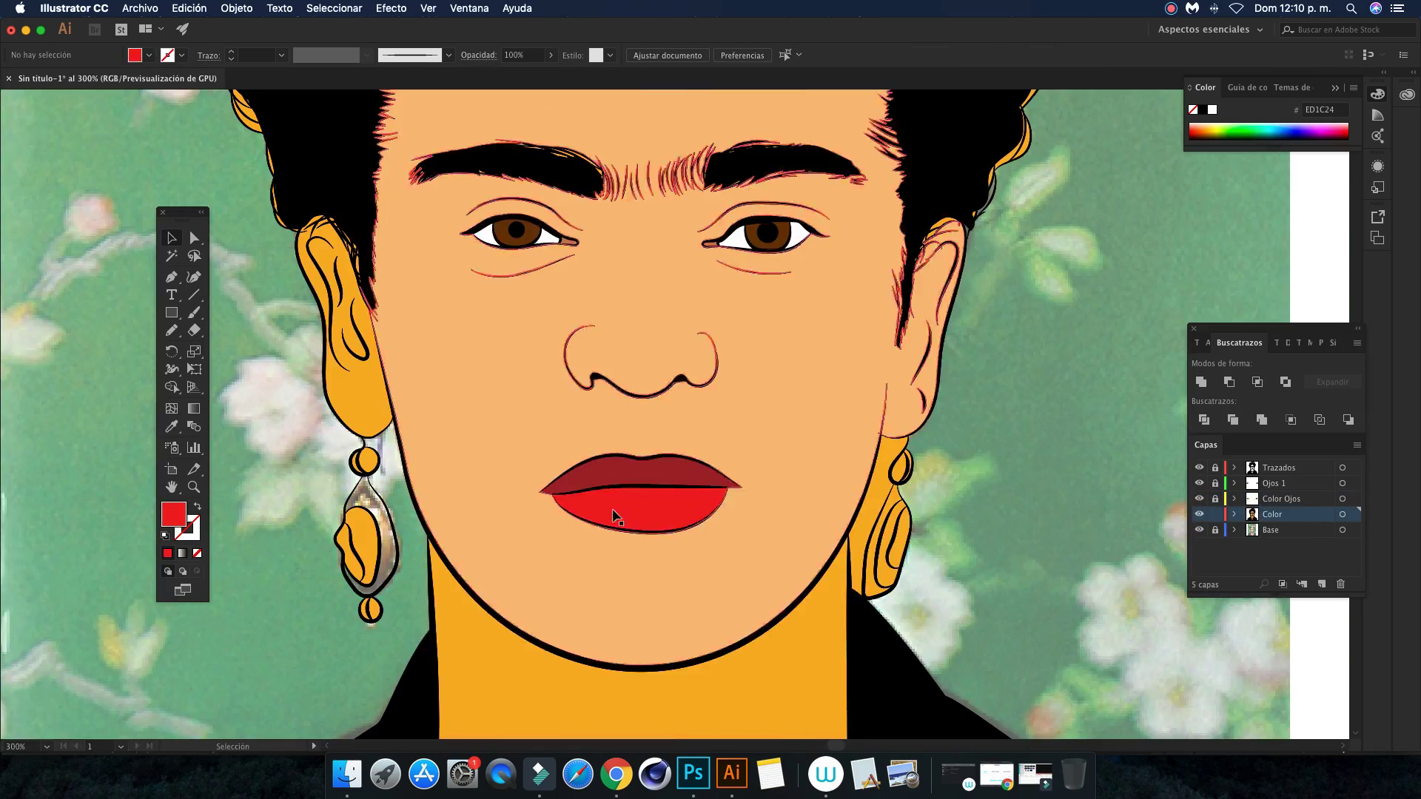
scroll(971, 540, "down", 5)
scroll(666, 517, "up", 5)
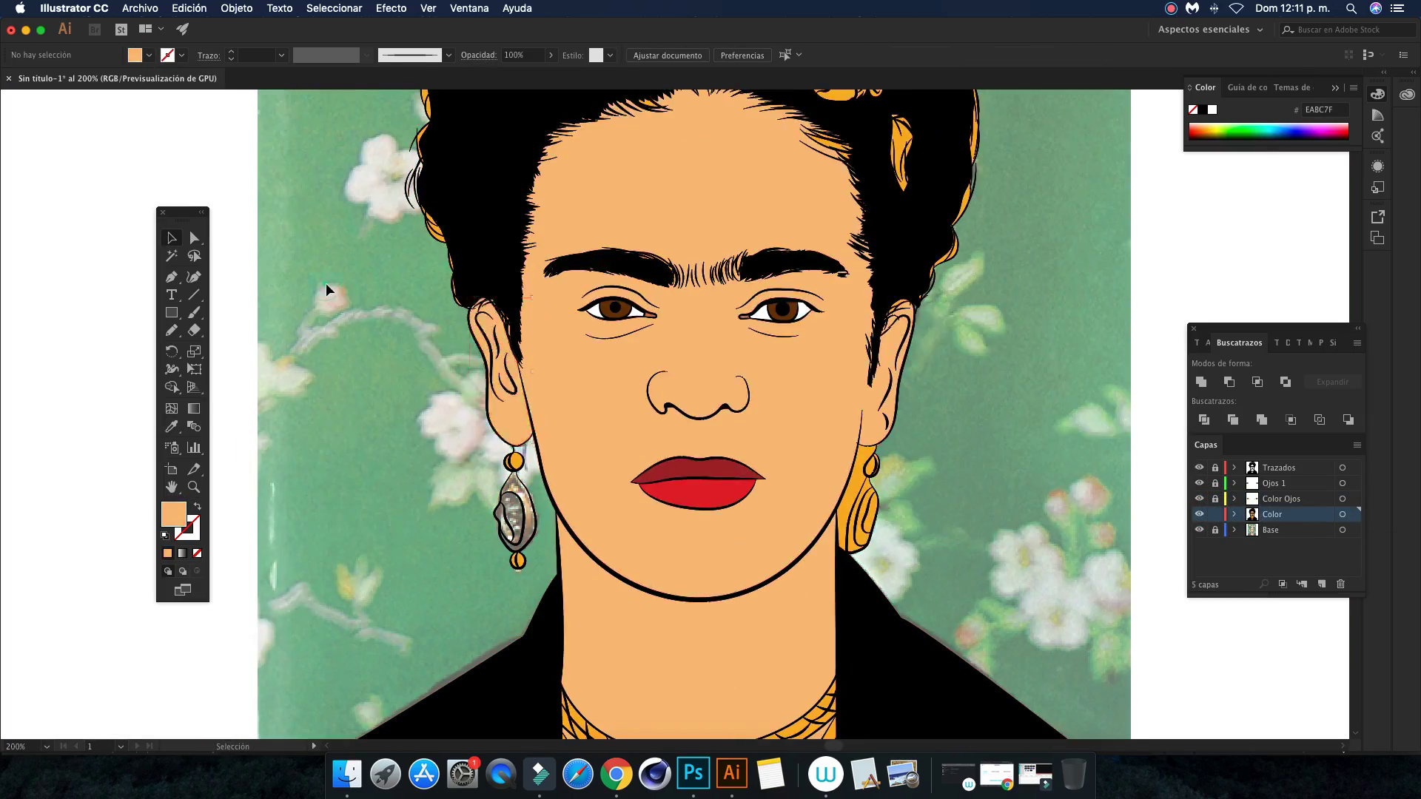
Look over the necklace and whole portrait, then begin a Pen path on the earring
key("super+plus")
key("super+plus")
key("super+plus")
scroll(746, 320, "down", 5)
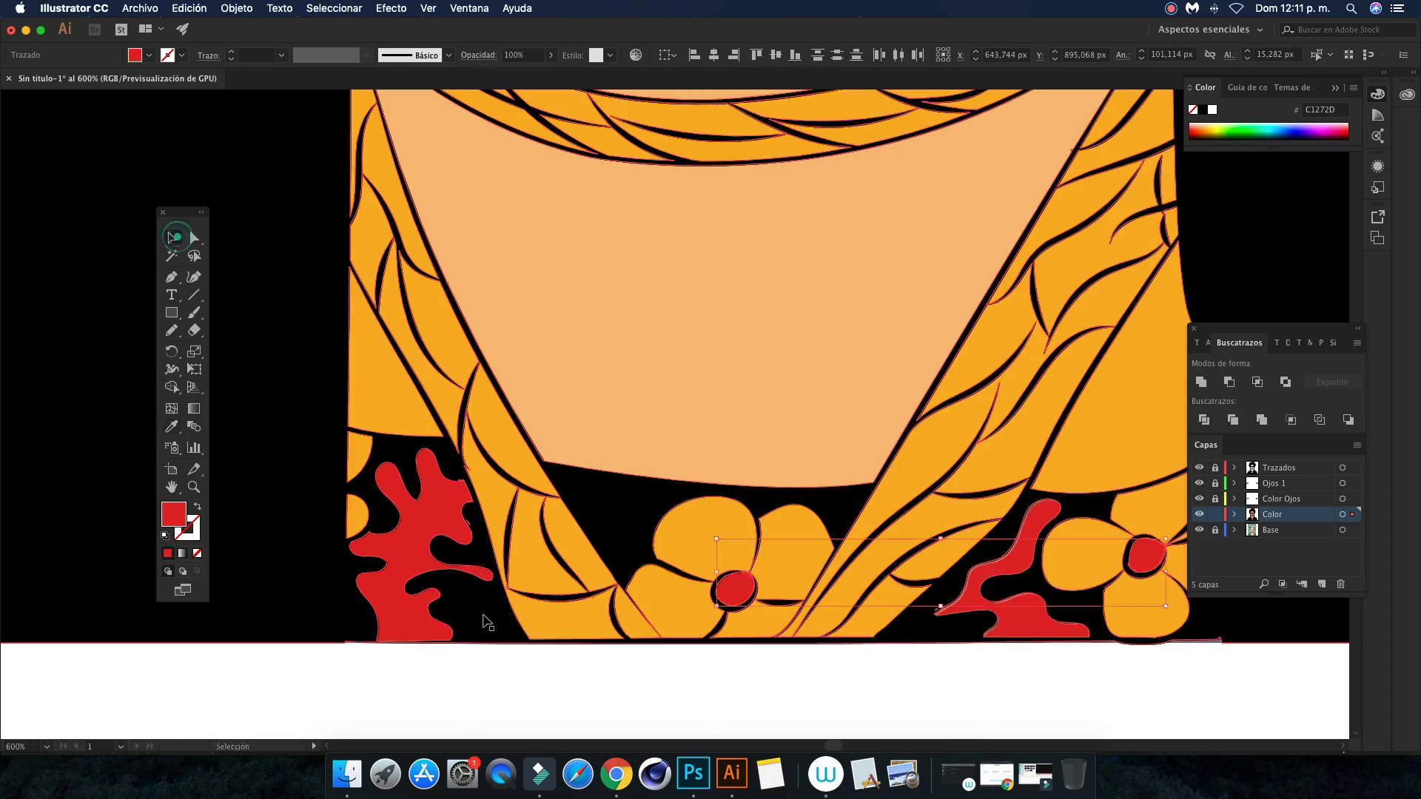
left_click(149, 55)
left_click(144, 363)
key("super+0")
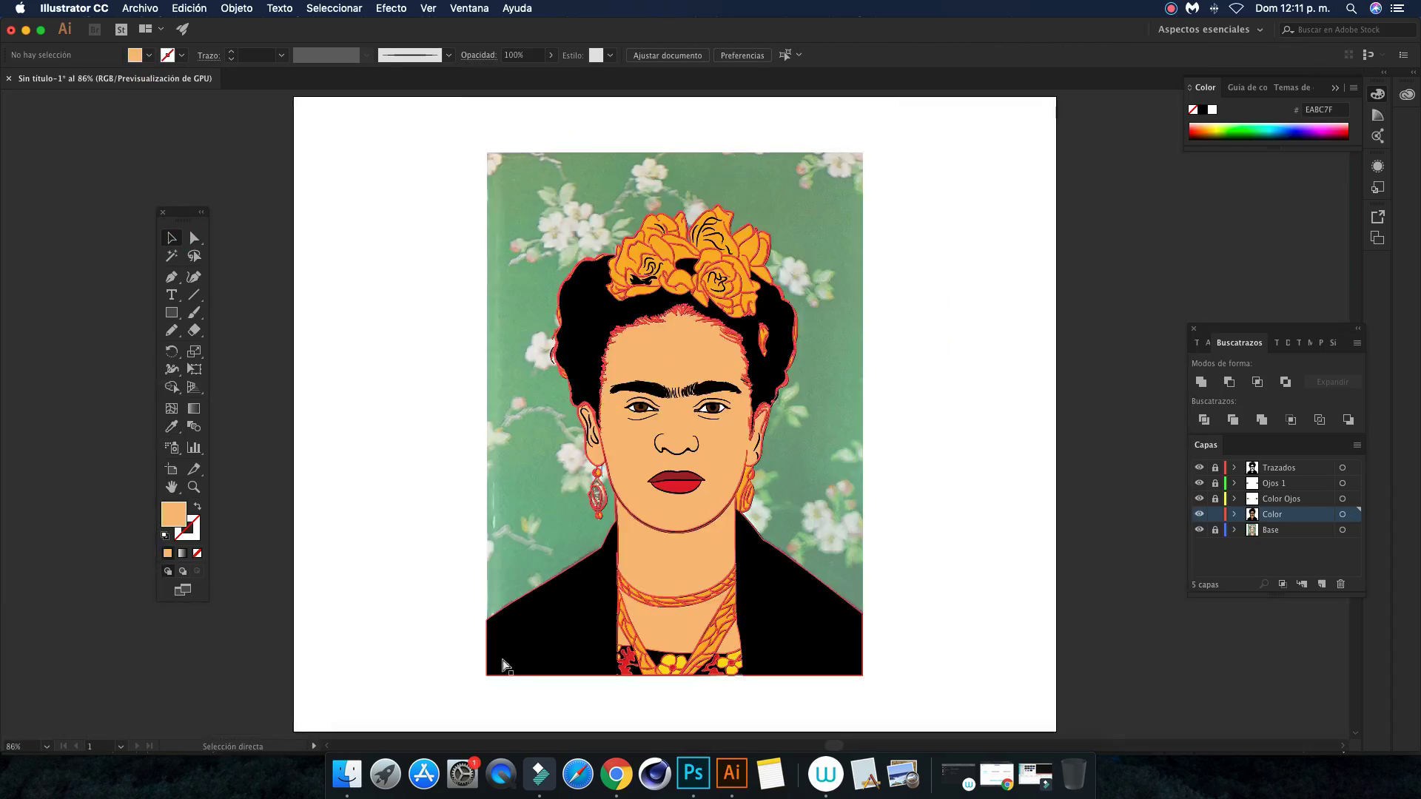
scroll(821, 511, "up", 5)
scroll(917, 481, "up", 5)
scroll(993, 386, "down", 5)
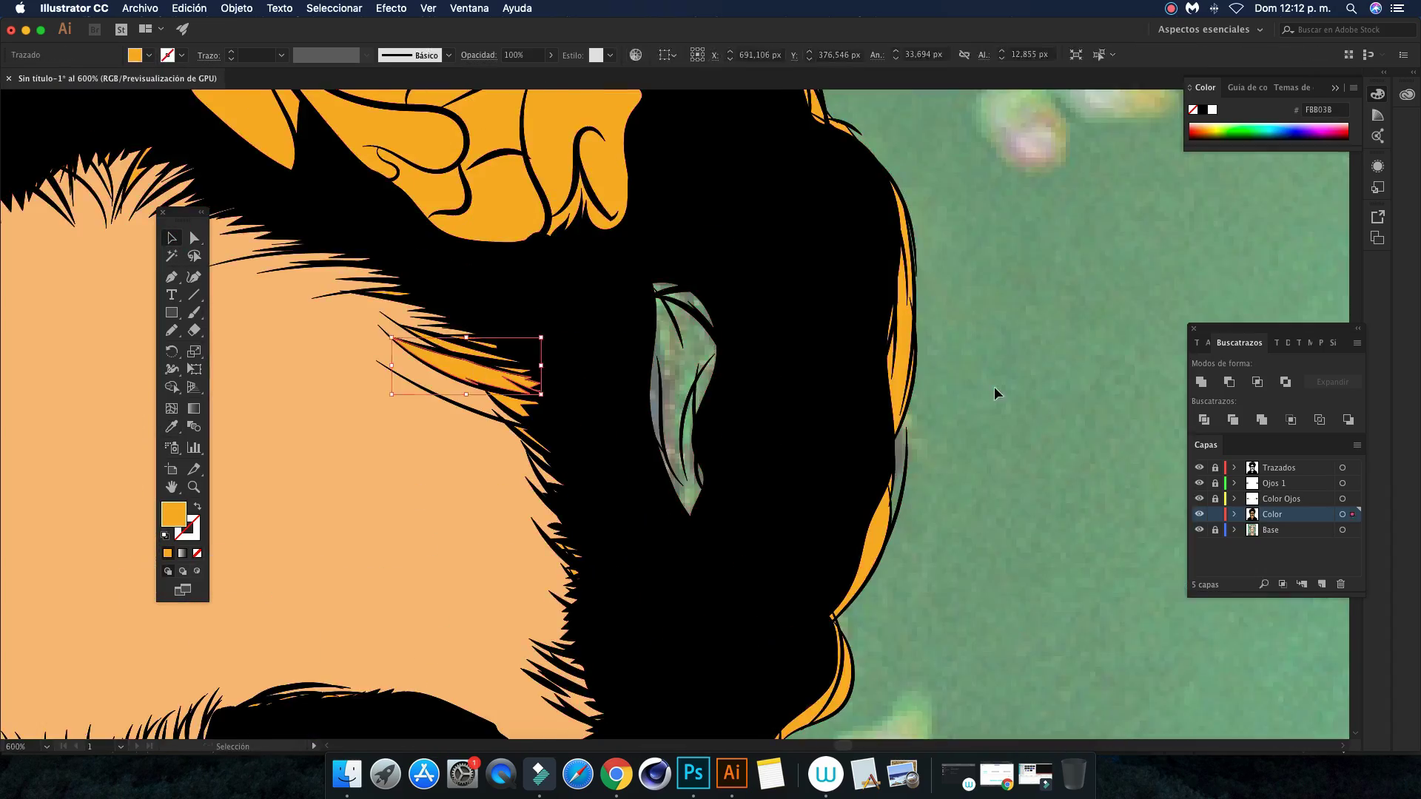
key("super+0")
scroll(996, 532, "up", 5)
scroll(956, 562, "up", 5)
key("p")
left_click(675, 190)
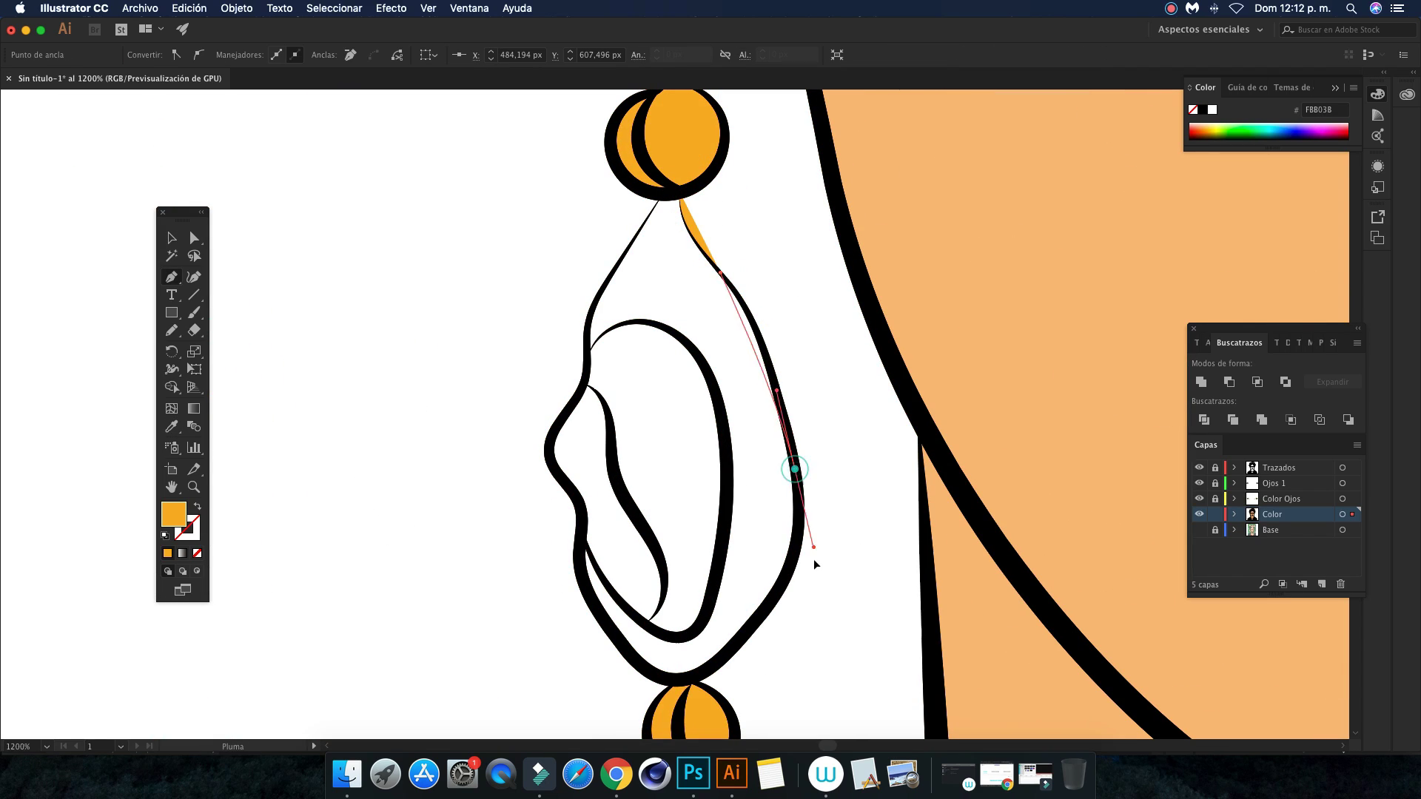
Finish the earring path as a closed orange-filled shape
left_click_drag(682, 507, 531, 578)
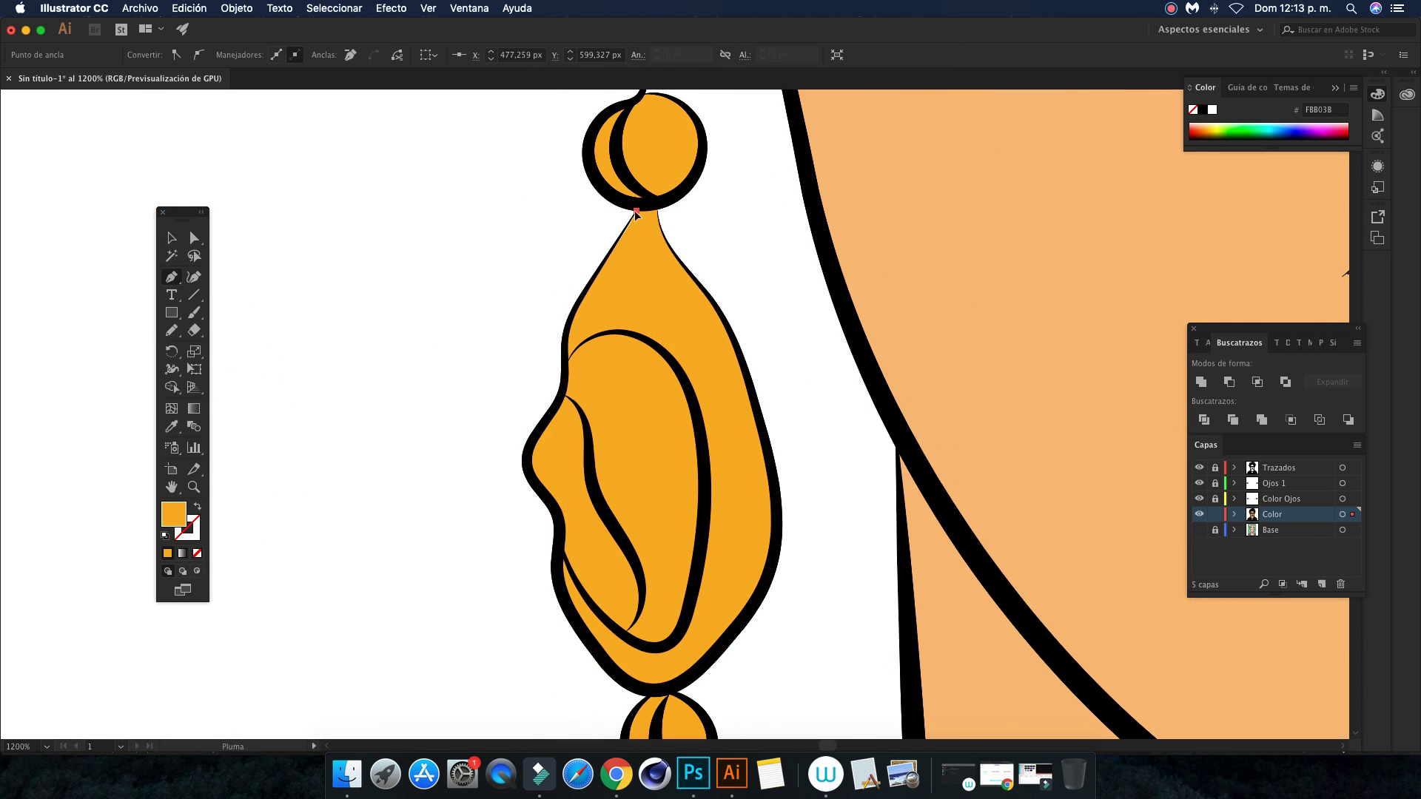
key("super+0")
left_click(1171, 8)
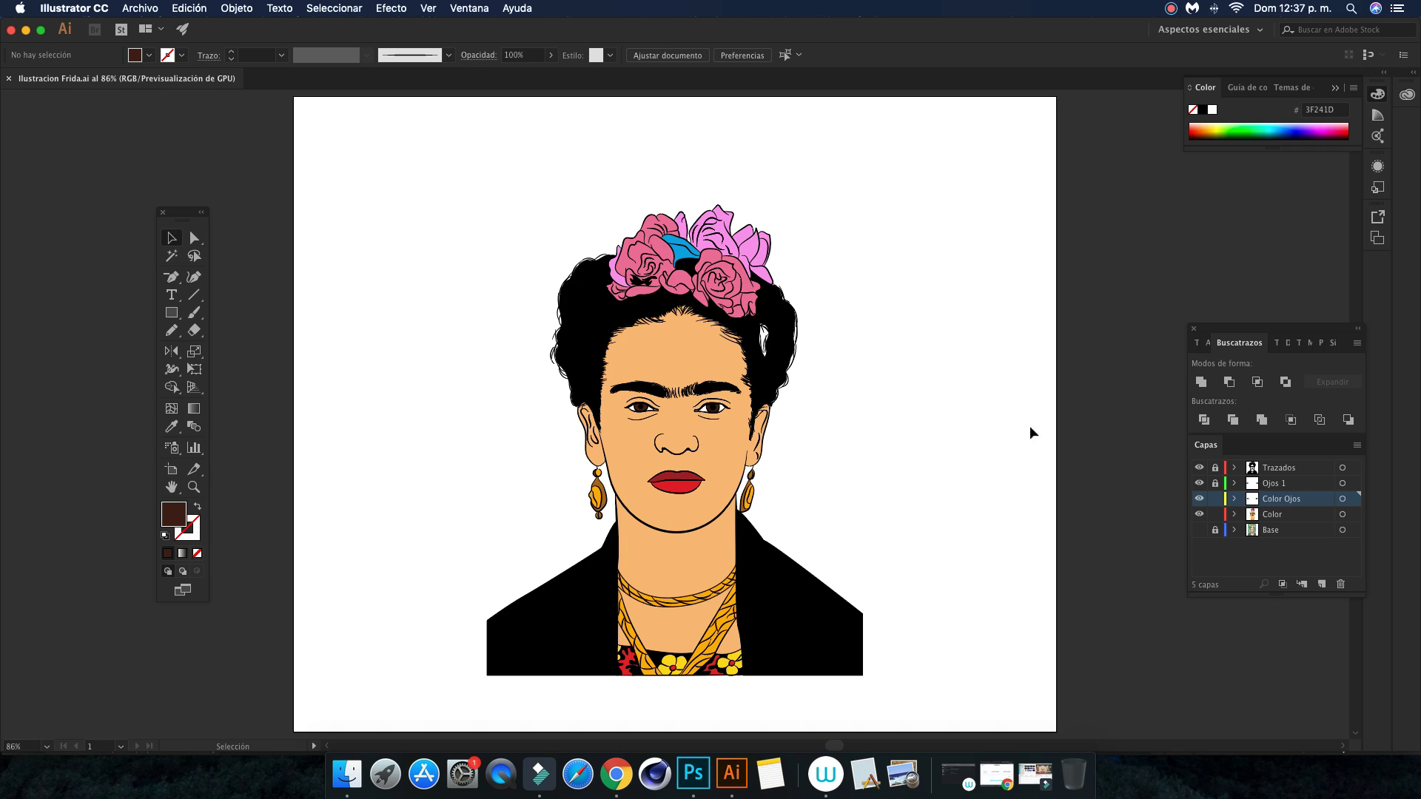
Lock the Color layer and add a new layer above it, starting its rename
left_click(1214, 514)
left_click(1291, 515)
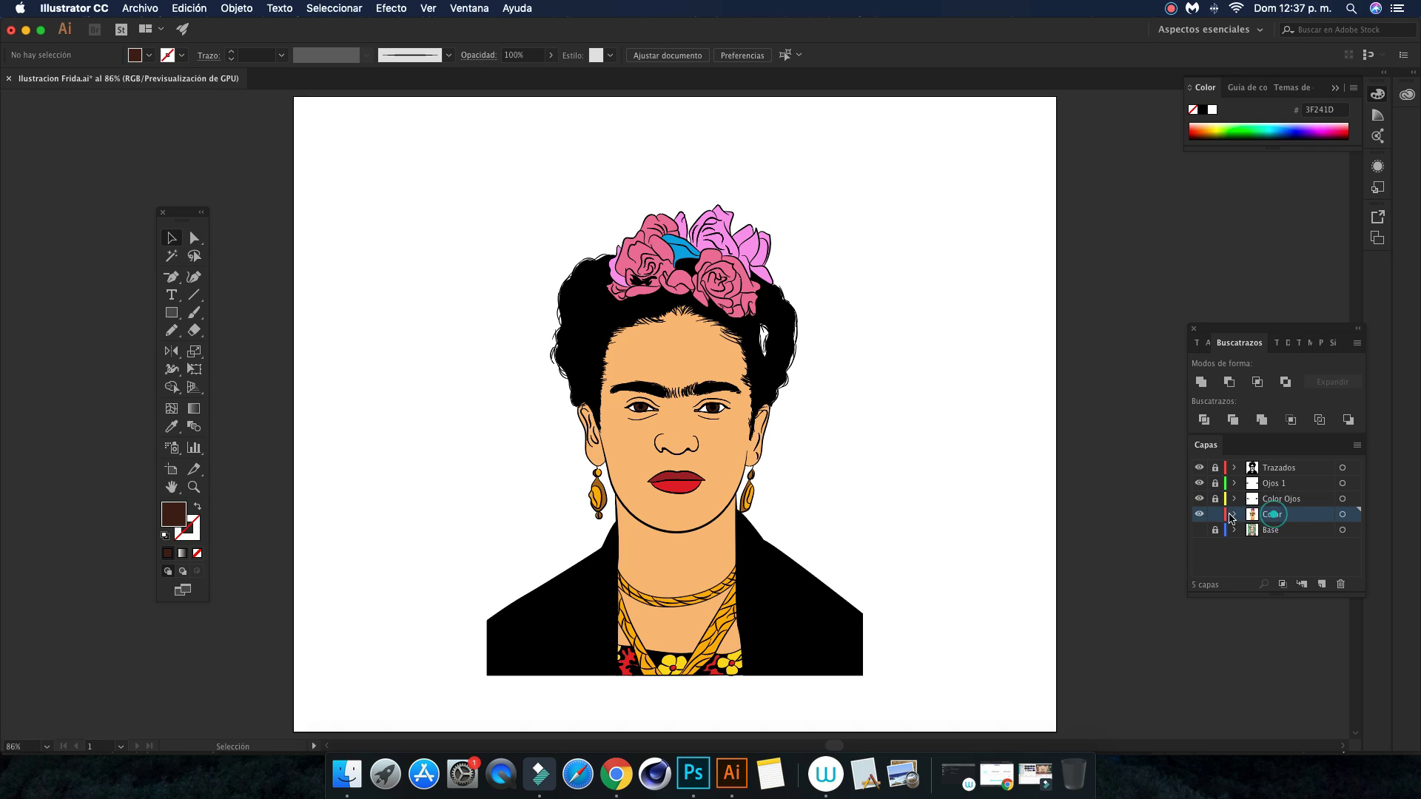
left_click(1322, 586)
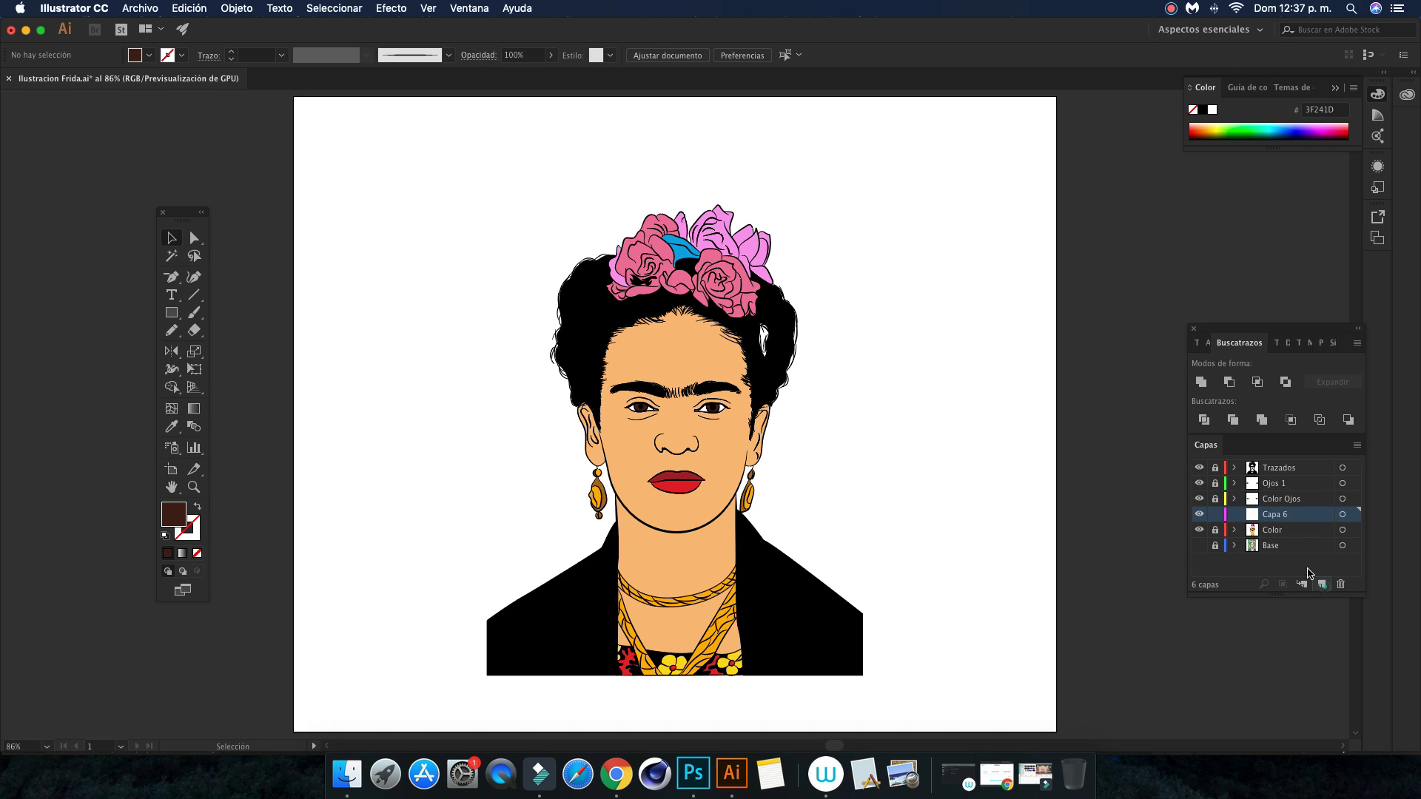
double_click(1274, 514)
type("Sombras")
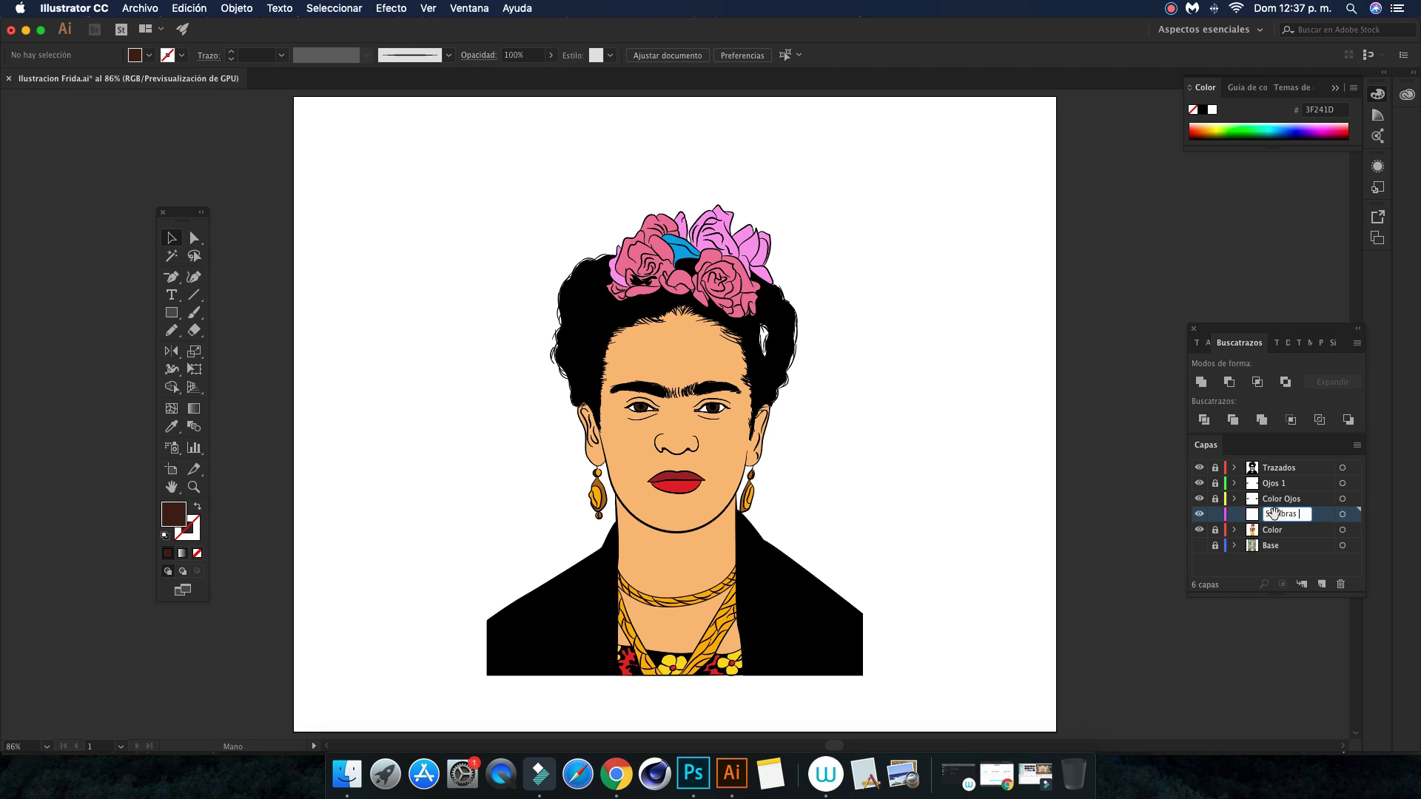
Name the new layer 'Sombras 1' and sample the face's skin tone as the fill colour
type("1")
key("Return")
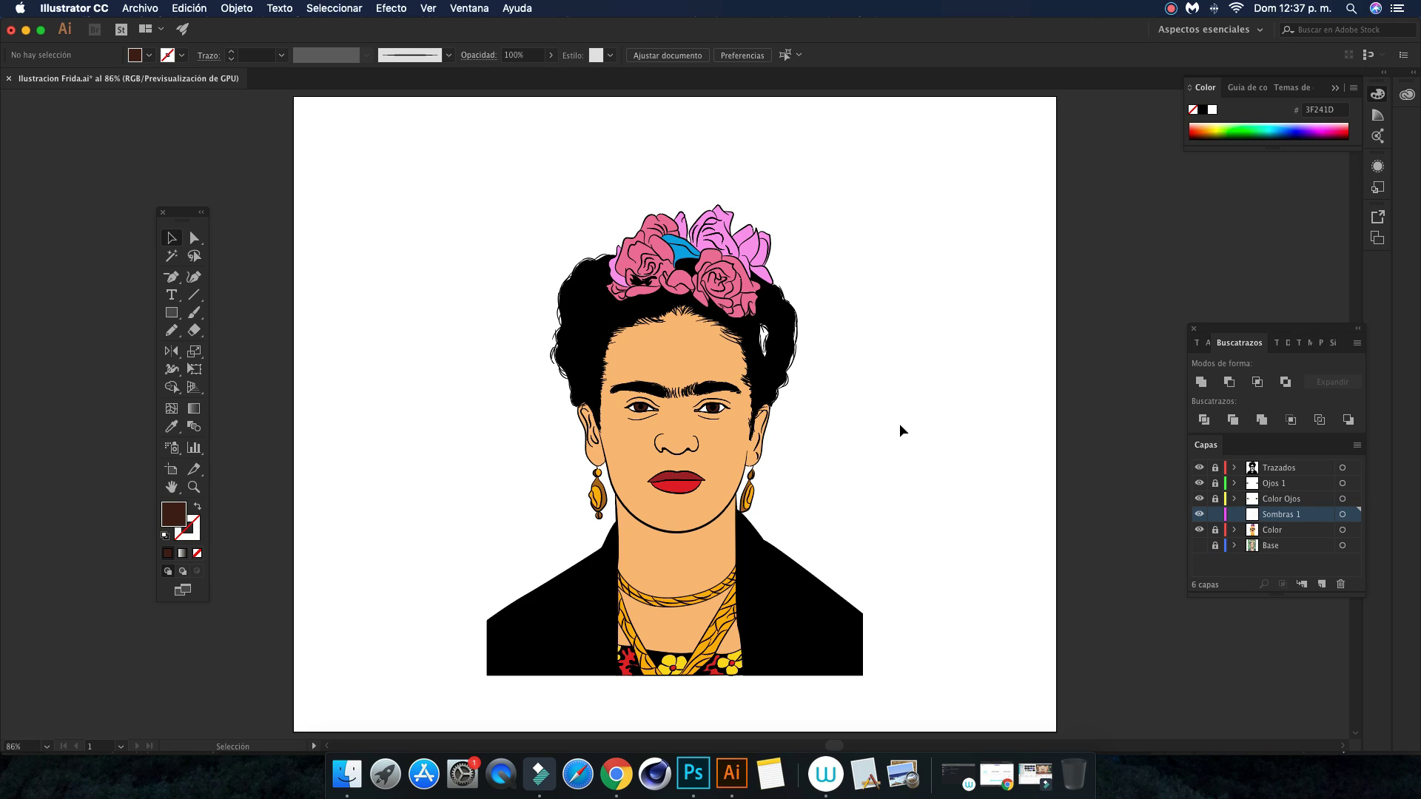
key("i")
left_click(706, 344)
scroll(689, 340, "down", 1)
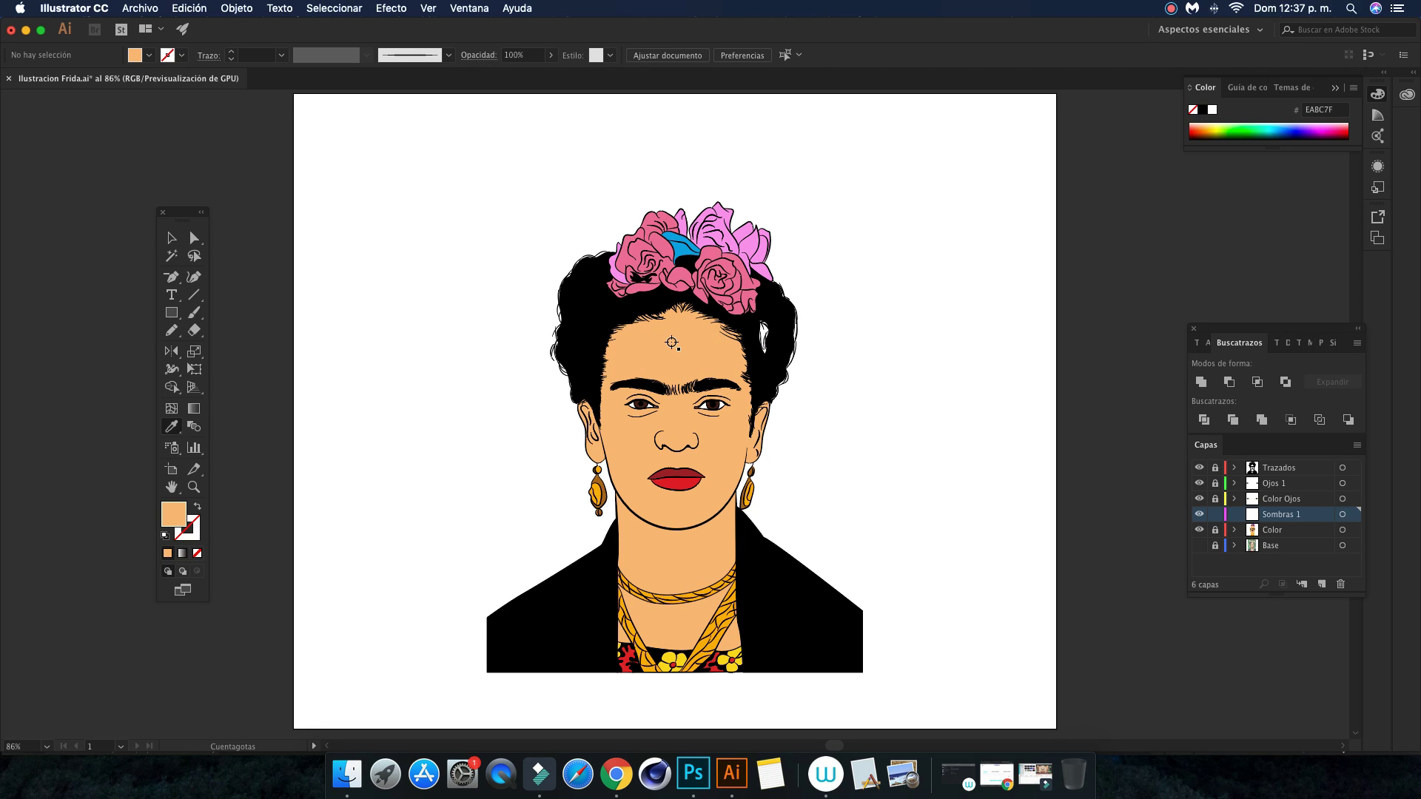
left_click(171, 238)
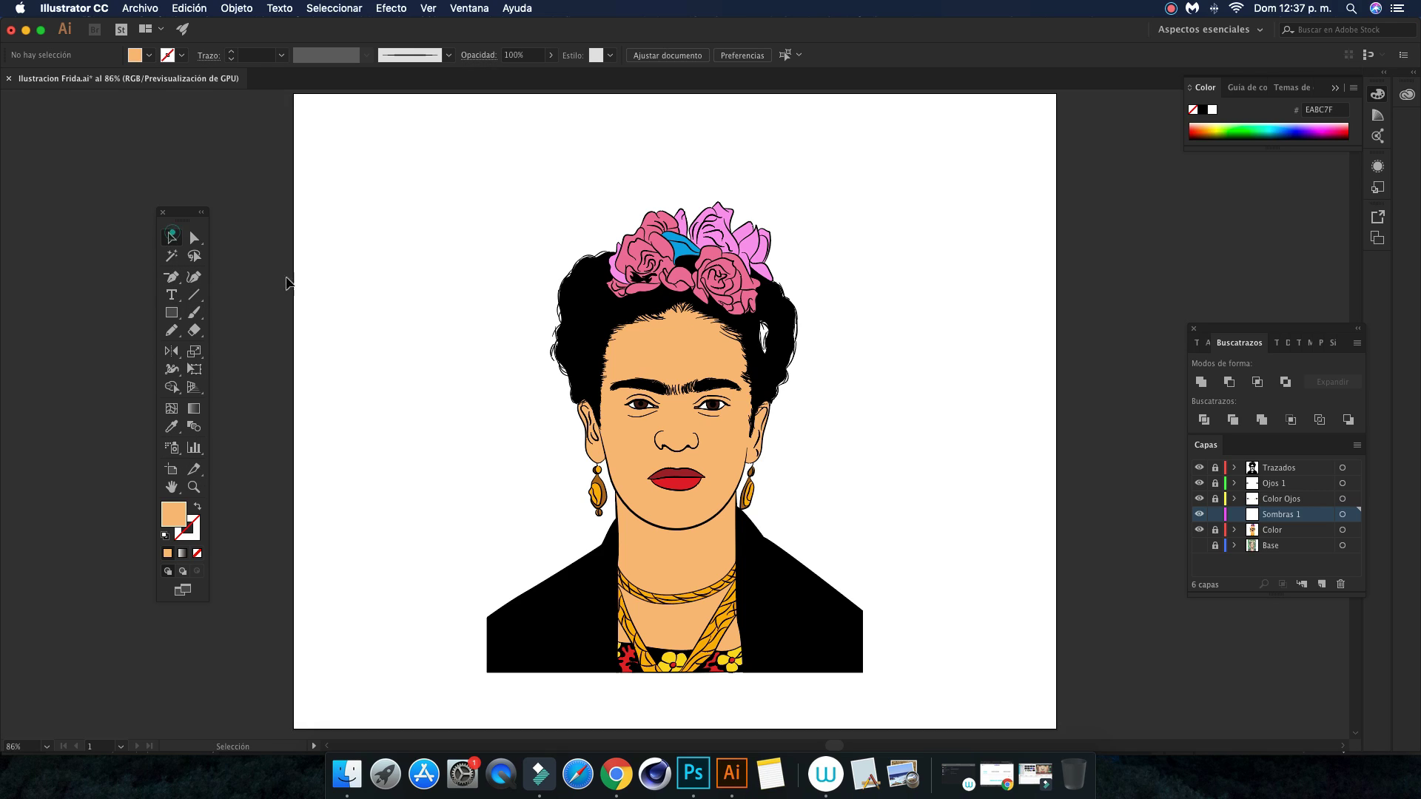
left_click(170, 312)
Draw a practice peach square beside the portrait and zoom in on it
left_click_drag(383, 189, 461, 266)
key("v")
left_click(384, 301)
left_click_drag(363, 287, 552, 501)
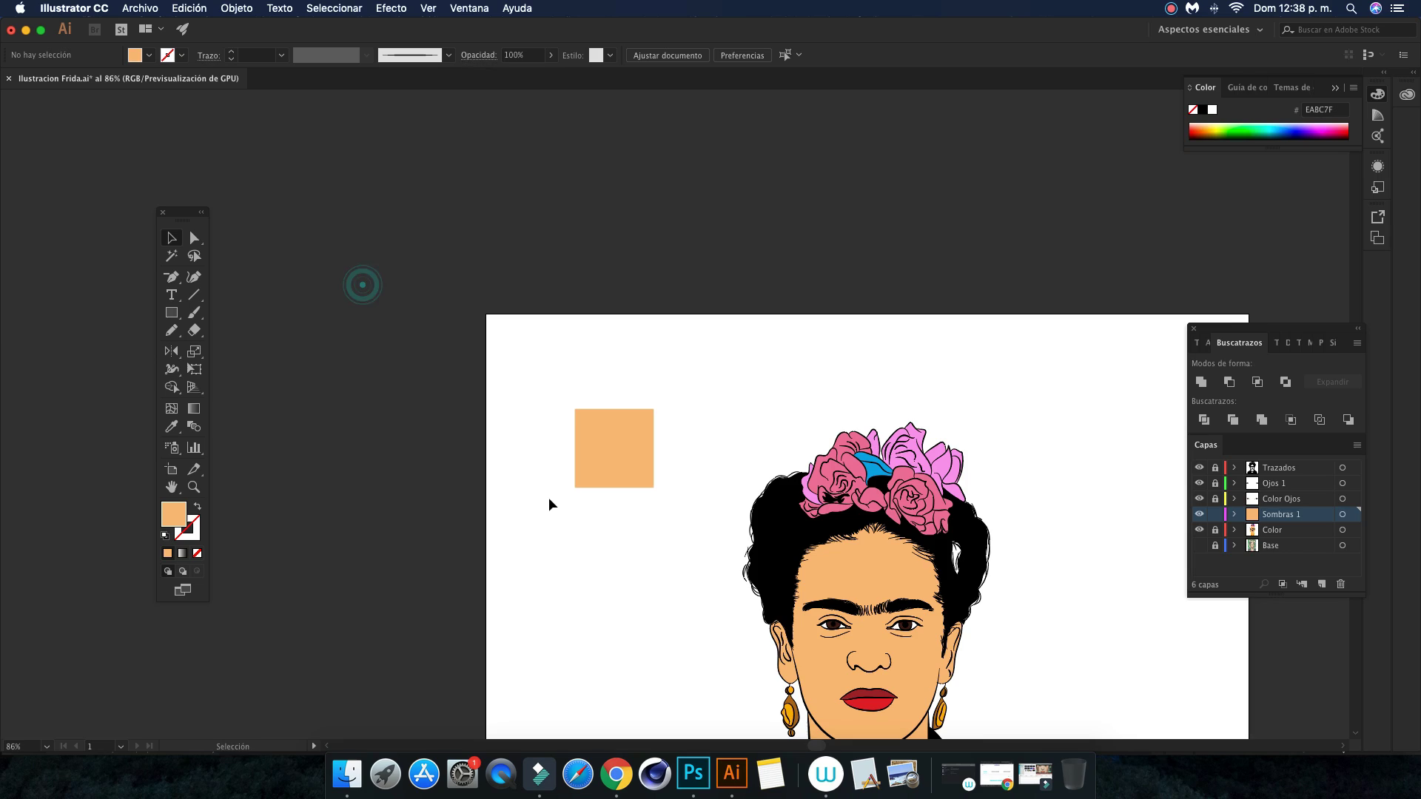
key("super+equal")
key("super+equal")
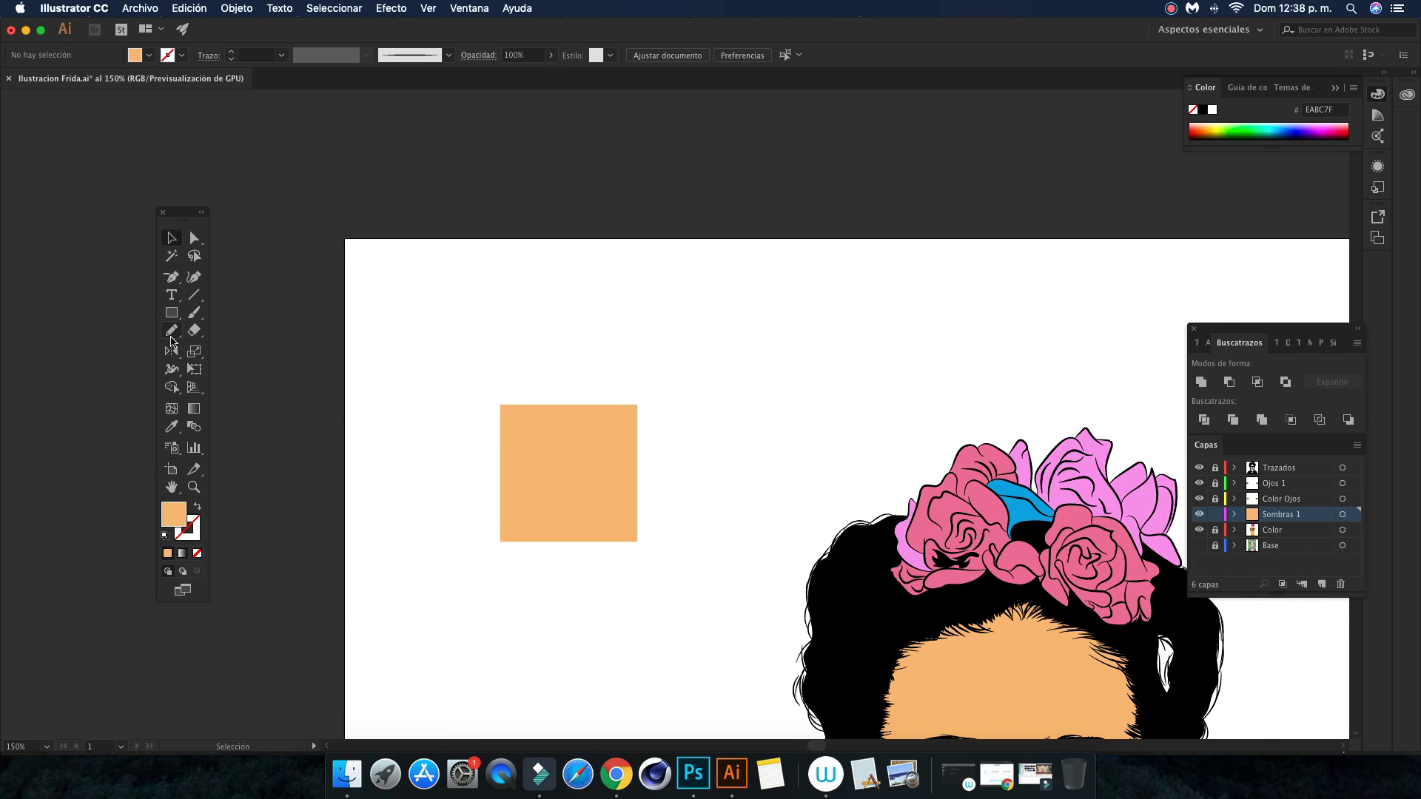
Draw a dark brown hair-strand shape with the Pencil overlapping the square
left_click_drag(171, 338, 252, 349)
left_click(147, 58)
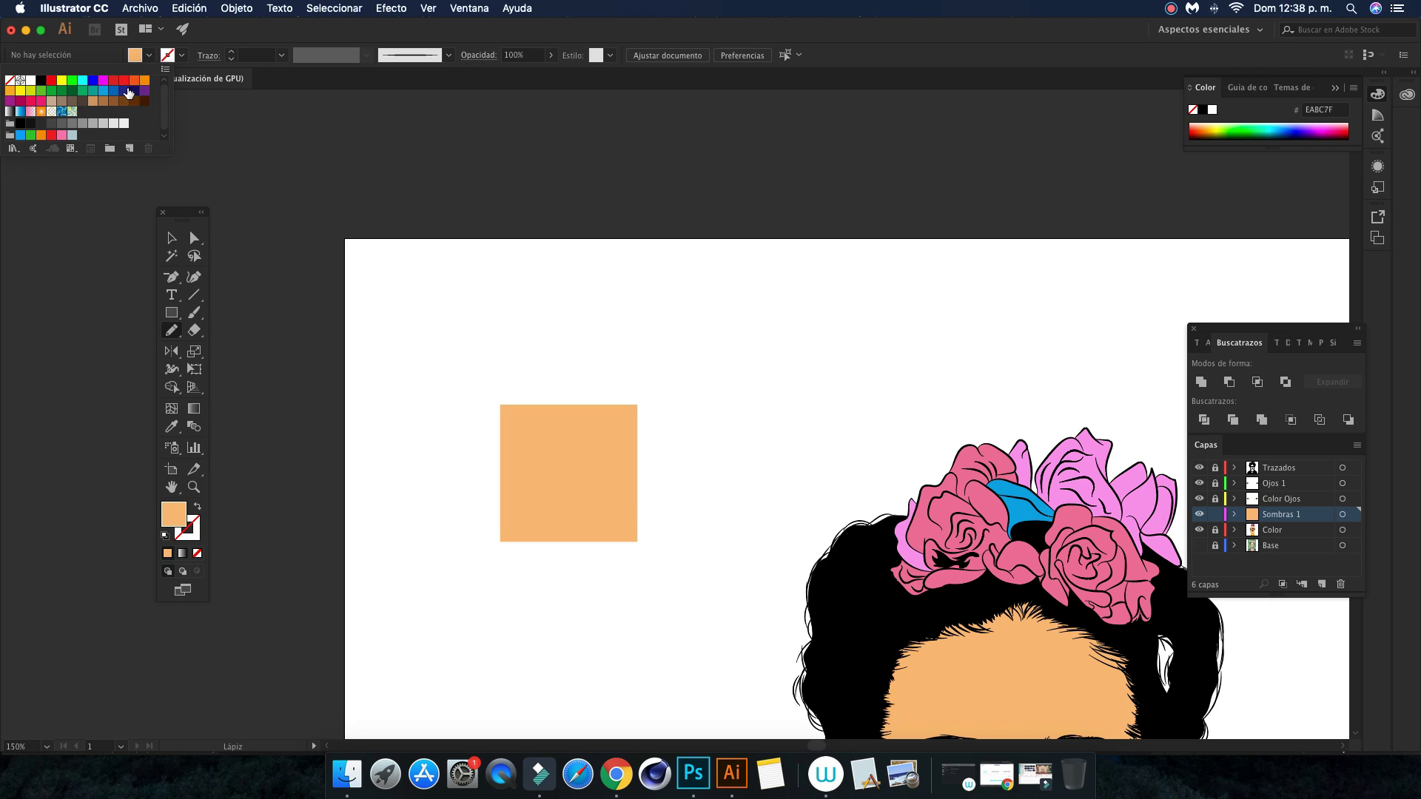
left_click(124, 100)
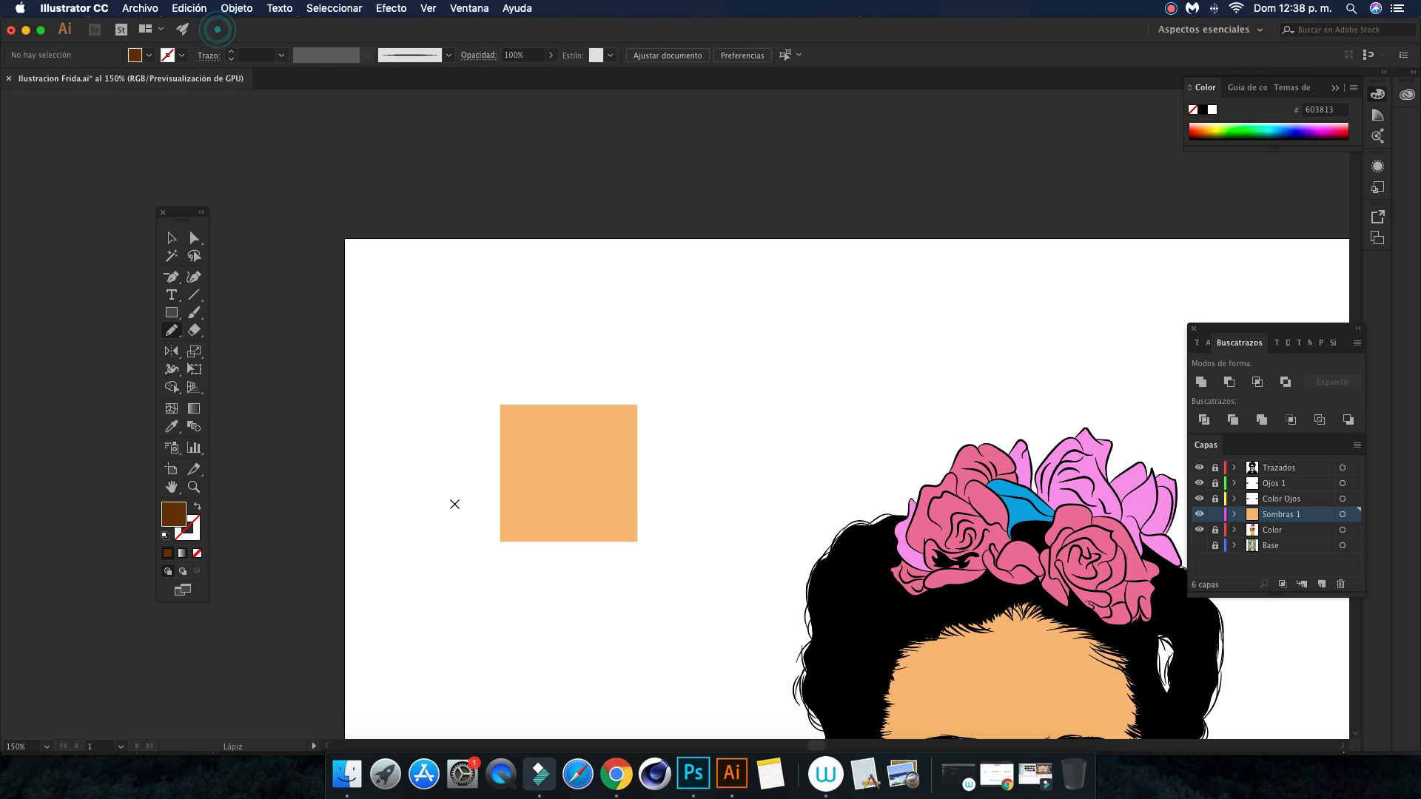
left_click_drag(447, 485, 517, 447)
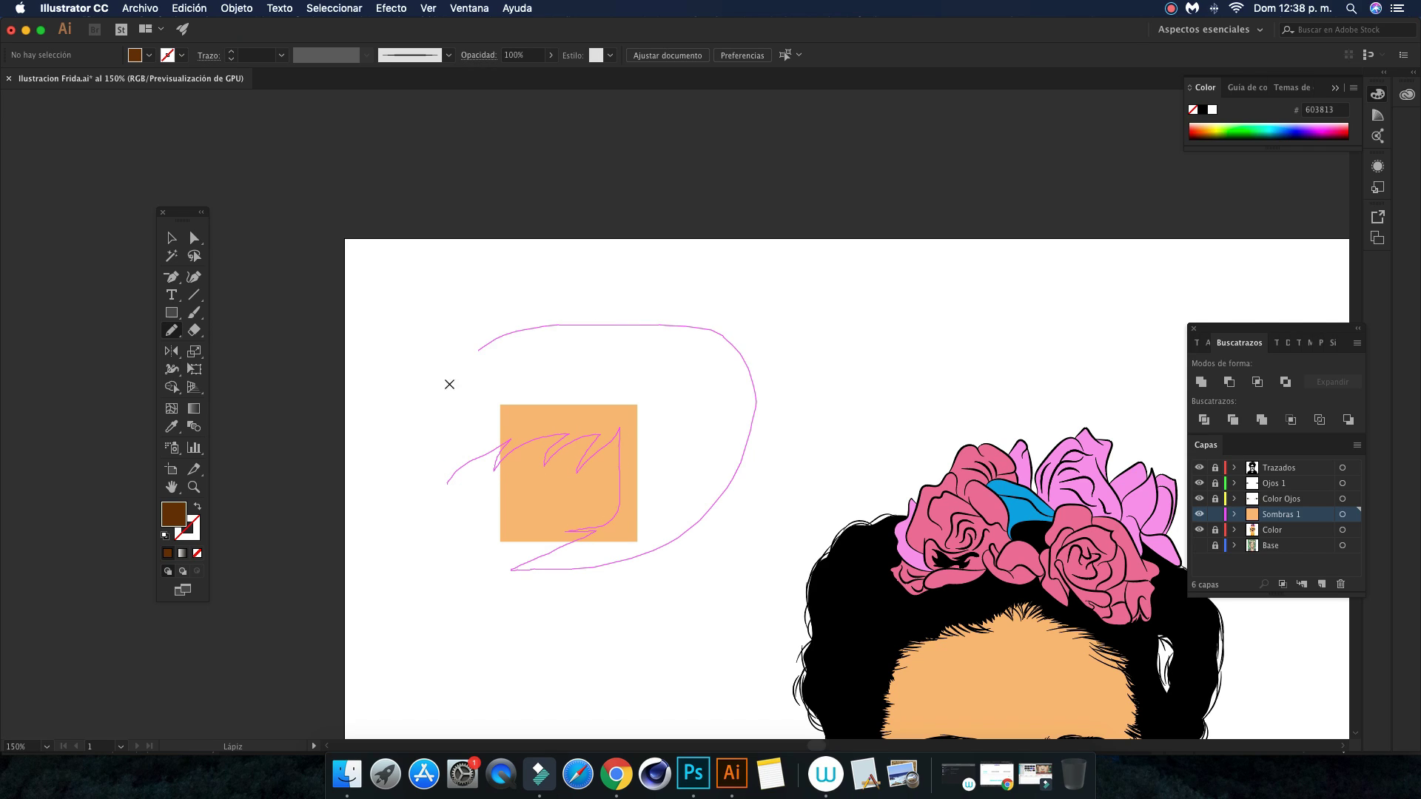
left_click_drag(525, 569, 429, 465)
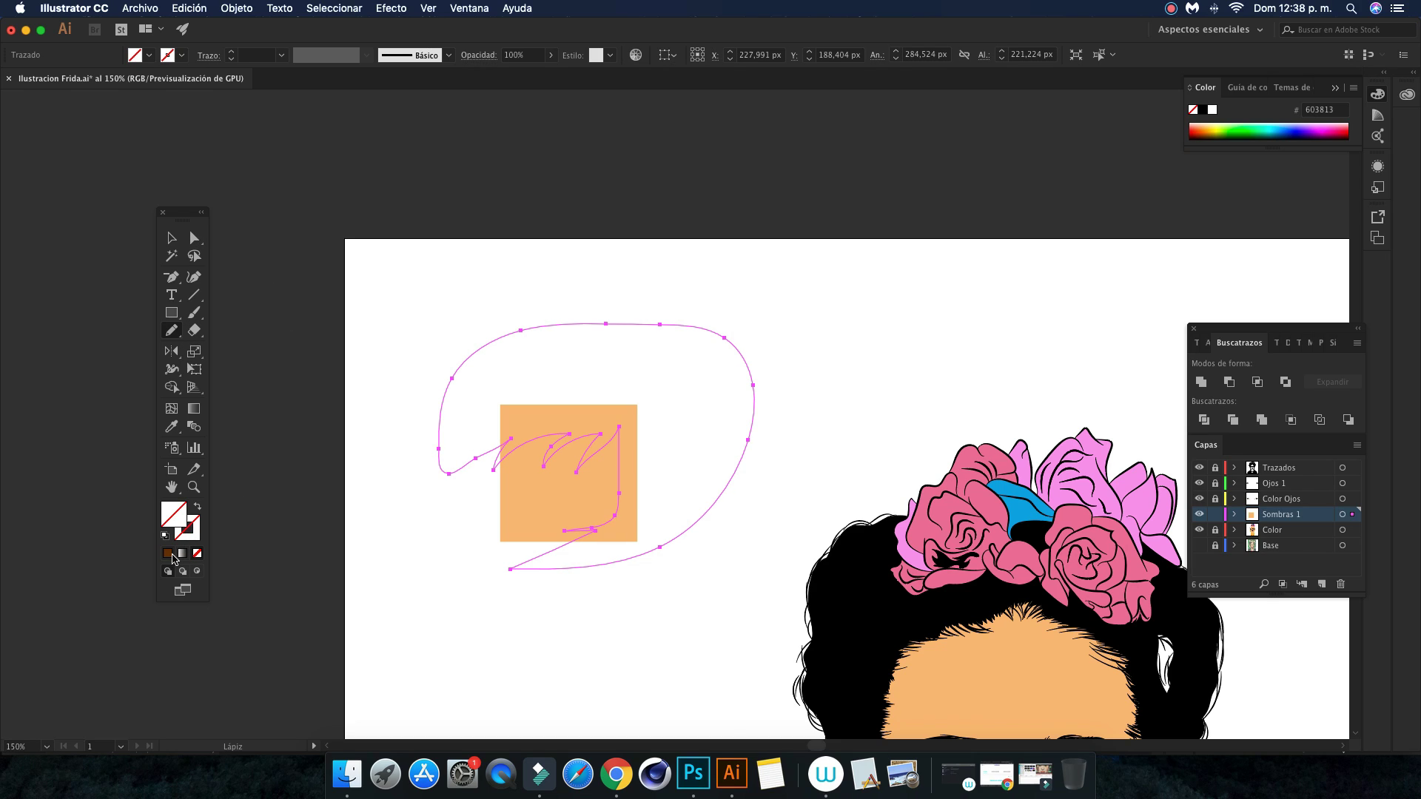
left_click(169, 555)
Unlock the Color layer and select the hair shape and square together
left_click(171, 237)
left_click(295, 251)
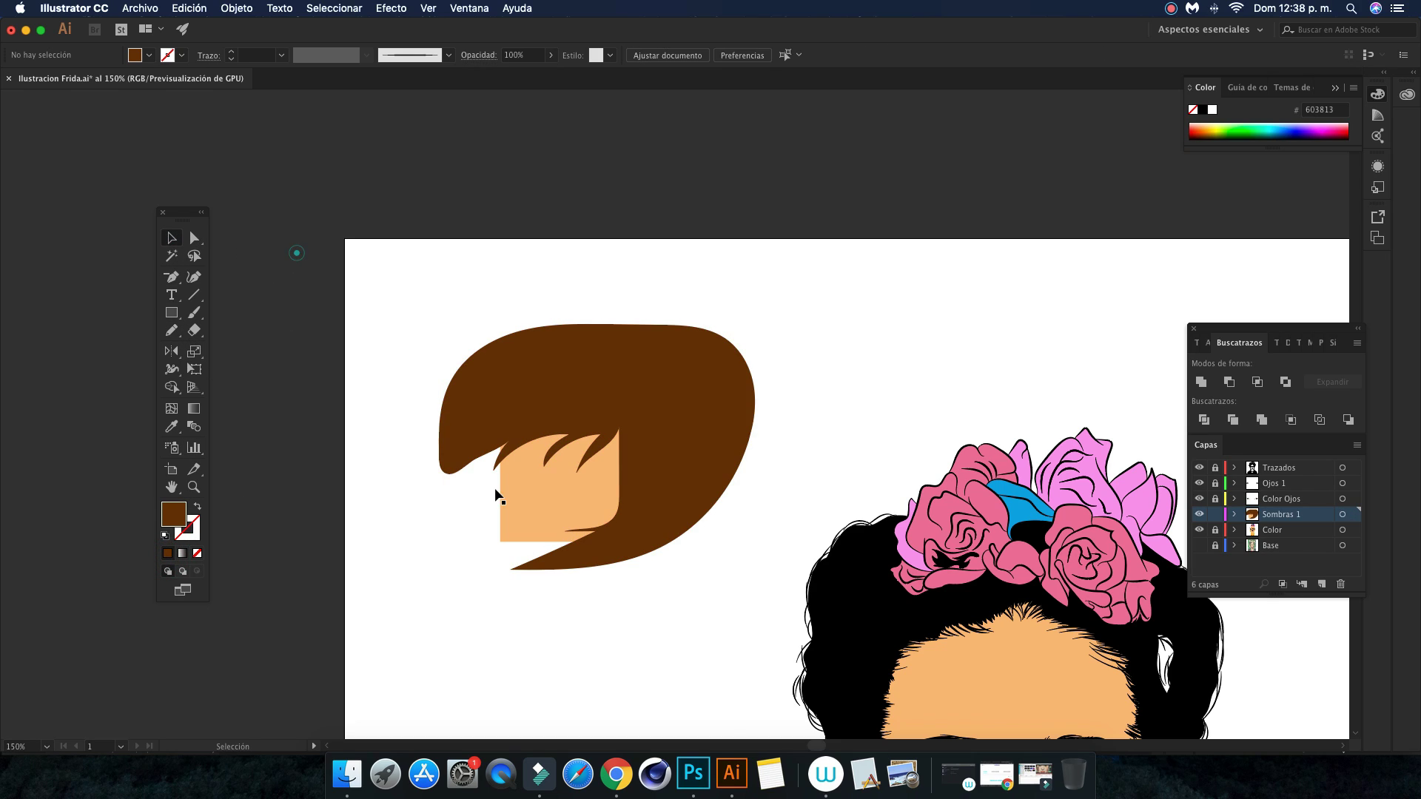
left_click(530, 510)
left_click(409, 524)
left_click_drag(410, 280, 657, 606)
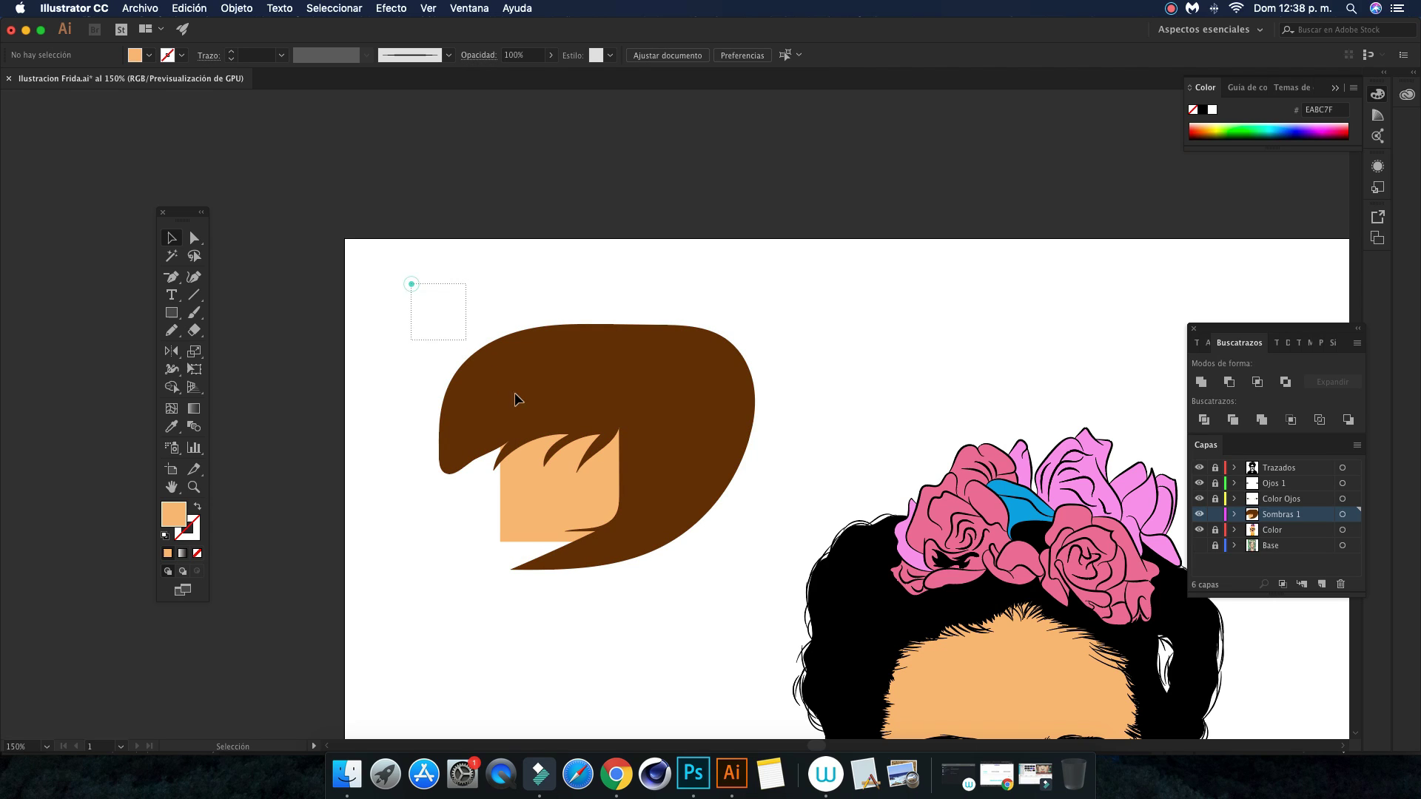
left_click(654, 601)
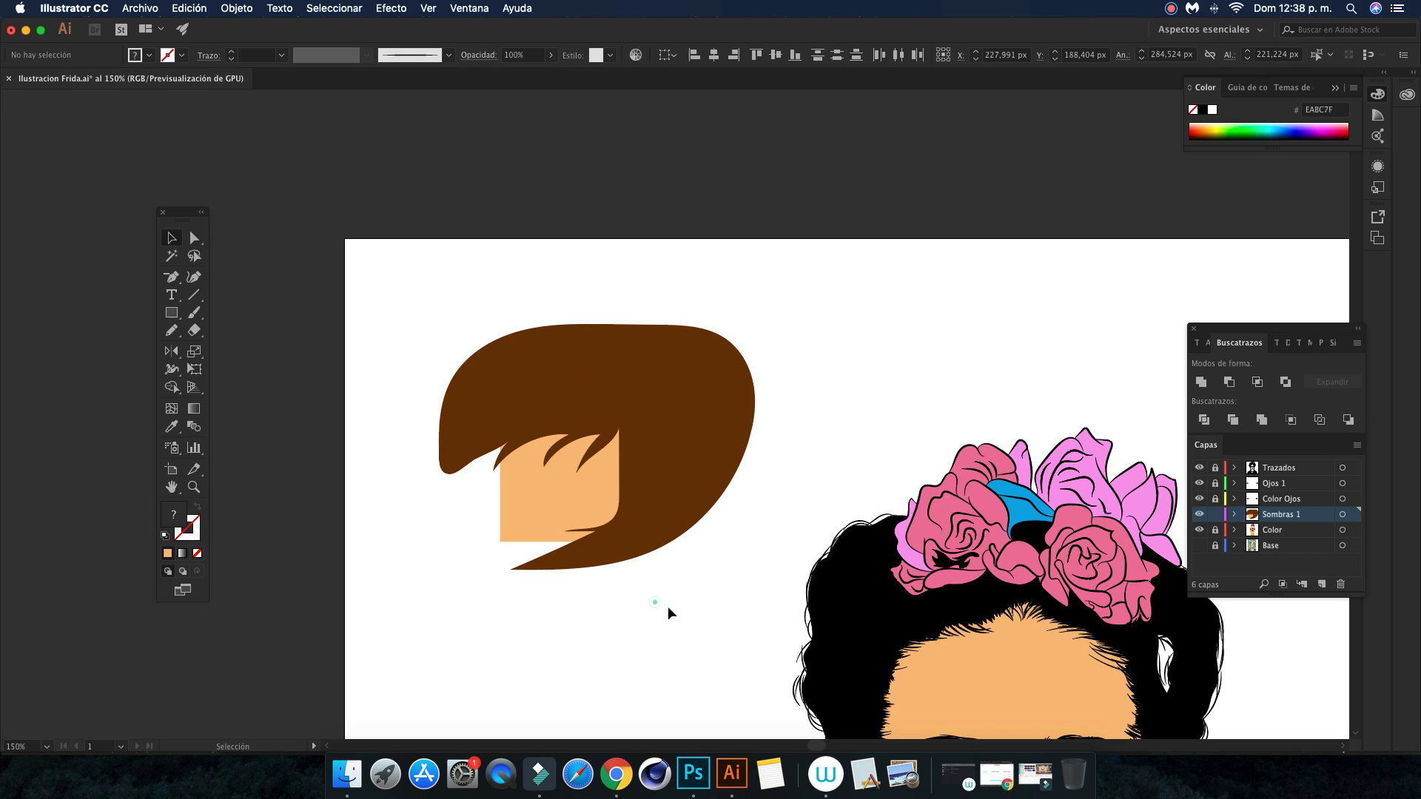
left_click(1215, 531)
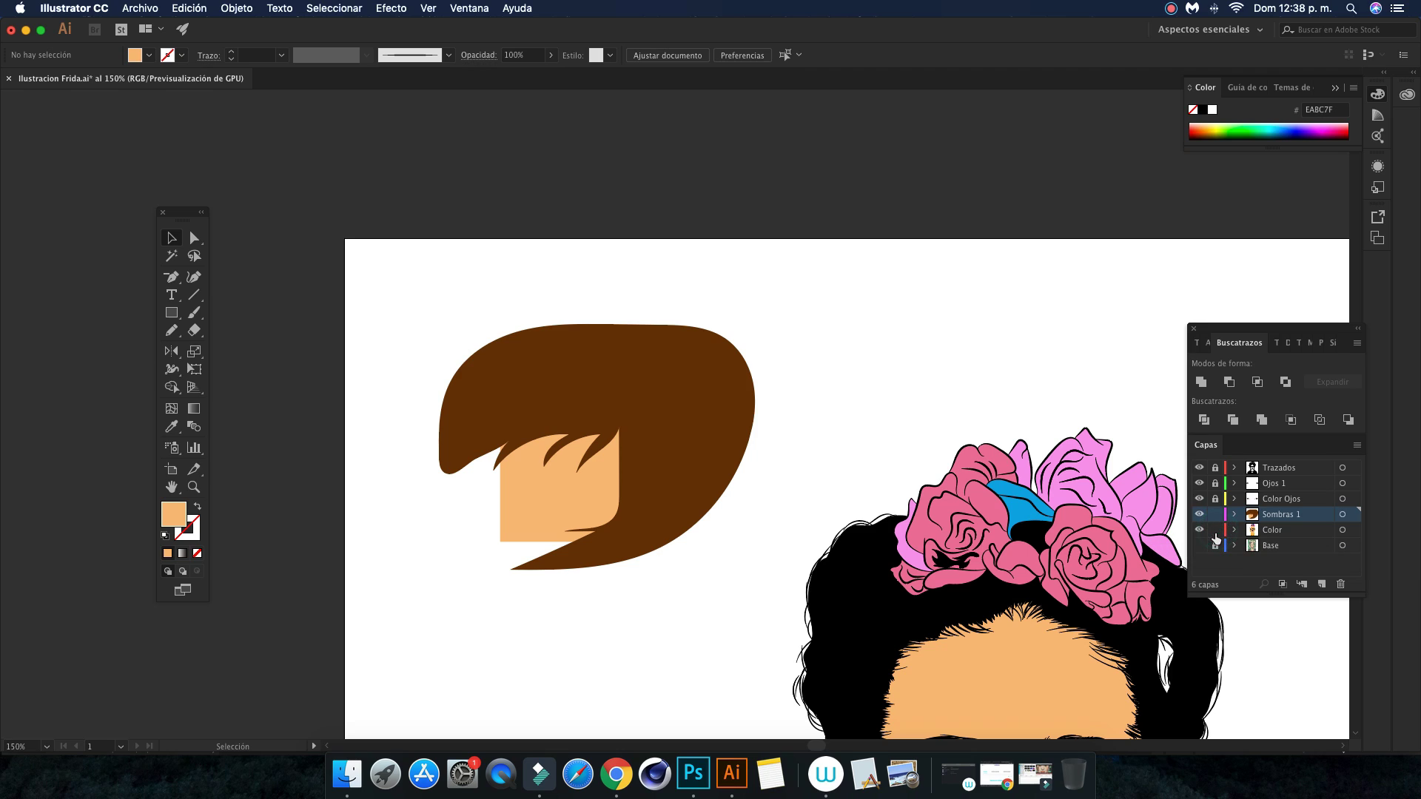
left_click_drag(420, 259, 695, 621)
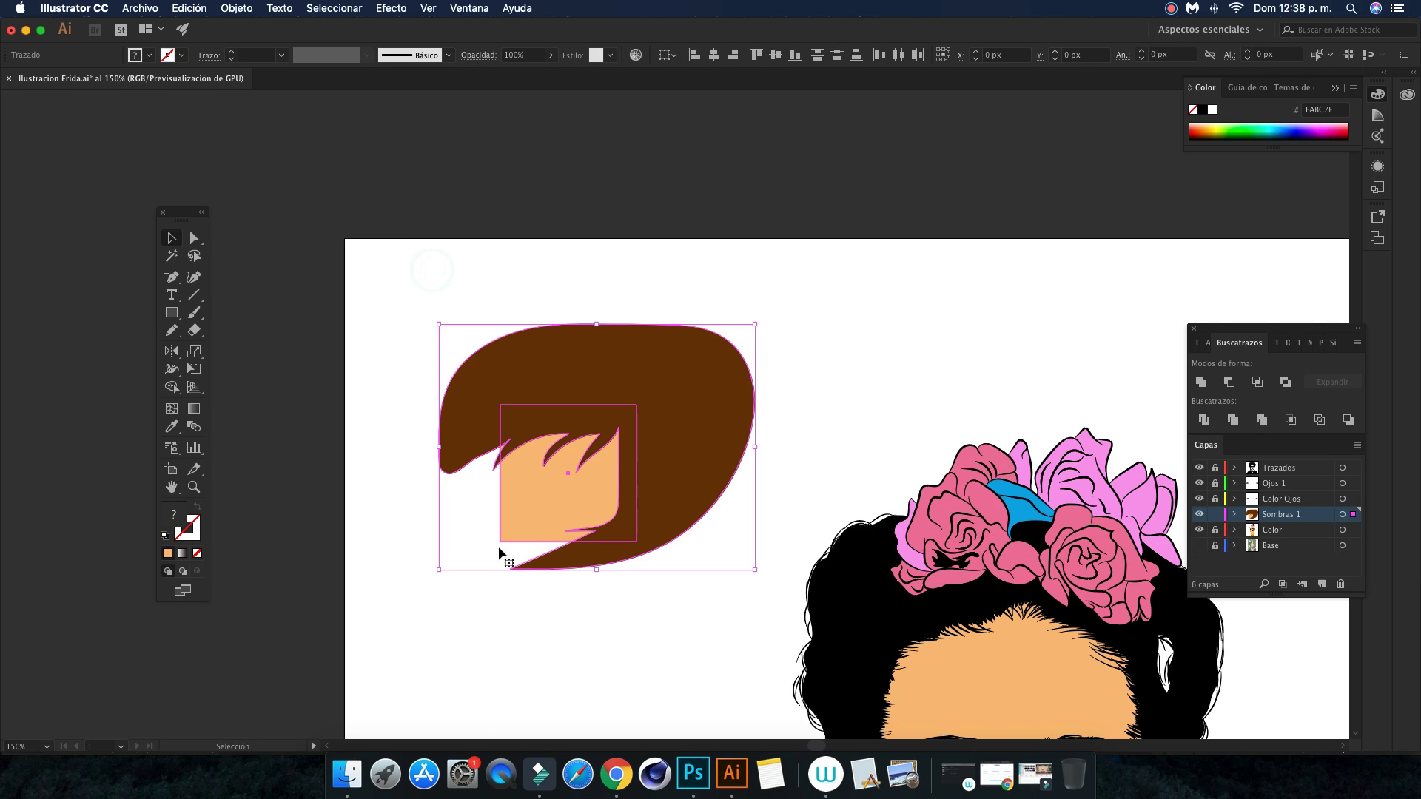
Trim away the hair area outside the square with the Shape Builder, then deselect
left_click(171, 387)
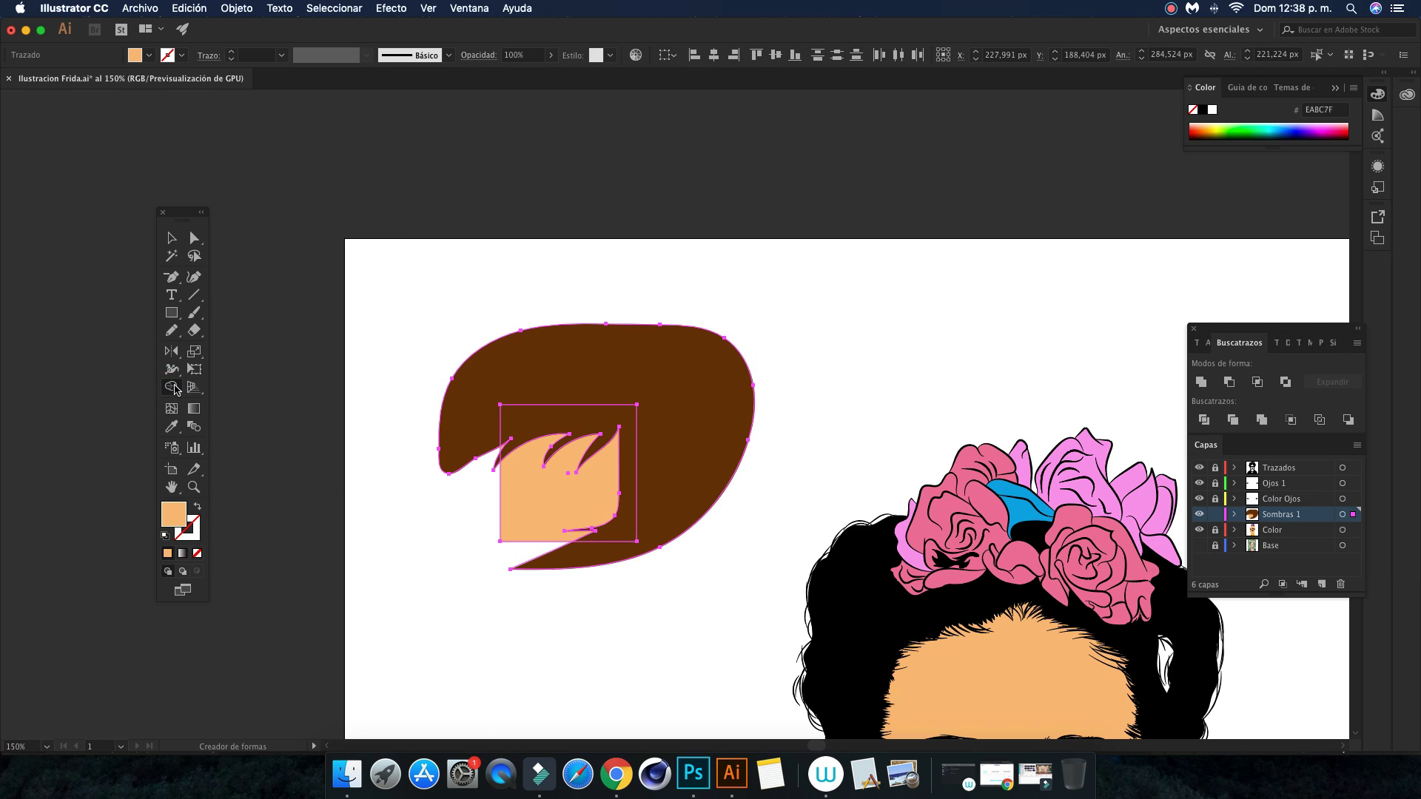
left_click(538, 350, "alt")
left_click(484, 479)
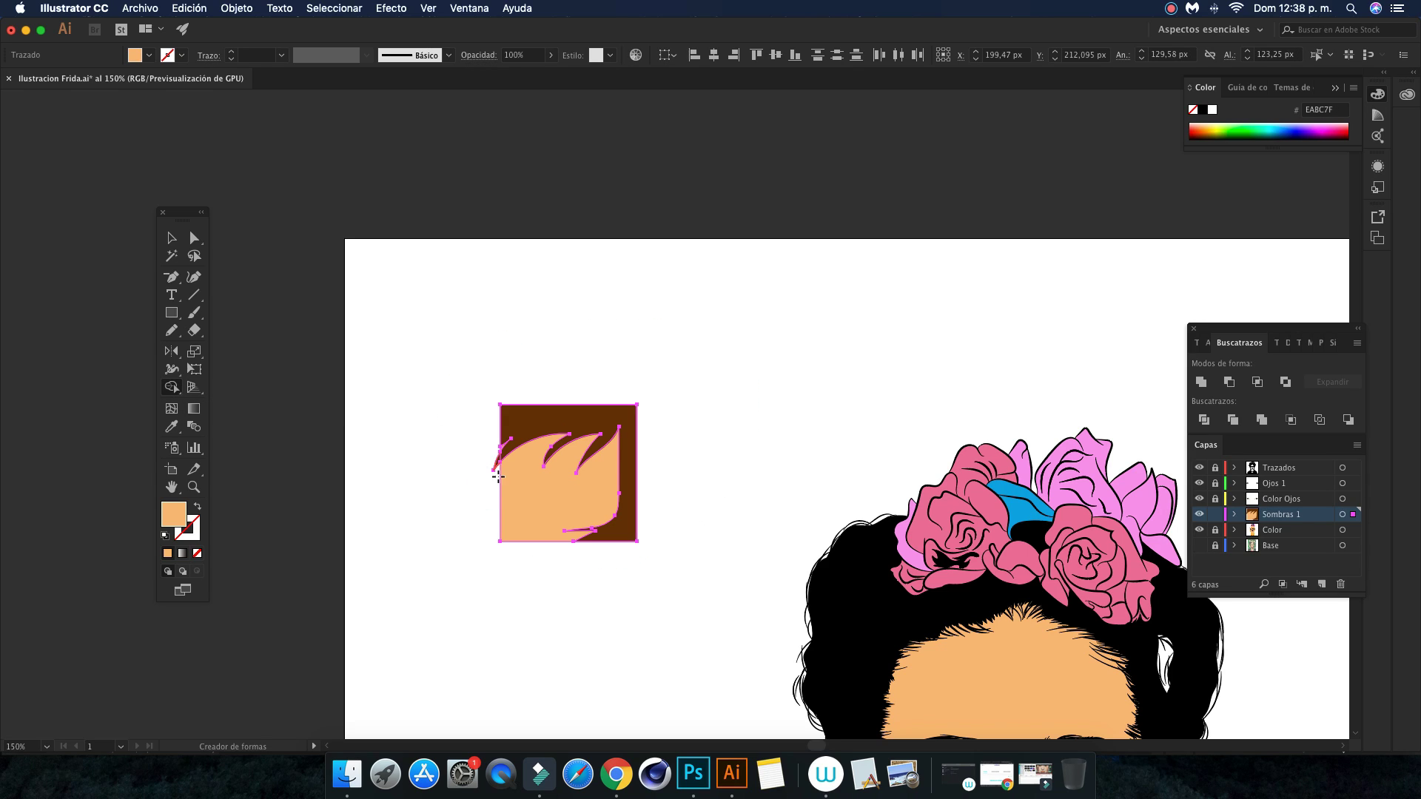
left_click(171, 237)
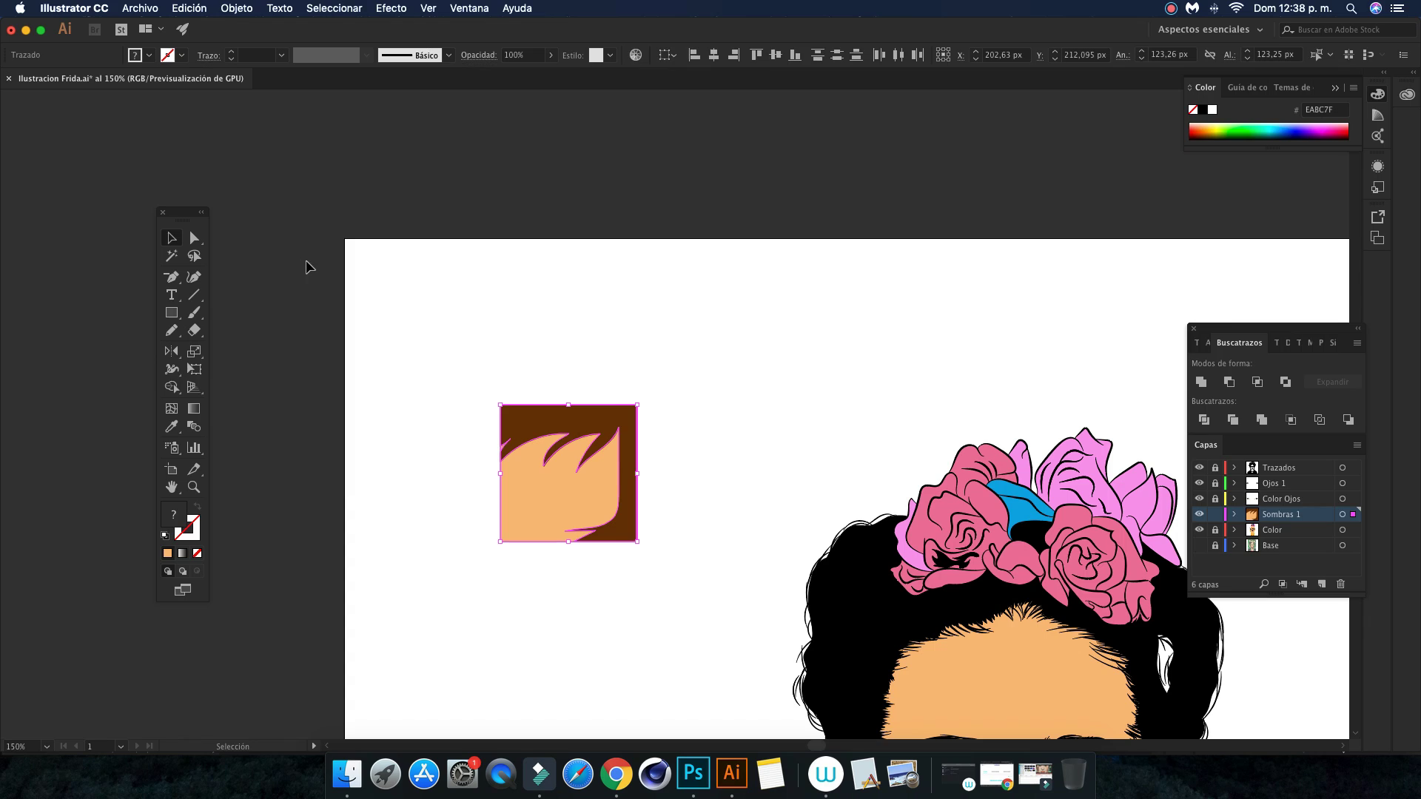
left_click(300, 261)
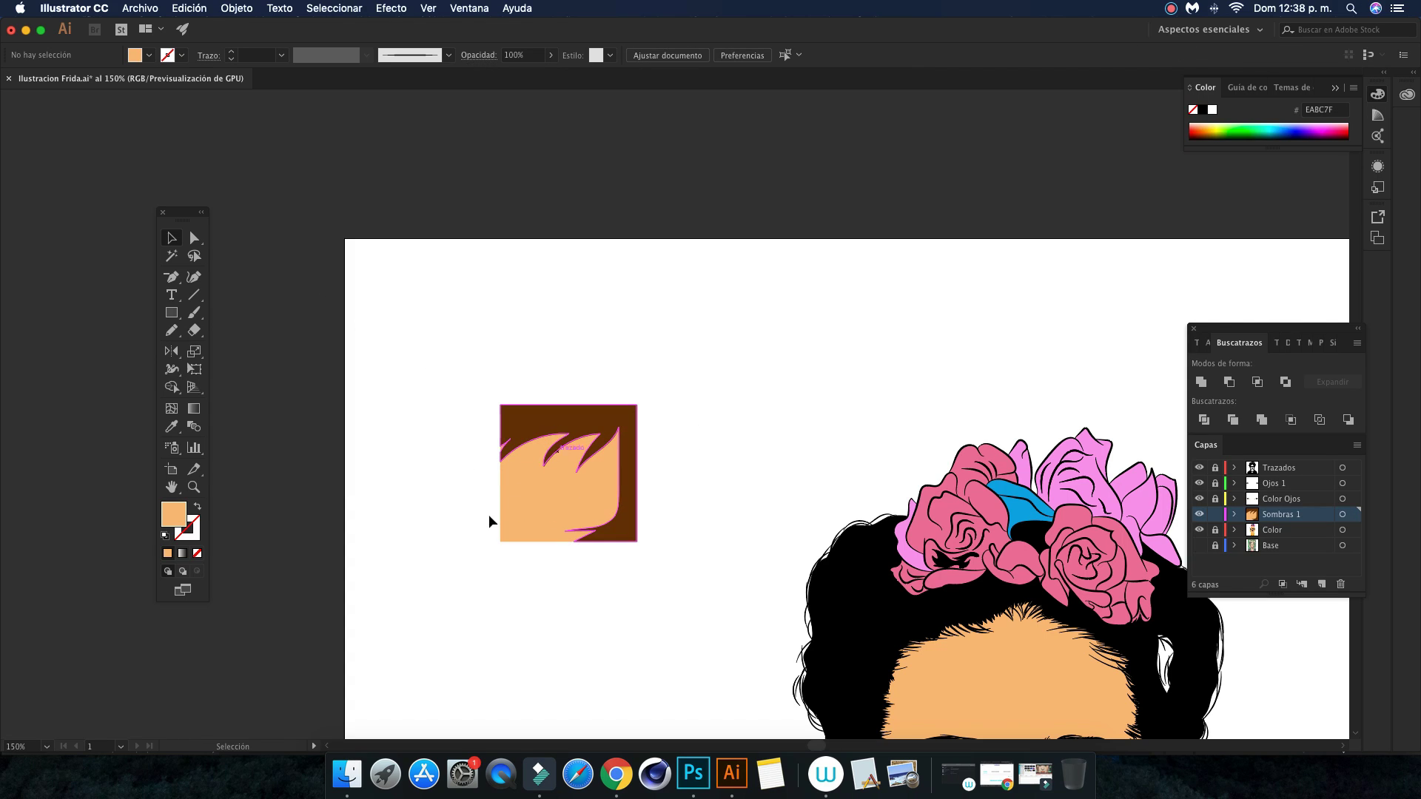
Marquee-select and delete the practice hair square
mouse_move(435, 326)
left_mouse_down()
mouse_move(713, 608)
mouse_move(470, 512)
left_mouse_up()
key("Delete")
scroll(713, 608, "down", 5)
key("i")
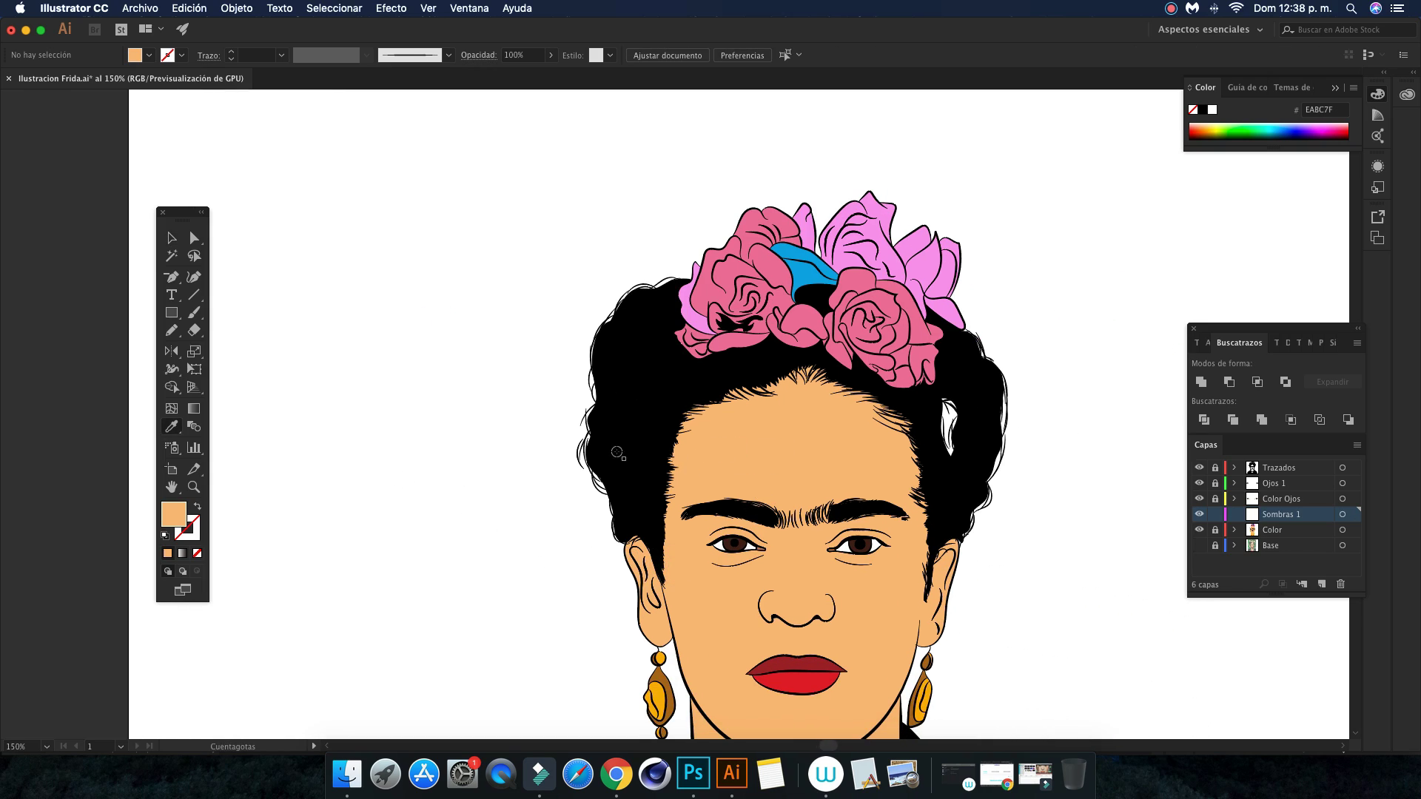
Pick a darker skin tone as the fill and zoom in on the forehead and eyes
double_click(176, 518)
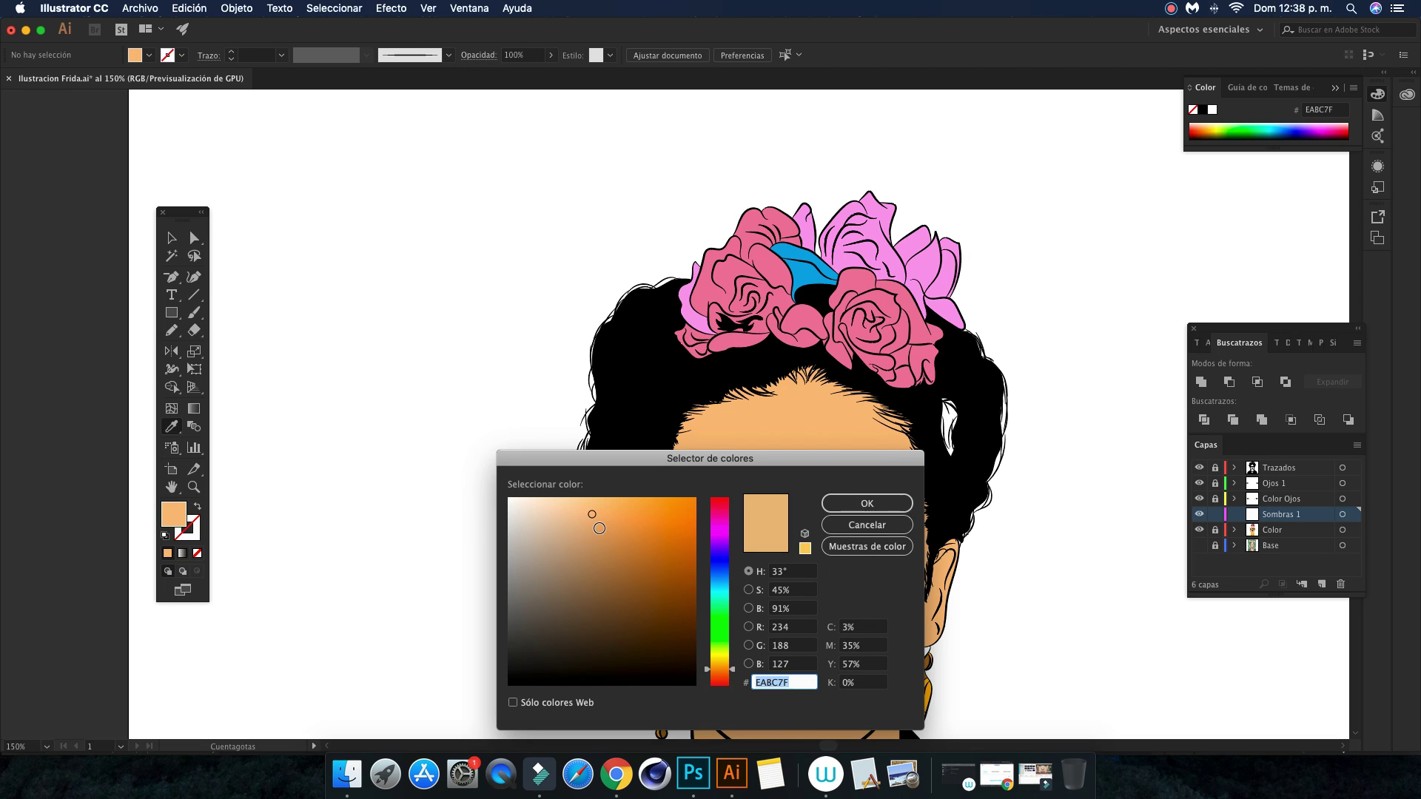
left_click(603, 533)
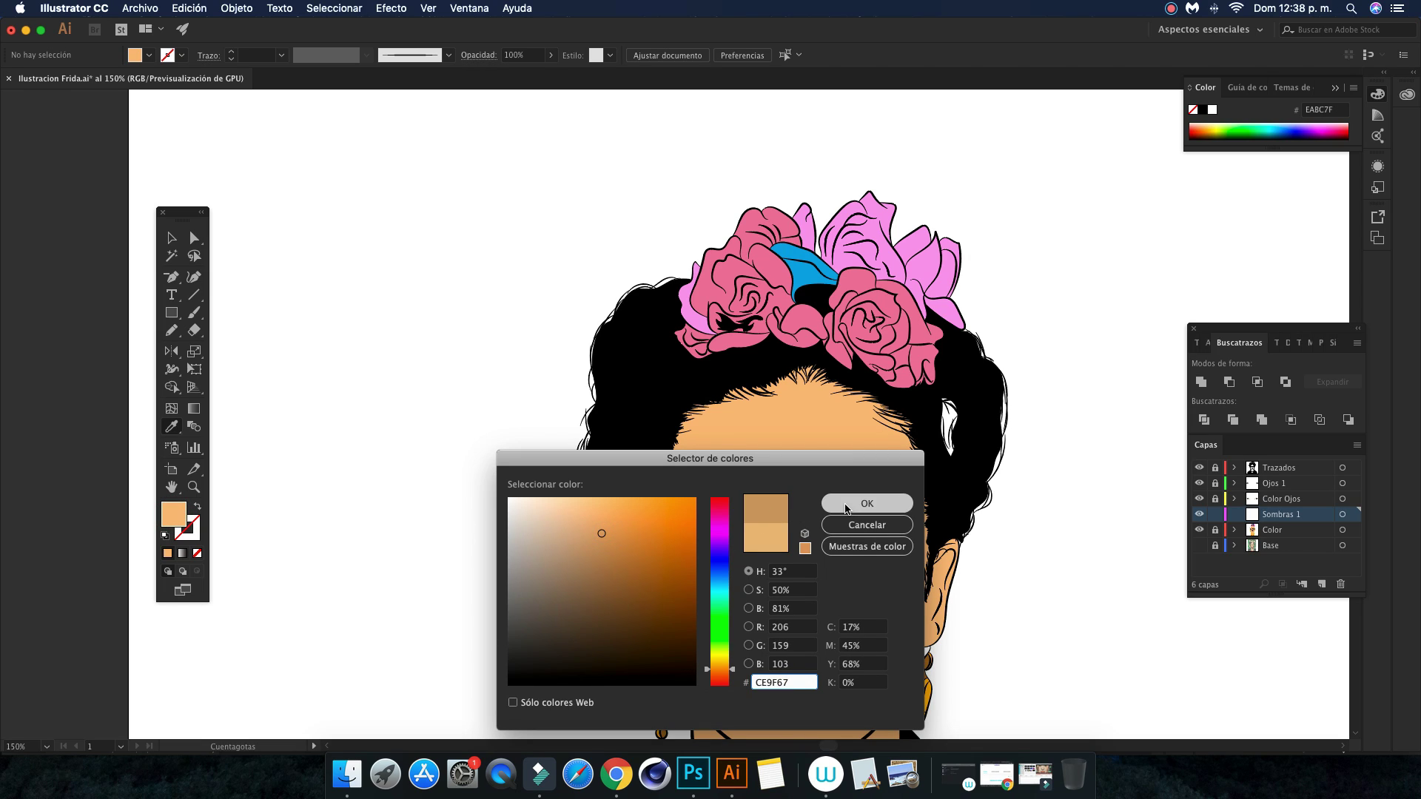
left_click(851, 507)
scroll(808, 520, "down", 2)
key("ctrl+plus")
key("ctrl+plus")
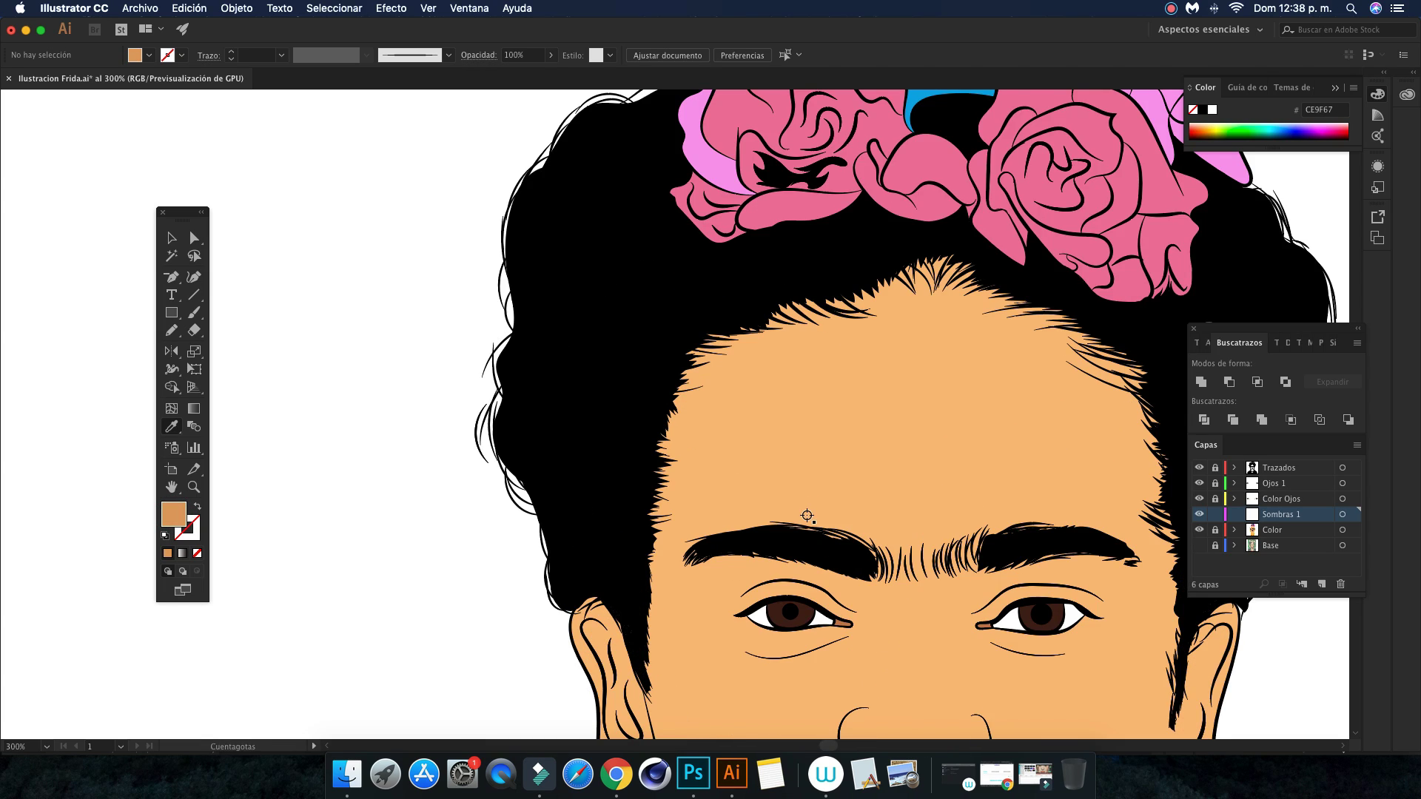
left_click_drag(805, 500, 673, 485)
scroll(676, 483, "right", 2)
key("n")
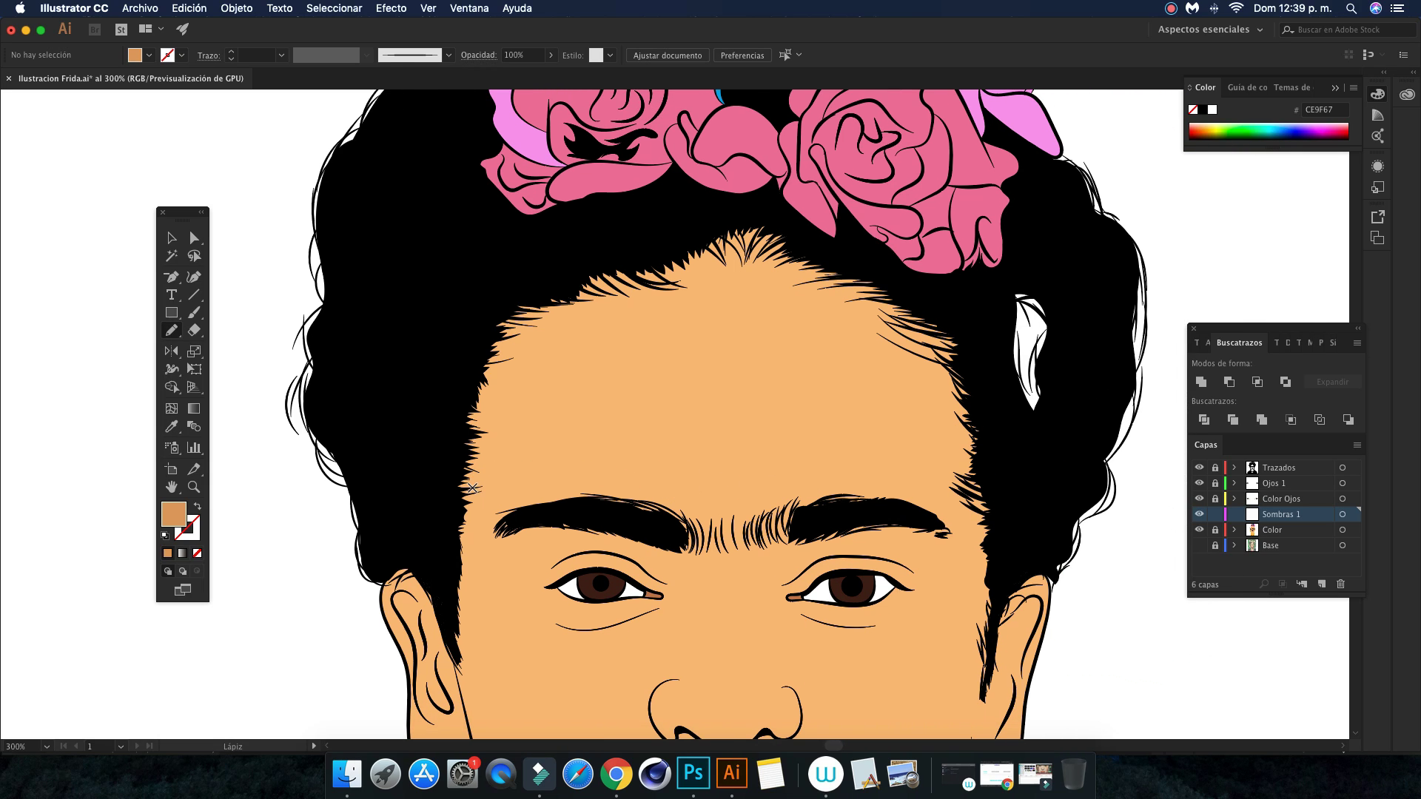
left_click_drag(567, 525, 488, 360)
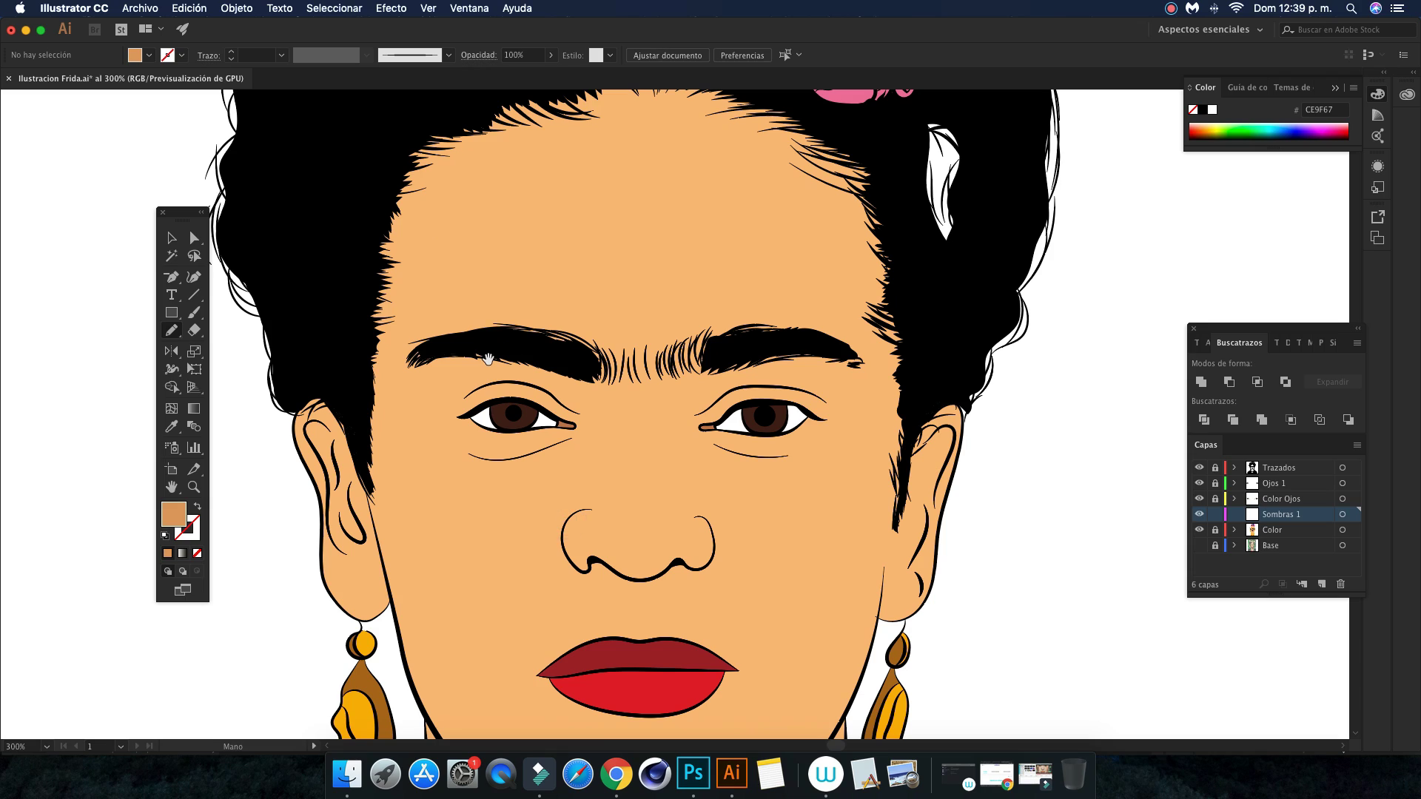
Set the fill to the darker shadow brown 99623C
double_click(178, 514)
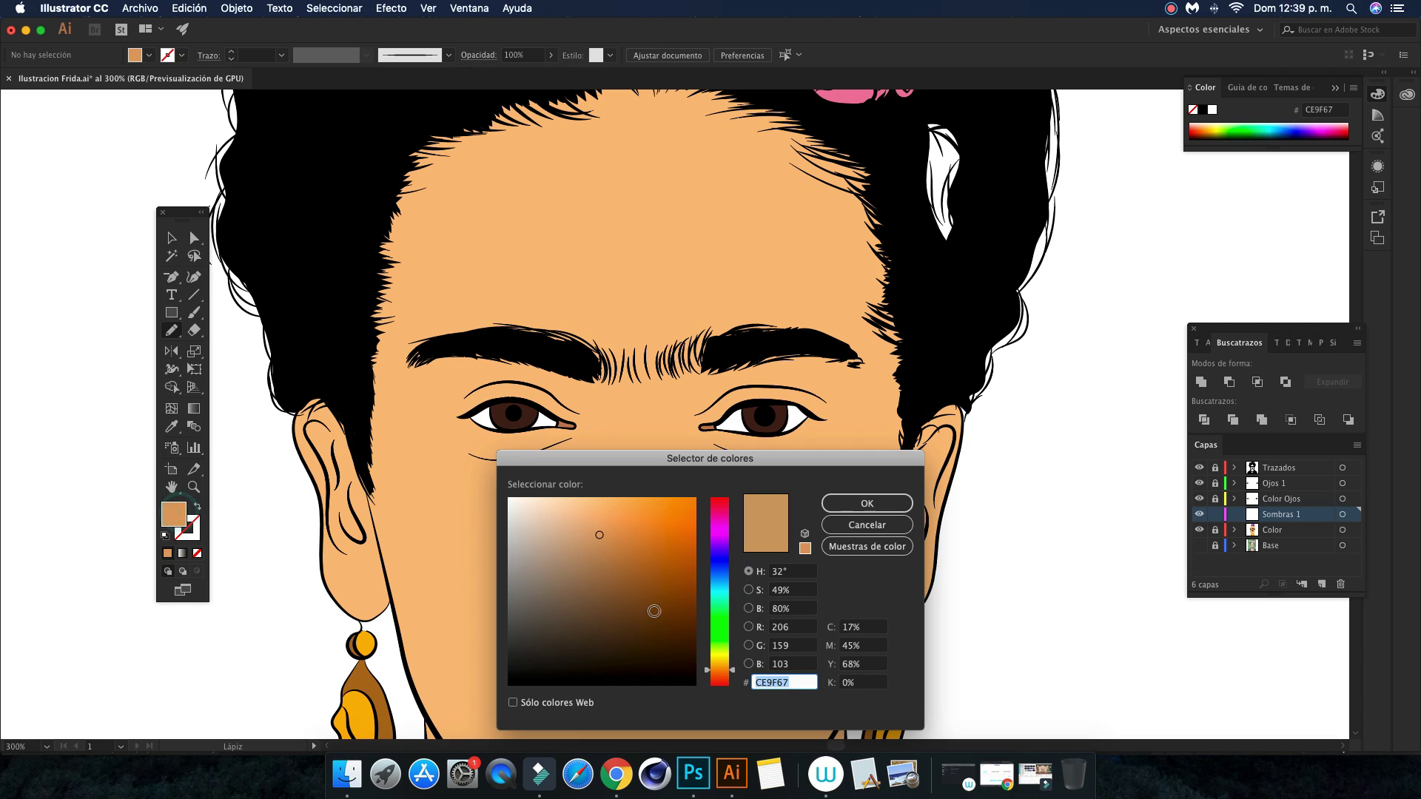
left_click(614, 571)
left_click(624, 572)
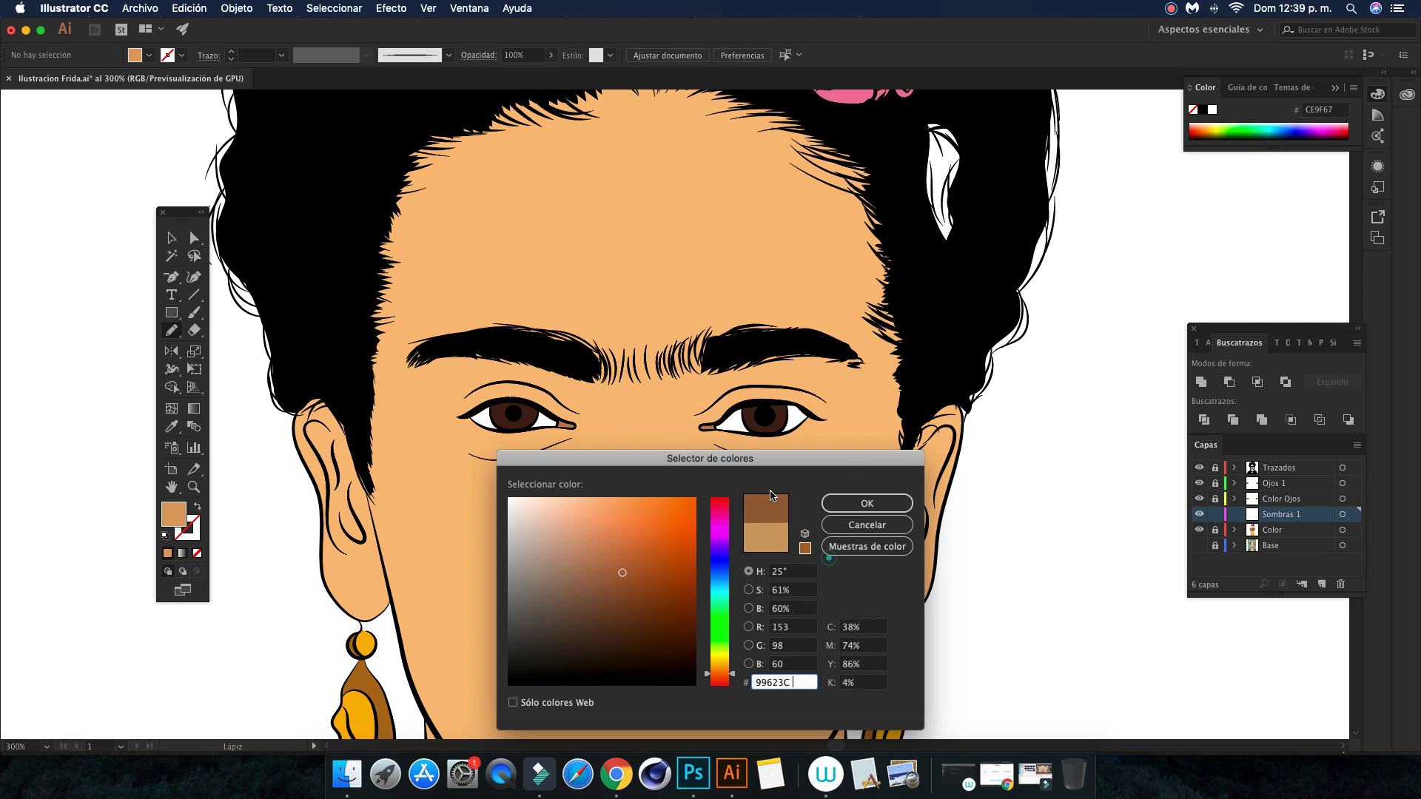
left_click(858, 503)
left_click_drag(793, 533, 651, 476)
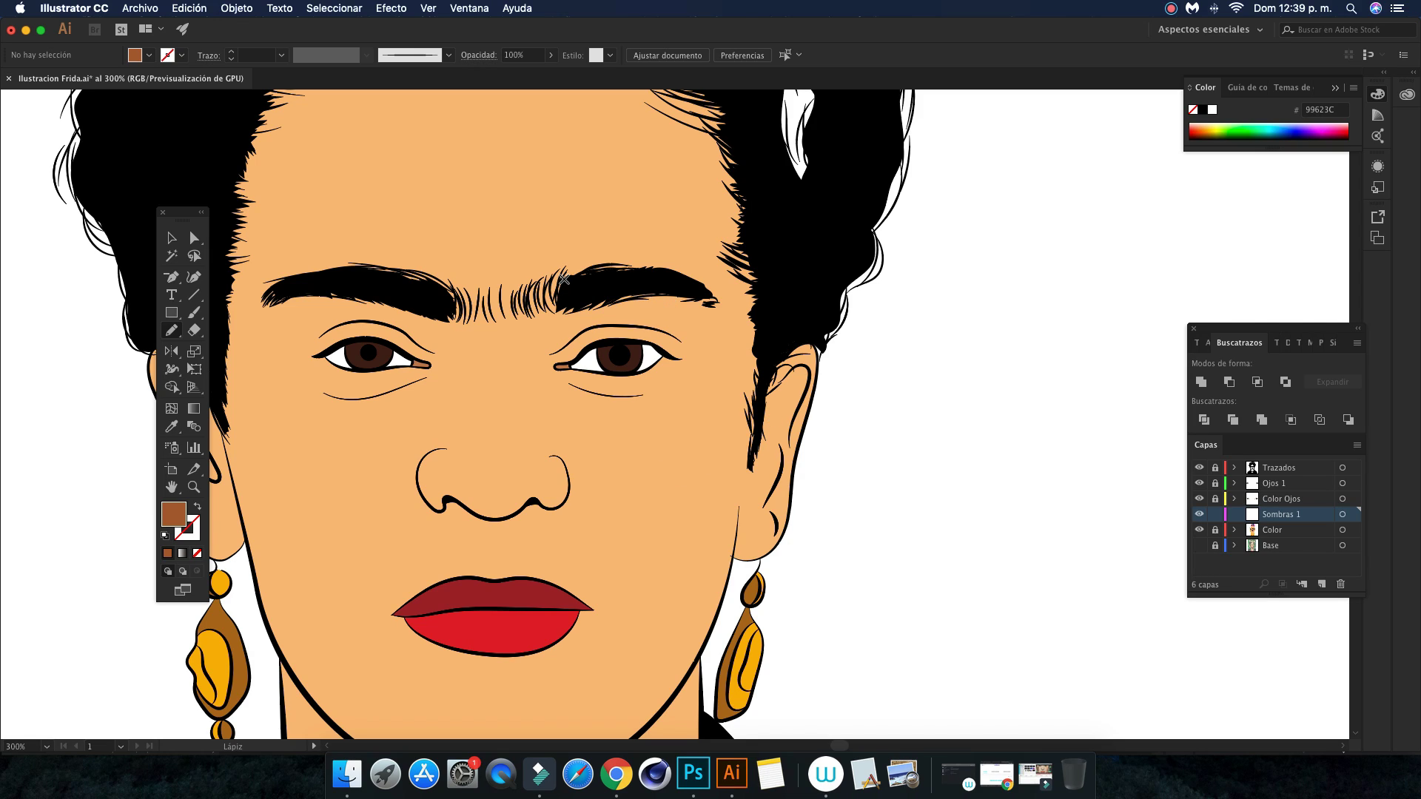
Draw and fill brown Pencil shadows on the right and left sides of the nose bridge
left_click_drag(564, 277, 538, 299)
left_click_drag(565, 278, 563, 276)
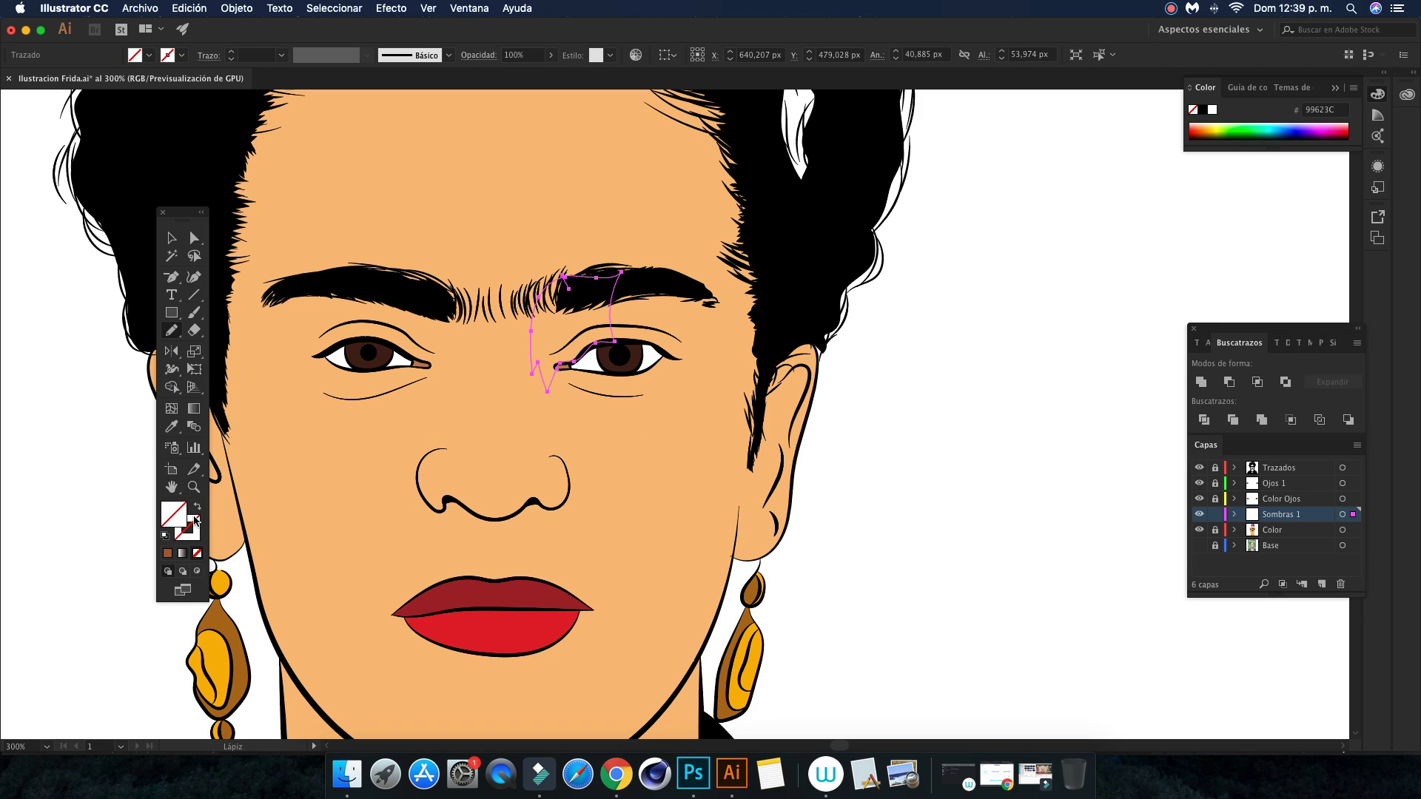
left_click(169, 557)
key("super+shift+a")
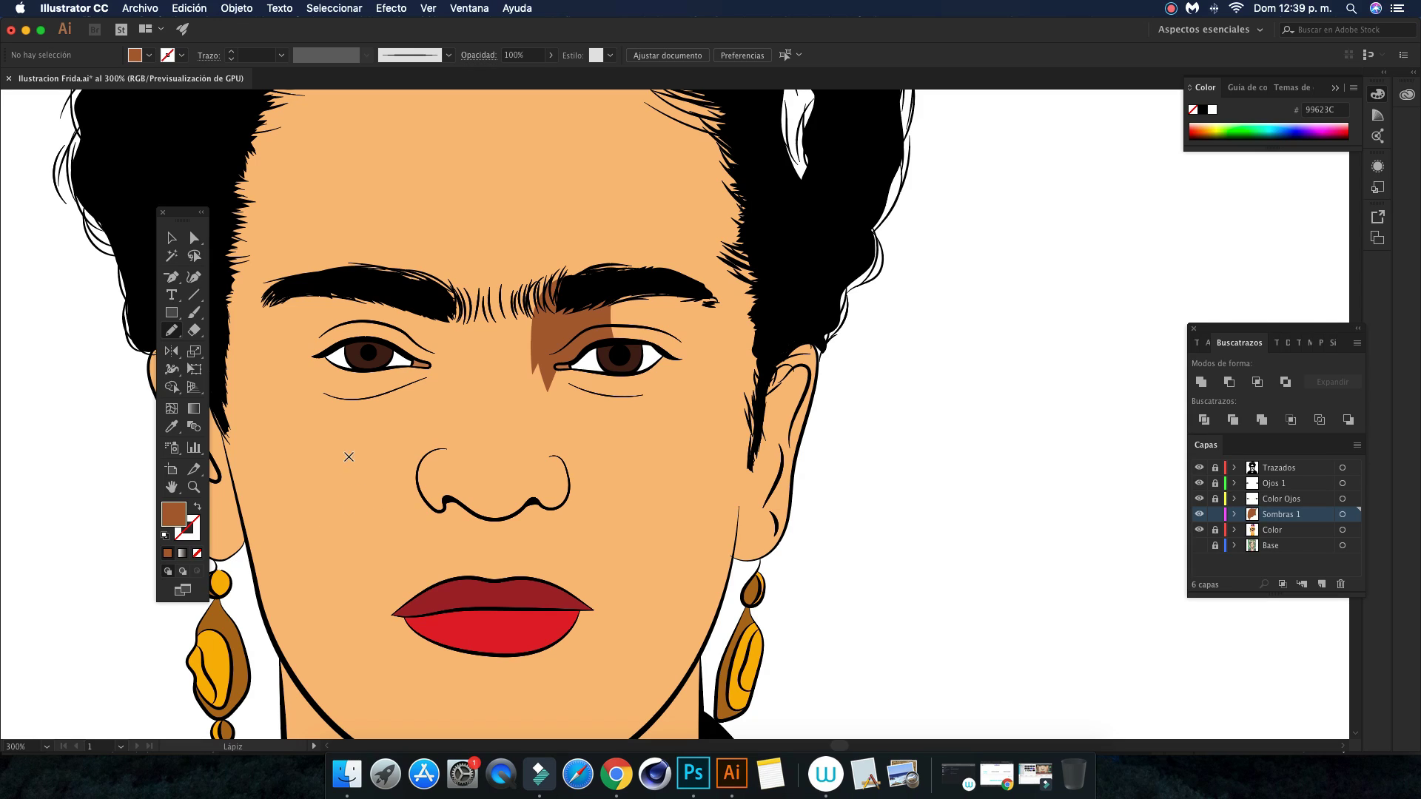
left_click_drag(442, 286, 456, 359)
left_click_drag(438, 286, 442, 287)
left_click(168, 554)
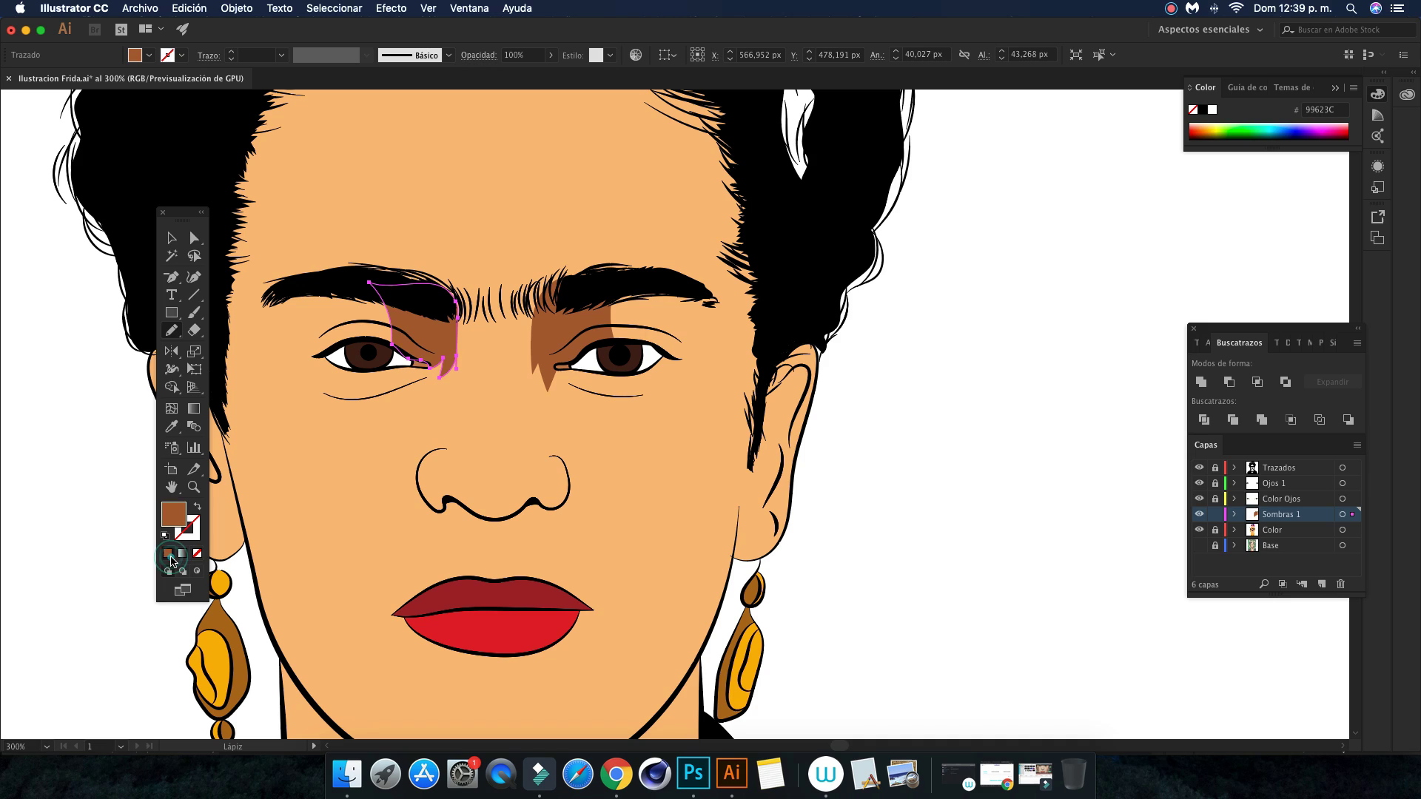
key("super+shift+a")
Add brown shadows at the eye's inner corner and in a strip down from the eyebrow
key("super+equal")
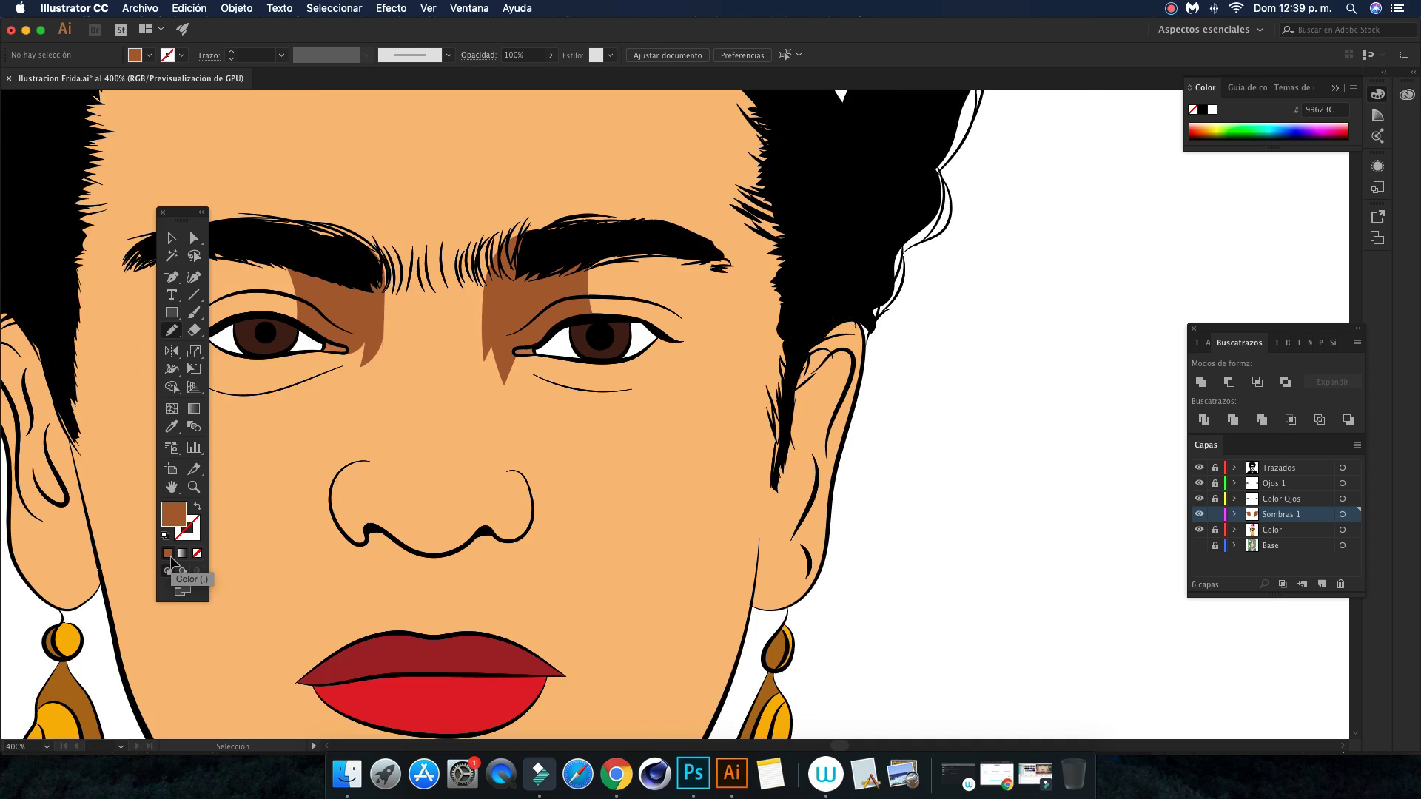
key("super+equal")
key("super+equal")
left_click_drag(695, 413, 697, 411)
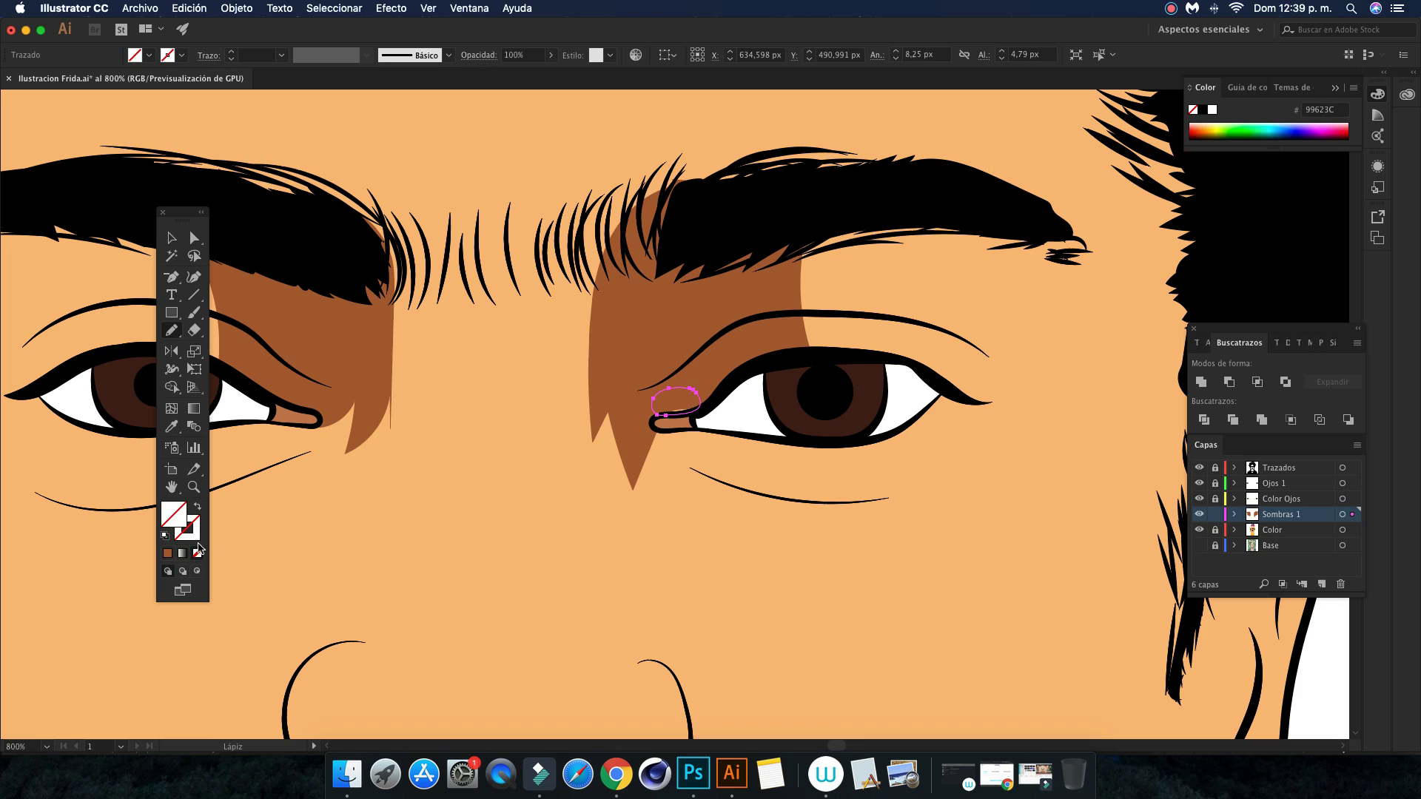
left_click(167, 555)
key("super+shift+a")
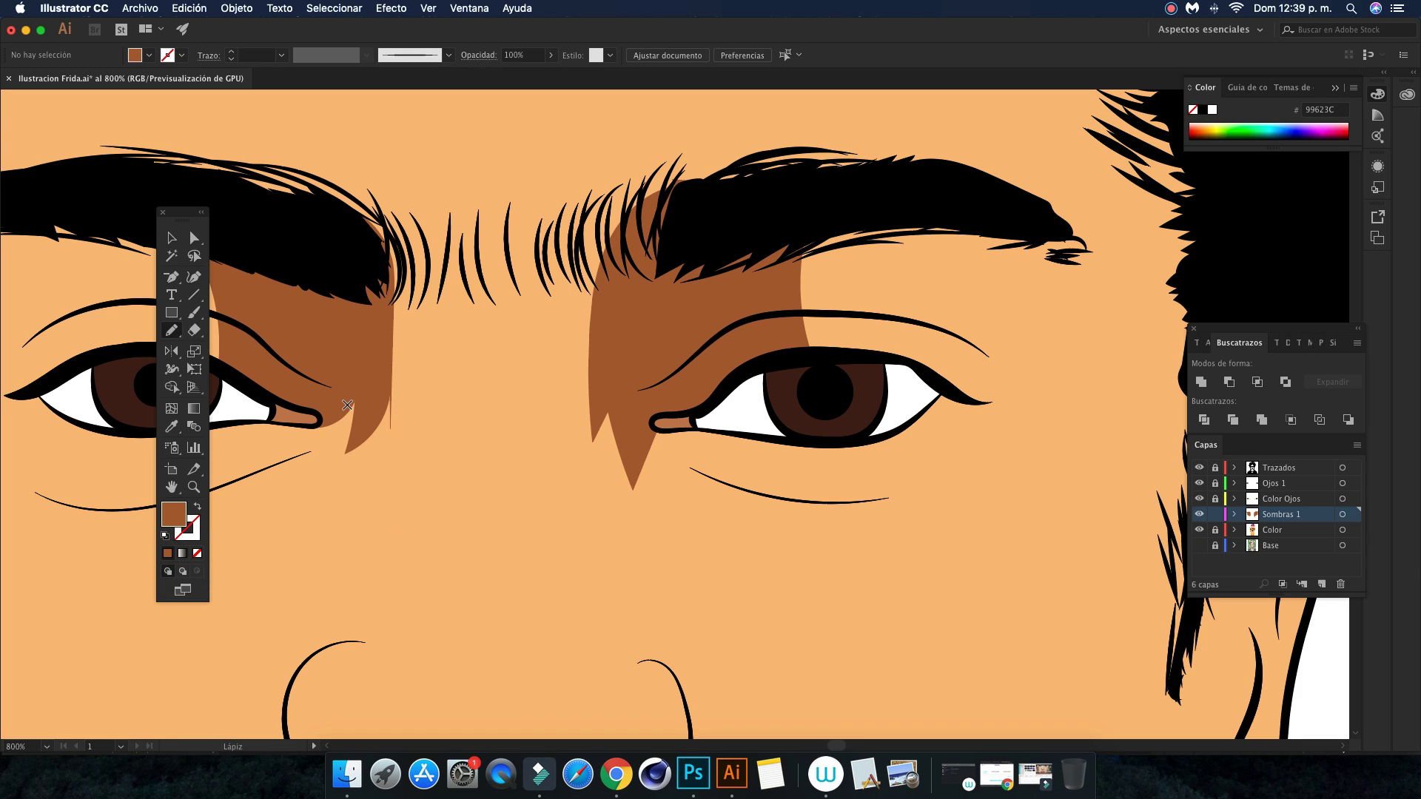
left_click_drag(343, 245, 369, 449)
left_click_drag(341, 251, 343, 247)
left_click(165, 557)
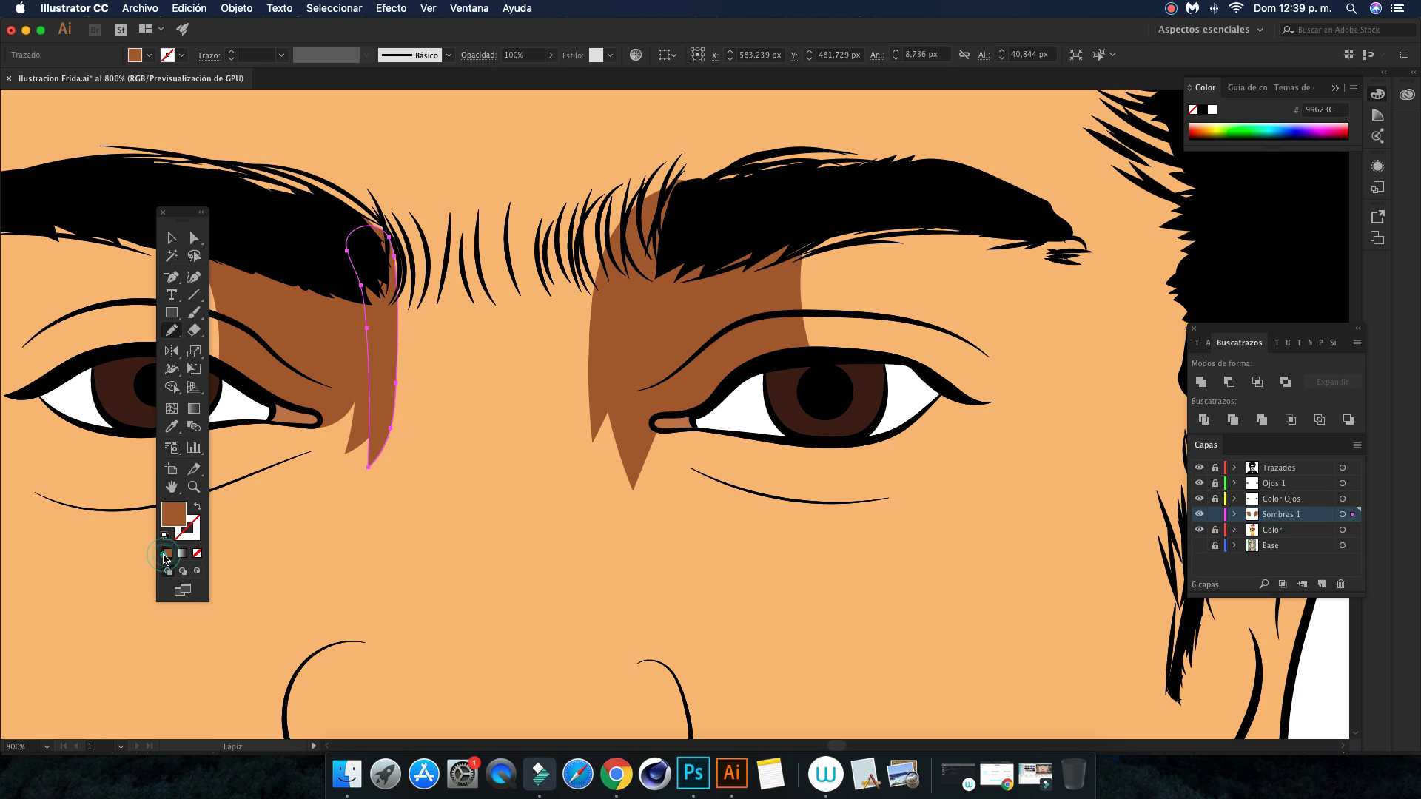
key("super+shift+a")
key("super+0")
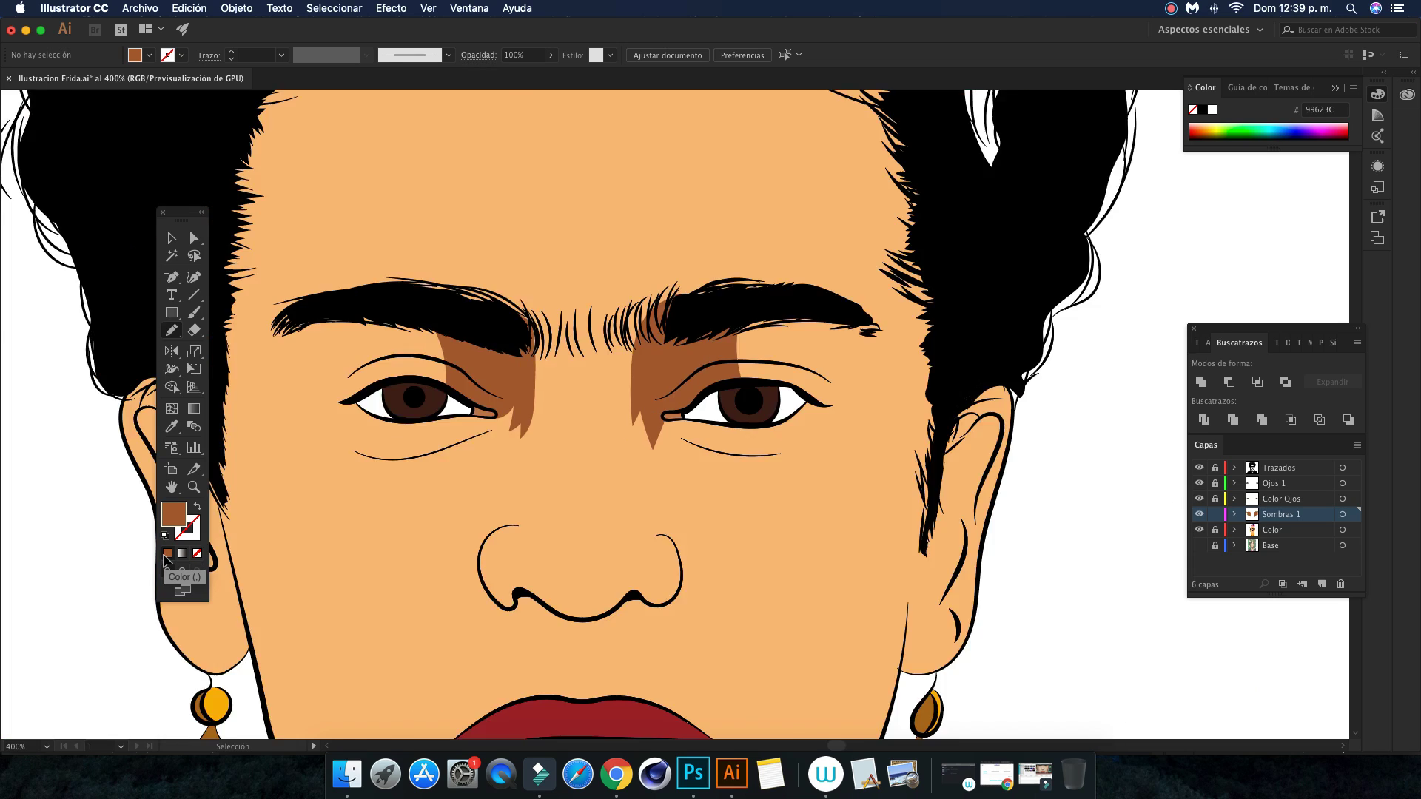
key("space")
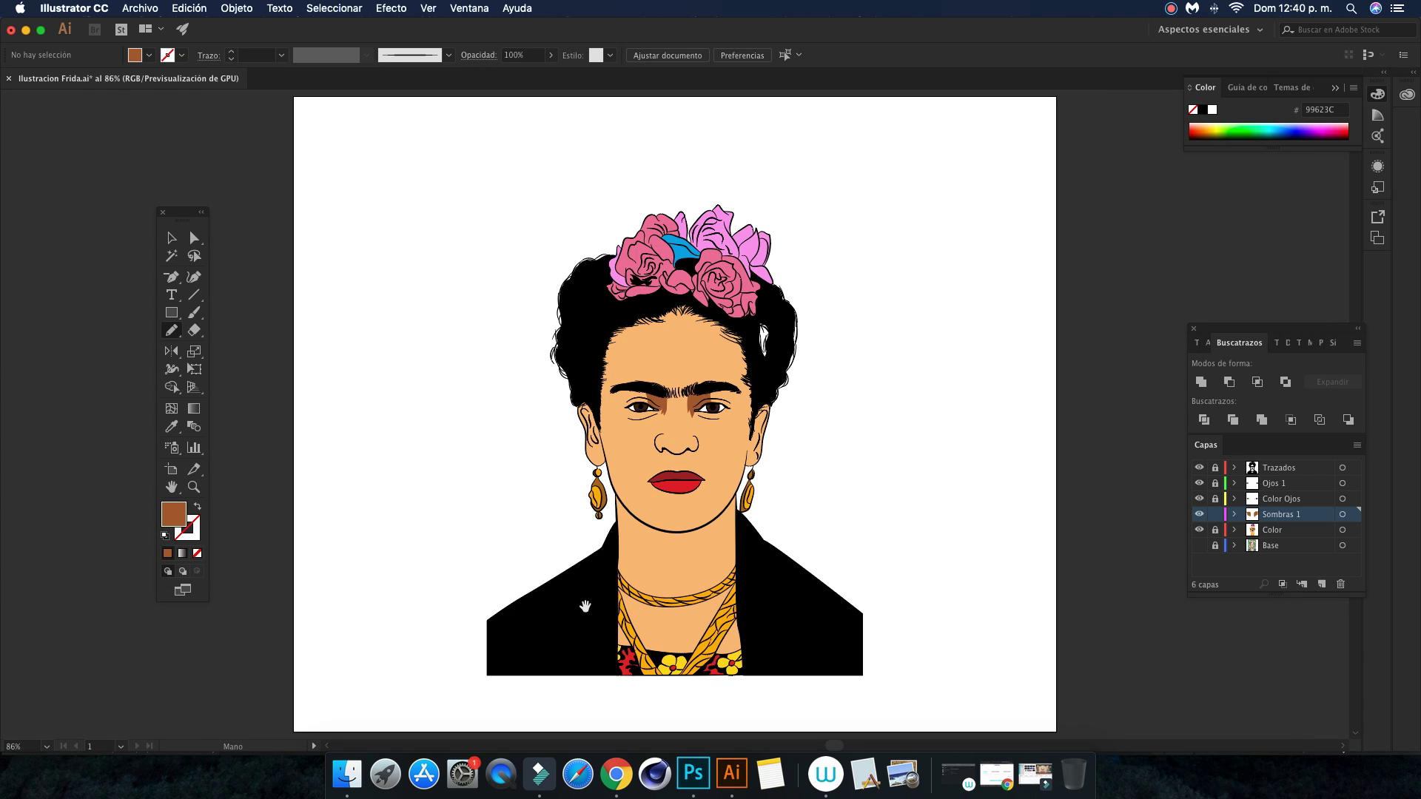
Zoom in and pan to bring Frida's mouth area into view
scroll(653, 636, "down", 2)
scroll(653, 636, "right", 2)
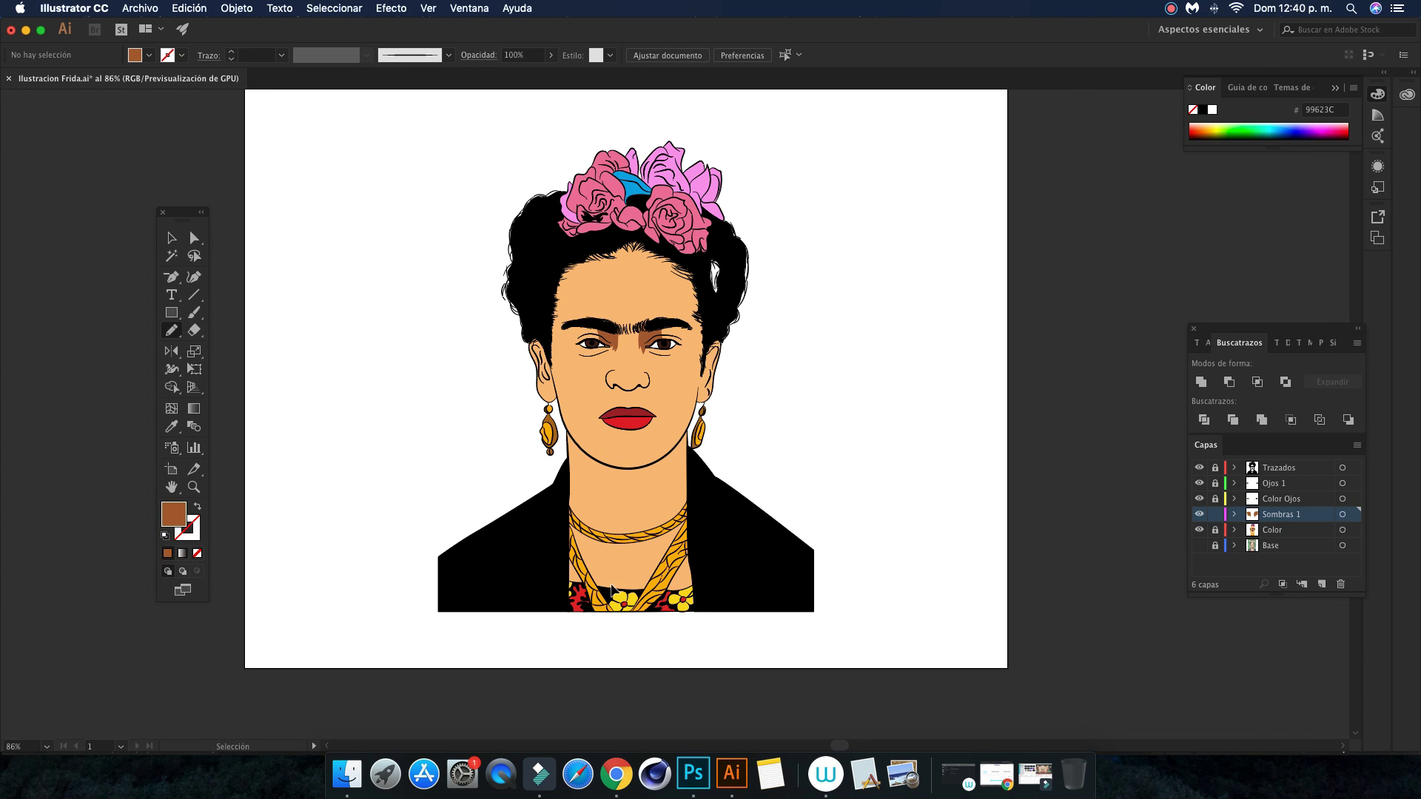
key("super+plus")
key("super+plus")
key("super+plus")
left_click_drag(635, 581, 805, 702)
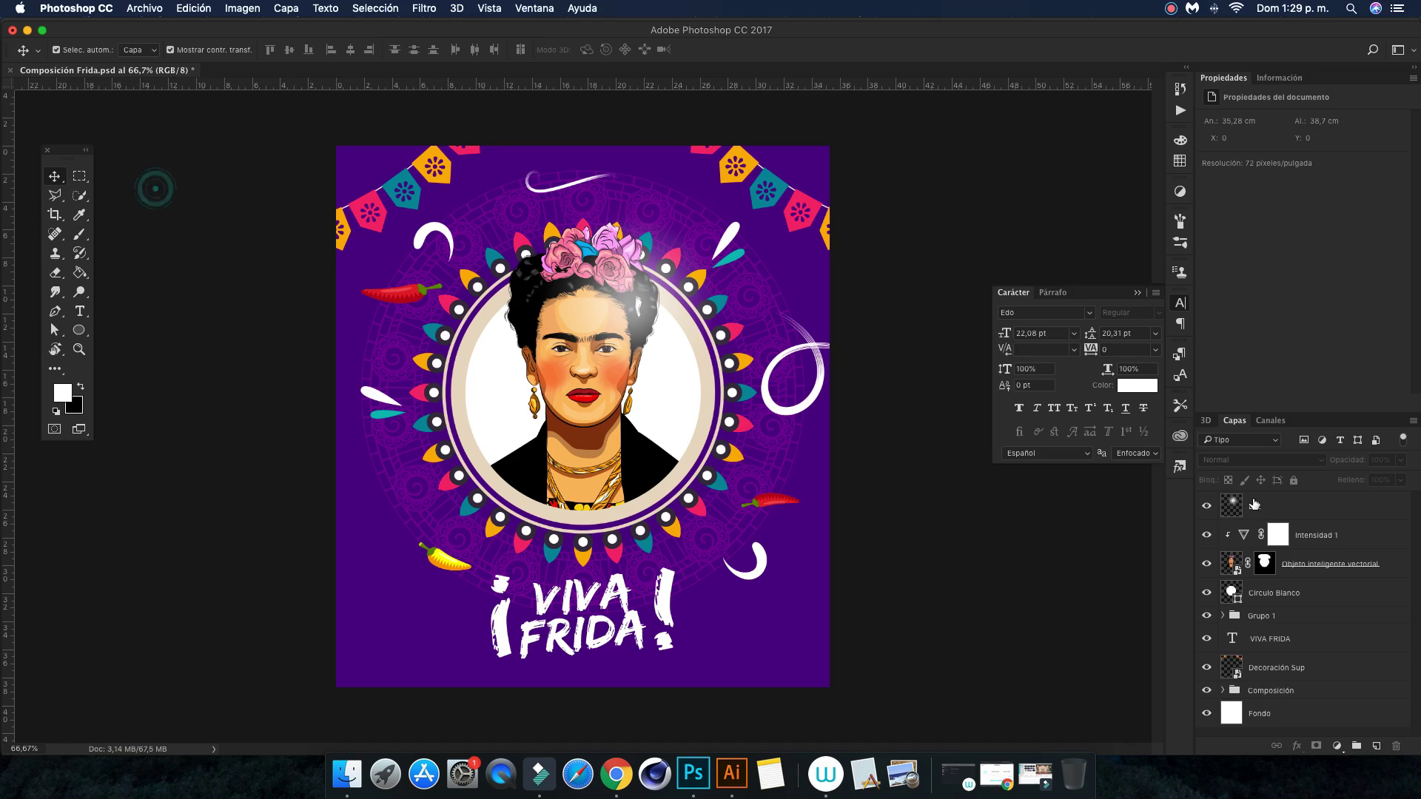
Add a warming Filtro caliente (85) Photo Filter adjustment layer above the Luz layer
left_click(1255, 502)
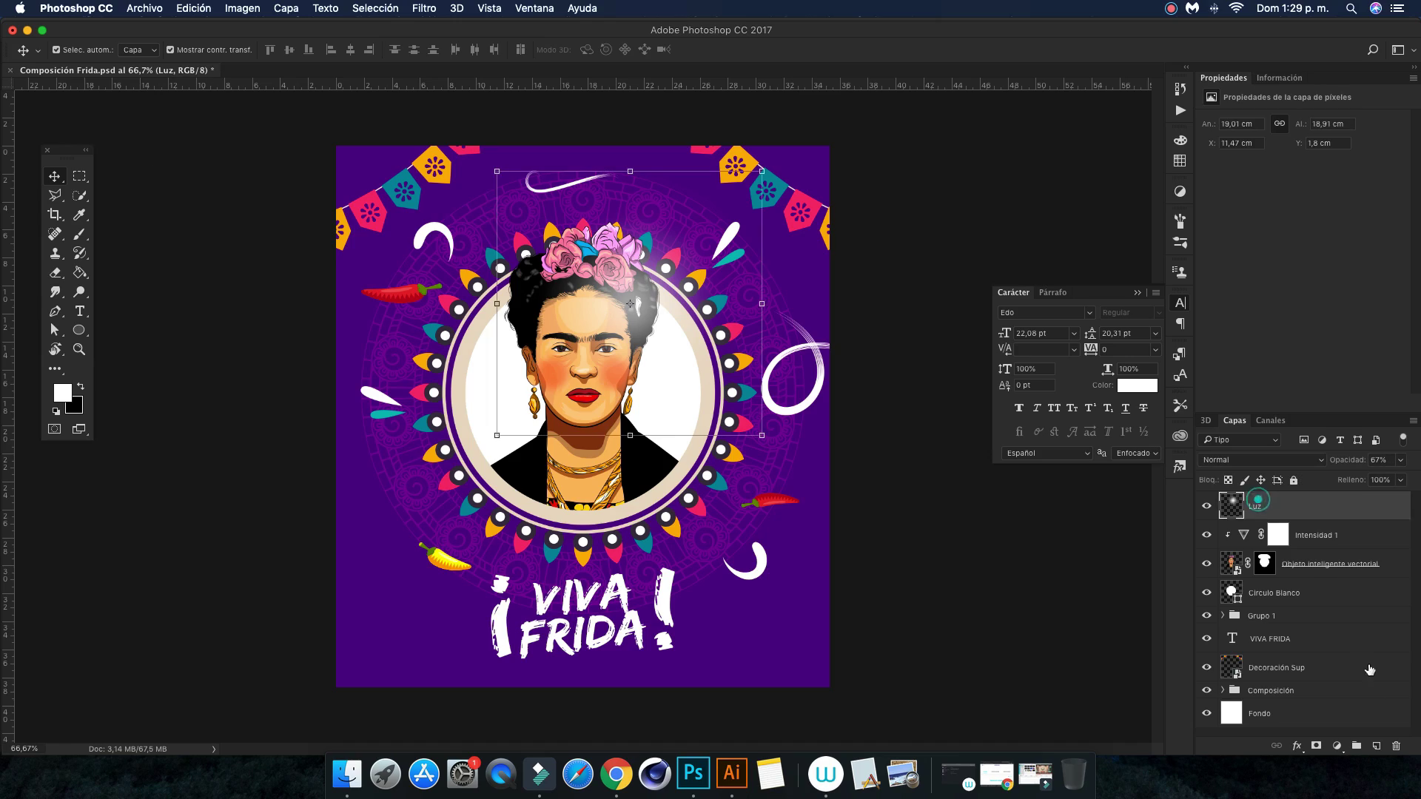
left_click(1339, 743)
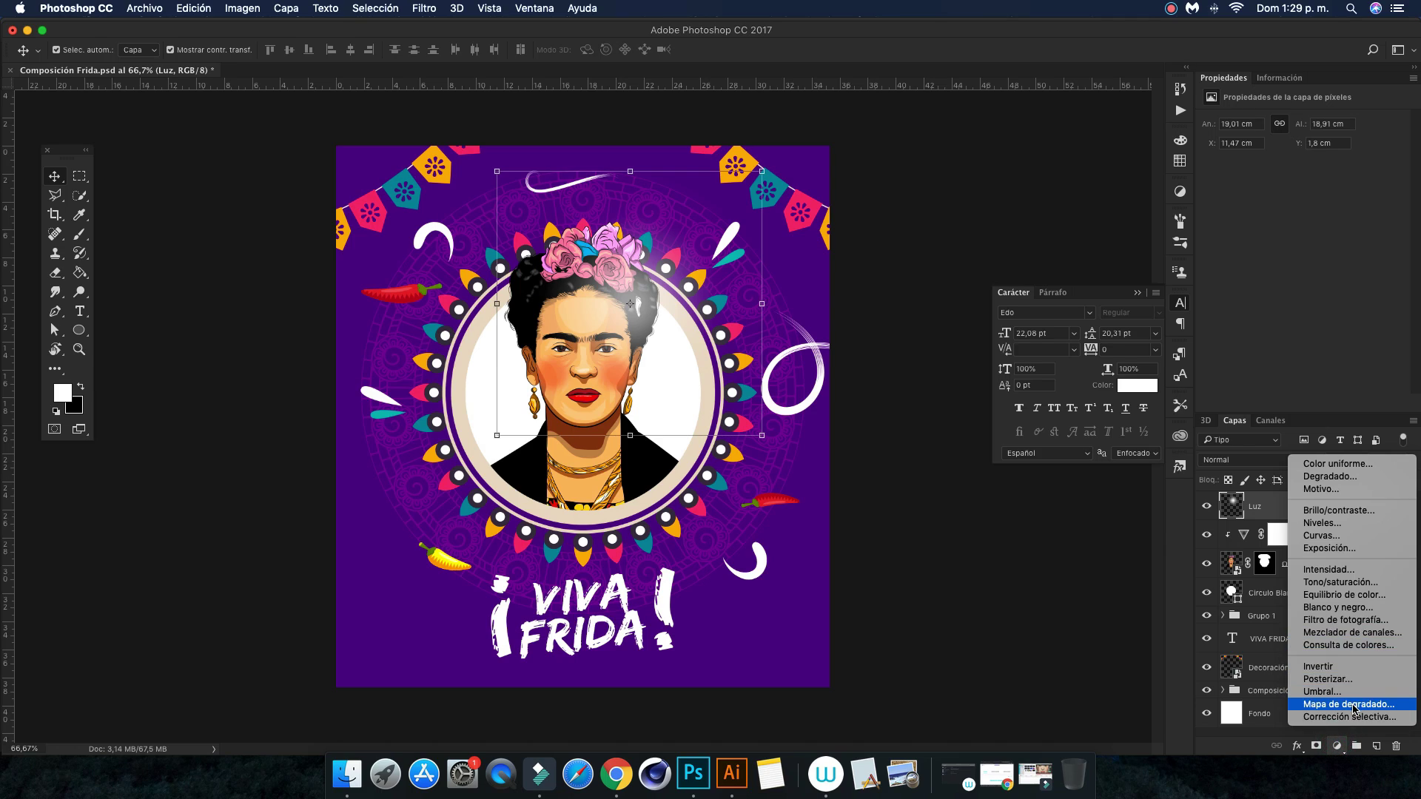
left_click(1356, 621)
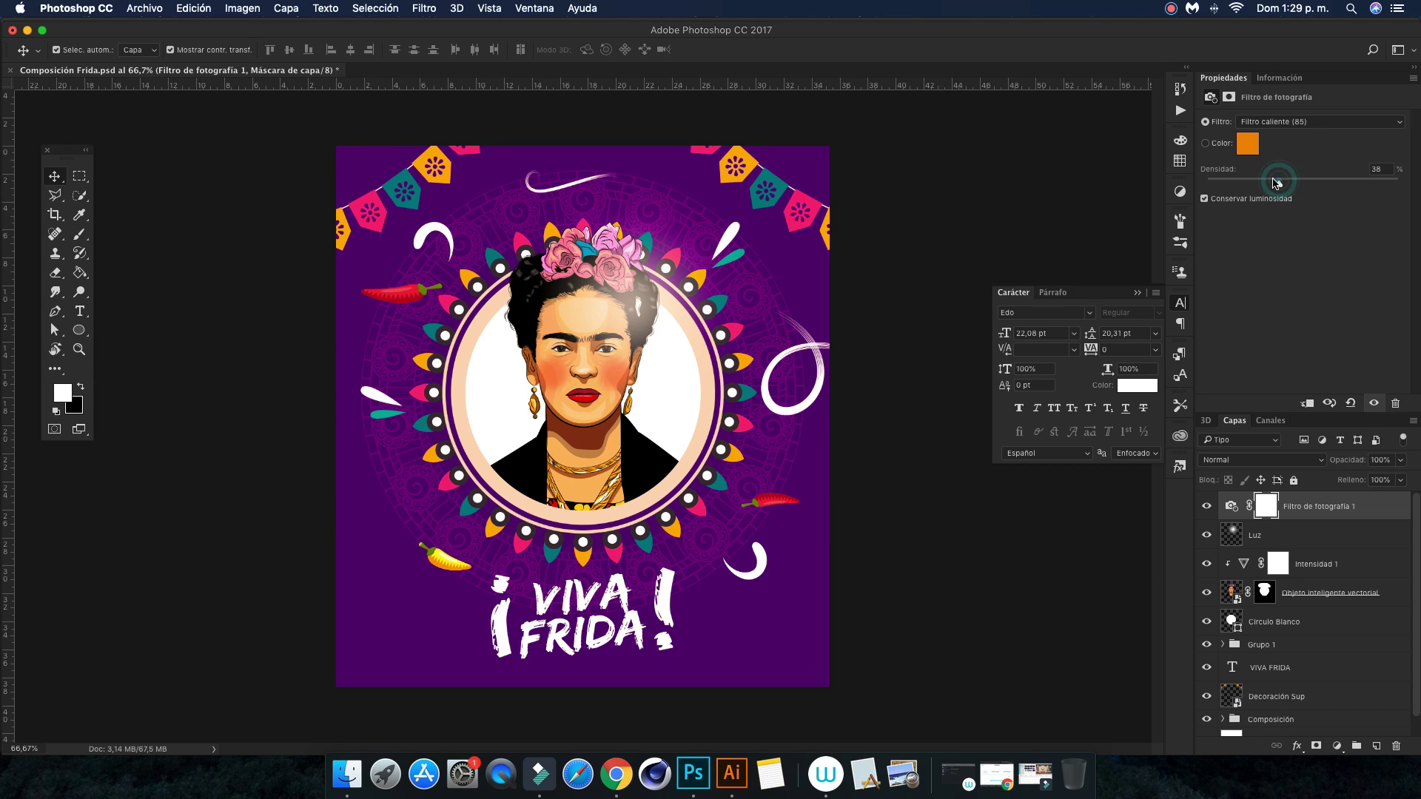
left_click(992, 220)
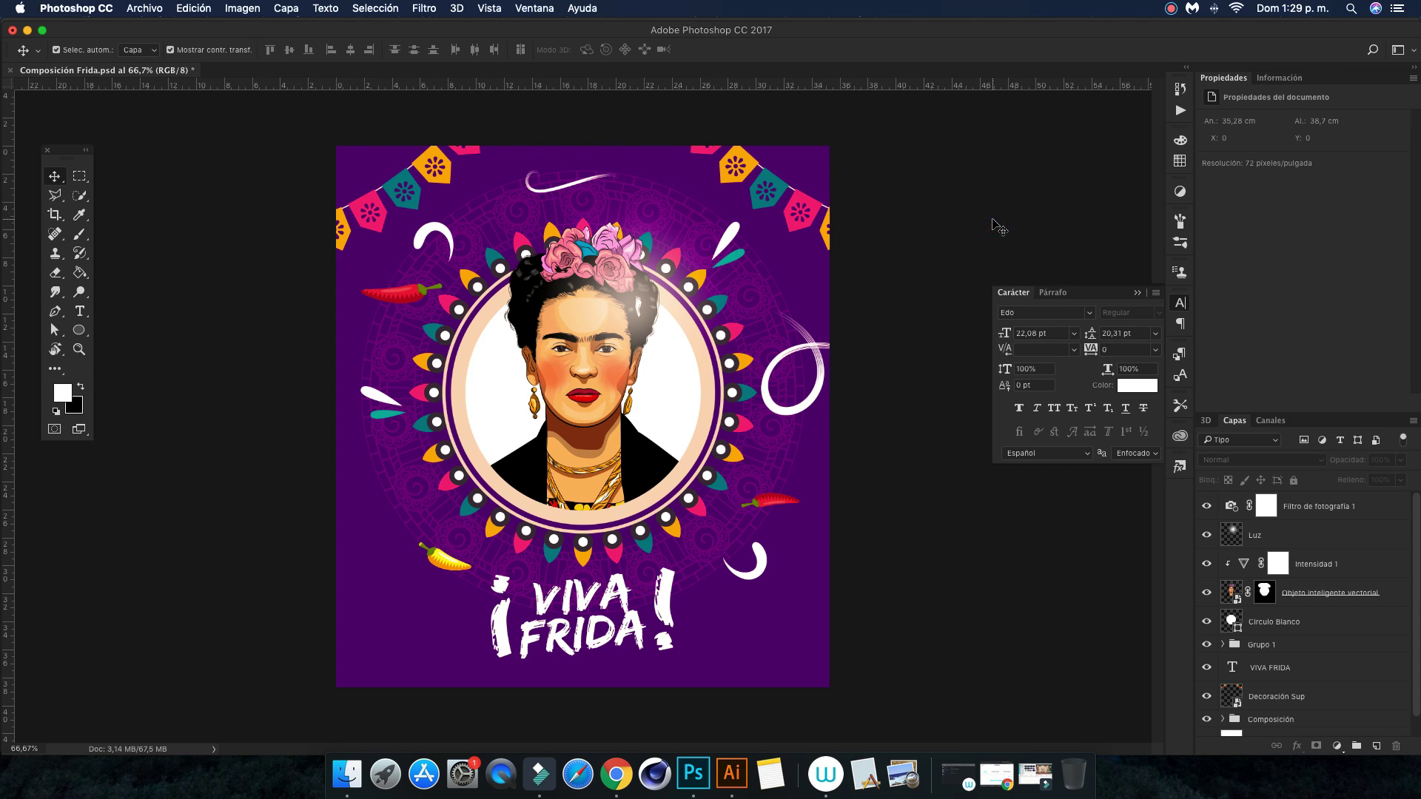
left_click(1282, 540)
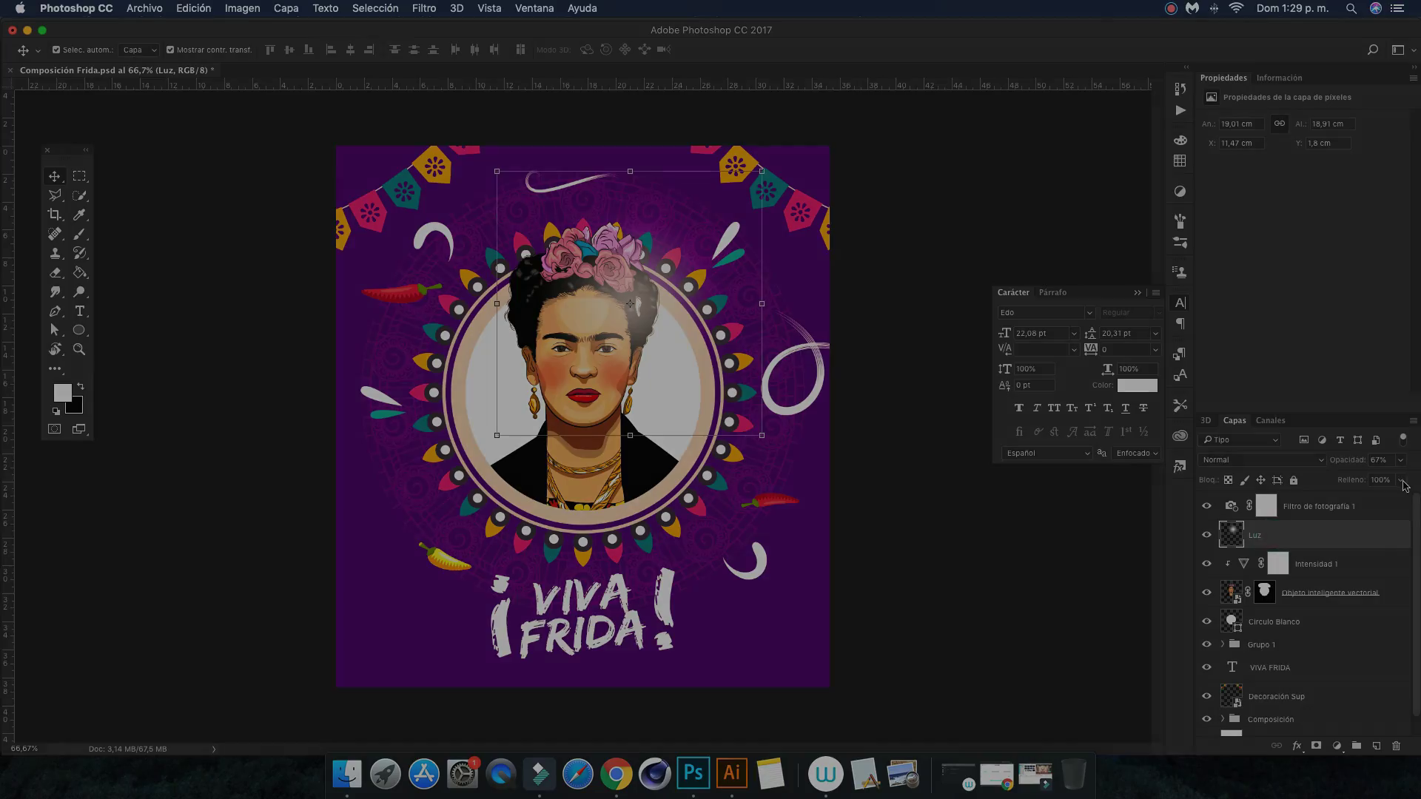